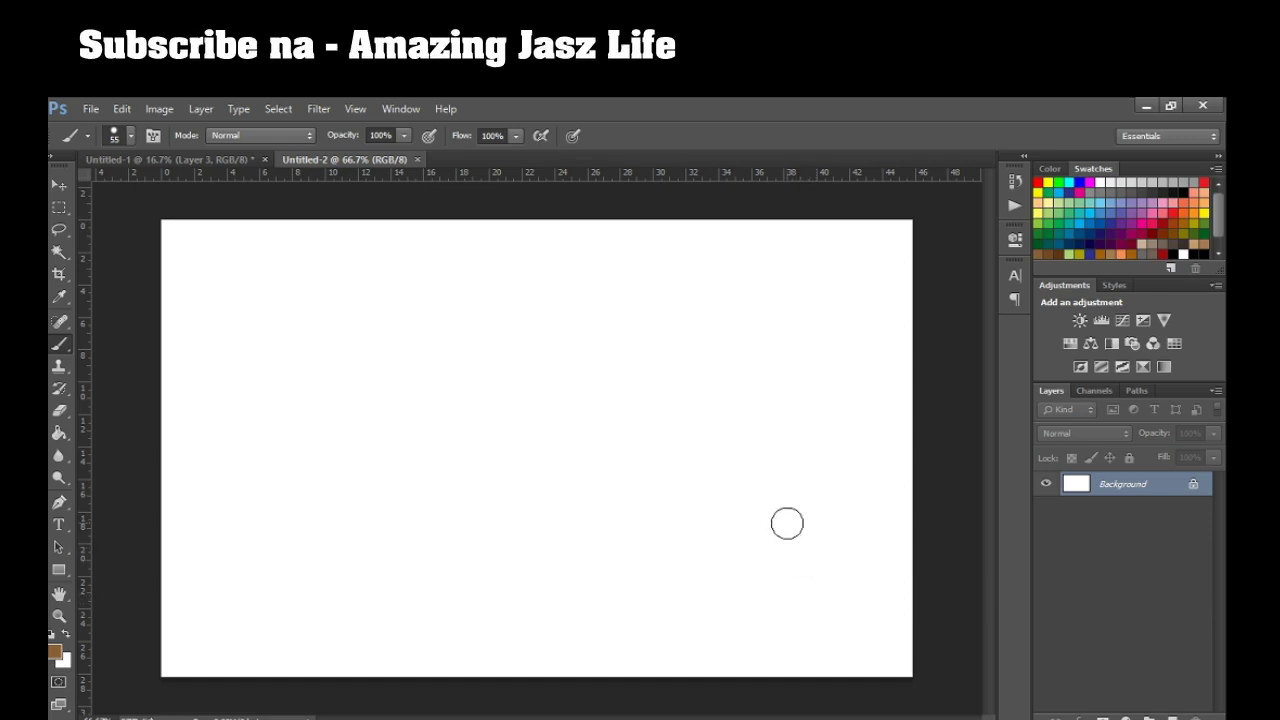
Create Layer 1 and lasso a rolling snow-ground outline across the lower canvas.
click(57, 232)
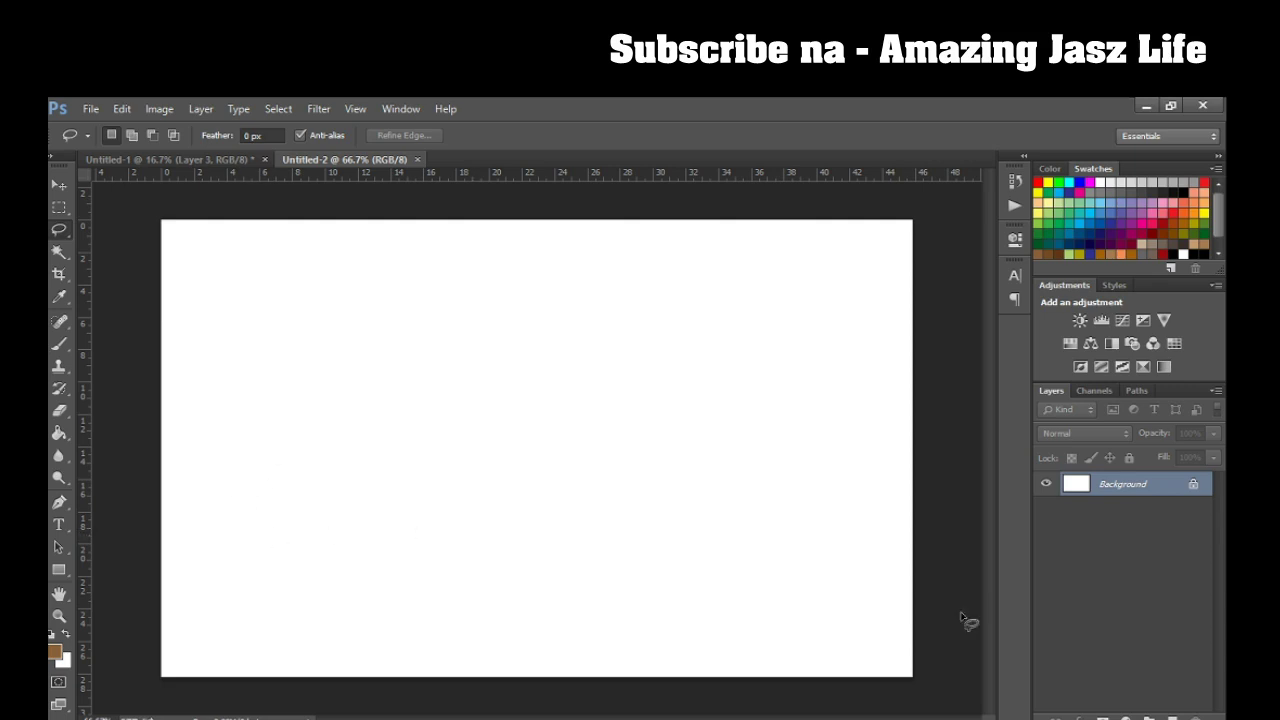
click(1172, 716)
mouse_move(180, 538)
mouse_down()
mouse_move(645, 531)
mouse_move(797, 503)
mouse_move(960, 608)
mouse_move(912, 700)
mouse_move(163, 690)
mouse_move(161, 530)
mouse_up()
click(66, 636)
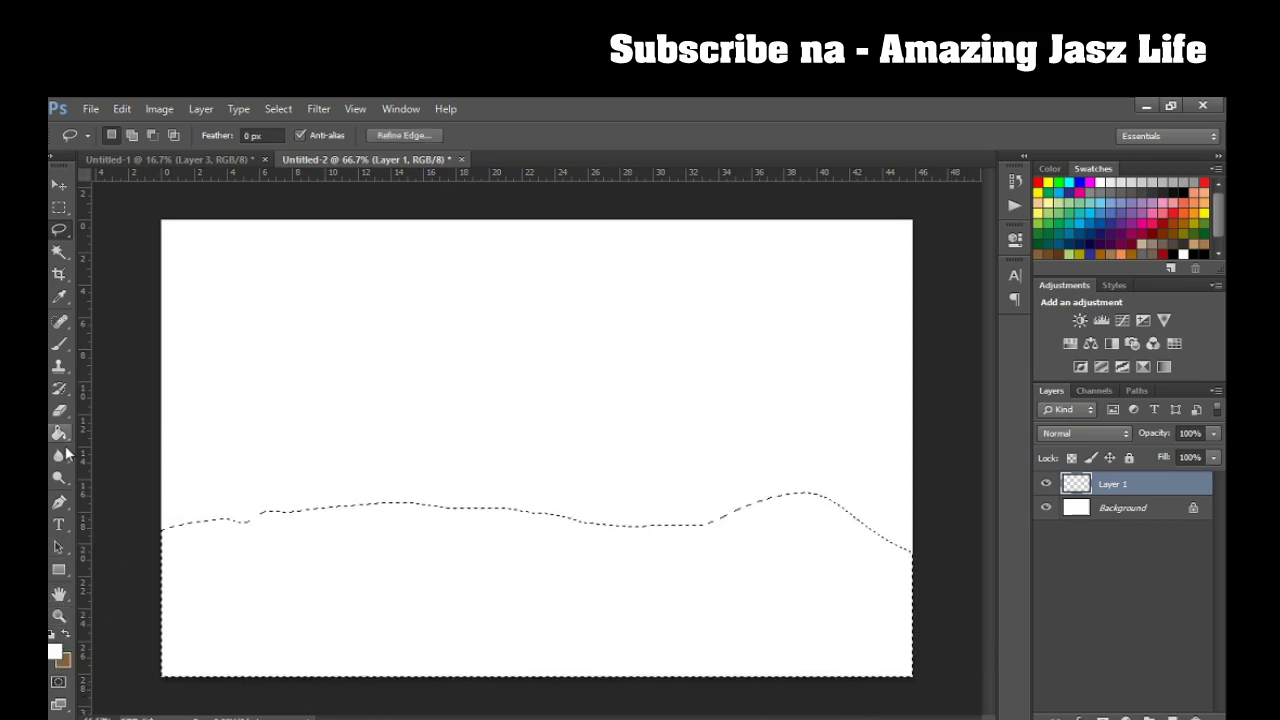
Hide the Background layer and fill the ground selection with white.
click(60, 432)
click(1047, 508)
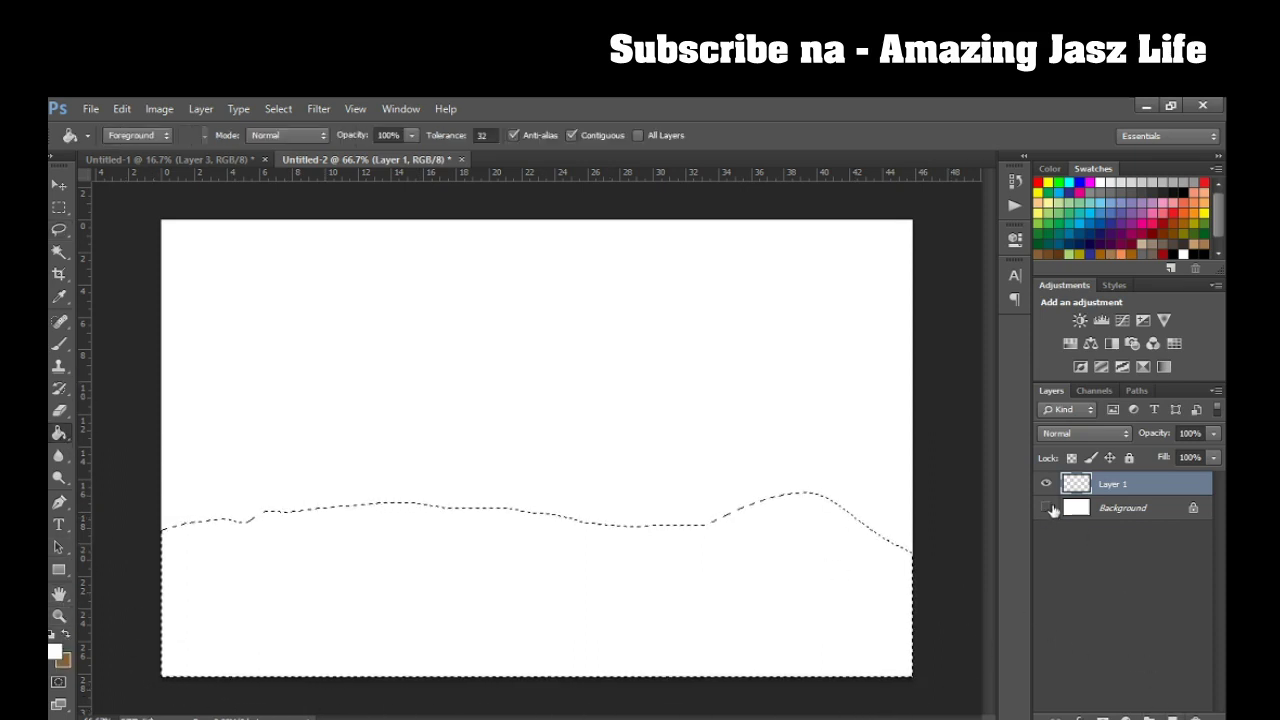
click(562, 590)
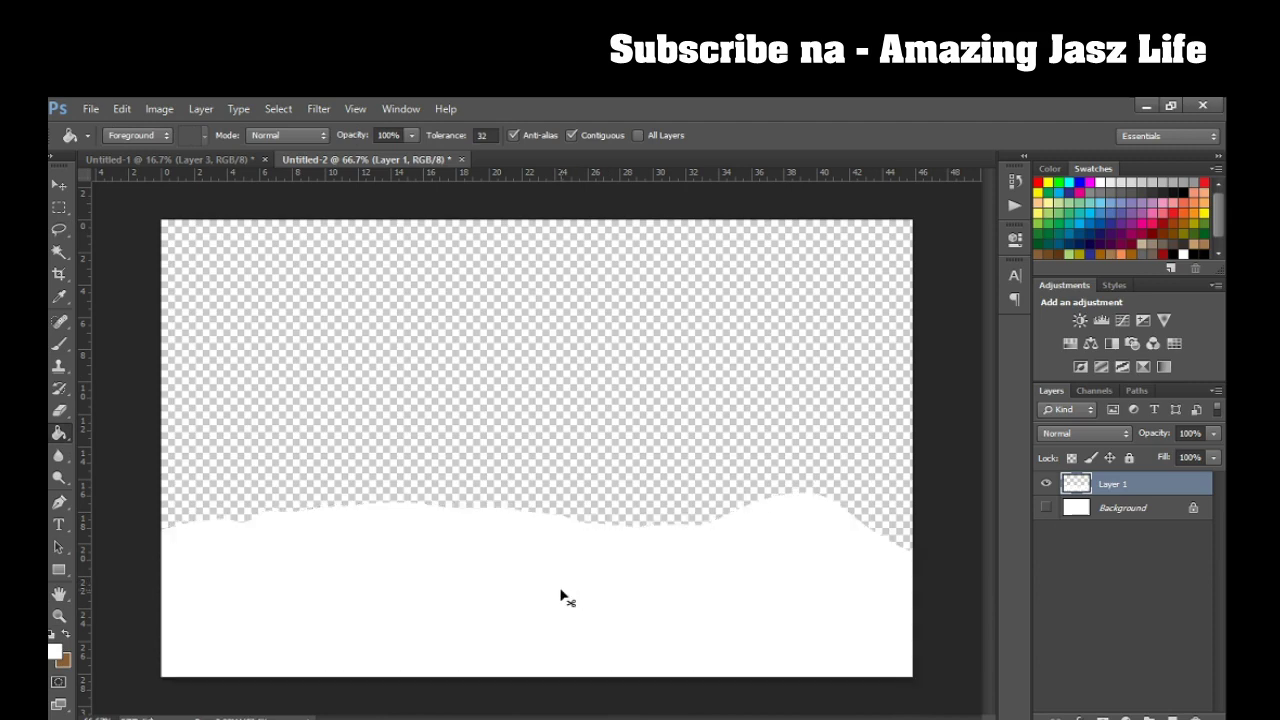
click(60, 229)
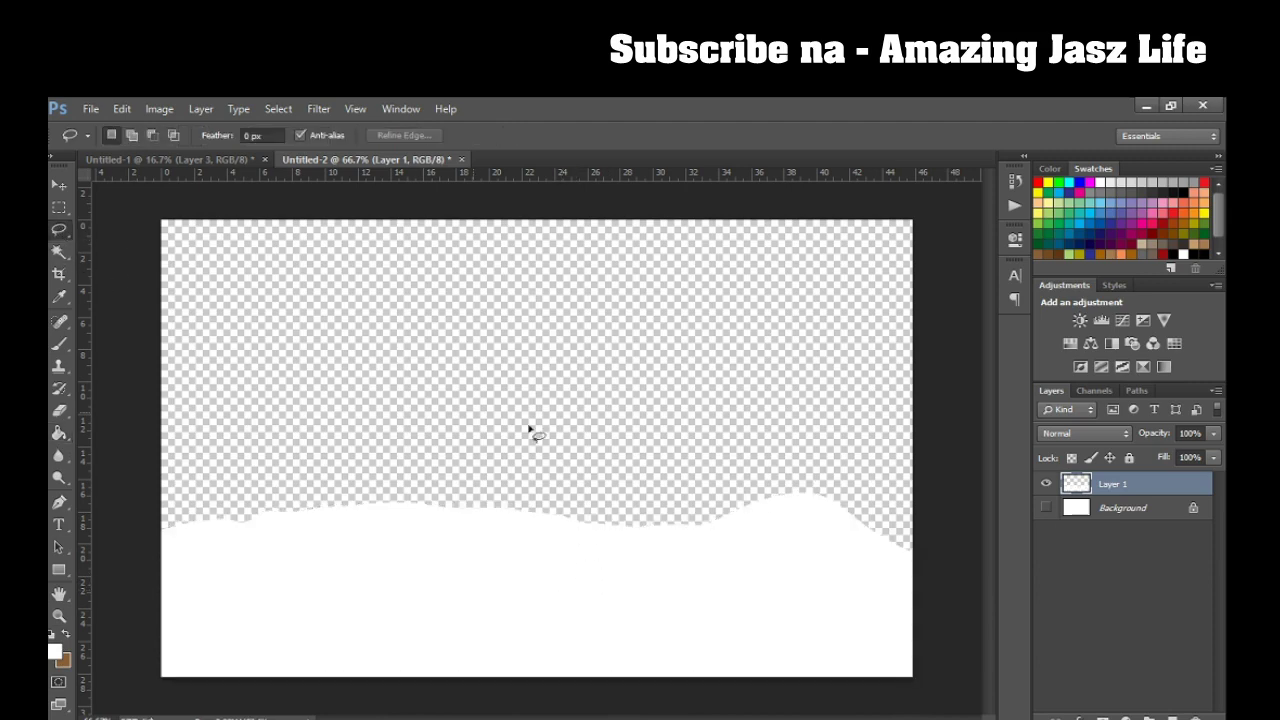
click(1125, 512)
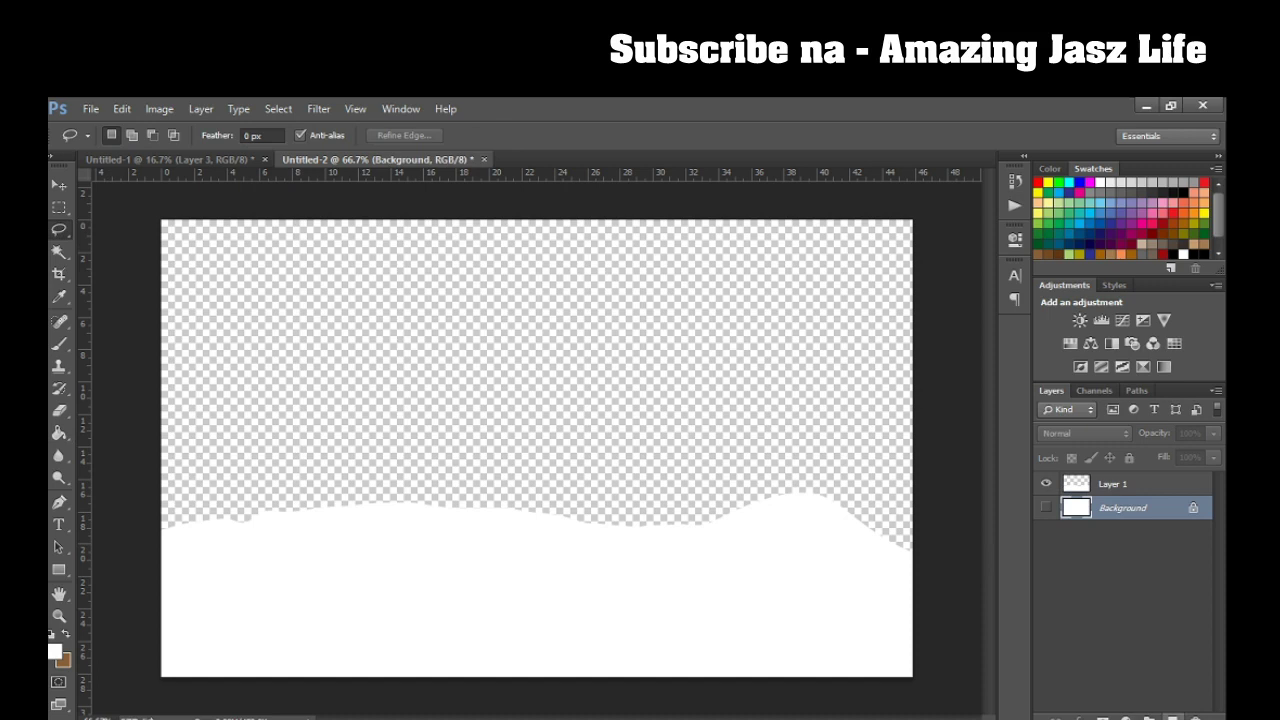
On new Layer 2, lasso a three-peak mountain range behind the snow.
click(1172, 717)
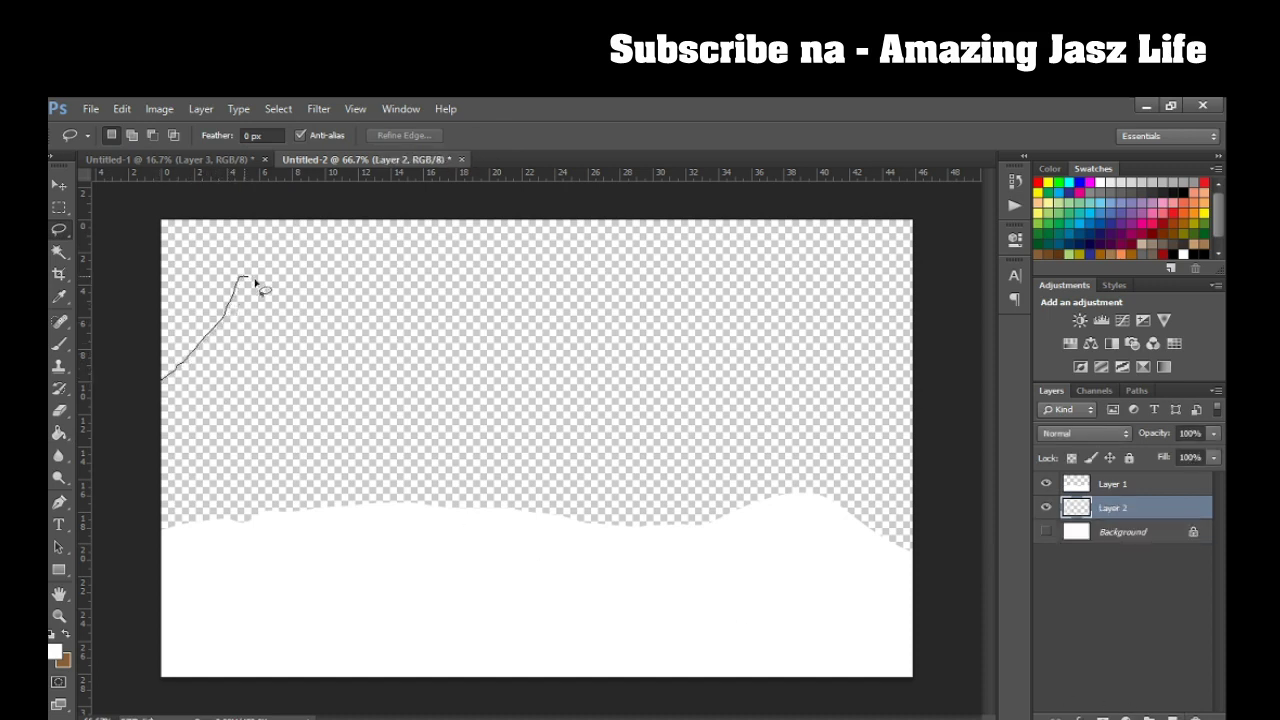
mouse_move(349, 352)
mouse_down()
mouse_move(397, 371)
mouse_move(454, 319)
mouse_up()
mouse_move(680, 364)
mouse_down()
mouse_move(726, 337)
mouse_move(931, 449)
mouse_move(734, 651)
mouse_move(126, 563)
mouse_move(129, 397)
mouse_up()
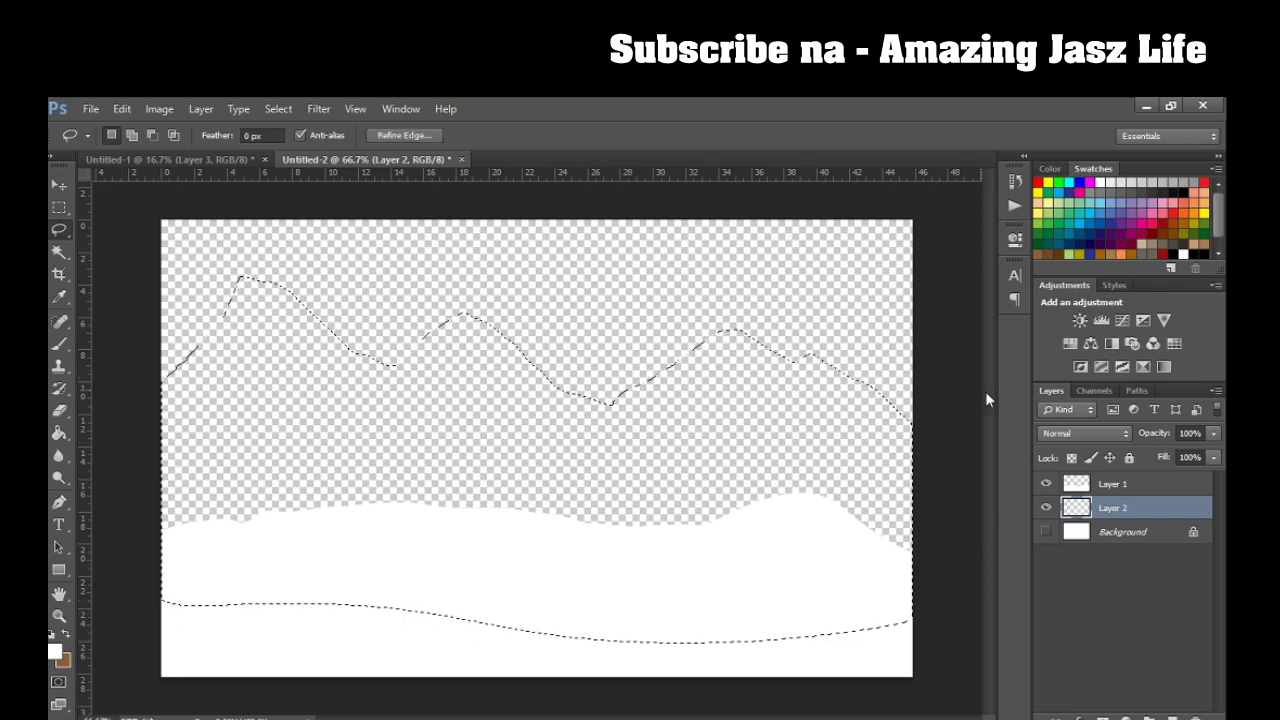
Fill the mountains teal blue, deselect, and add an empty Layer 3 above Background.
click(1074, 226)
key(g)
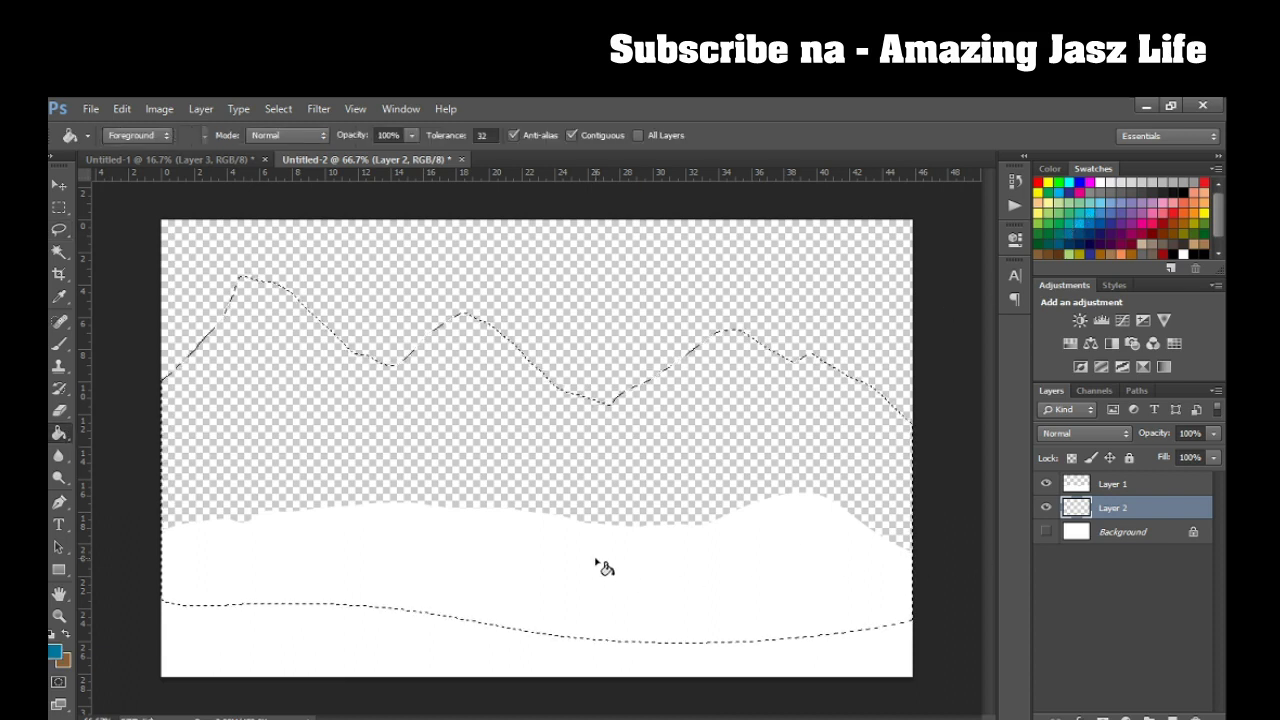
click(634, 495)
key(ctrl+d)
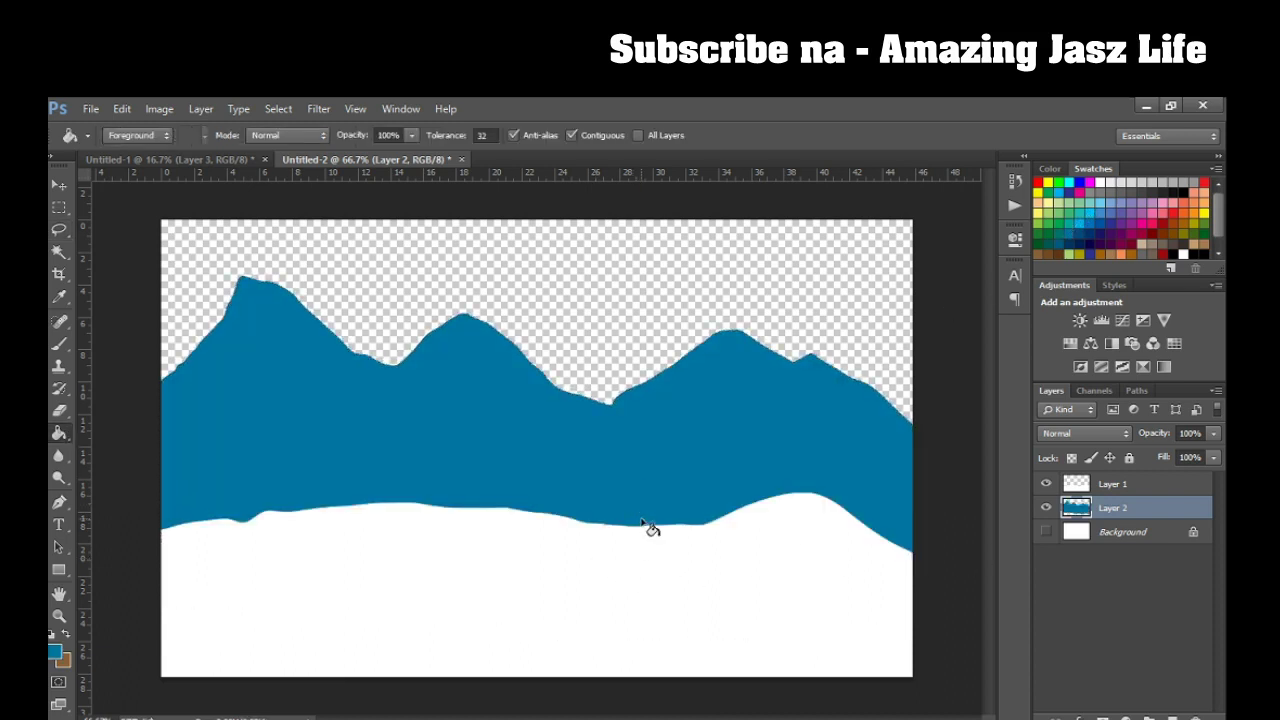
click(1128, 540)
click(1170, 716)
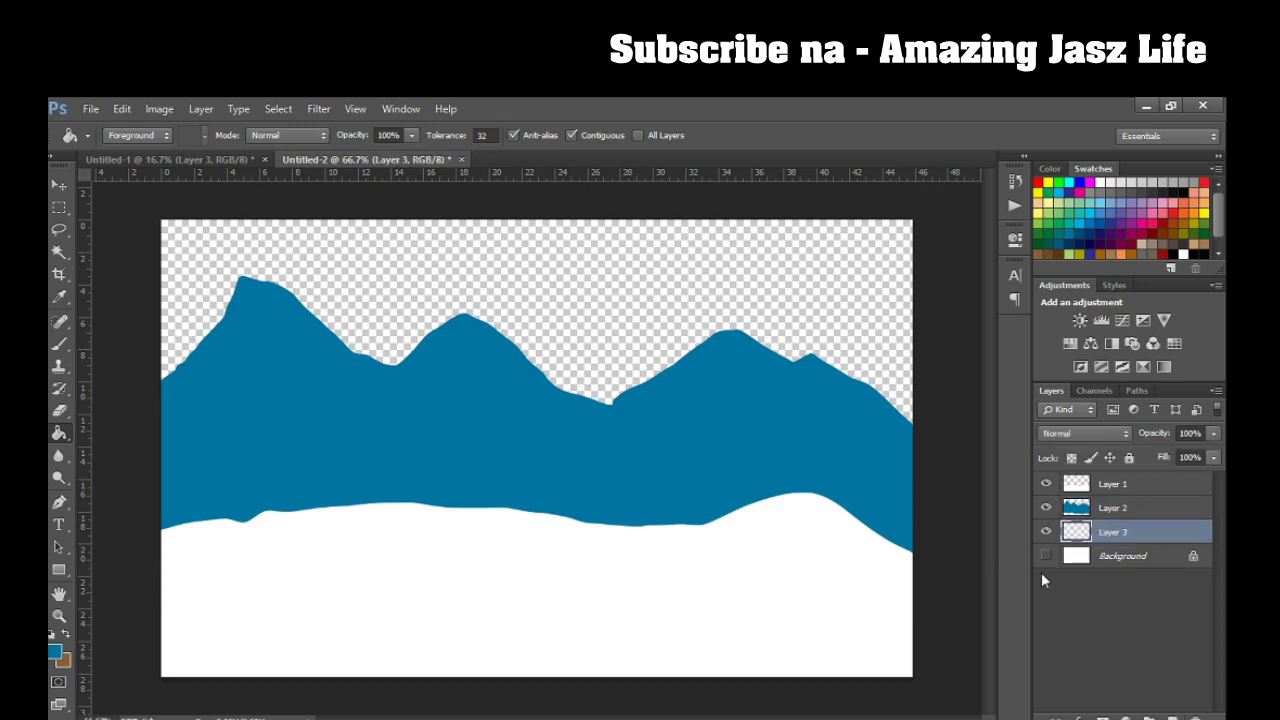
Fill Layer 3 with light sky blue.
click(1097, 207)
click(490, 324)
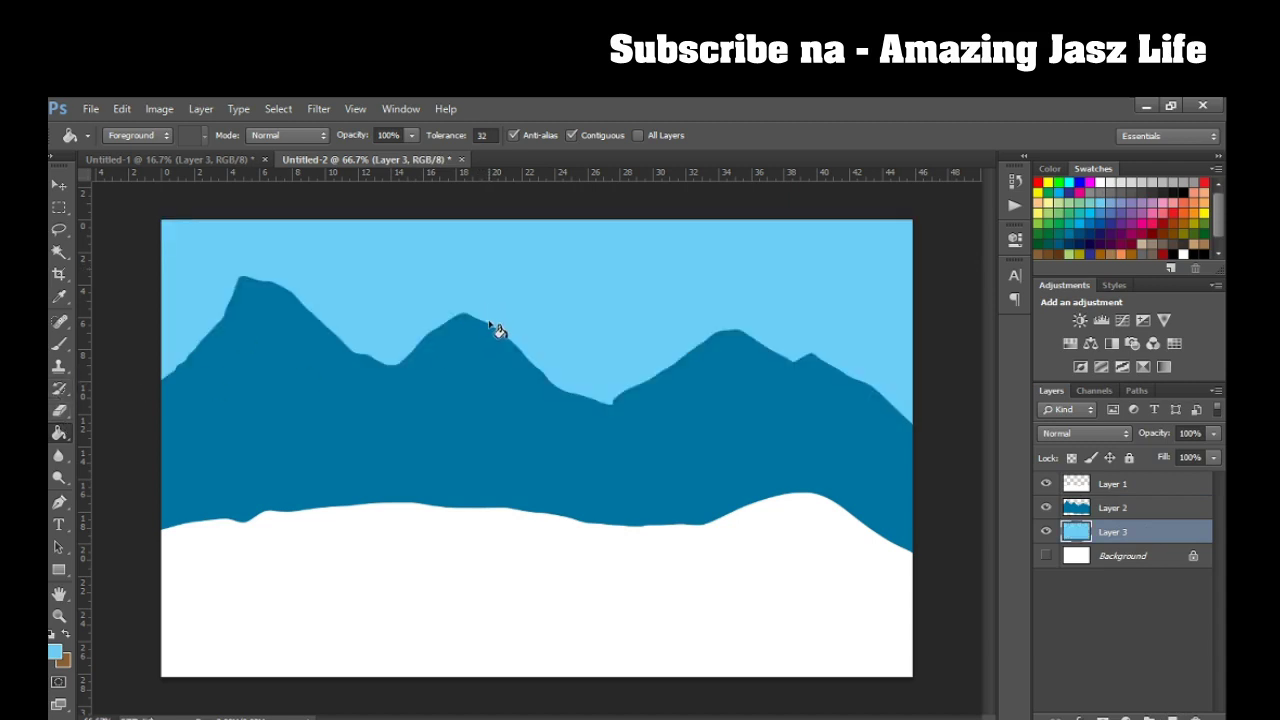
click(60, 186)
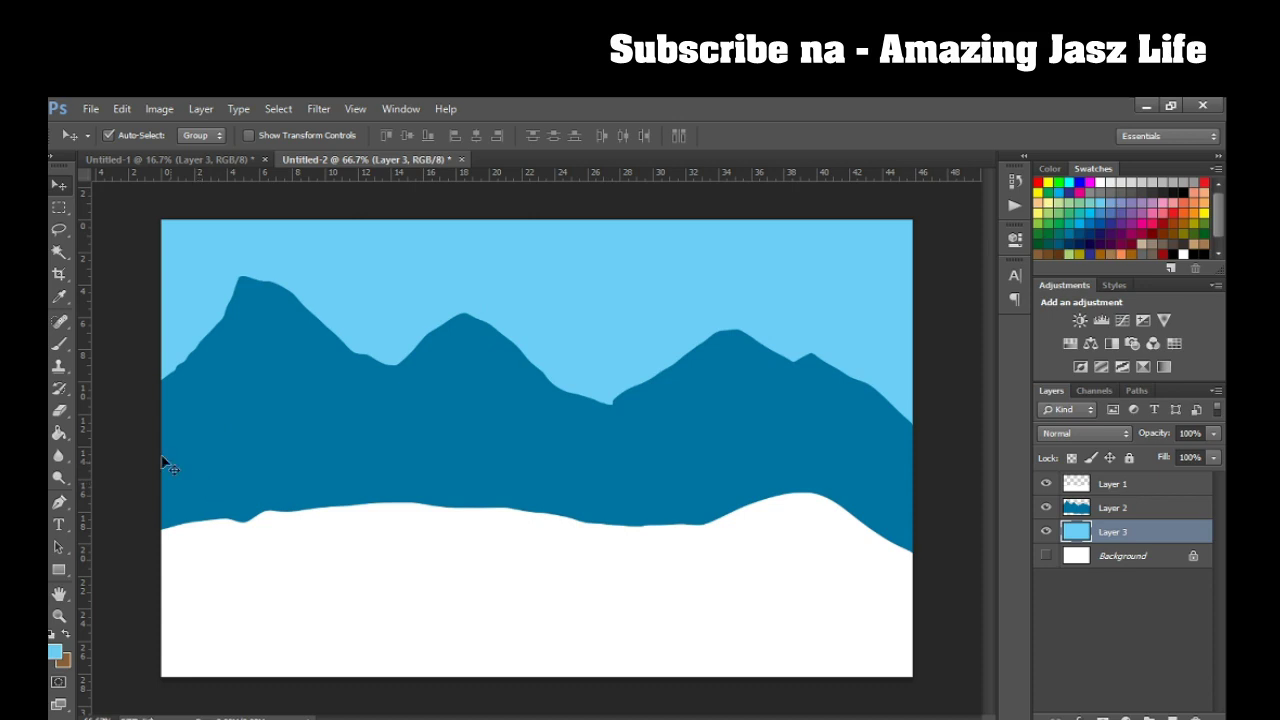
Lasso a foothill ridge and fill it brighter blue on new Layer 4.
click(60, 231)
drag(160, 480, 230, 435)
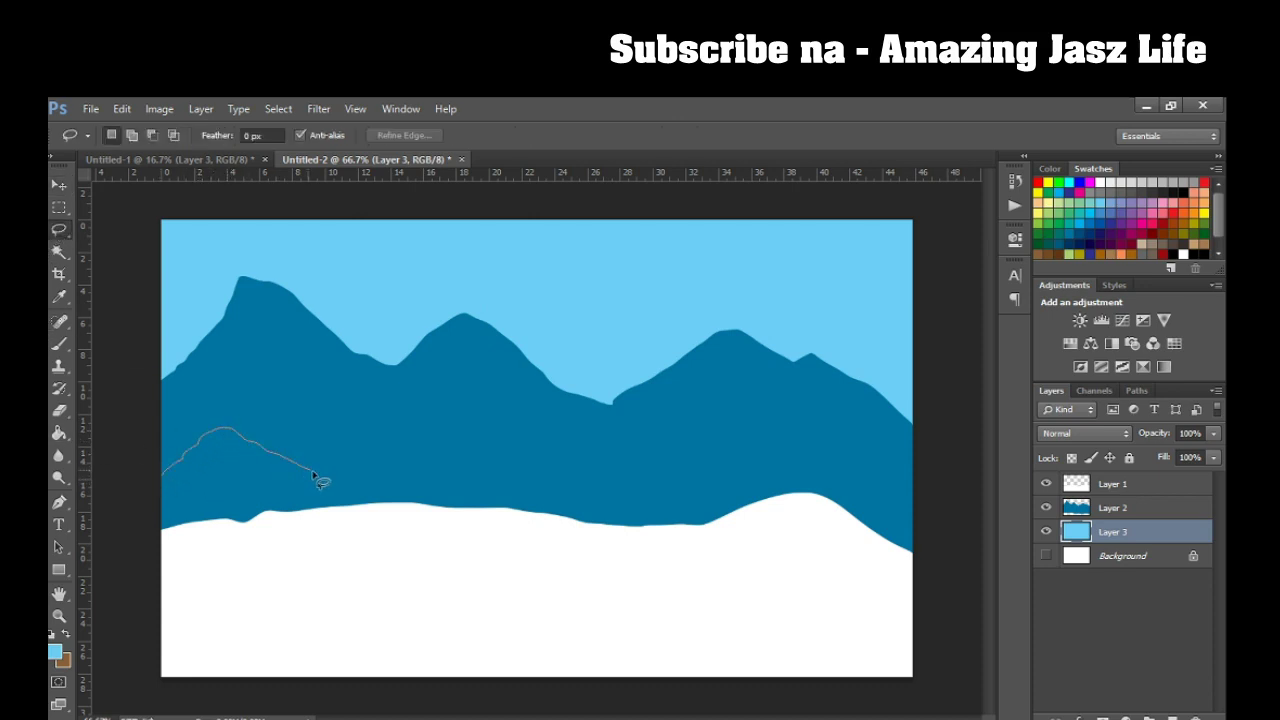
mouse_move(351, 470)
mouse_down()
mouse_move(388, 448)
mouse_move(497, 470)
mouse_move(582, 511)
mouse_move(686, 497)
mouse_move(743, 517)
mouse_move(886, 486)
mouse_move(918, 615)
mouse_move(257, 634)
mouse_move(99, 523)
mouse_move(112, 497)
mouse_up()
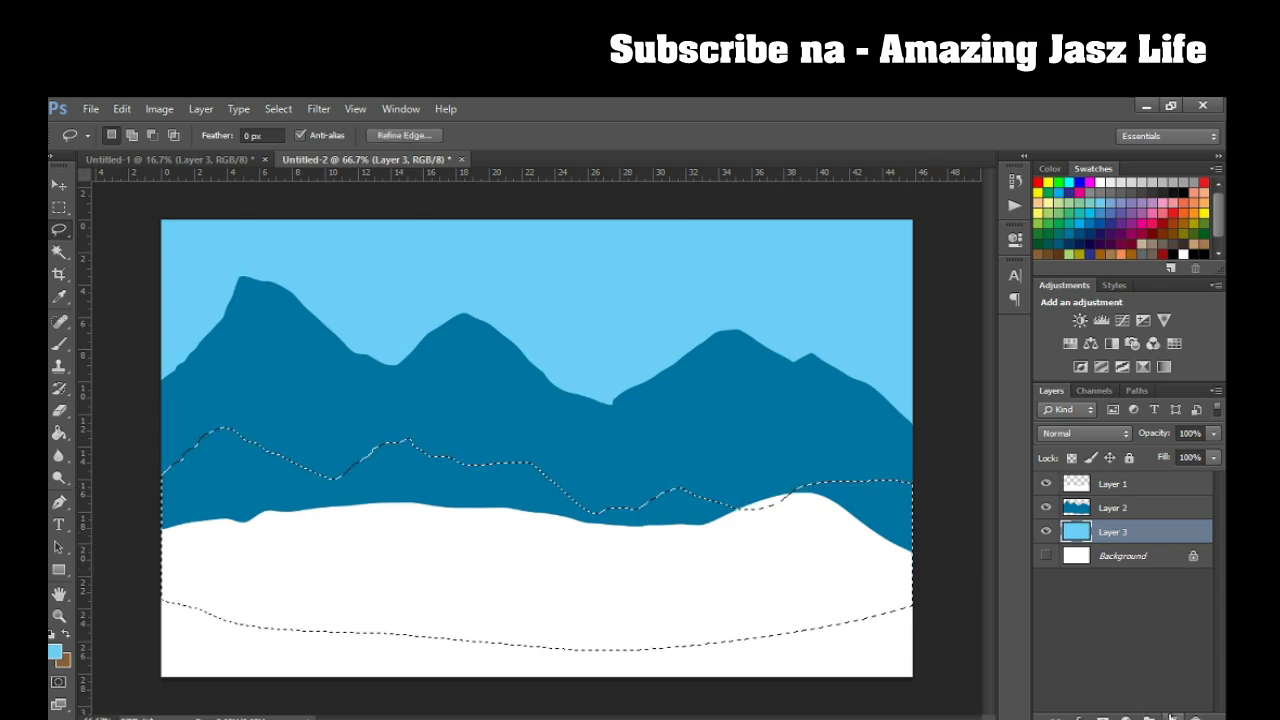
click(1174, 716)
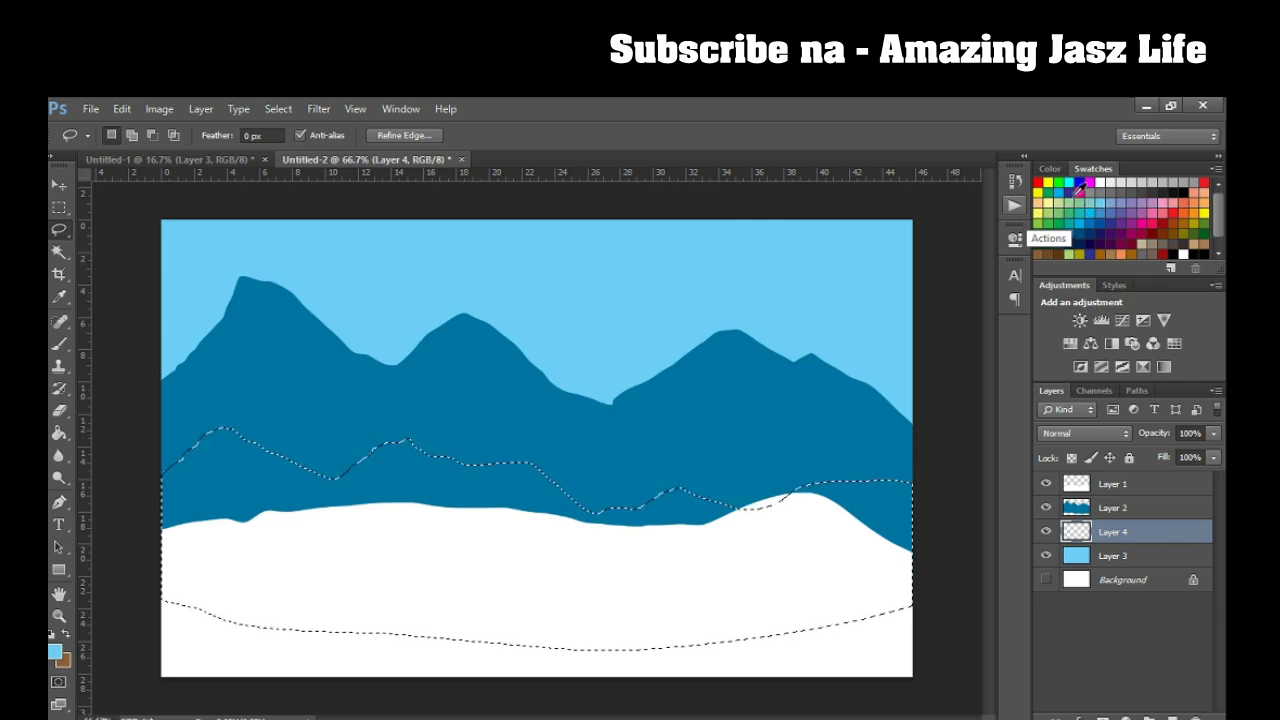
click(1090, 212)
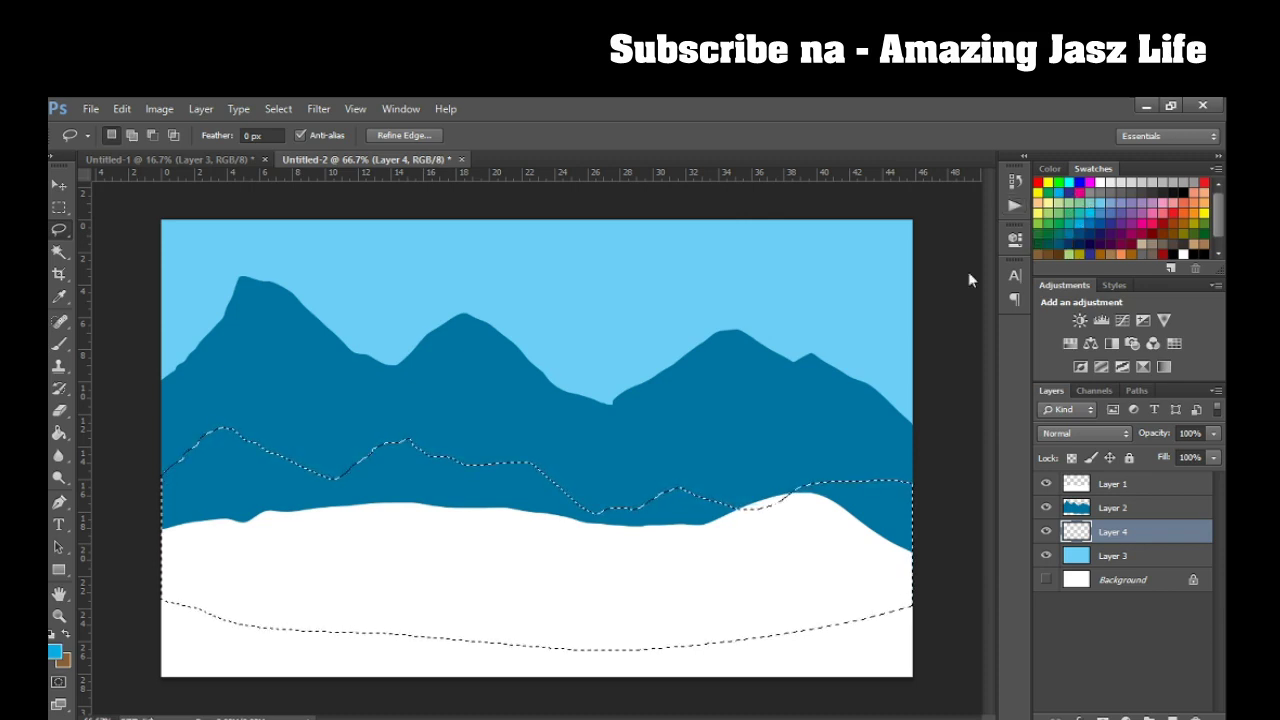
click(59, 432)
click(436, 490)
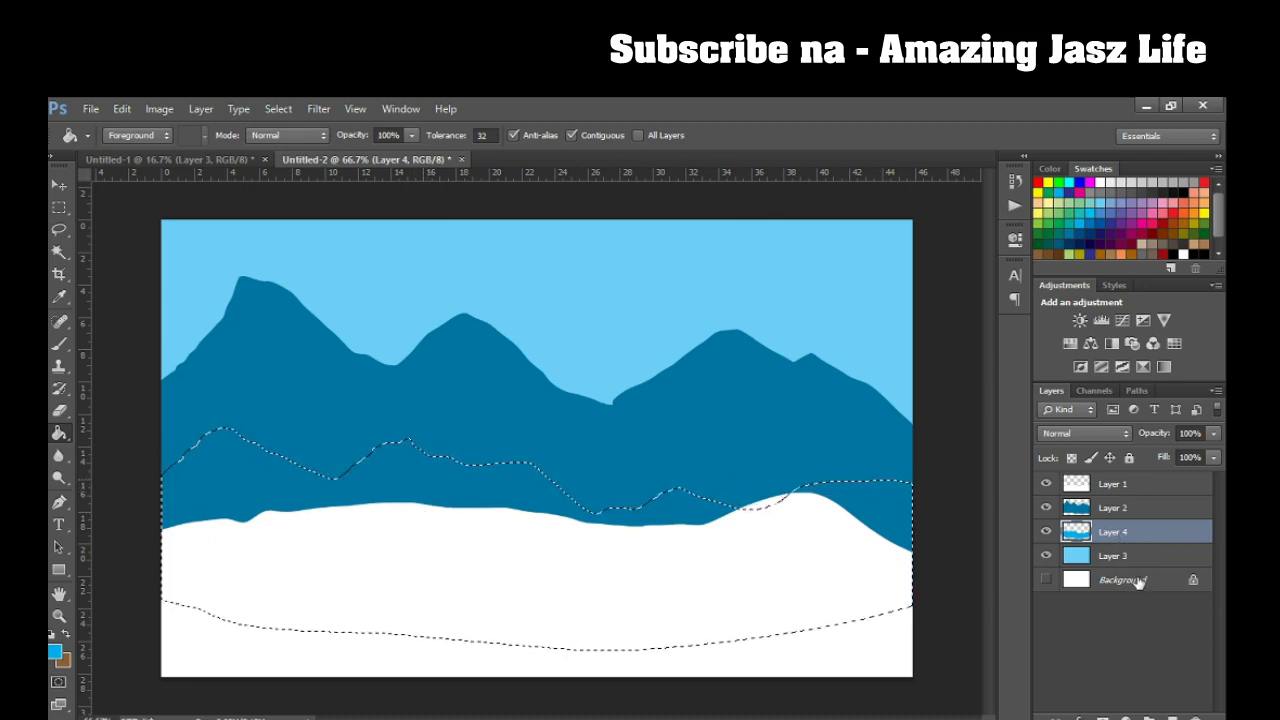
Fill the foothills blue again on new Layer 5 above the mountains, then deselect.
click(1112, 508)
click(1172, 716)
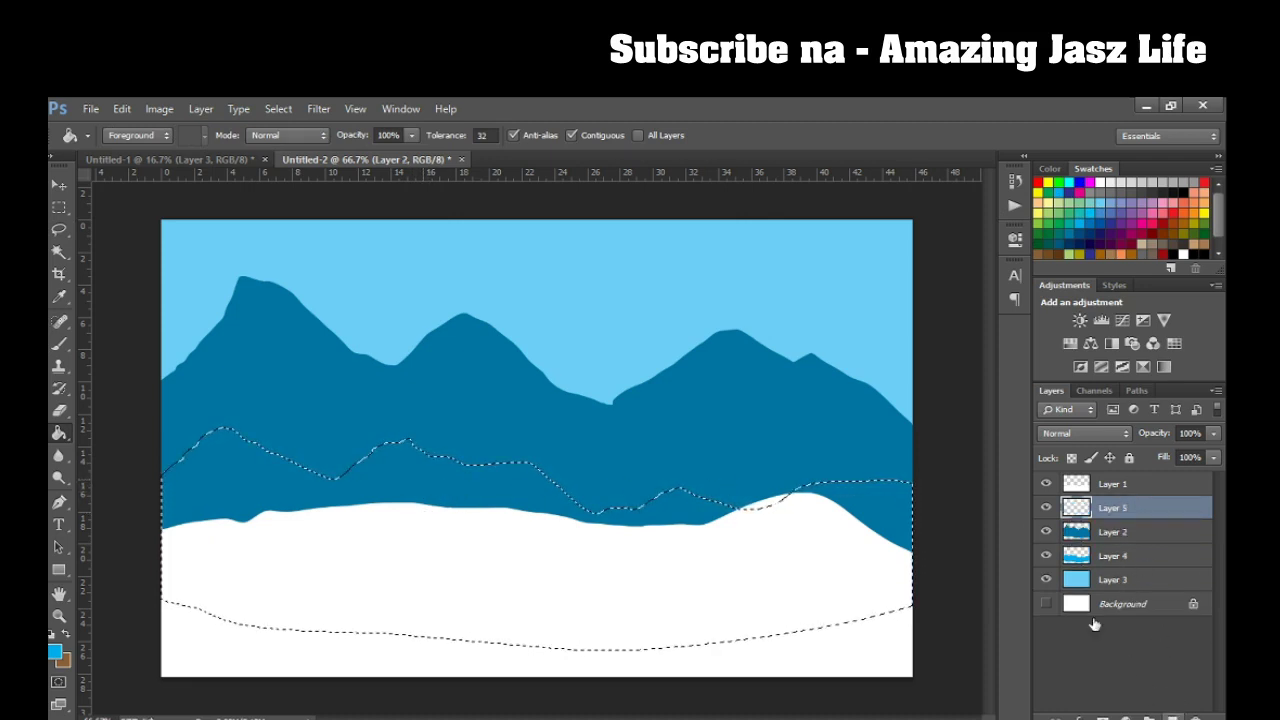
click(594, 445)
key(ctrl+d)
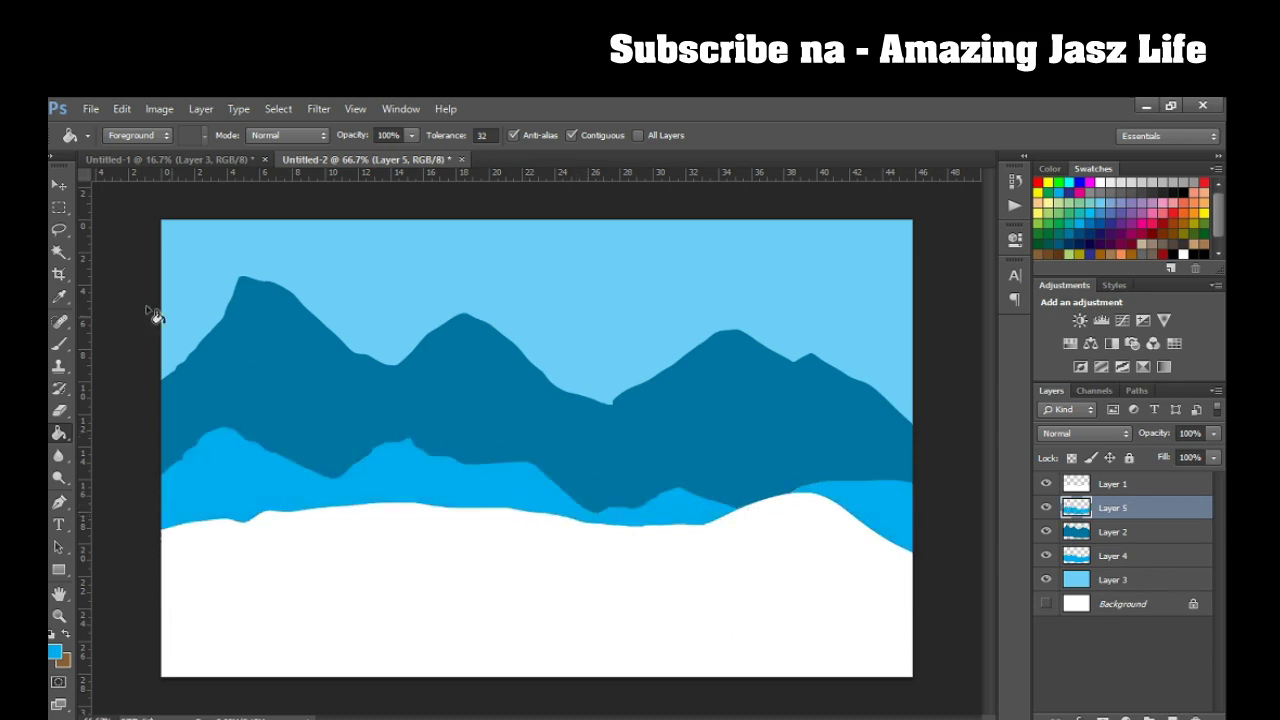
click(60, 187)
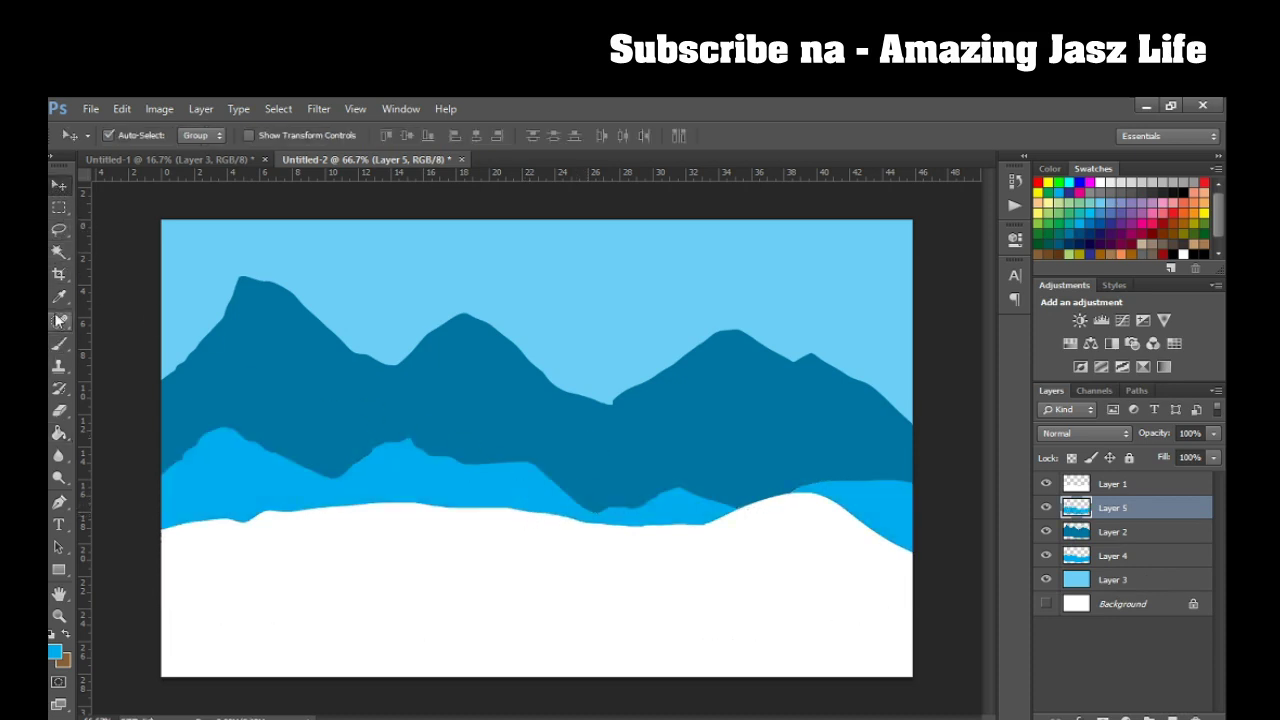
Add Layer 6 above the mountains and clip it to the mountain layer.
click(58, 231)
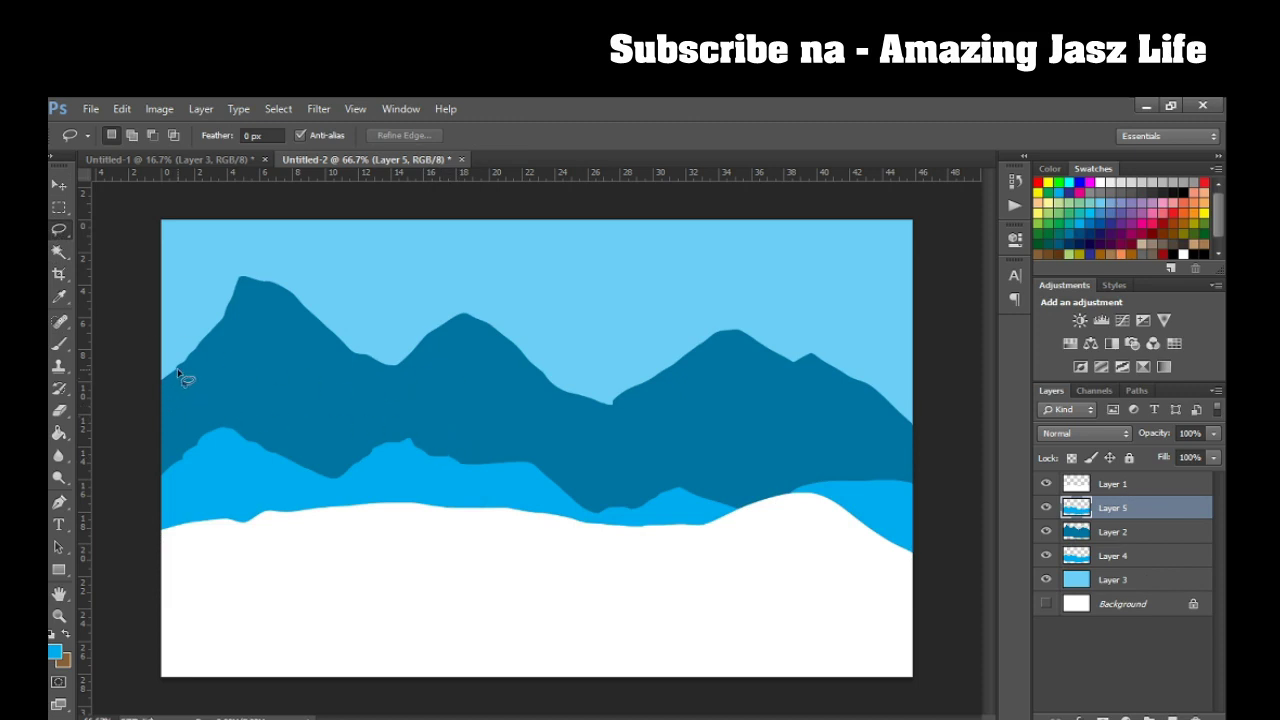
click(1137, 534)
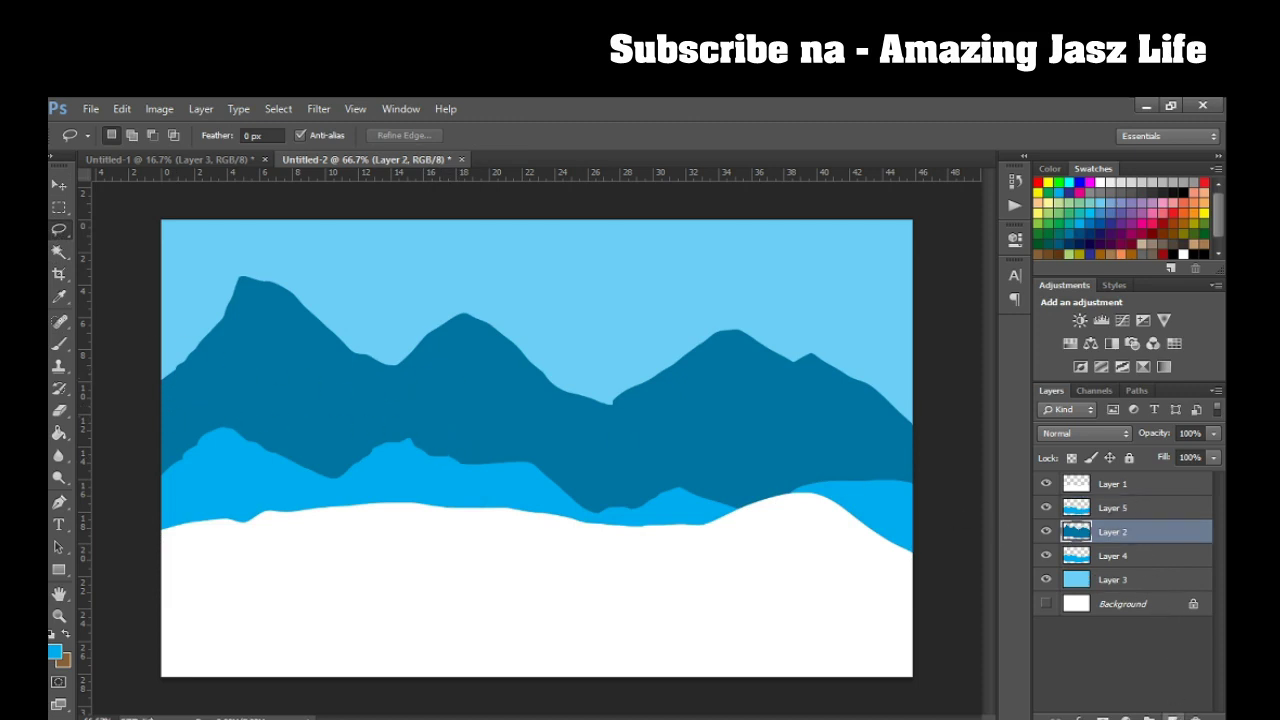
click(1172, 716)
right_click(1128, 529)
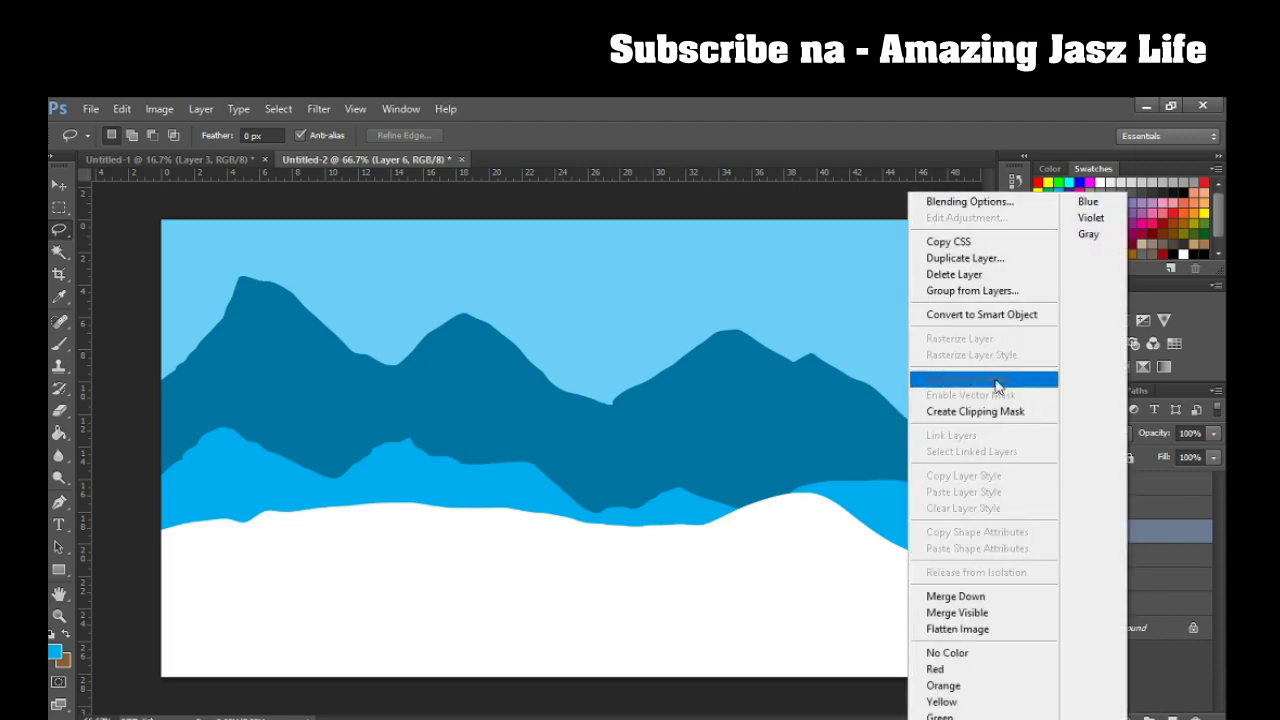
click(988, 421)
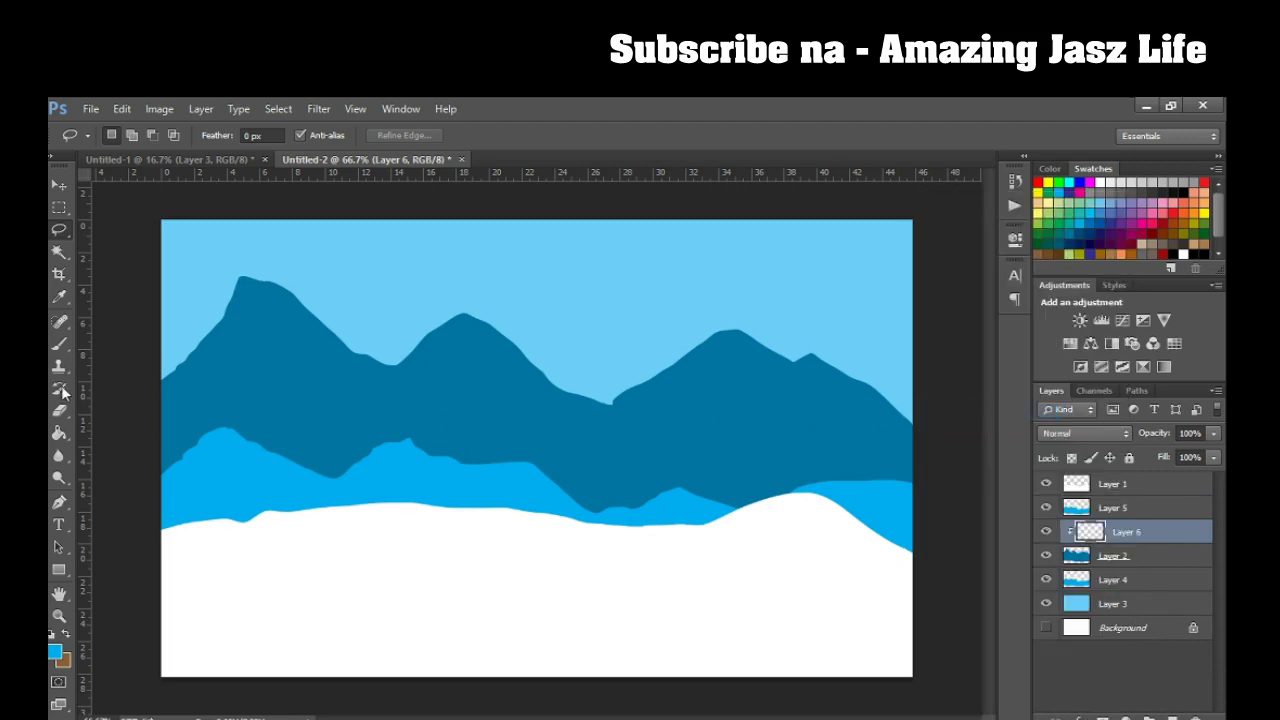
Fill the clipped Layer 6 with dark teal.
click(56, 652)
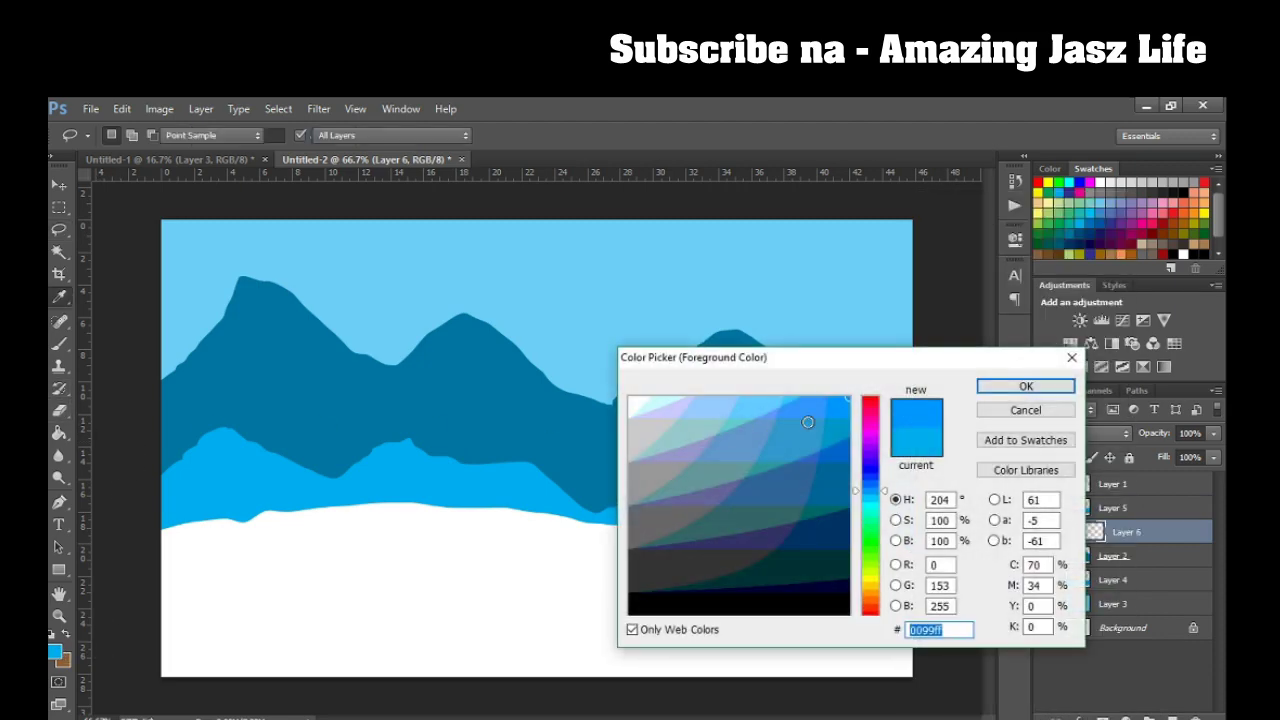
click(831, 489)
click(1026, 386)
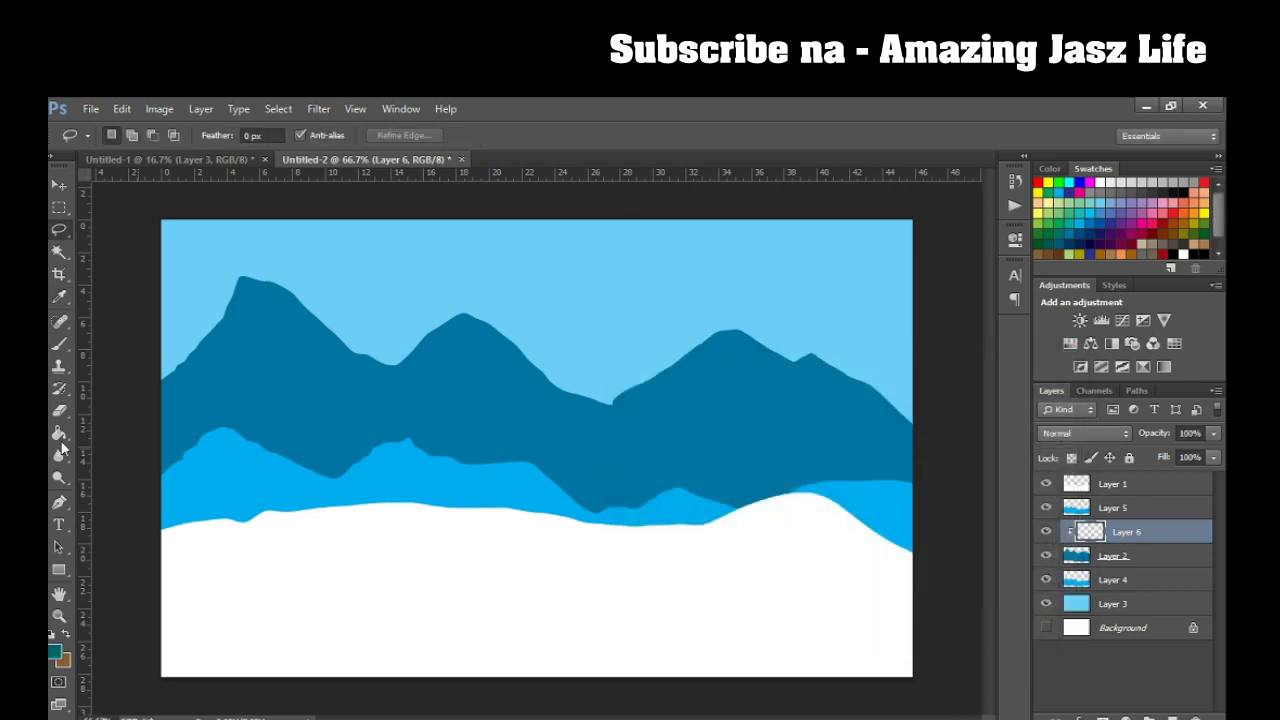
click(58, 435)
click(400, 466)
Lasso and delete the teal from the upper slopes of the left, middle and right peaks.
key(l)
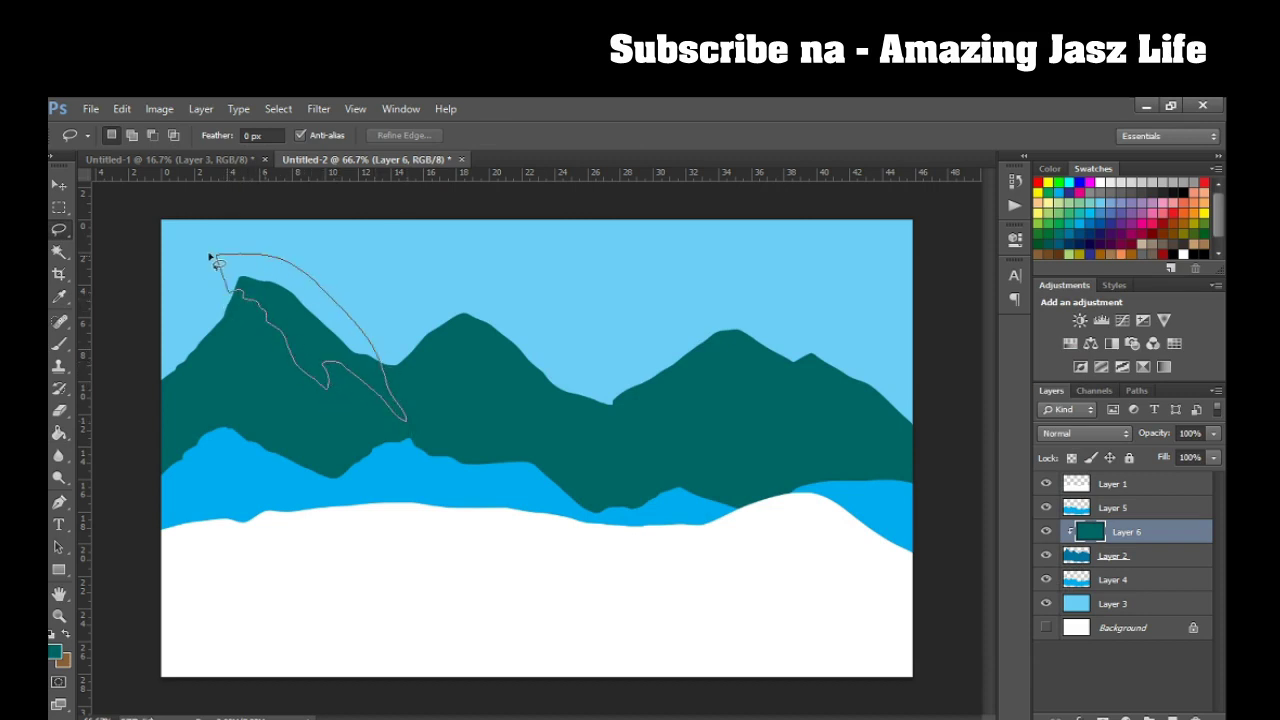
drag(330, 380, 214, 257)
key(Delete)
key(ctrl+d)
mouse_move(446, 312)
mouse_down()
mouse_move(450, 362)
mouse_move(615, 430)
mouse_move(614, 404)
mouse_move(414, 274)
mouse_up()
key(Delete)
key(ctrl+d)
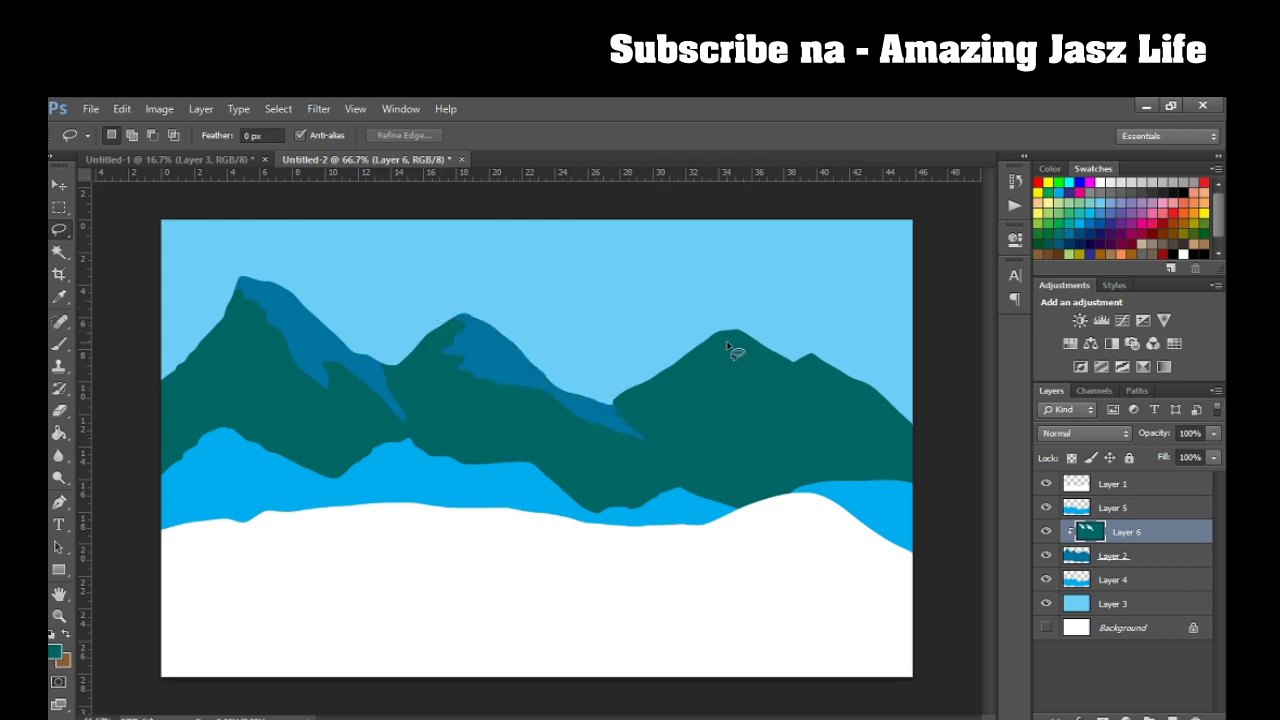
mouse_move(722, 328)
mouse_down()
mouse_move(716, 362)
mouse_move(768, 373)
mouse_up()
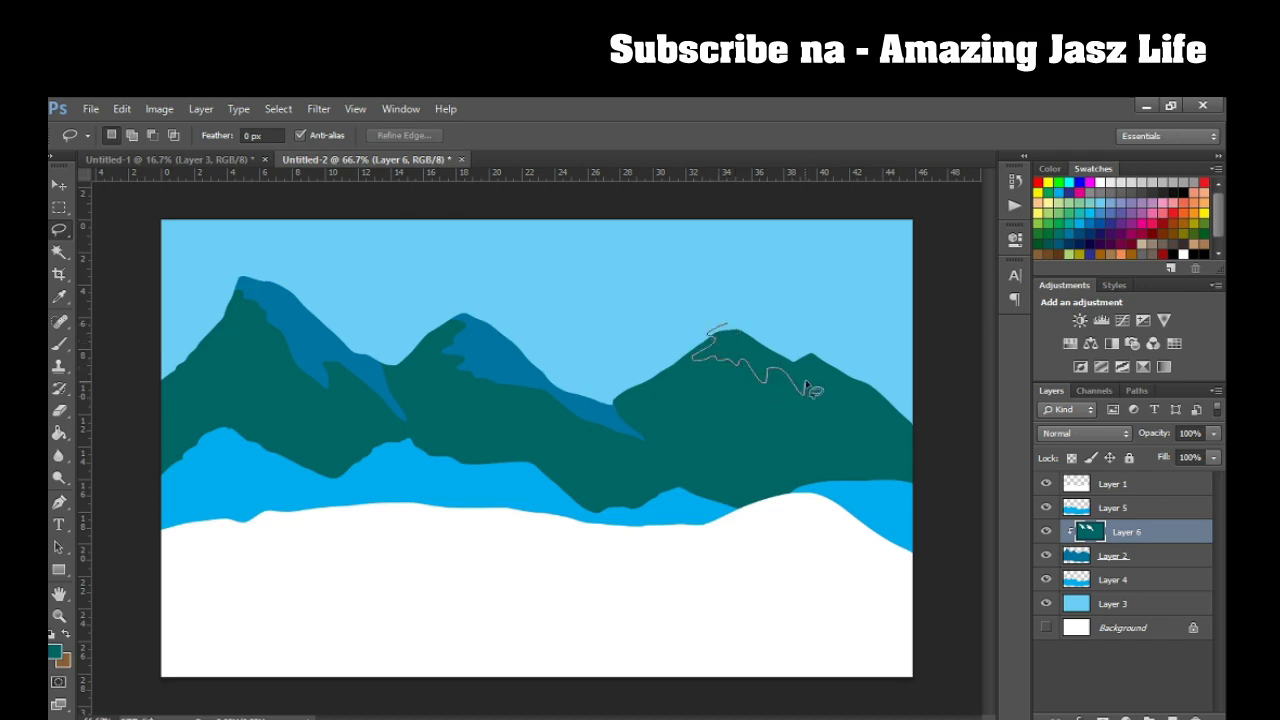
mouse_move(873, 430)
mouse_down()
mouse_move(851, 306)
mouse_move(705, 328)
mouse_up()
key(Delete)
key(ctrl+d)
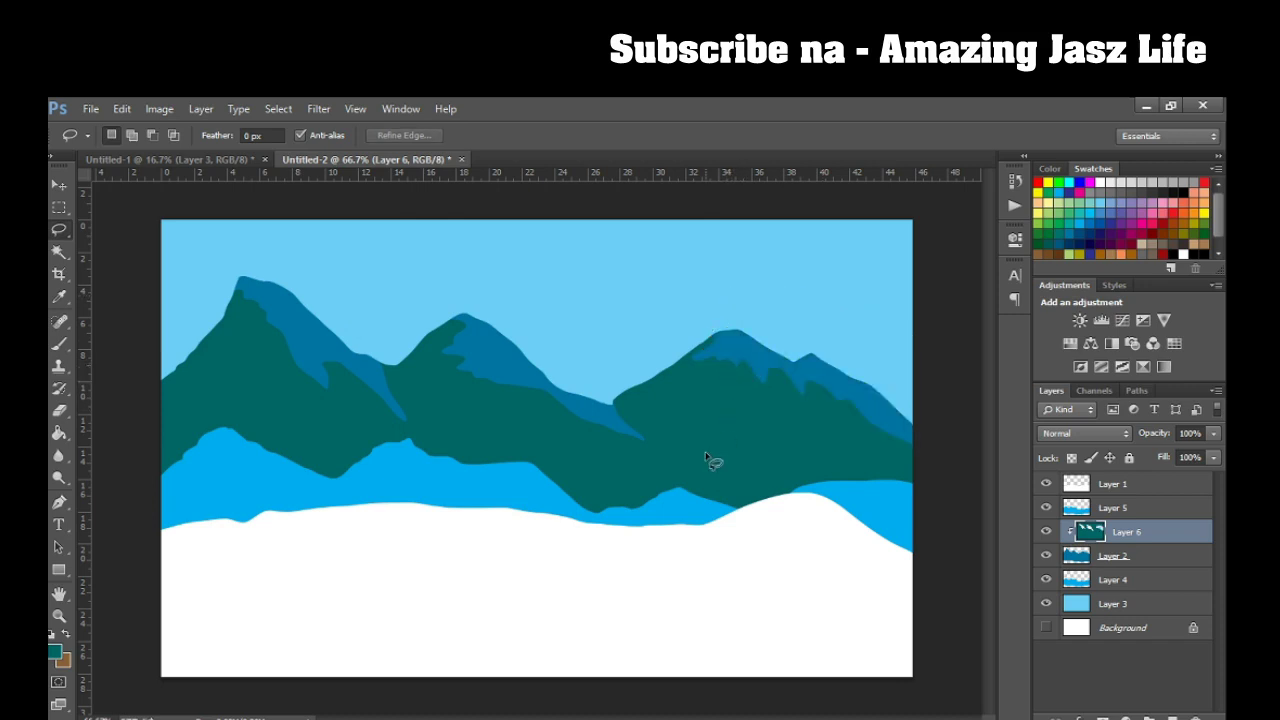
Add a new layer beneath the mountains and lasso a band across the lower slopes.
click(1123, 510)
click(1173, 717)
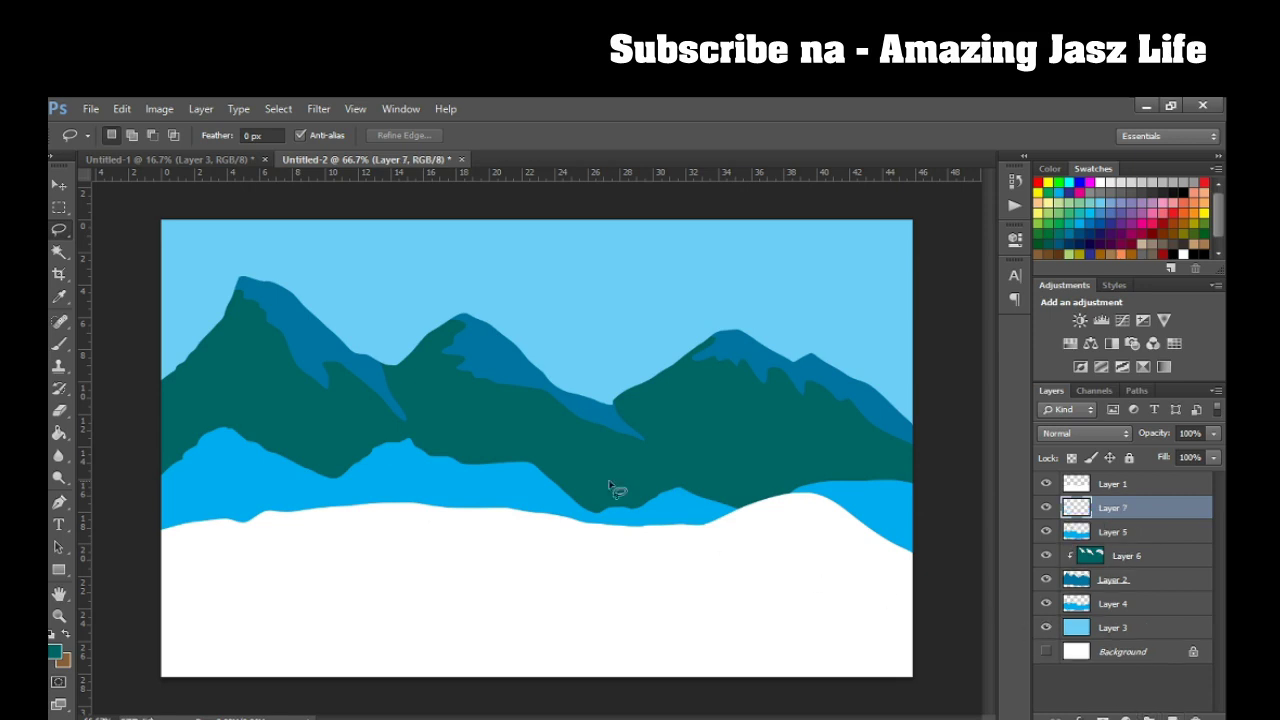
click(1139, 585)
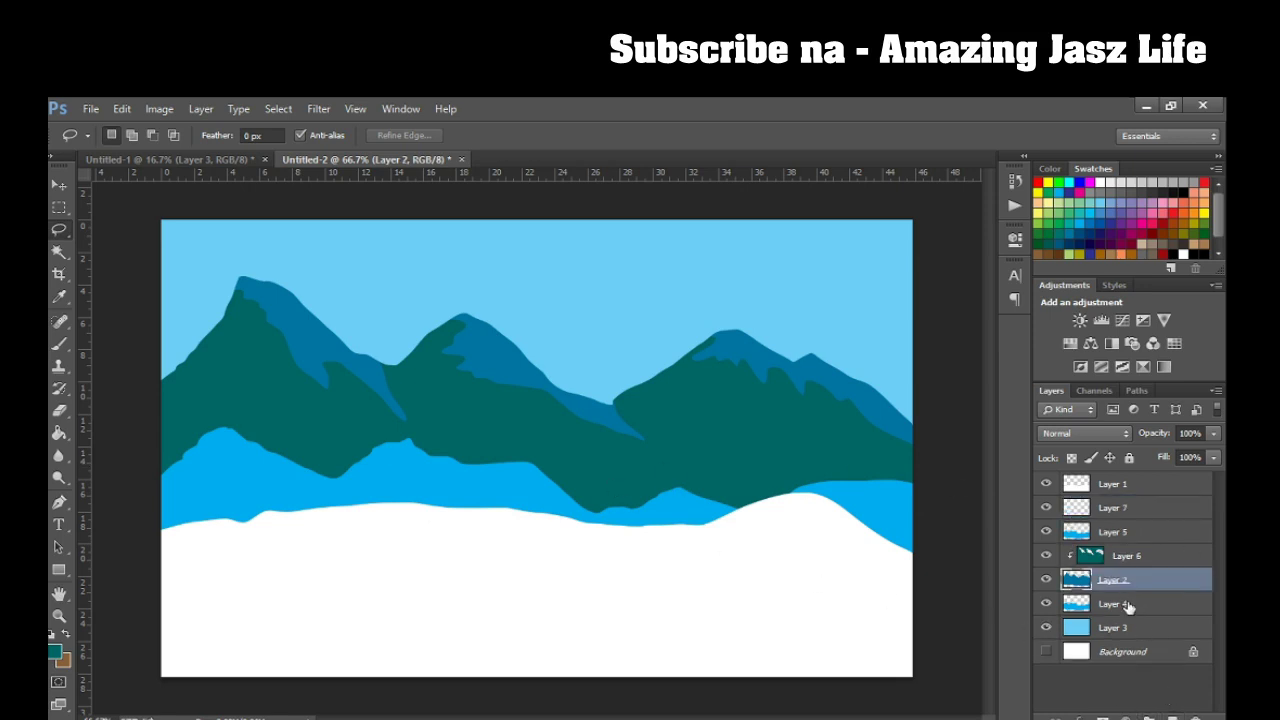
ctrl+click(1173, 717)
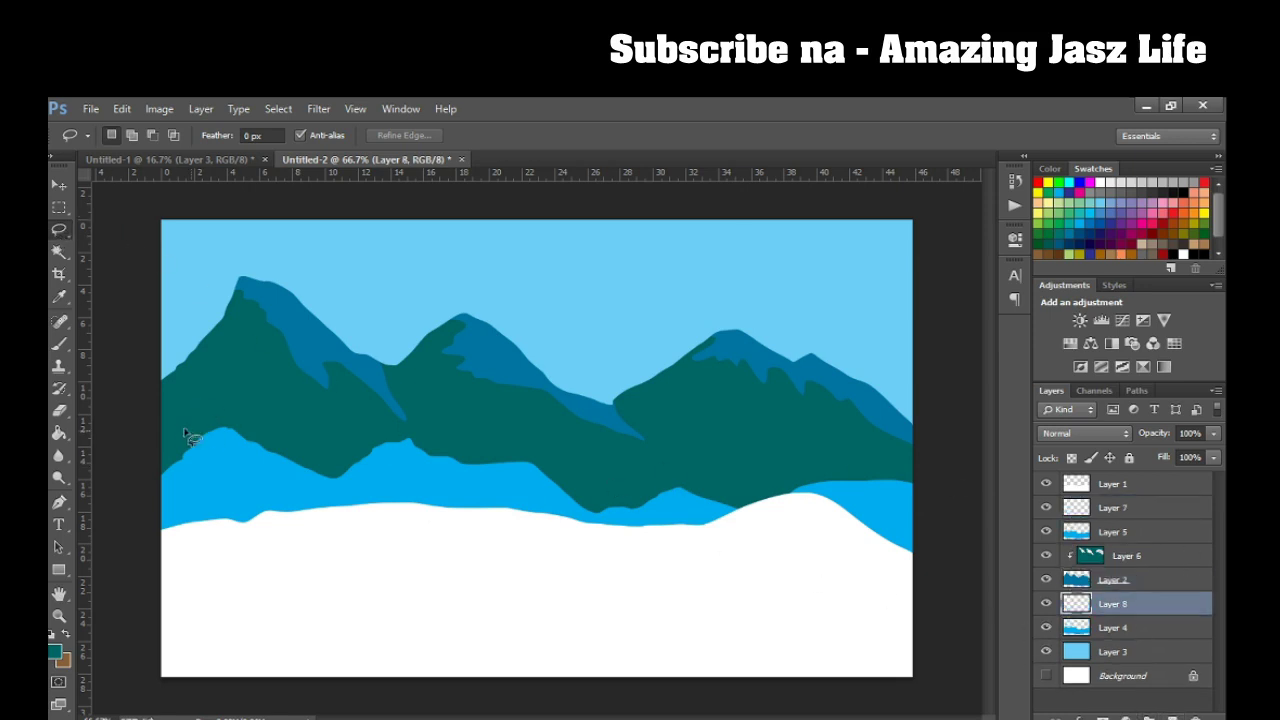
mouse_move(168, 423)
mouse_down()
mouse_move(197, 396)
mouse_move(281, 428)
mouse_up()
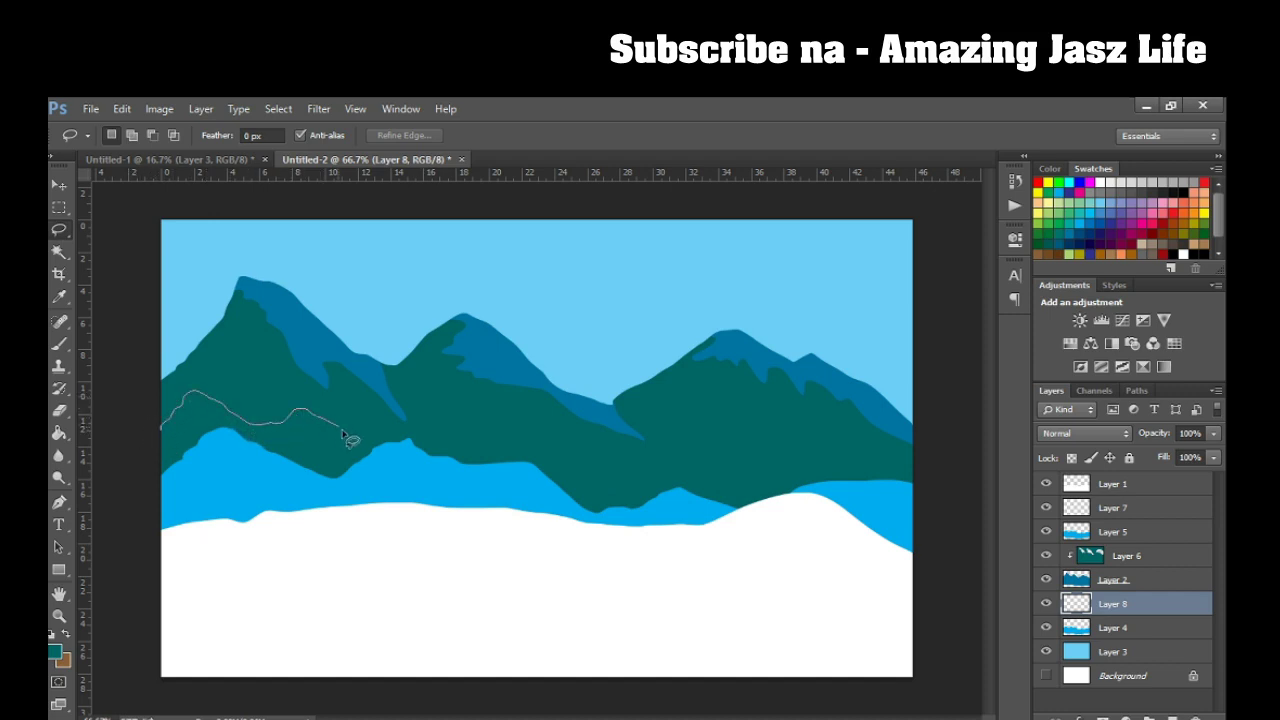
mouse_move(367, 437)
mouse_down()
mouse_move(417, 434)
mouse_move(474, 406)
mouse_move(508, 441)
mouse_move(607, 489)
mouse_move(668, 420)
mouse_move(735, 470)
mouse_move(882, 457)
mouse_move(978, 540)
mouse_move(623, 600)
mouse_move(137, 543)
mouse_move(118, 485)
mouse_up()
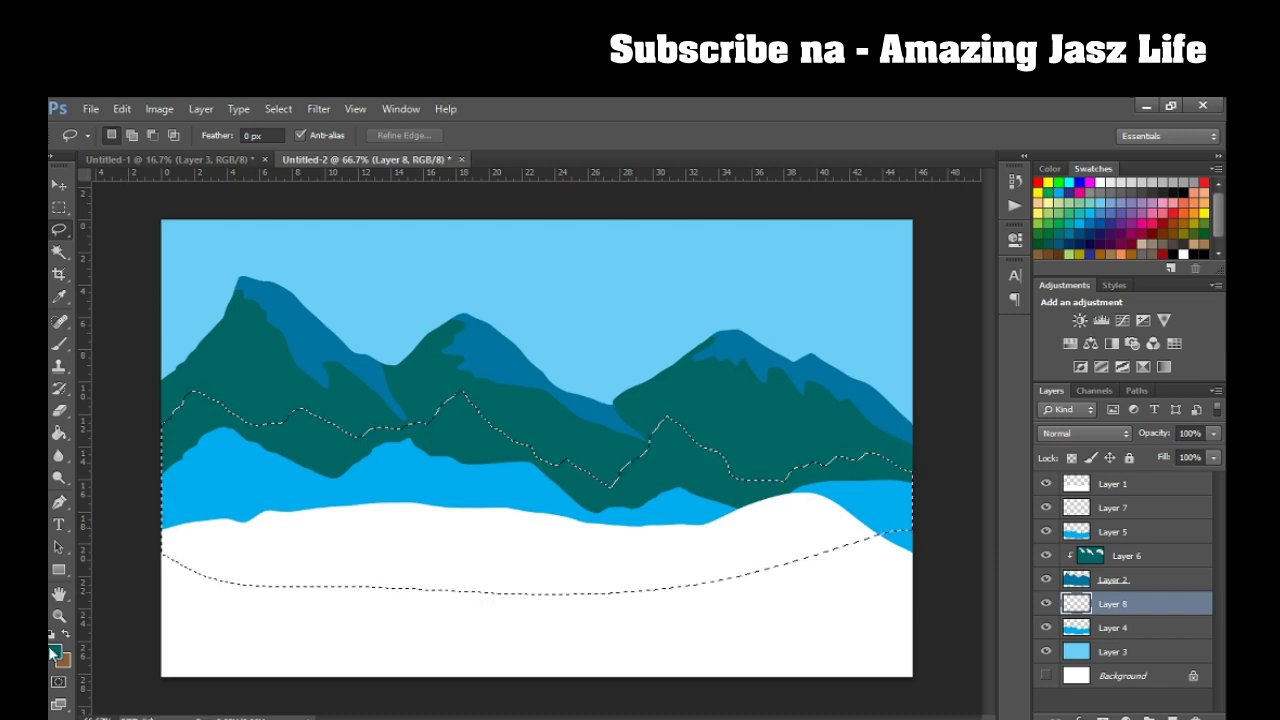
Fill the mountain band with dark teal after briefly trying a light sky blue.
click(55, 650)
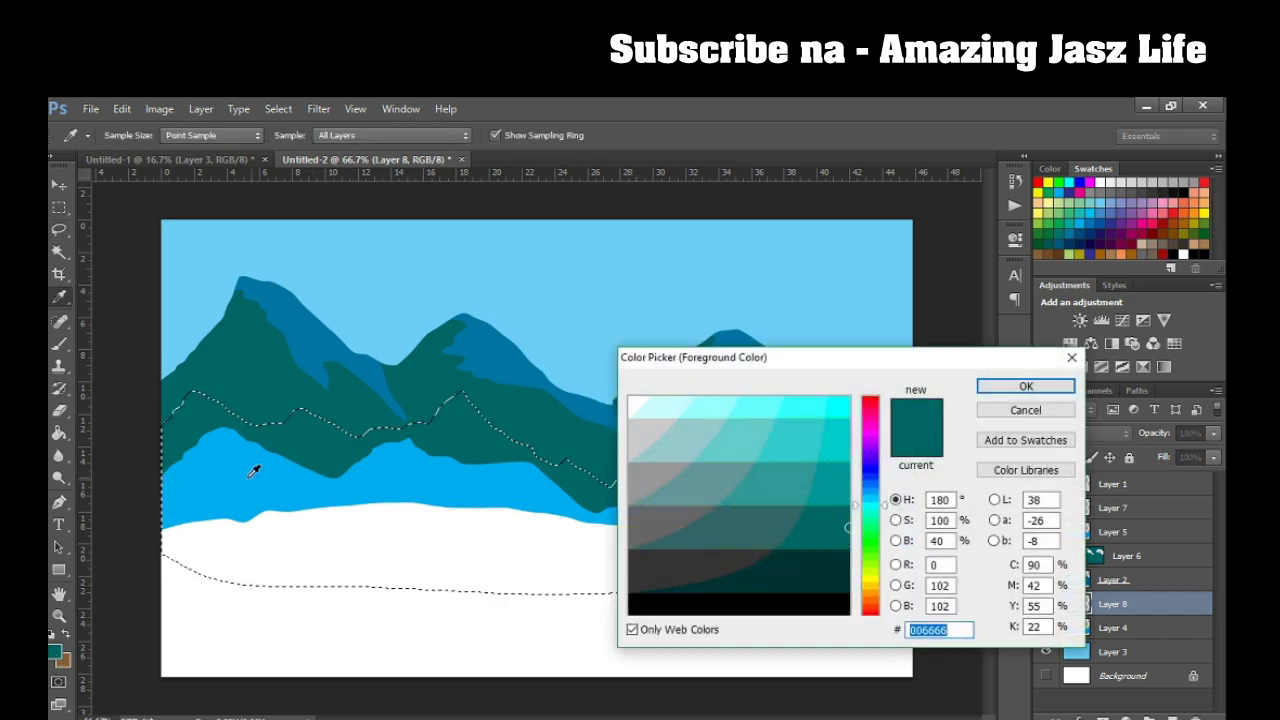
click(239, 455)
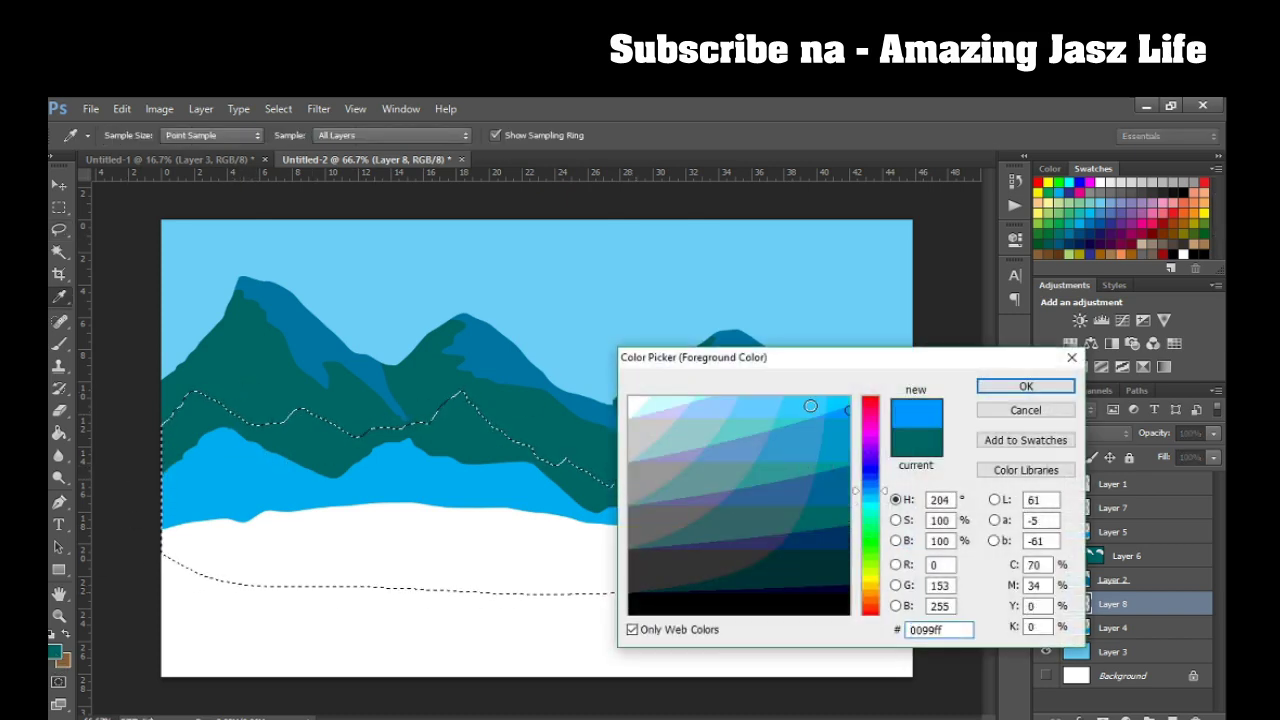
click(797, 408)
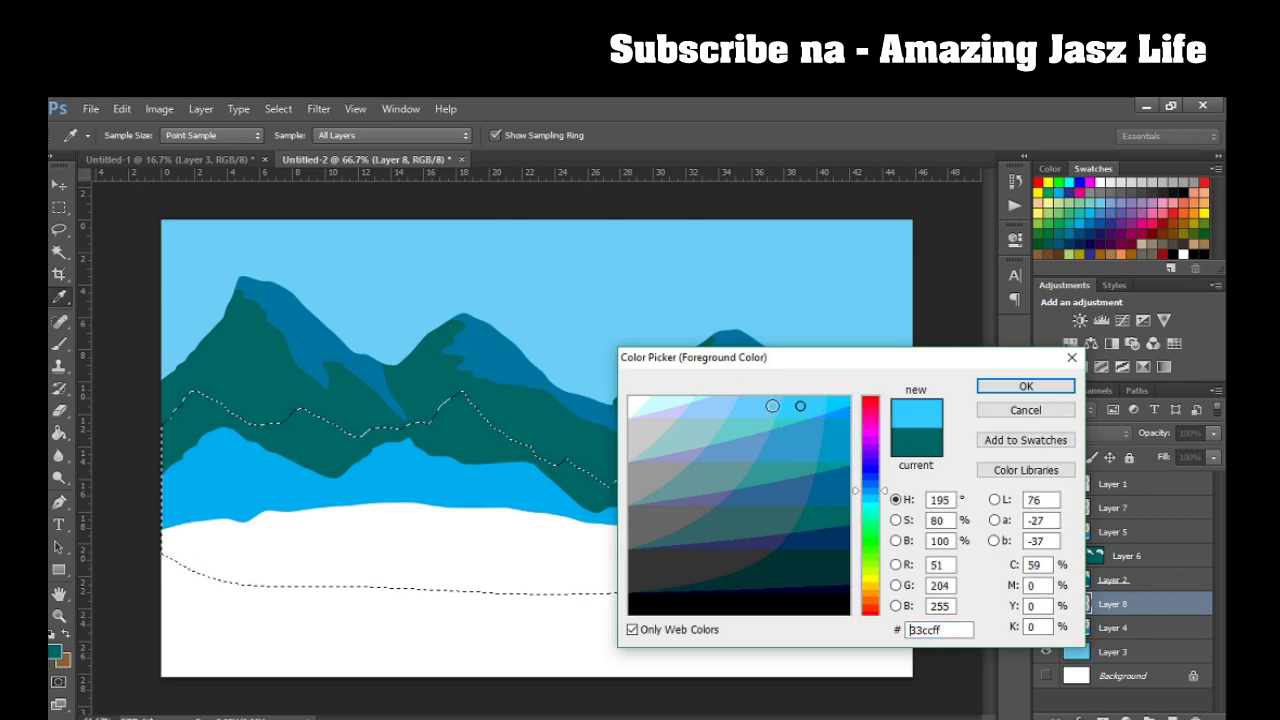
click(1025, 386)
key(l)
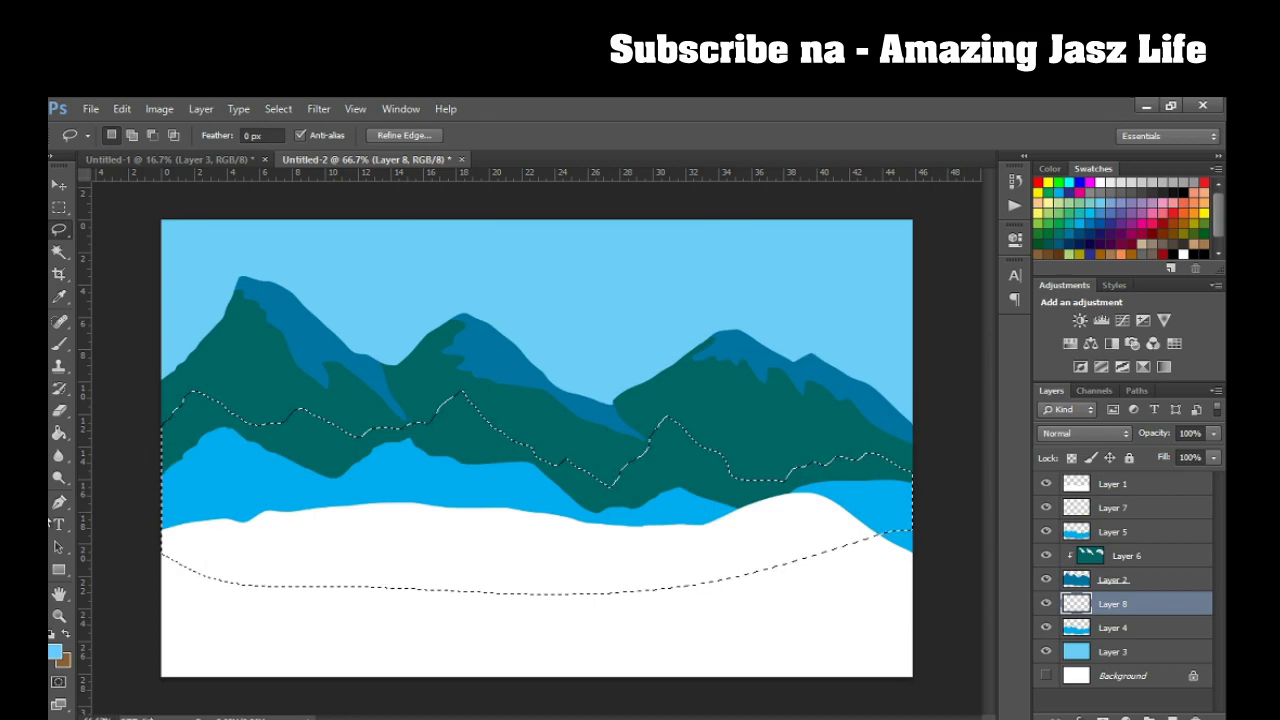
click(55, 651)
click(827, 564)
click(1025, 386)
click(59, 432)
click(305, 455)
Make the band black, move it between Layers 5 and 6, and lower opacity to 13%.
click(57, 648)
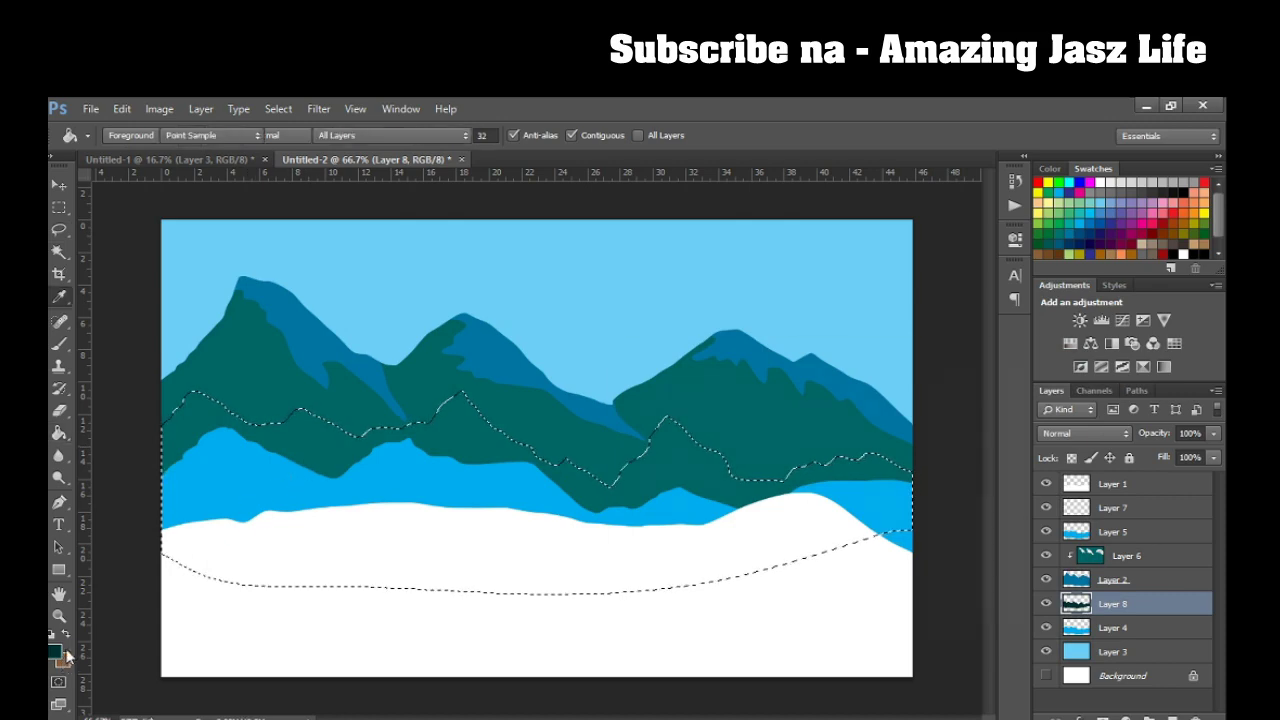
click(825, 599)
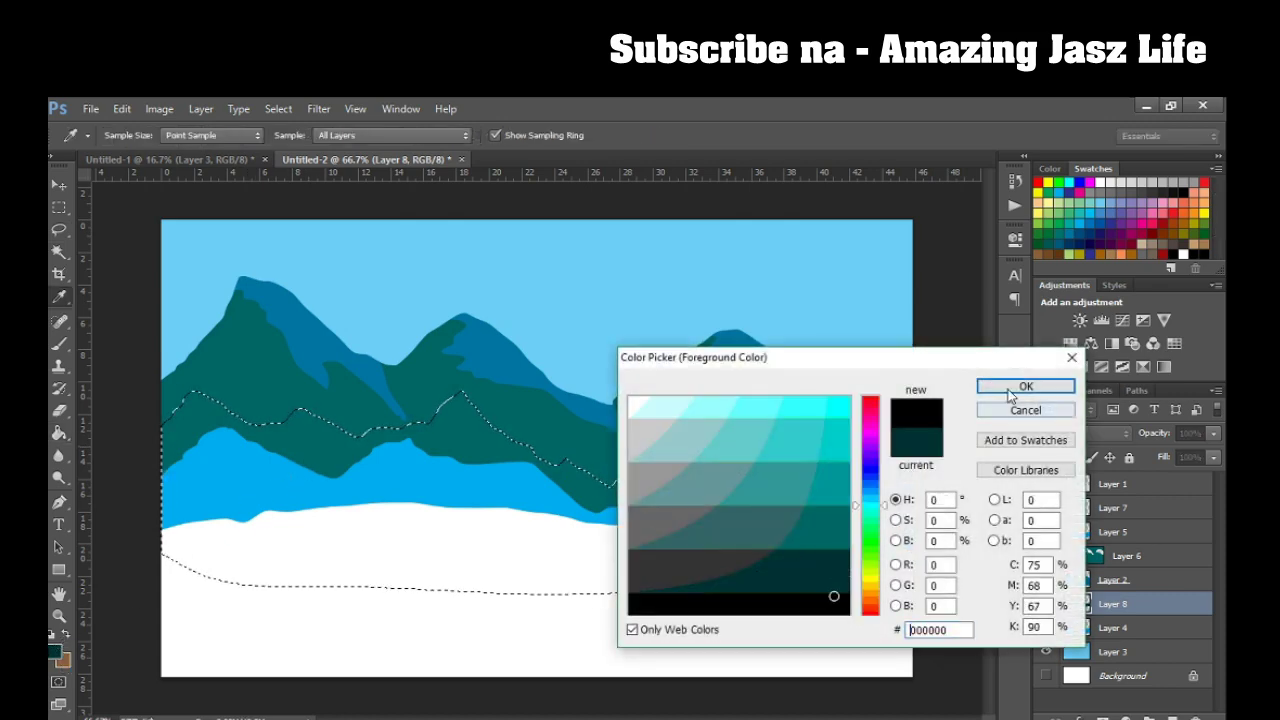
click(1025, 386)
key(g)
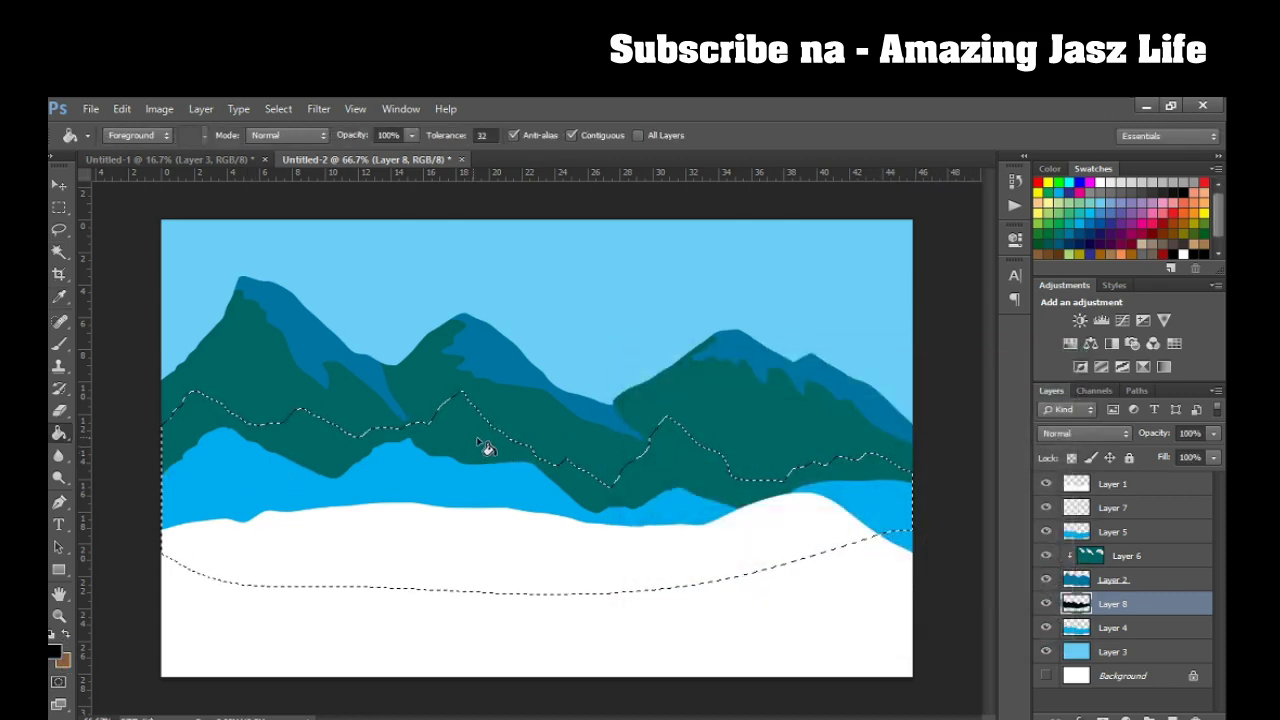
drag(1130, 606, 1130, 552)
key(ctrl+d)
drag(1216, 434, 1145, 446)
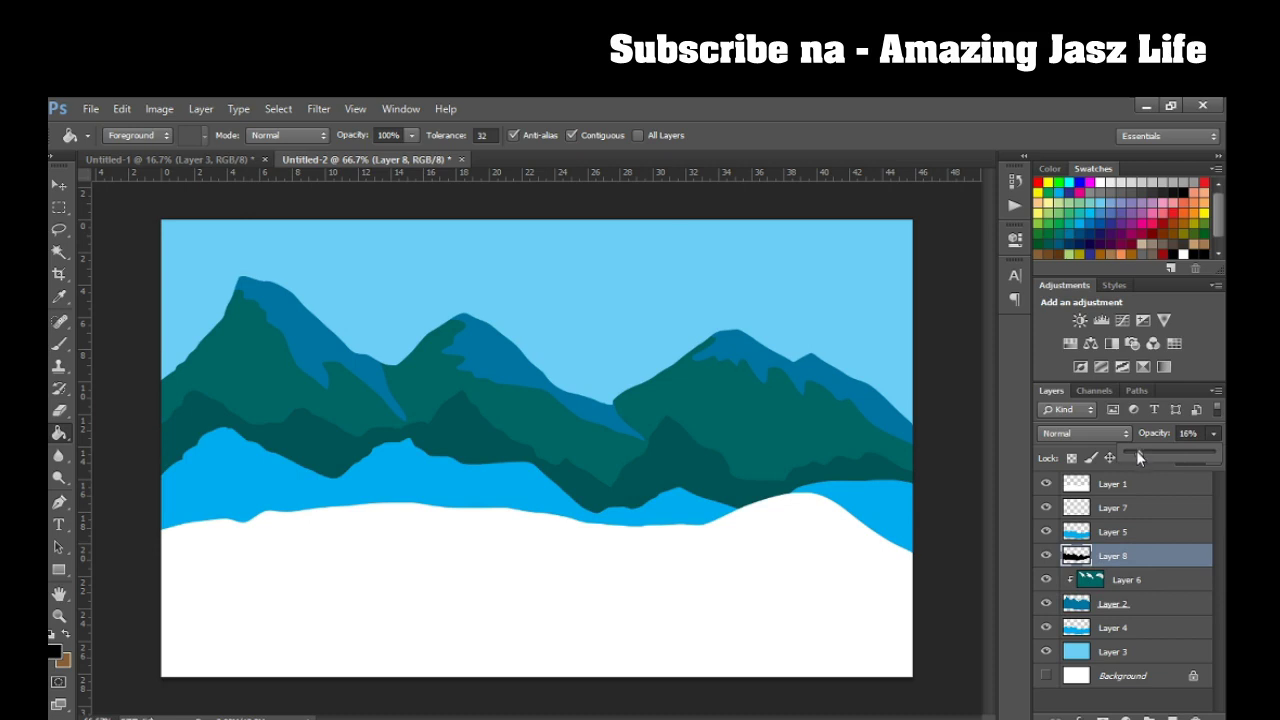
Select Layer 6 and add a new empty layer above it.
click(57, 184)
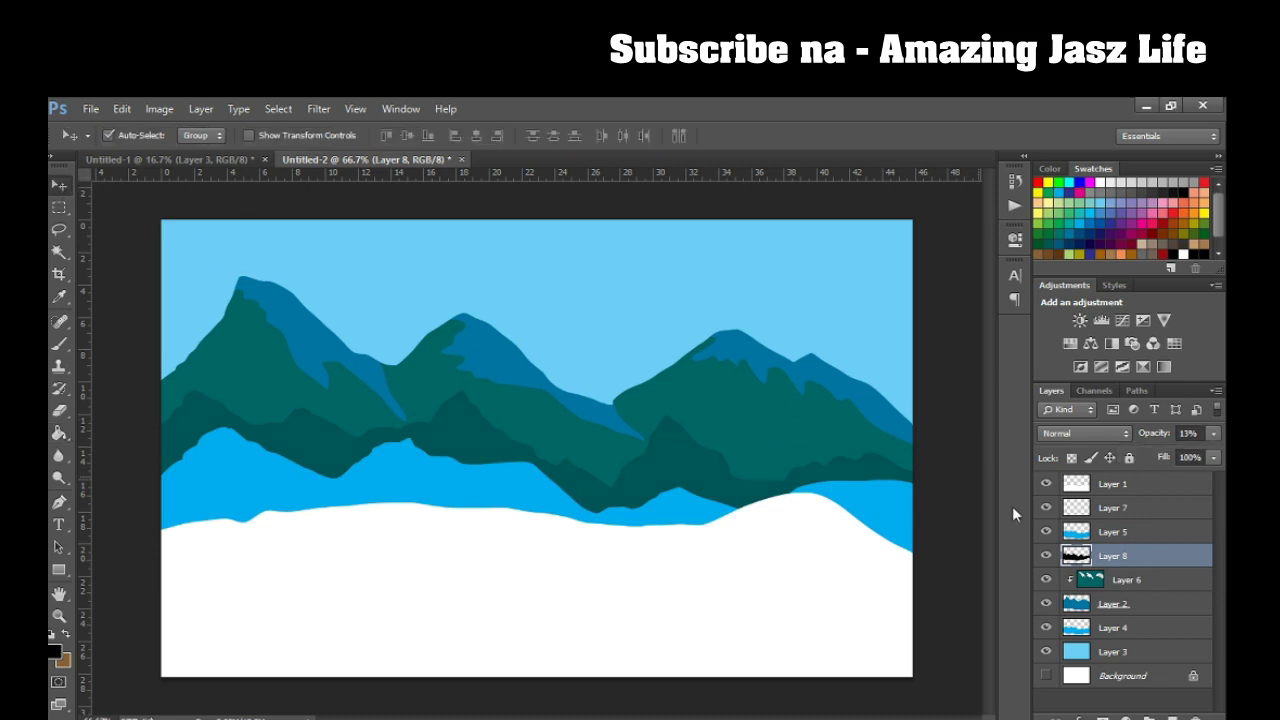
click(1126, 534)
click(1124, 585)
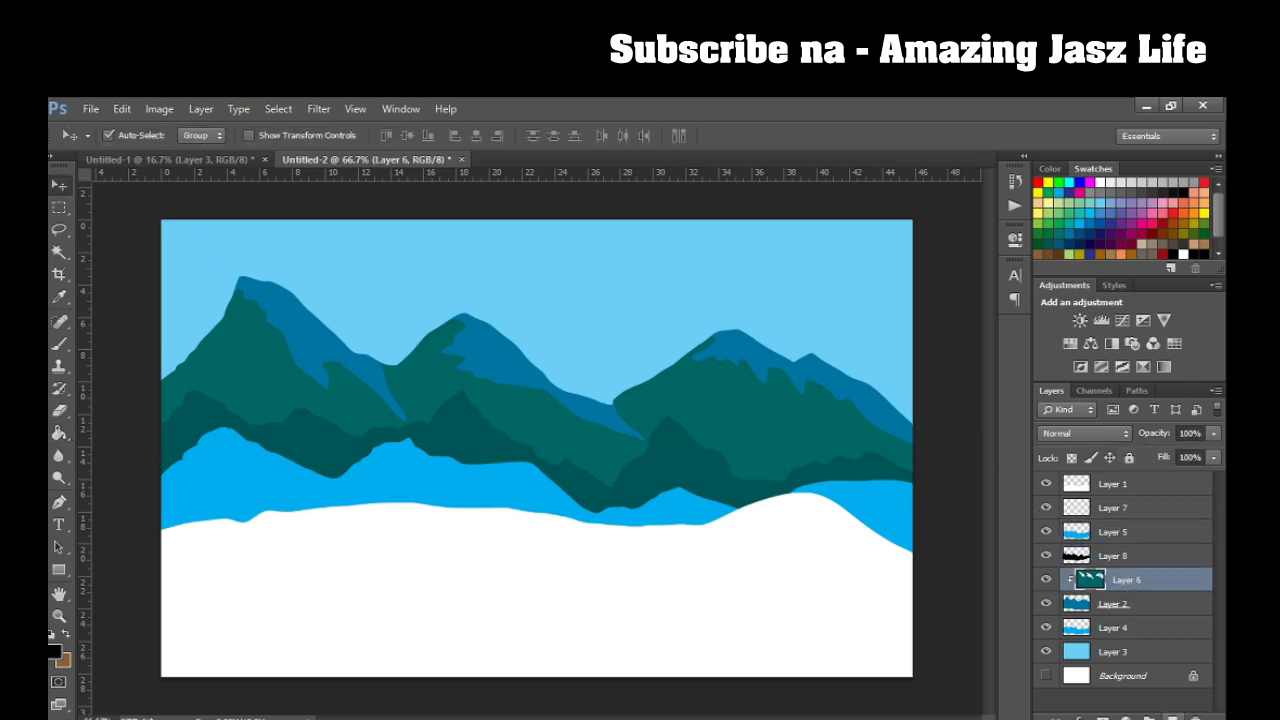
click(1173, 717)
Clip Layer 9 to the mountain shading and lasso the tops of the left and right peaks.
right_click(1113, 587)
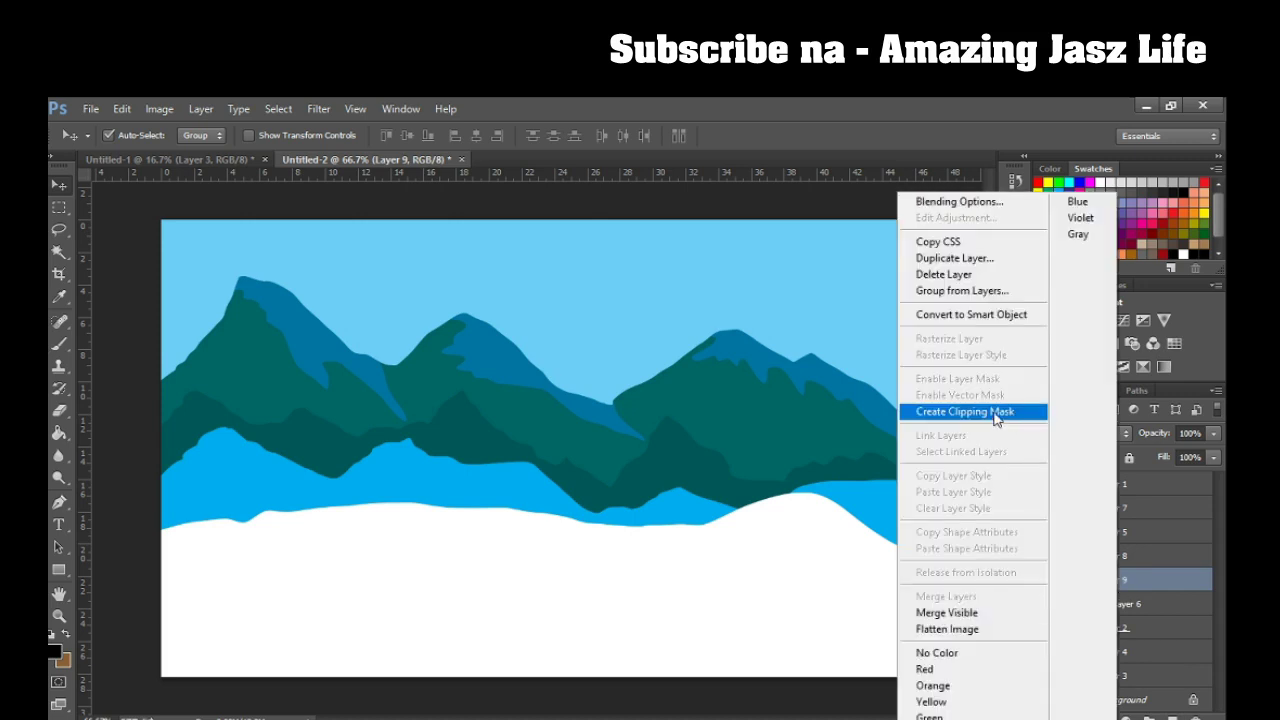
click(997, 414)
click(67, 231)
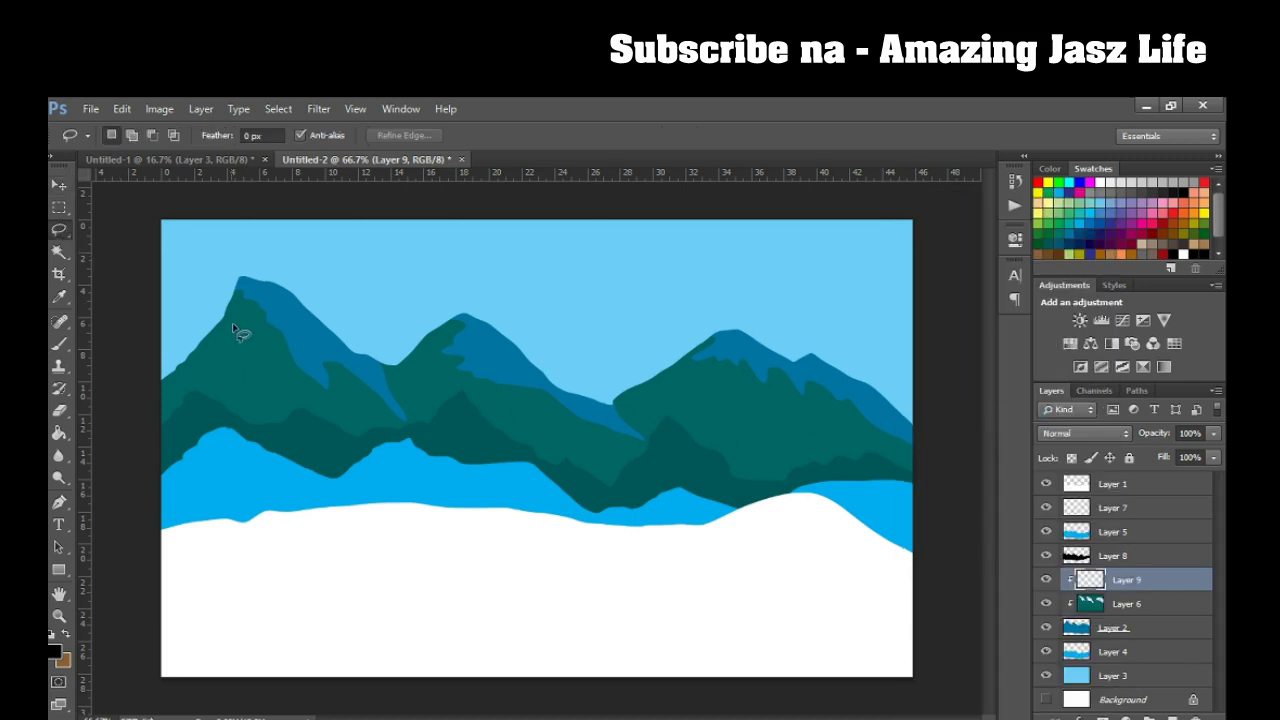
drag(241, 297, 255, 298)
drag(350, 303, 229, 263)
mouse_move(683, 330)
mouse_down()
mouse_move(704, 376)
mouse_move(762, 366)
mouse_up()
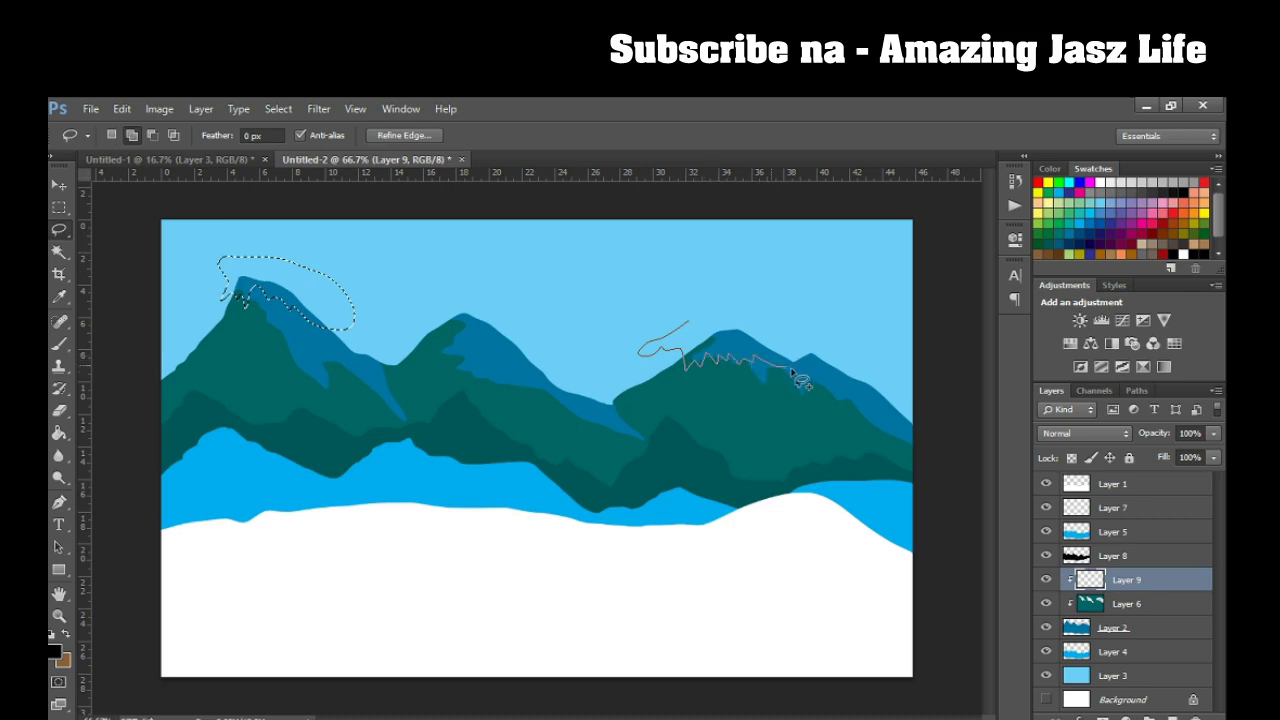
drag(813, 330, 690, 308)
Fill both peak tops with white snow and deselect.
key(d)
key(x)
click(58, 432)
click(322, 305)
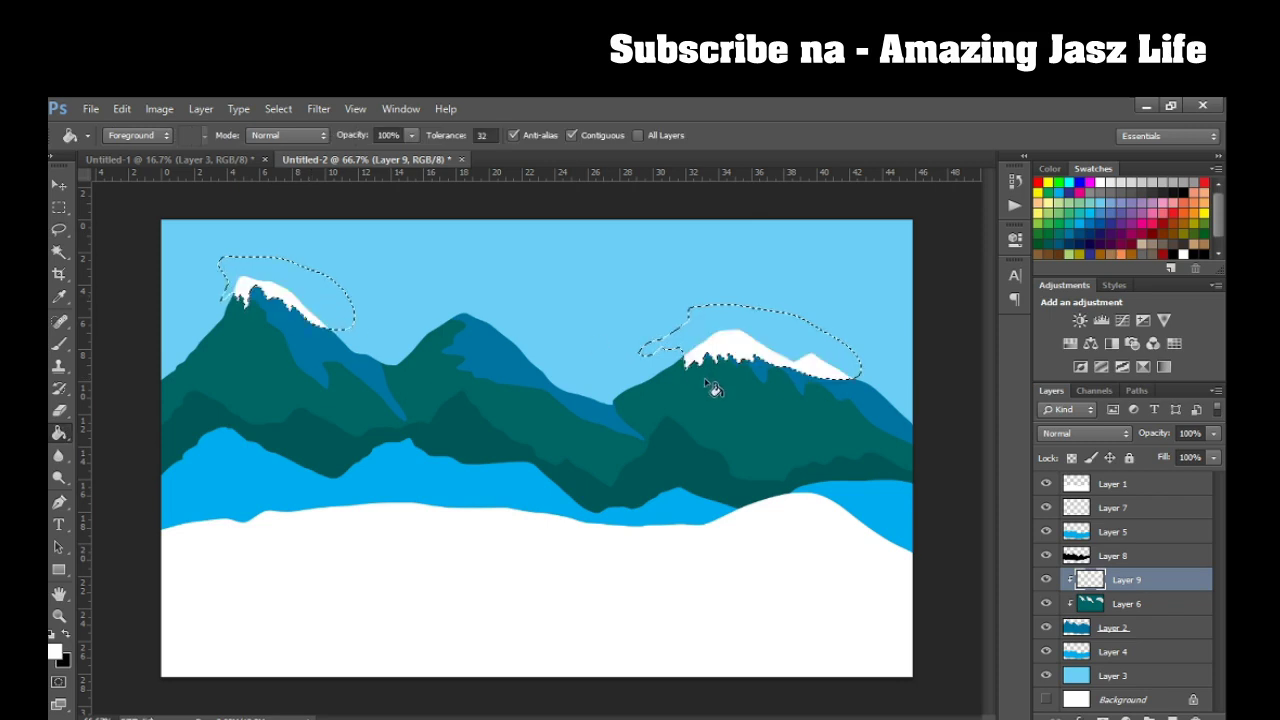
key(ctrl+d)
Add extra white snow along the right peak's slope, then add a new empty layer.
click(62, 229)
mouse_move(692, 379)
mouse_down()
mouse_move(701, 357)
mouse_move(871, 392)
mouse_up()
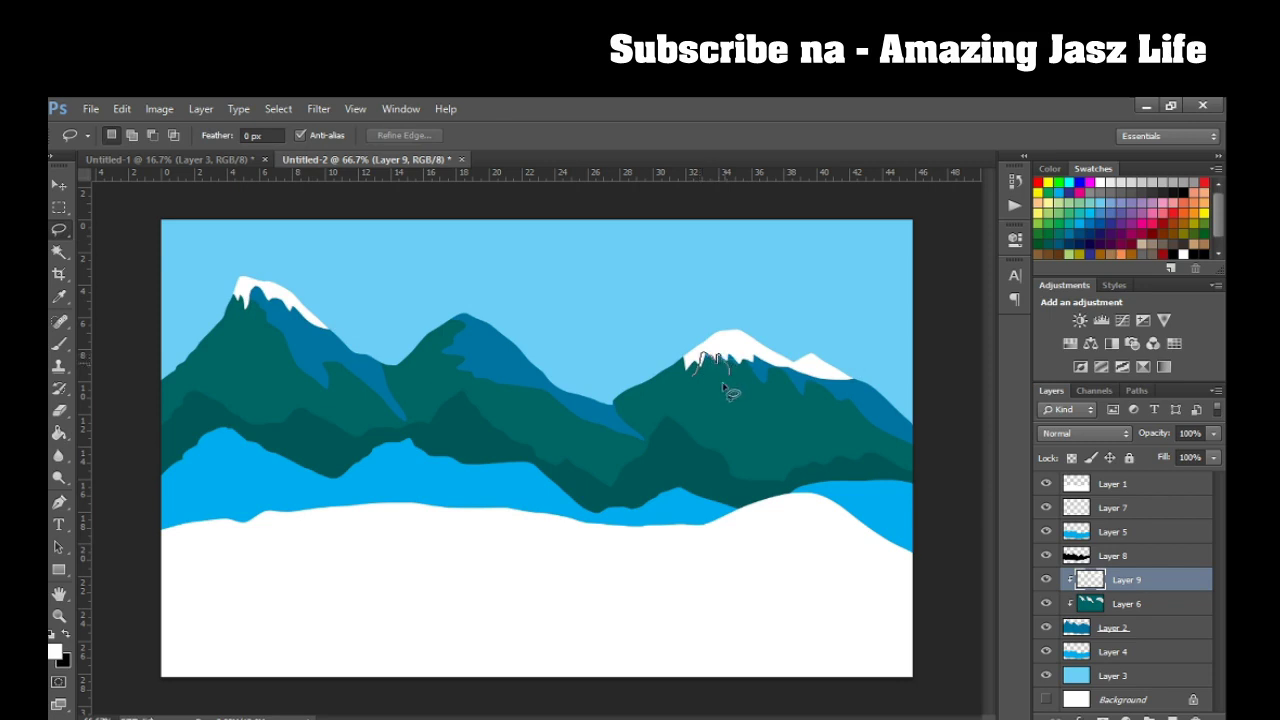
drag(869, 410, 666, 357)
key(alt+BackSpace)
key(ctrl+d)
click(1172, 716)
Clip Layer 10 to the mountains and fill the middle peak's top with white snow.
right_click(1127, 580)
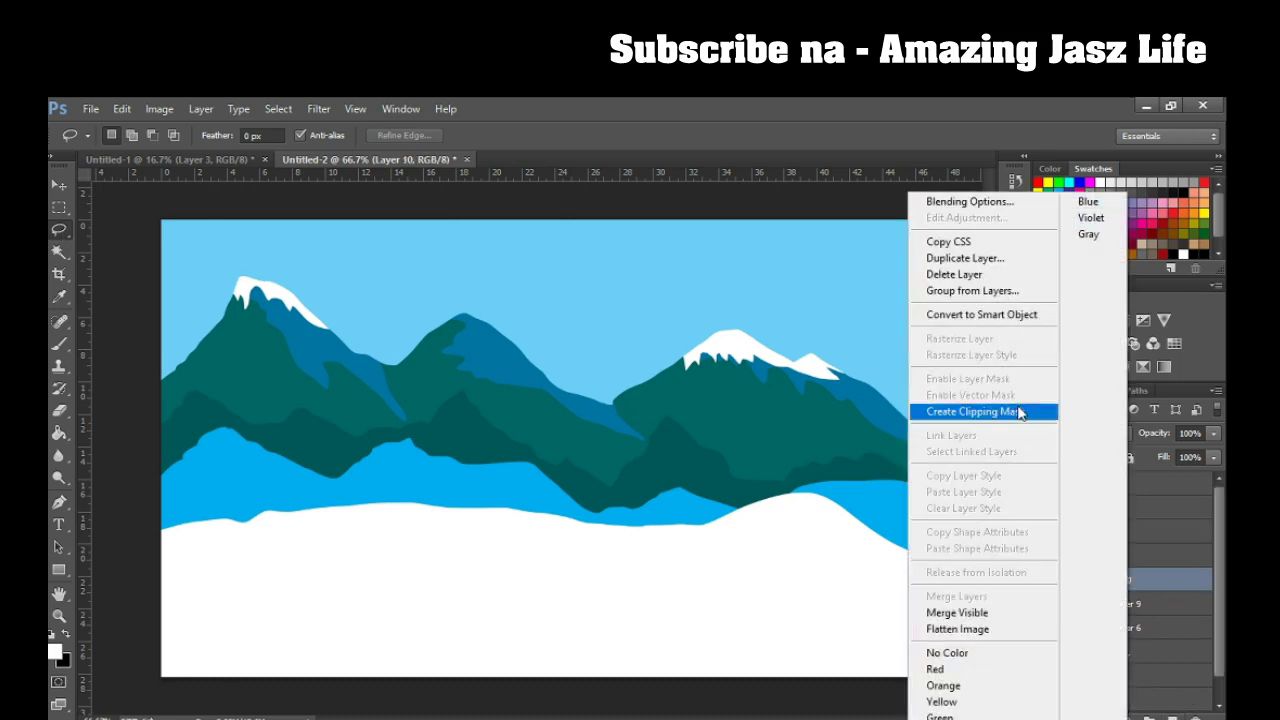
click(962, 411)
drag(436, 318, 453, 324)
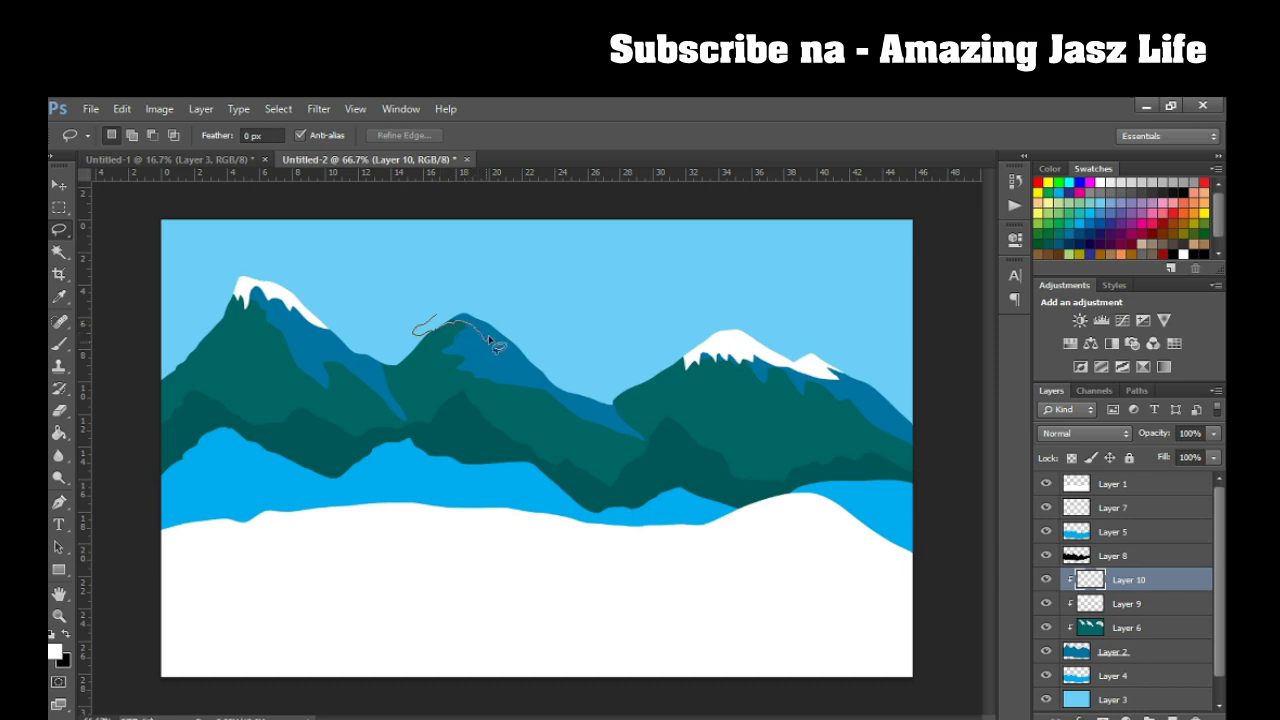
drag(556, 388, 418, 330)
key(g)
click(528, 338)
key(ctrl+d)
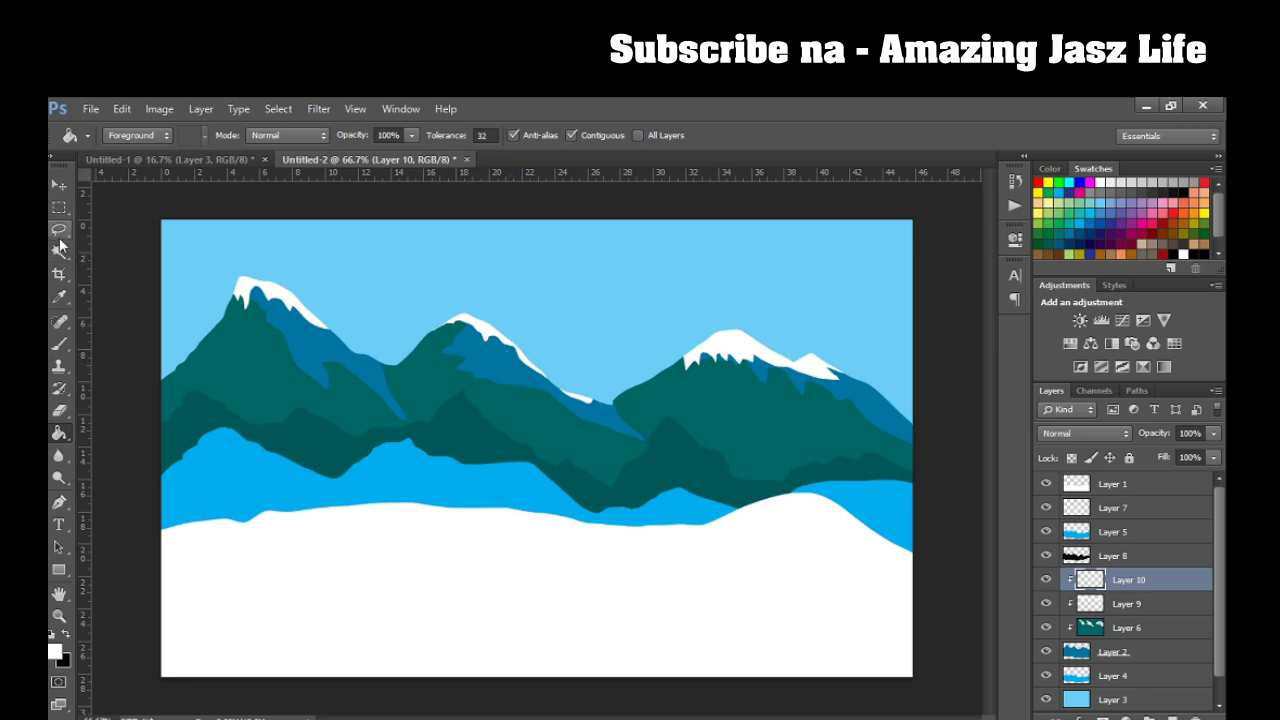
click(59, 231)
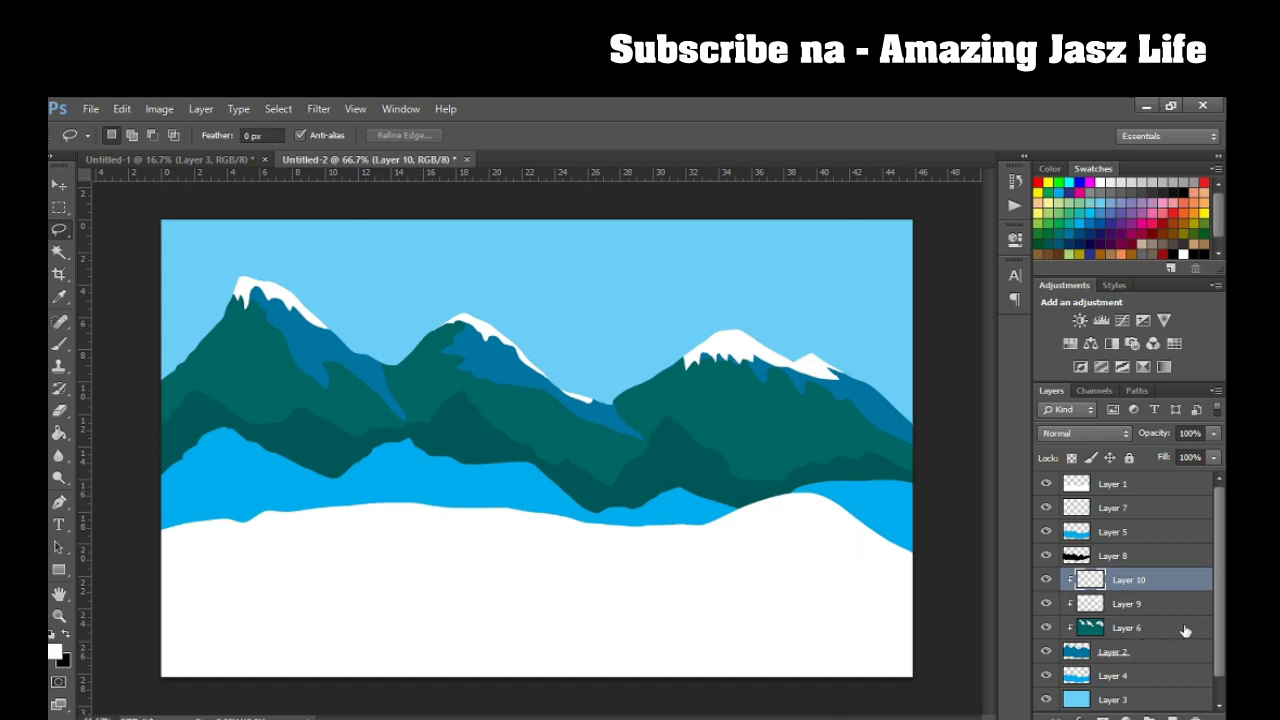
Add Layer 11 above the snow layer, clip it, and lasso shadow patches.
click(1130, 484)
click(1172, 717)
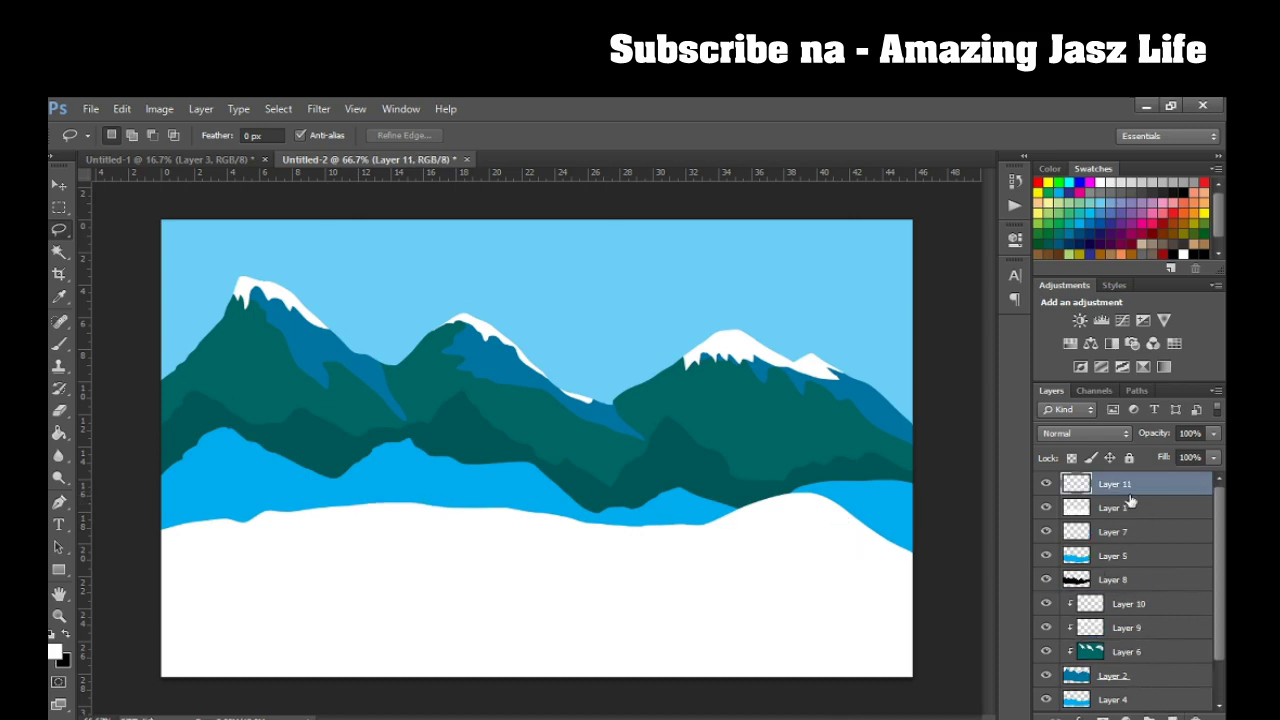
right_click(1118, 486)
click(940, 410)
mouse_move(160, 540)
mouse_down()
mouse_move(417, 542)
mouse_move(609, 627)
mouse_move(609, 591)
mouse_move(800, 520)
mouse_move(164, 485)
mouse_up()
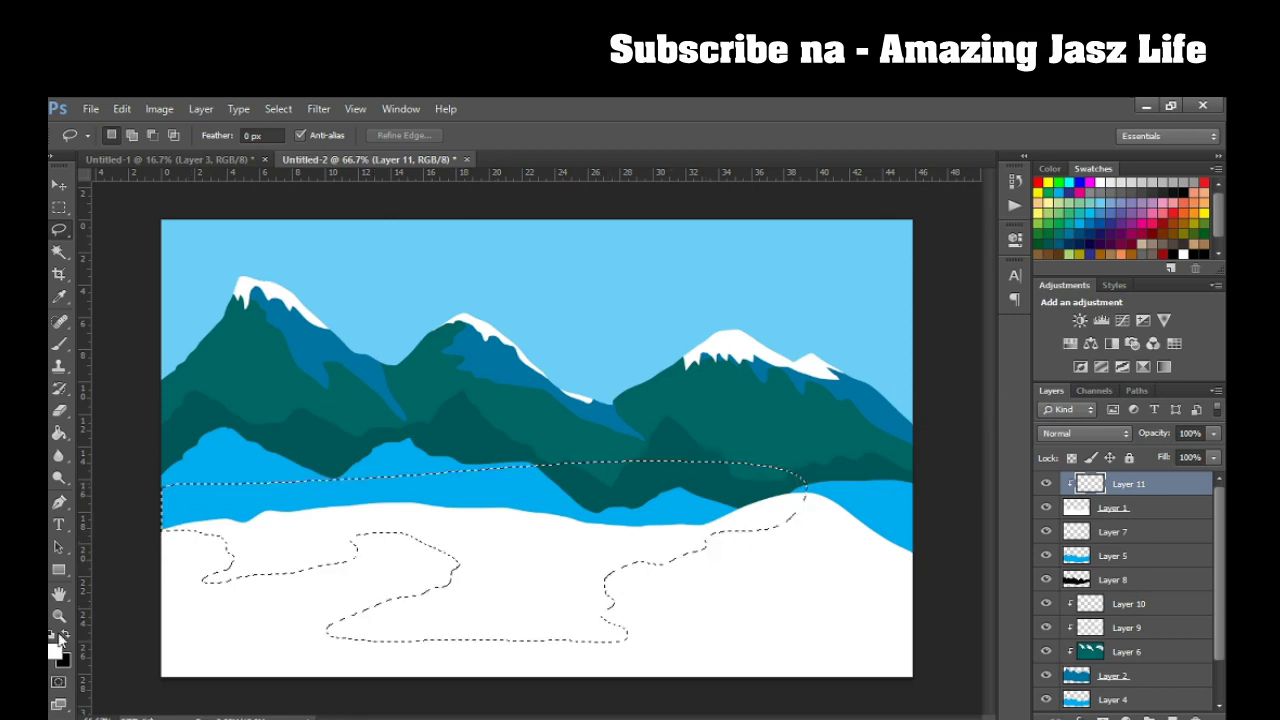
Fill the shadow patches light grey #cccccc, deselect, and set the layer to 85% opacity.
click(55, 651)
click(659, 429)
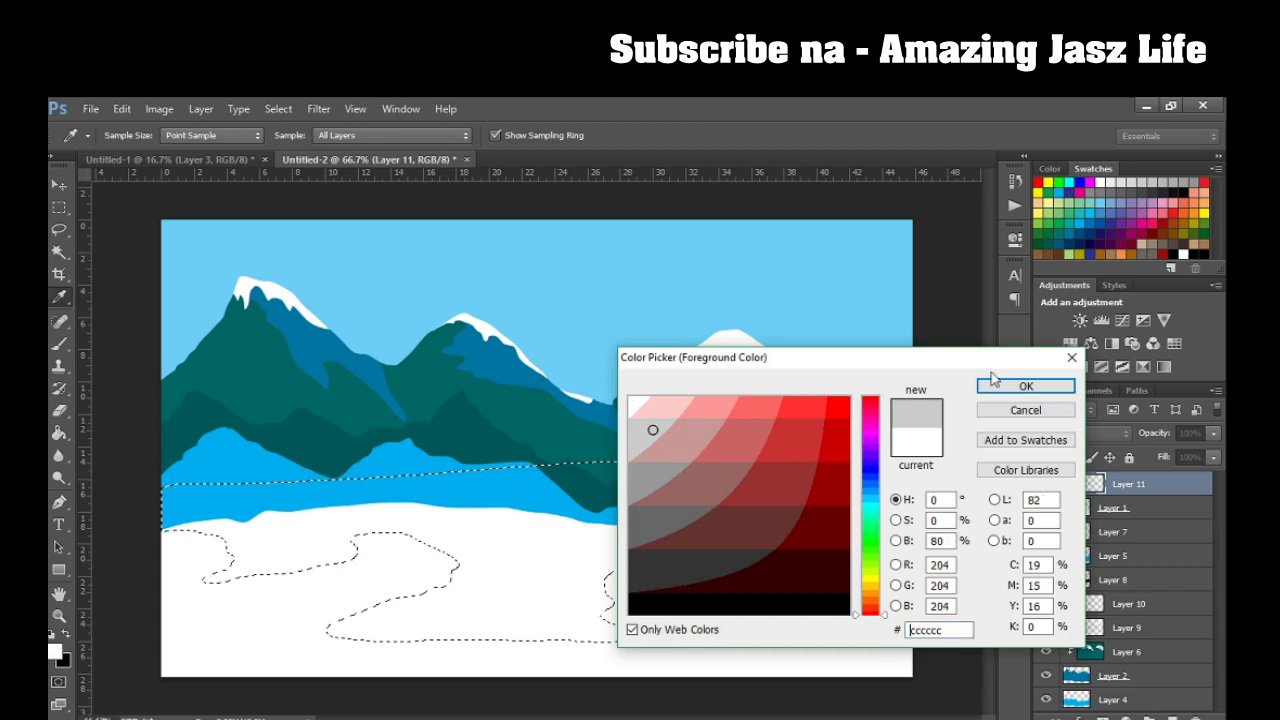
click(1025, 386)
click(58, 433)
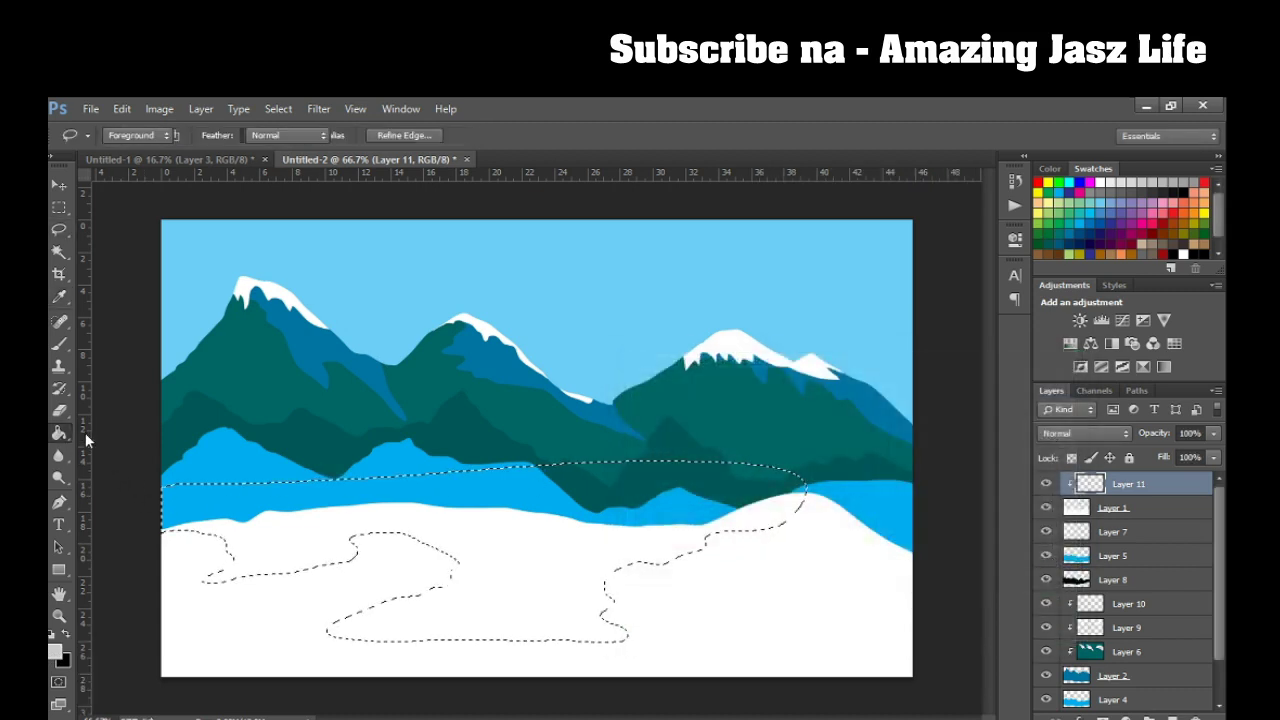
click(512, 557)
key(ctrl+d)
click(1212, 436)
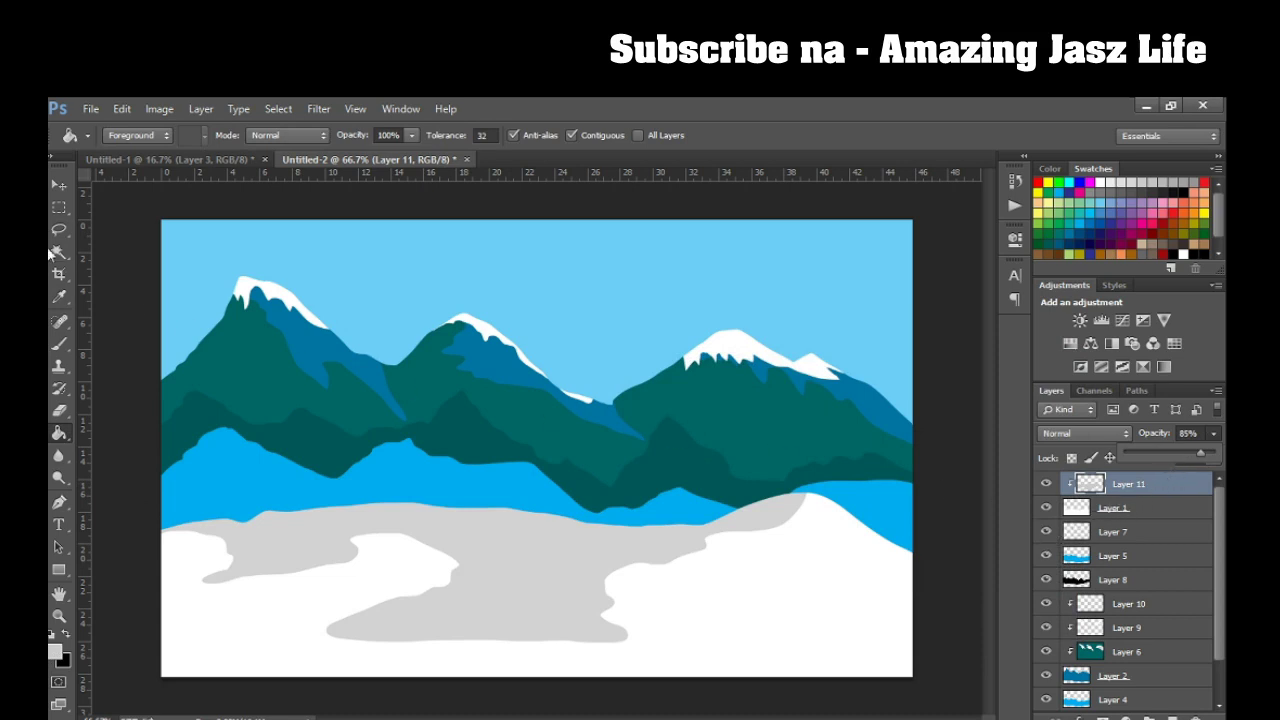
click(60, 186)
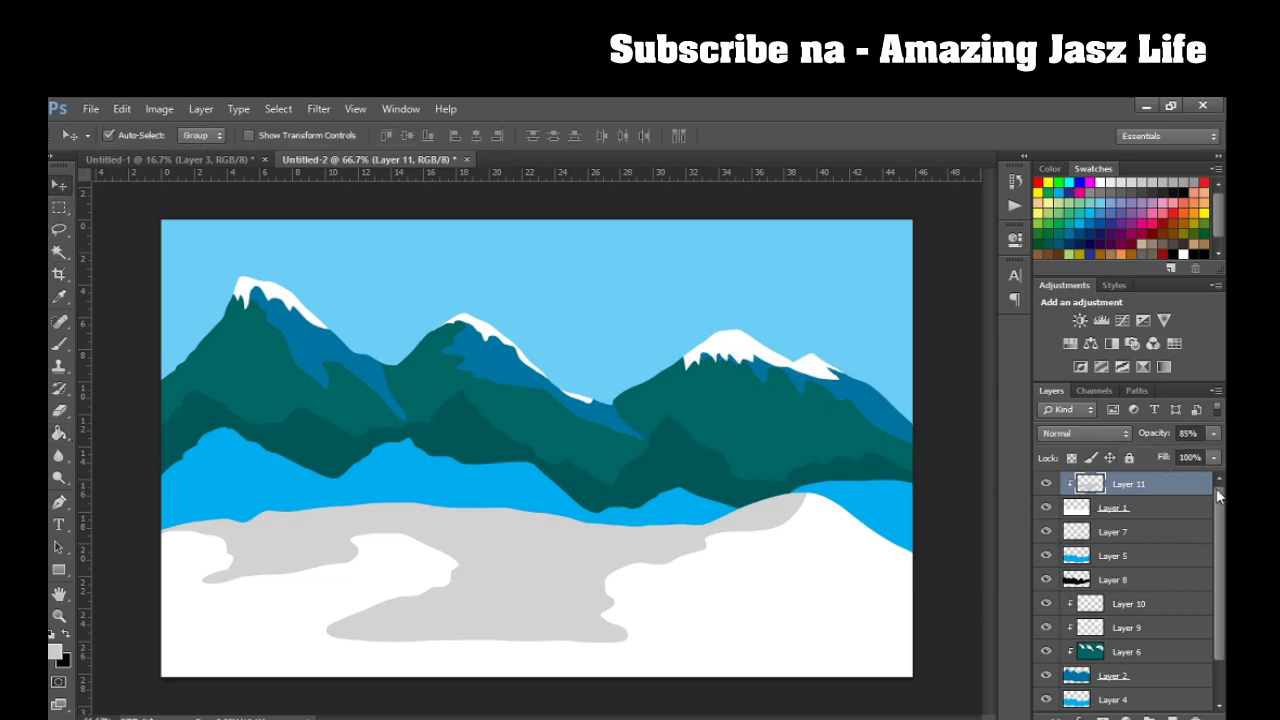
click(1172, 717)
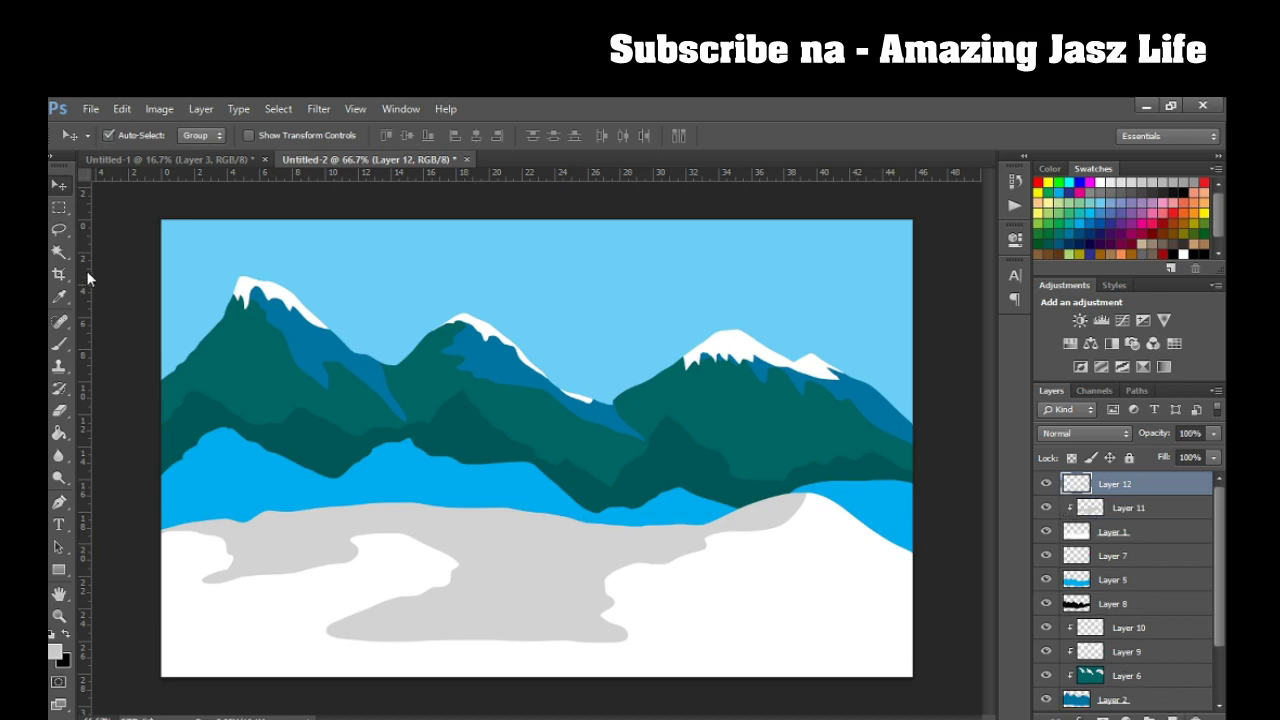
Trace a house-shaped cabin front on the right slope with the Polygonal Lasso.
right_click(60, 229)
click(110, 243)
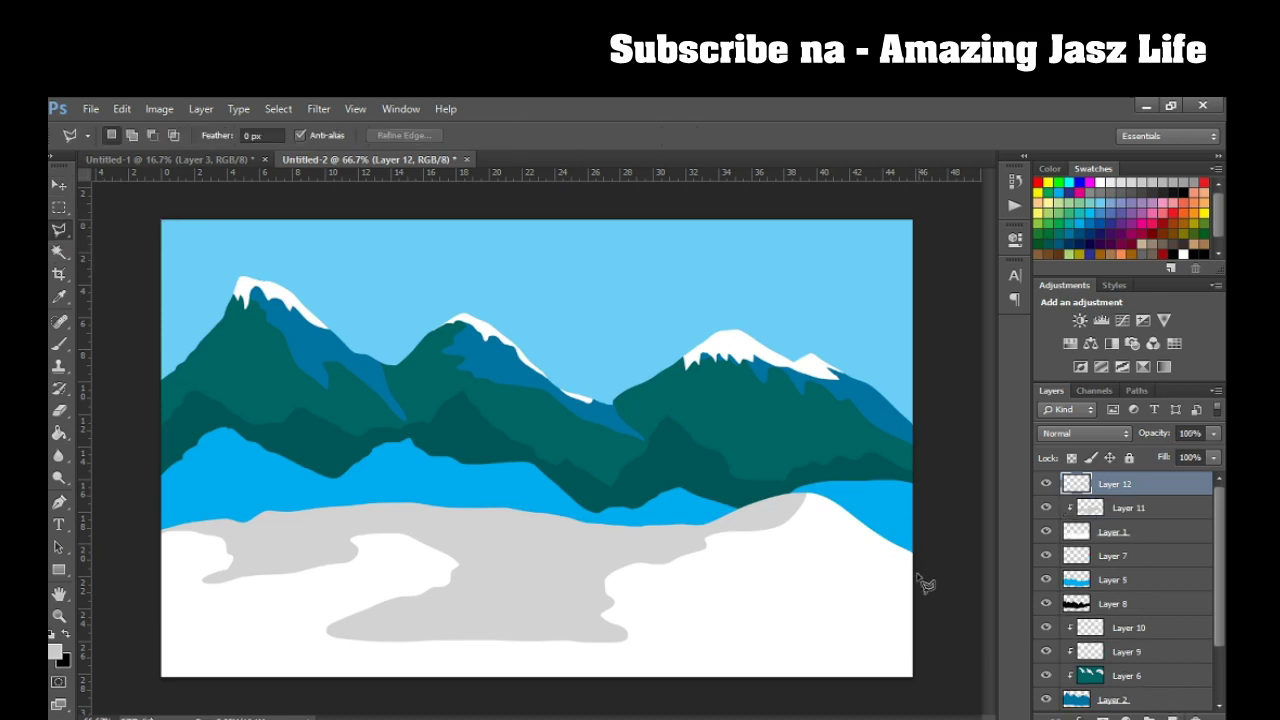
click(773, 545)
click(775, 497)
click(811, 458)
click(852, 511)
click(855, 547)
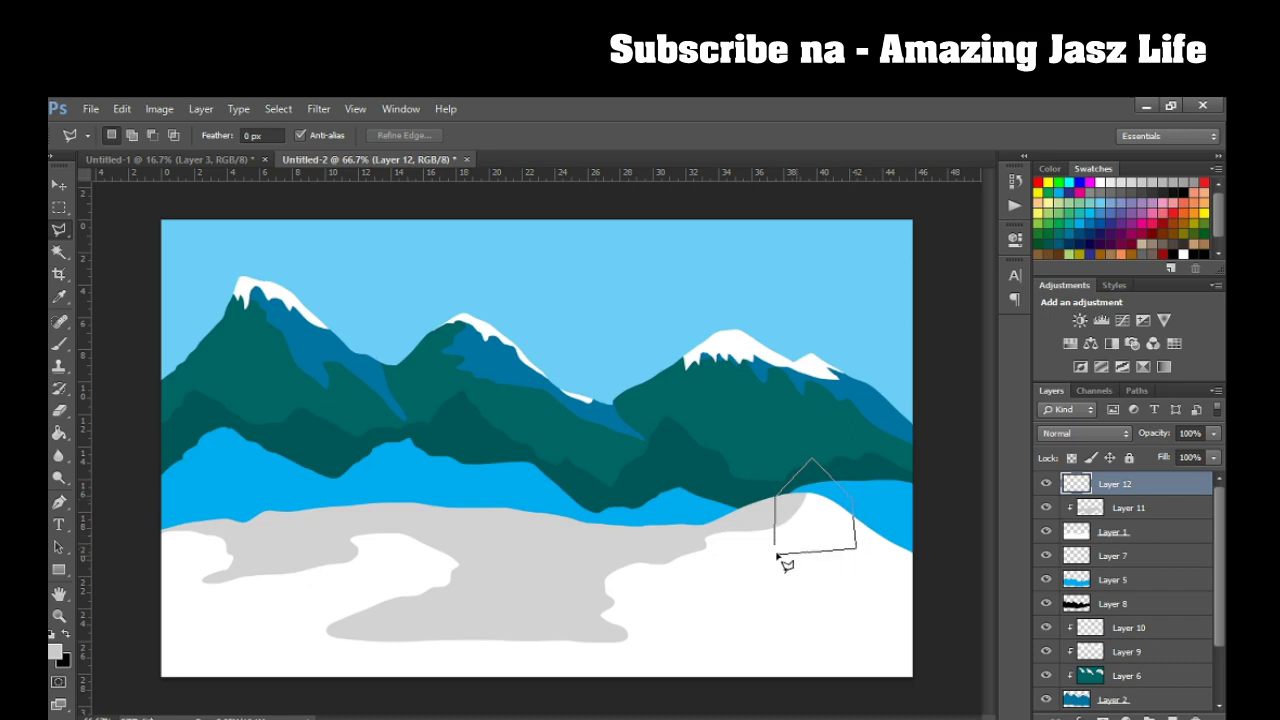
click(775, 545)
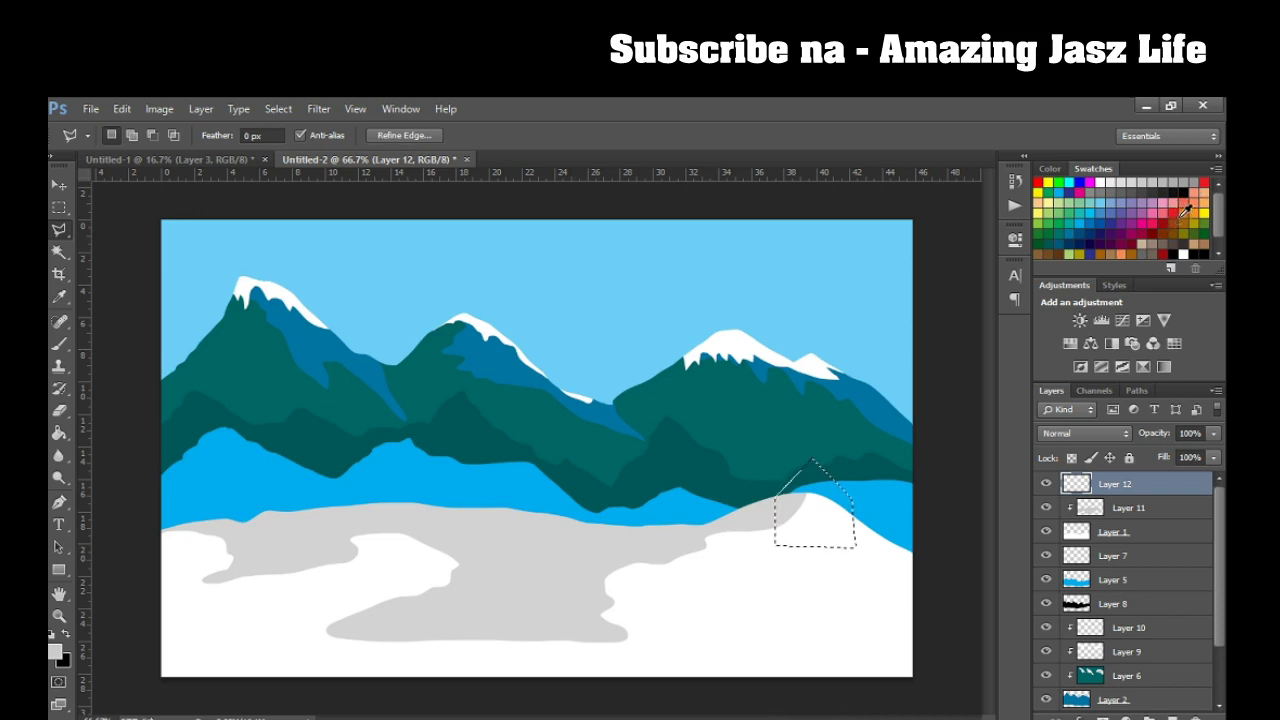
Fill the cabin outline orange-brown on a new layer and deselect.
click(1180, 214)
click(1172, 716)
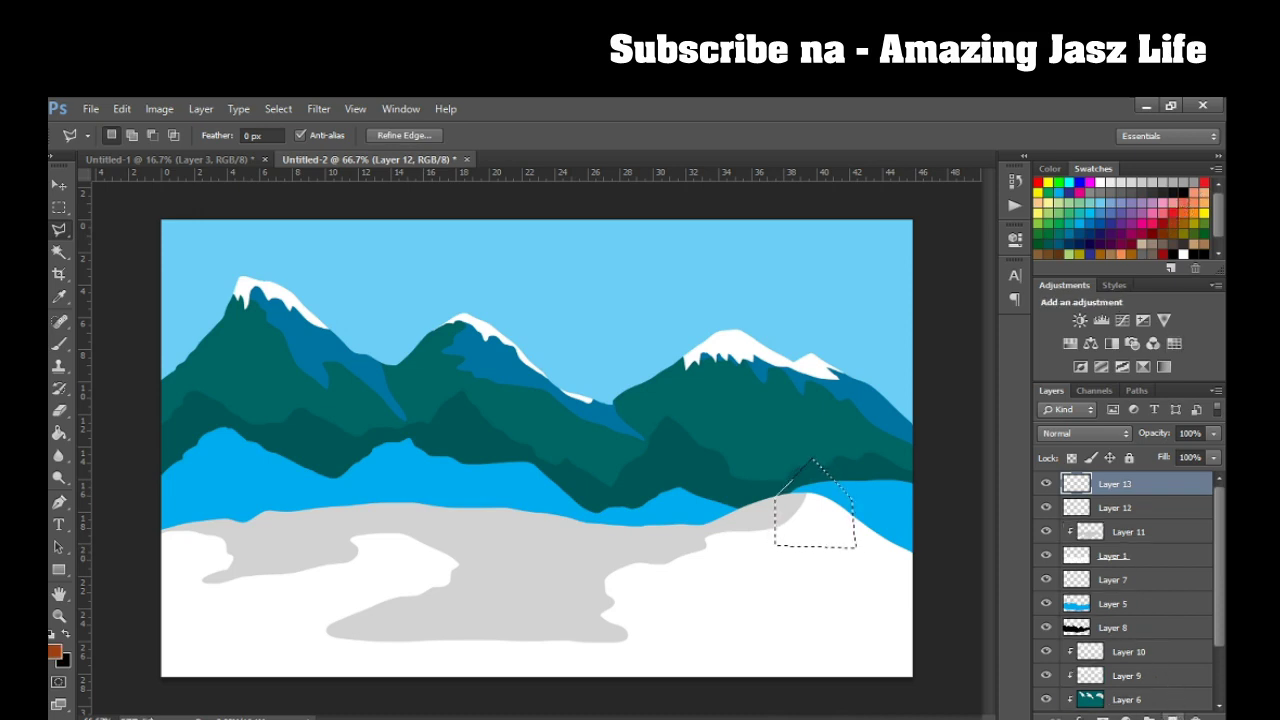
click(59, 433)
click(806, 516)
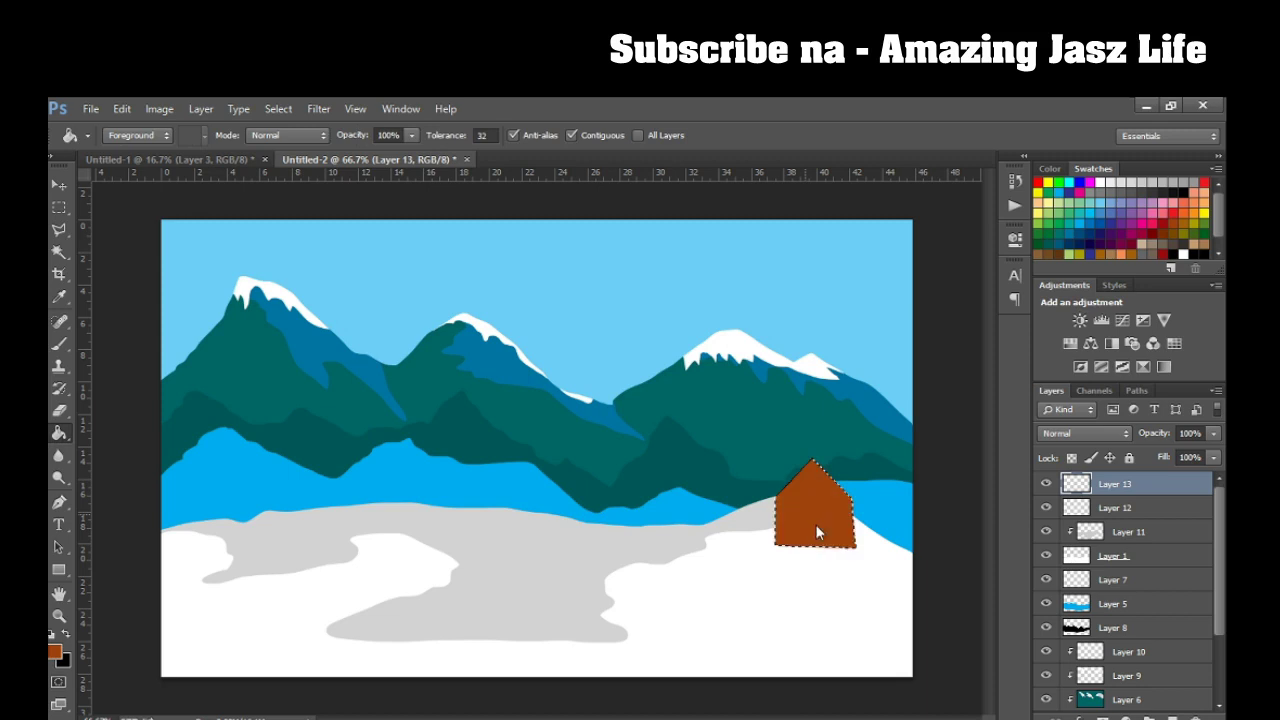
key(ctrl+d)
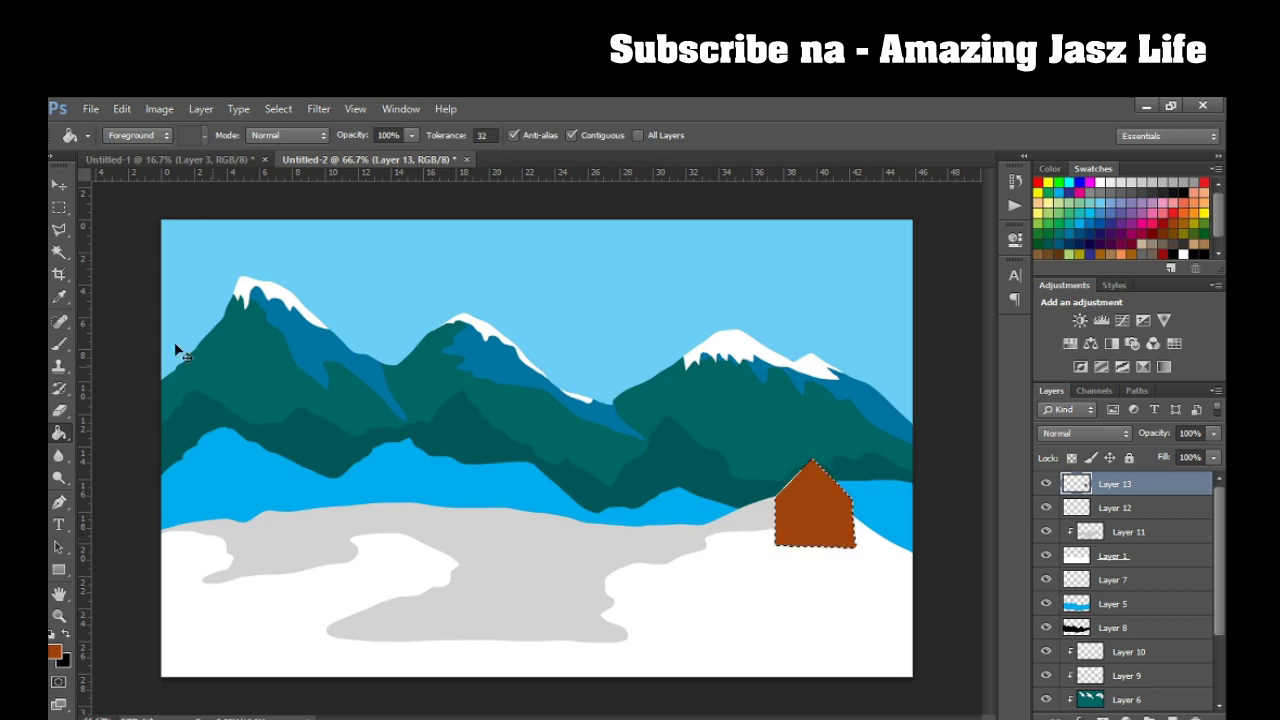
click(64, 229)
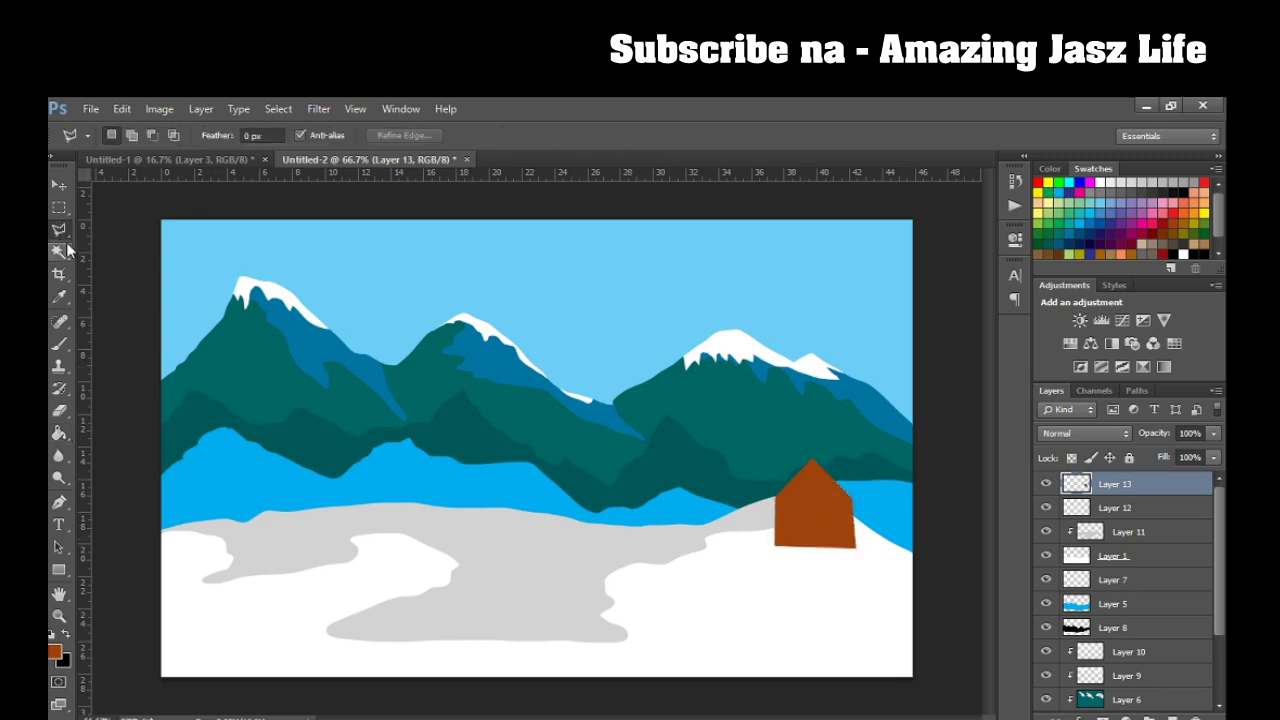
Outline the side wall left of the brown cabin front with the Polygonal Lasso.
click(697, 493)
click(698, 539)
click(778, 546)
click(778, 497)
click(697, 494)
Fill the side wall with light orange on a new layer above Layer 12.
click(1135, 510)
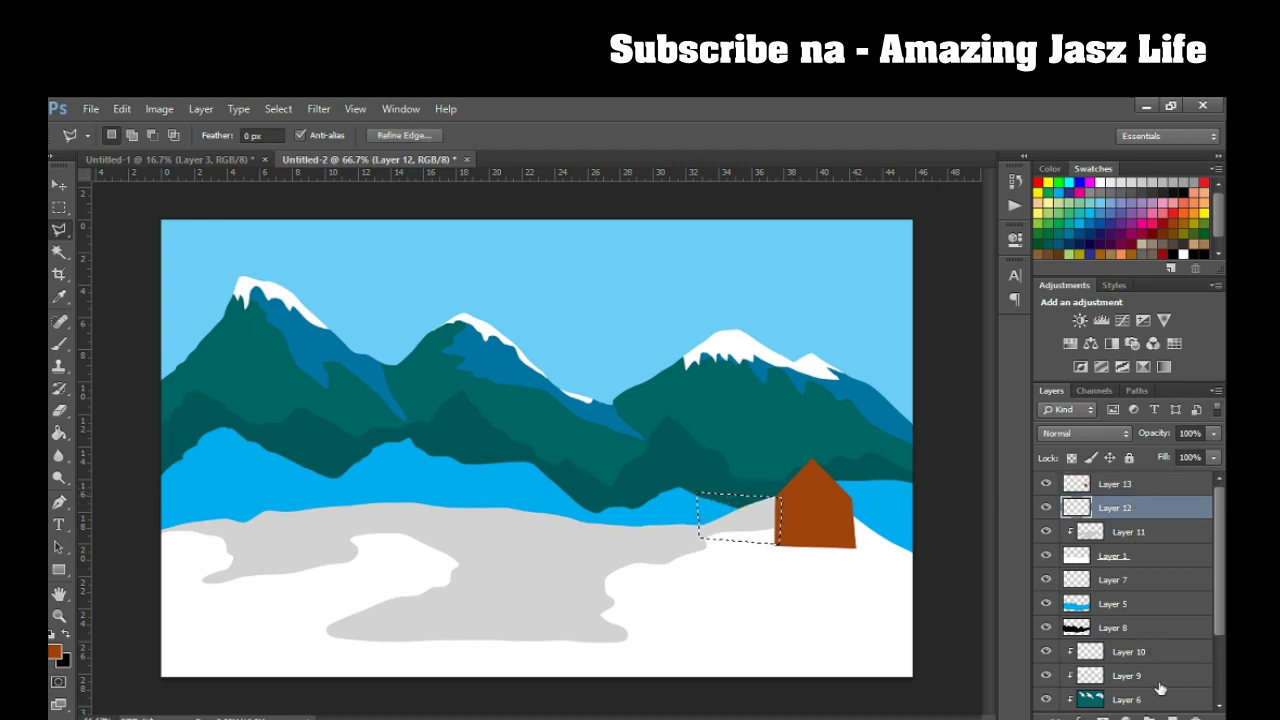
click(1172, 716)
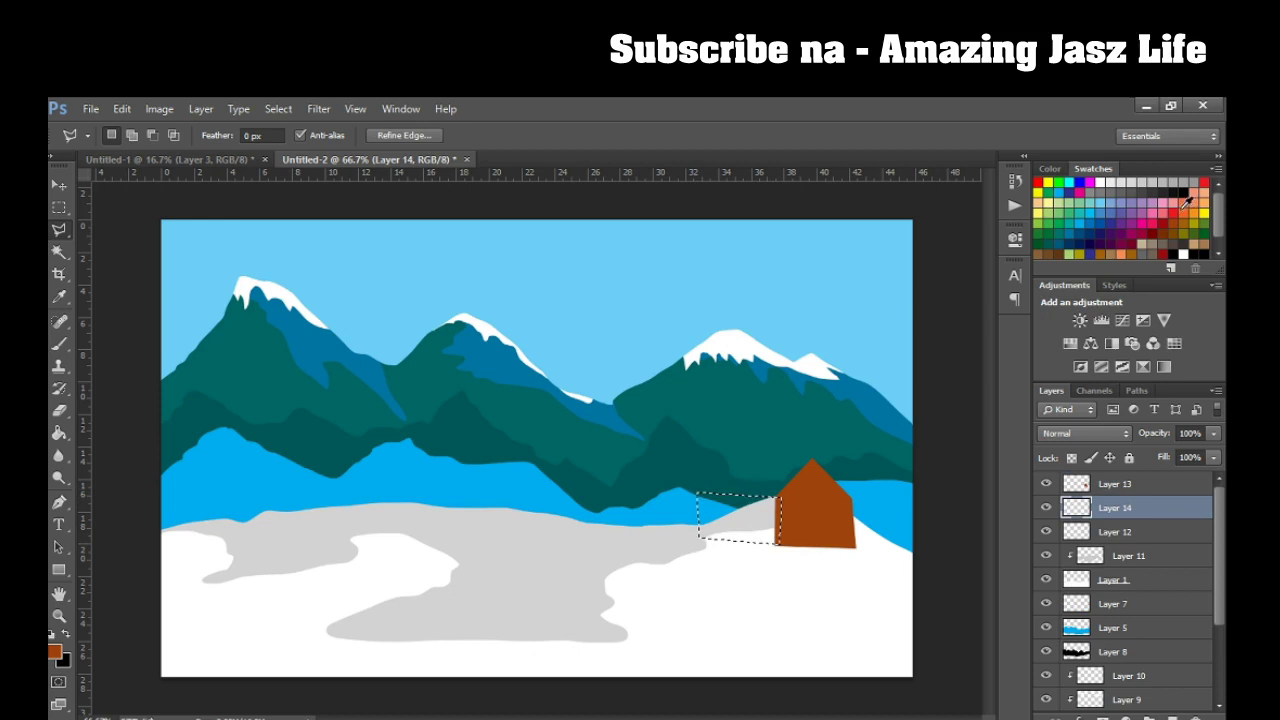
click(1195, 205)
click(64, 436)
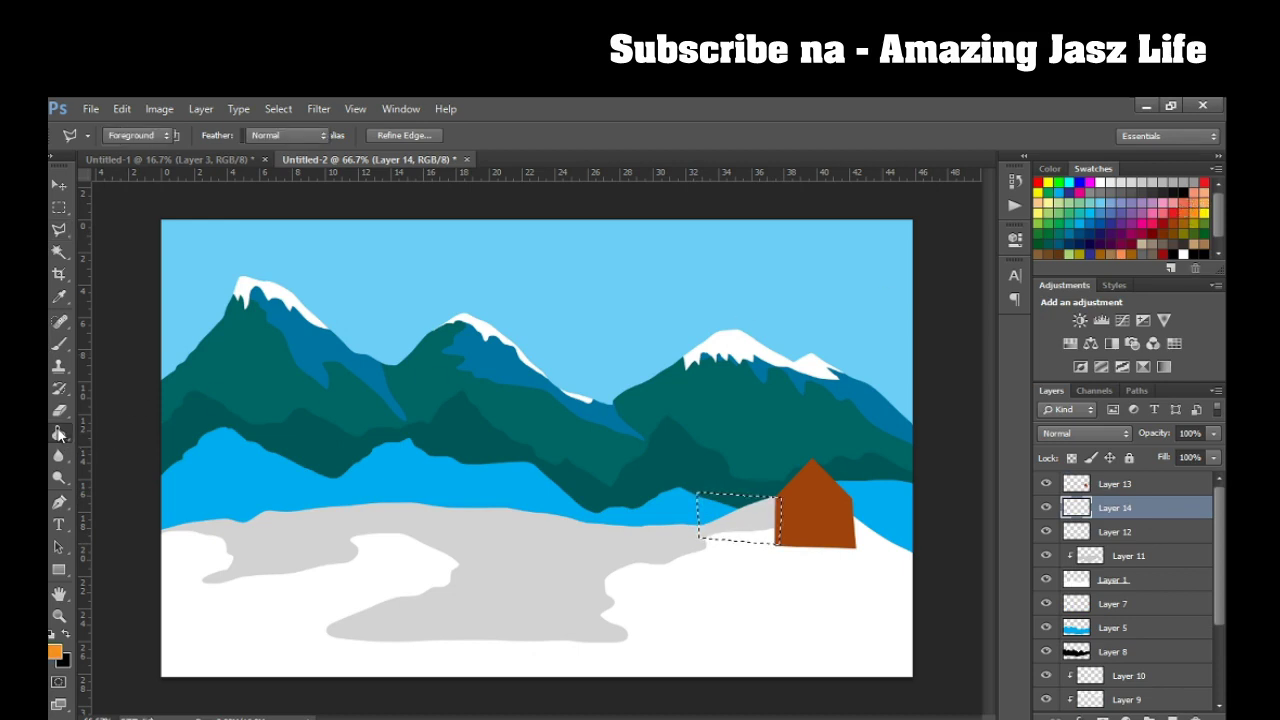
click(760, 527)
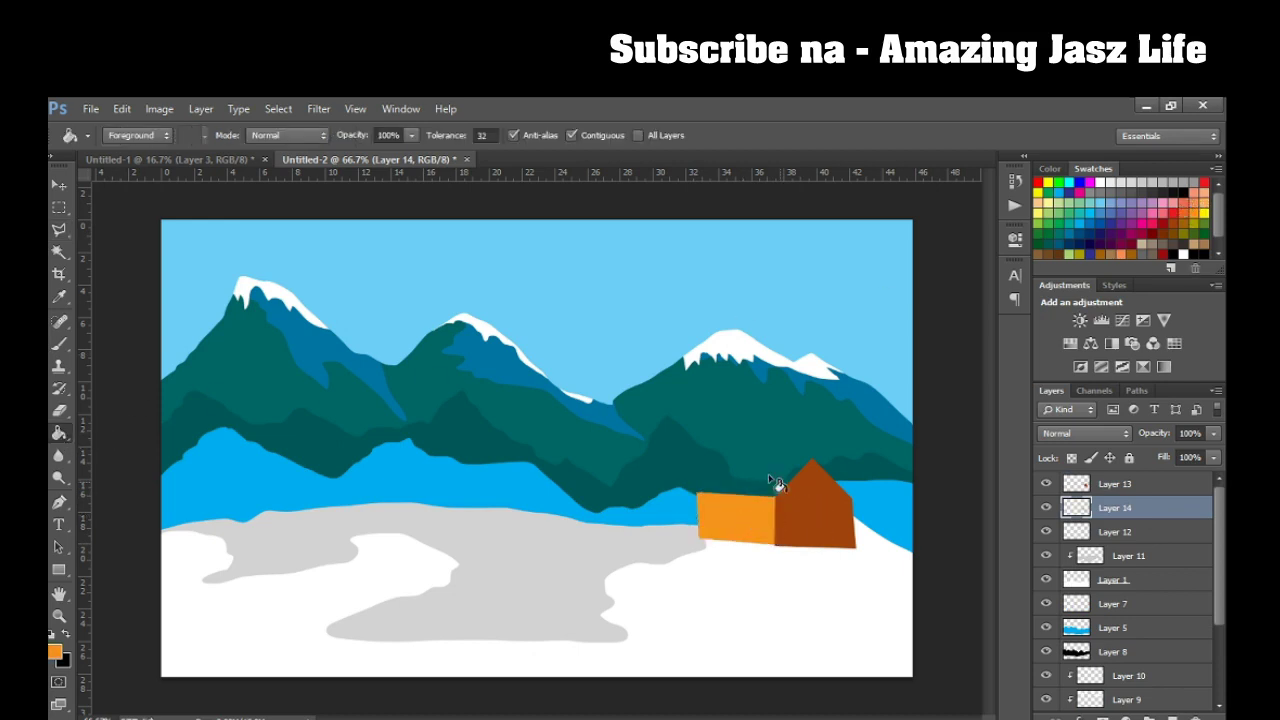
Begin outlining the cabin roof above the side wall.
click(59, 230)
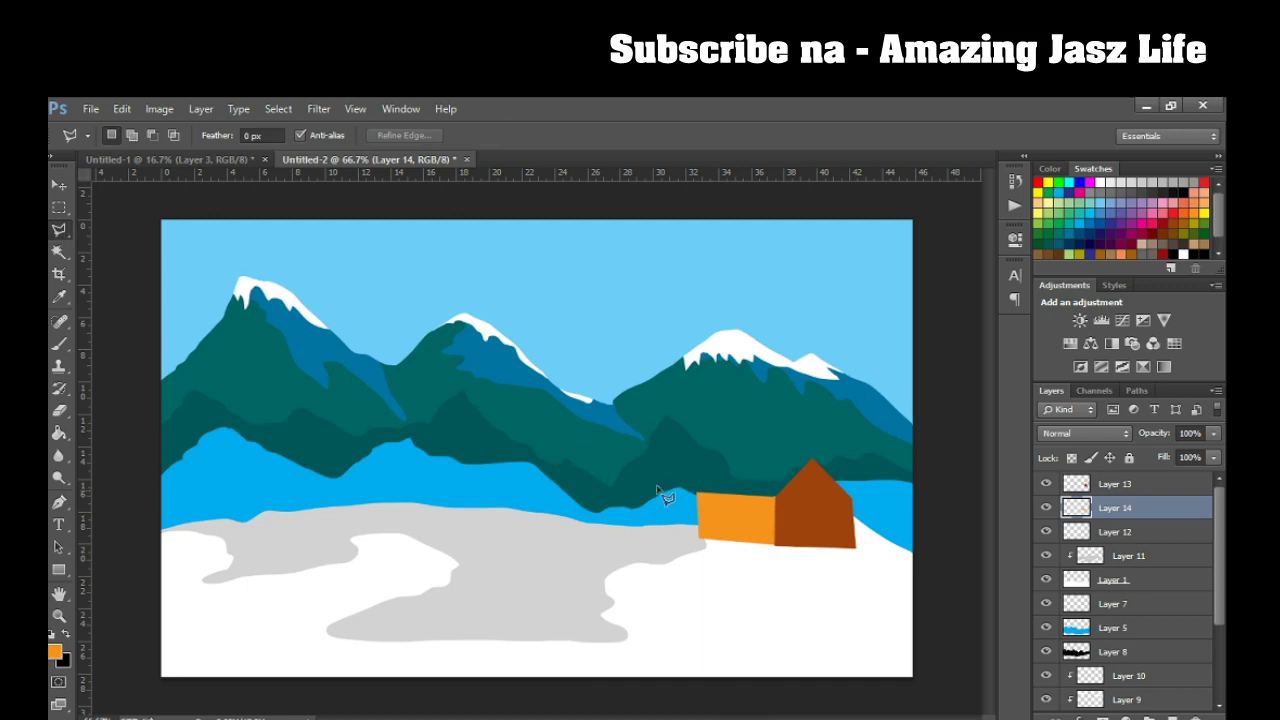
click(715, 453)
click(683, 489)
click(780, 495)
Fill the roof outline white on a new layer above Layer 13, then add a shading layer.
click(716, 452)
click(1135, 492)
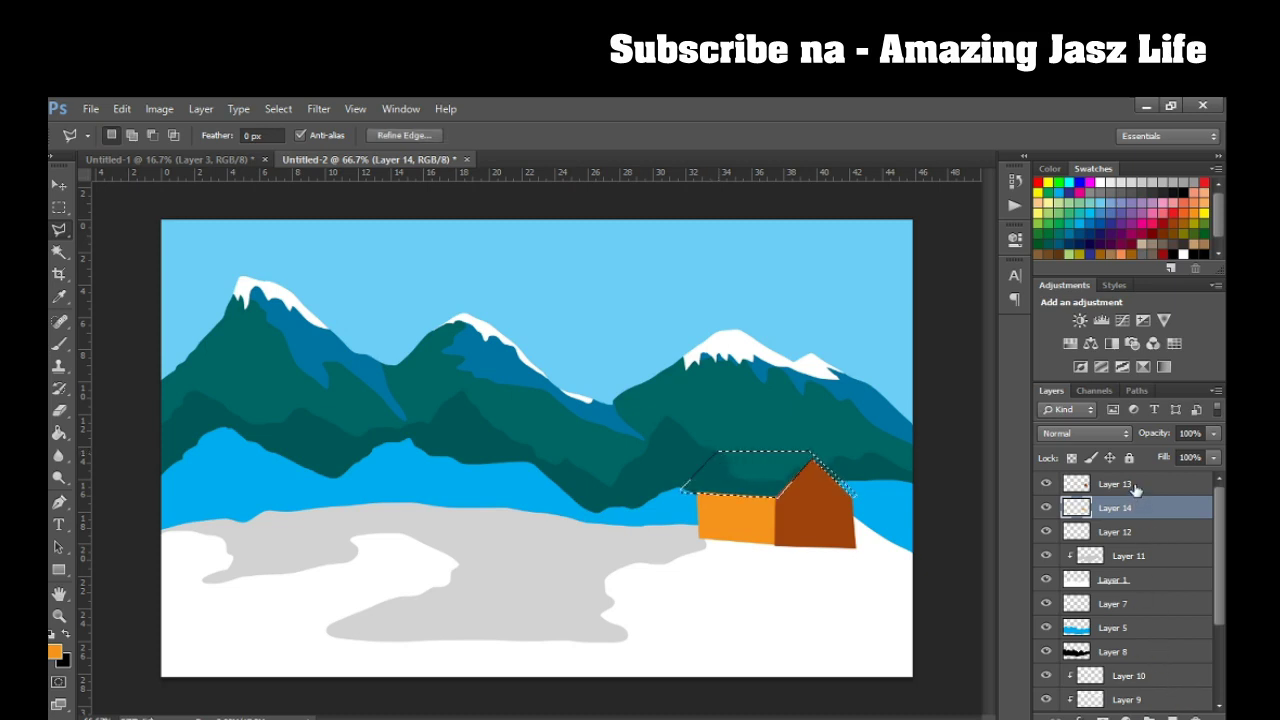
key(ctrl+shift+alt+n)
click(51, 633)
click(59, 432)
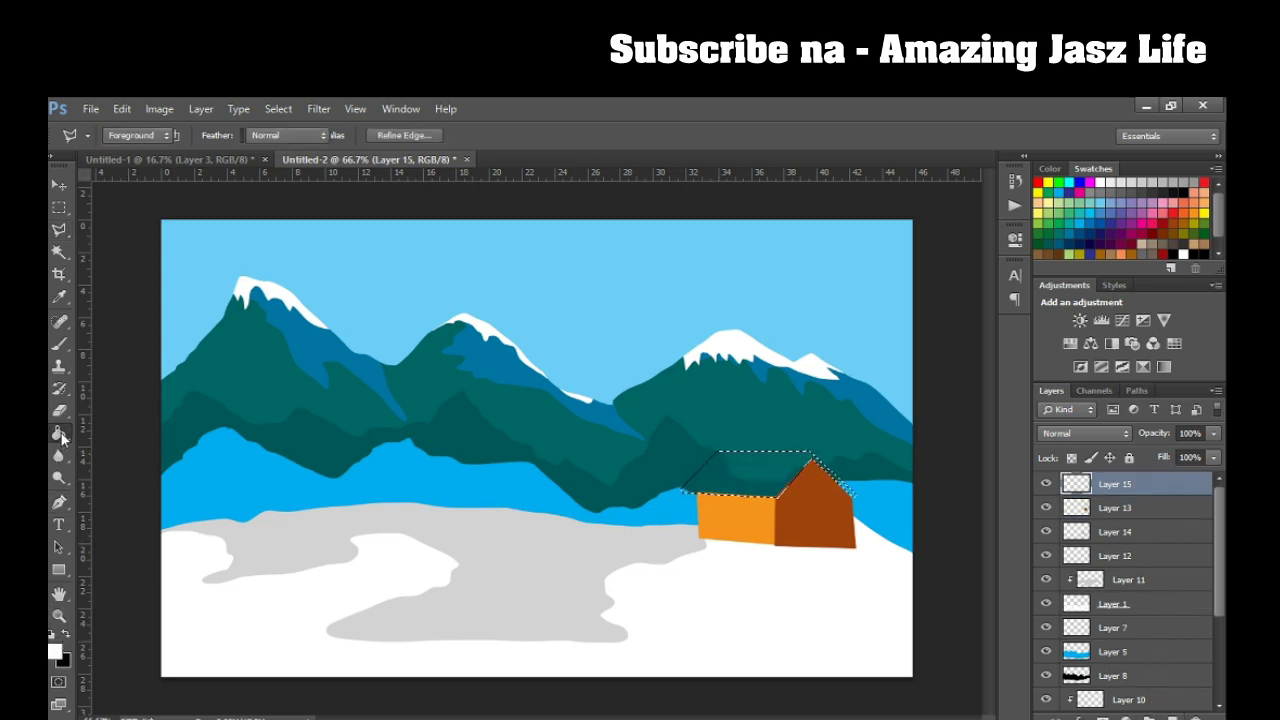
click(763, 472)
key(ctrl+d)
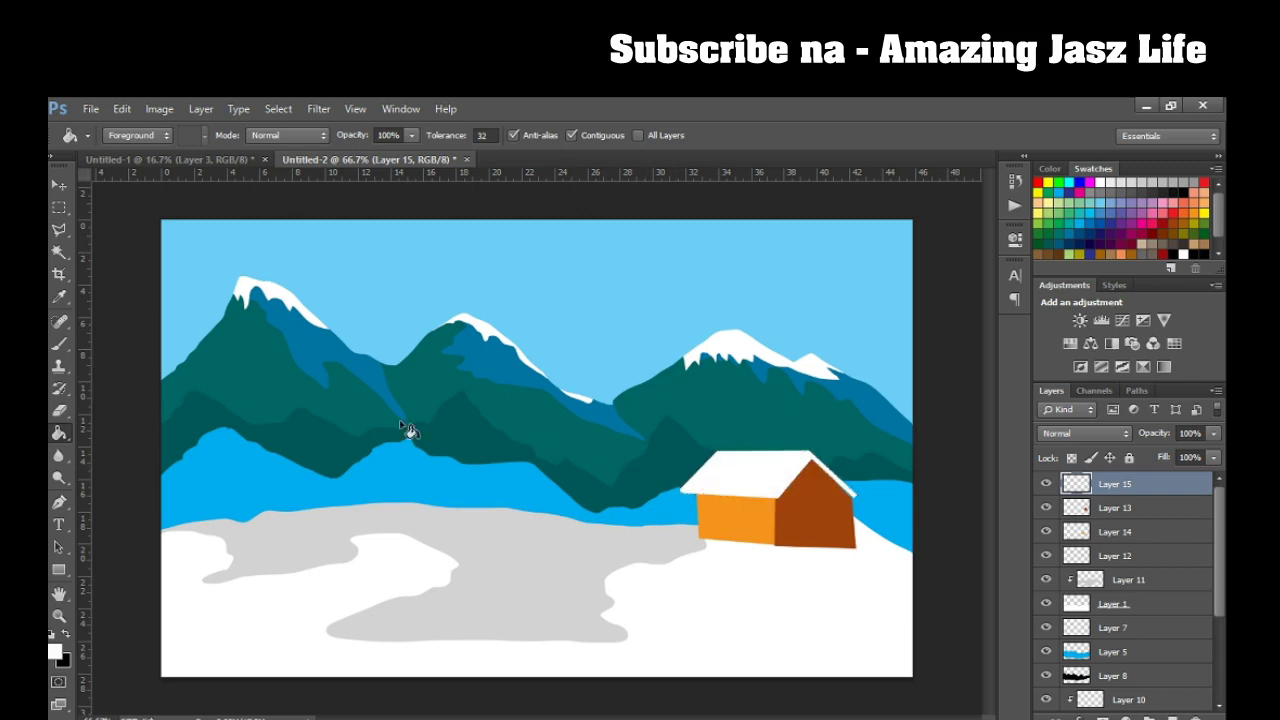
click(1170, 714)
right_click(1115, 488)
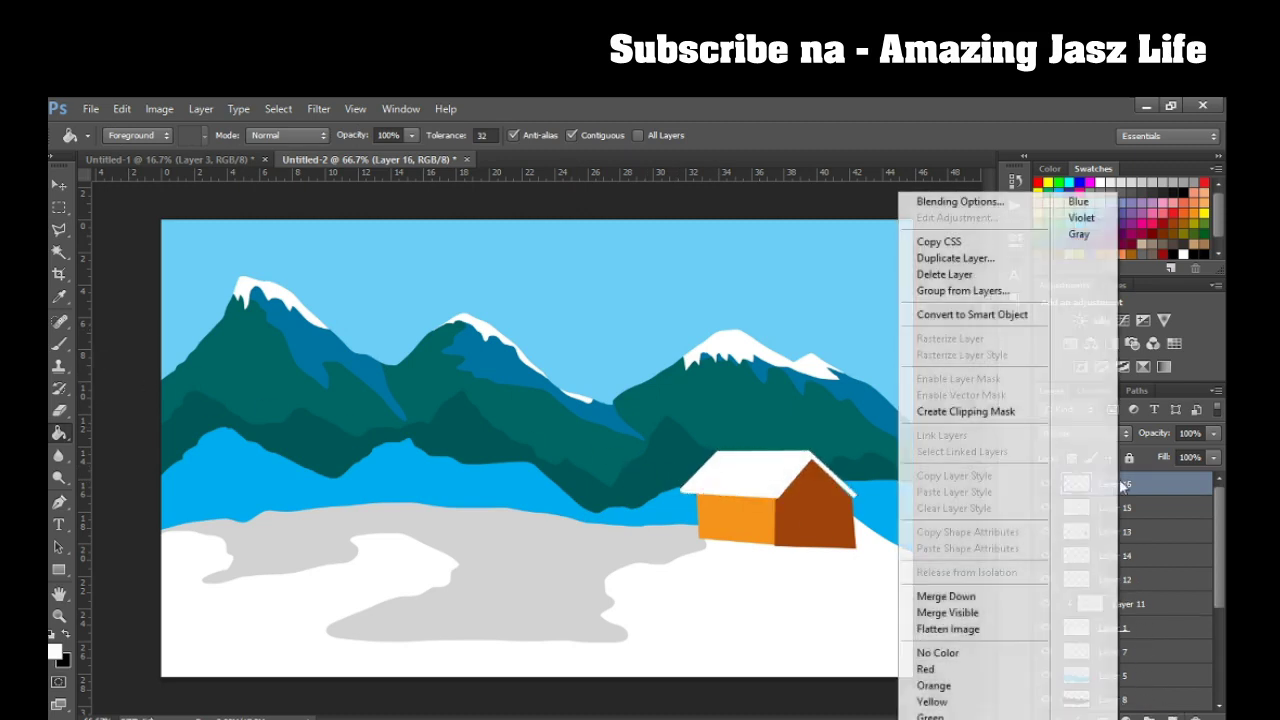
Clip the new layer to the roof and outline the roof's right edge.
click(950, 412)
click(59, 229)
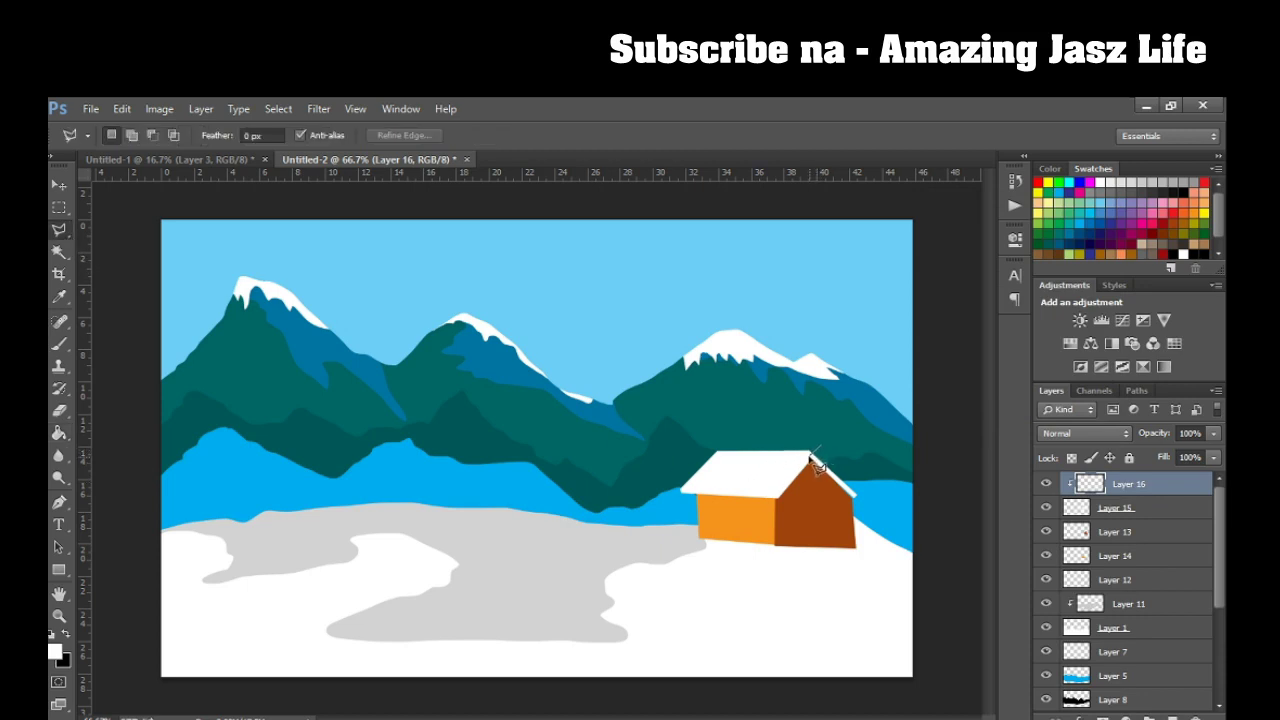
click(804, 470)
click(854, 548)
click(892, 536)
click(908, 488)
click(877, 446)
click(820, 446)
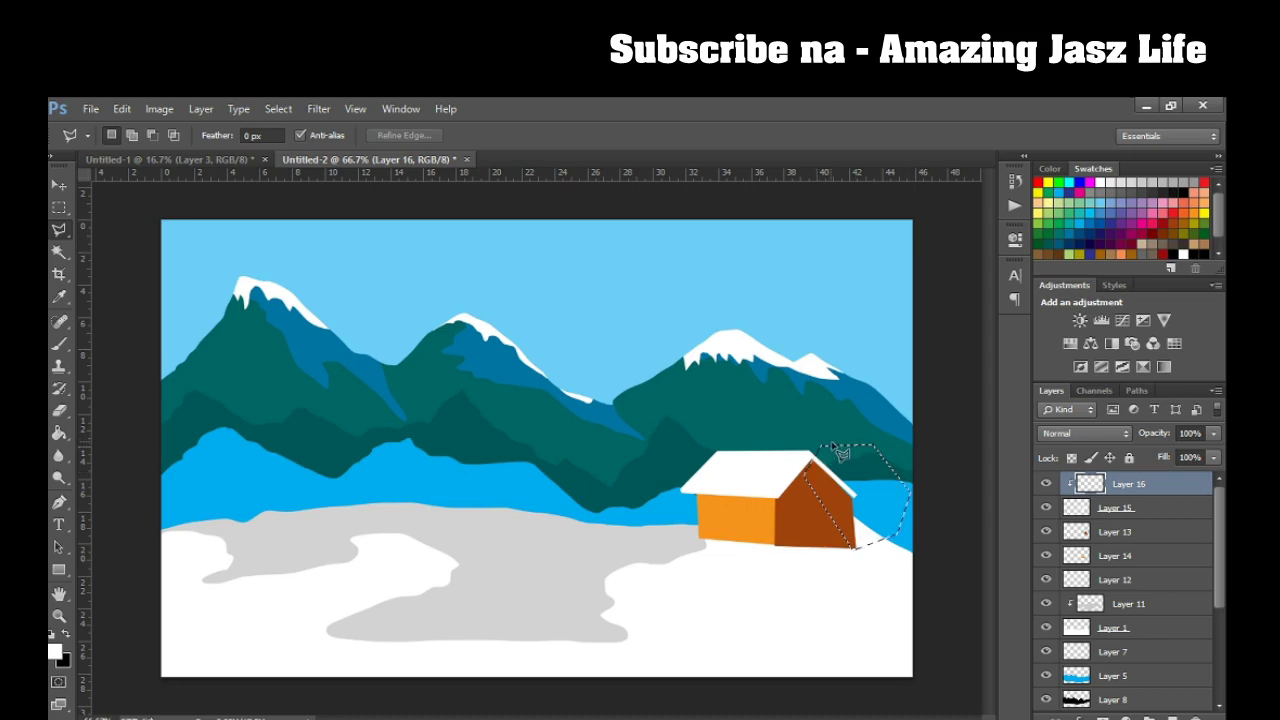
Fill the roof-edge selection with grey #999999 and deselect.
click(55, 651)
click(634, 472)
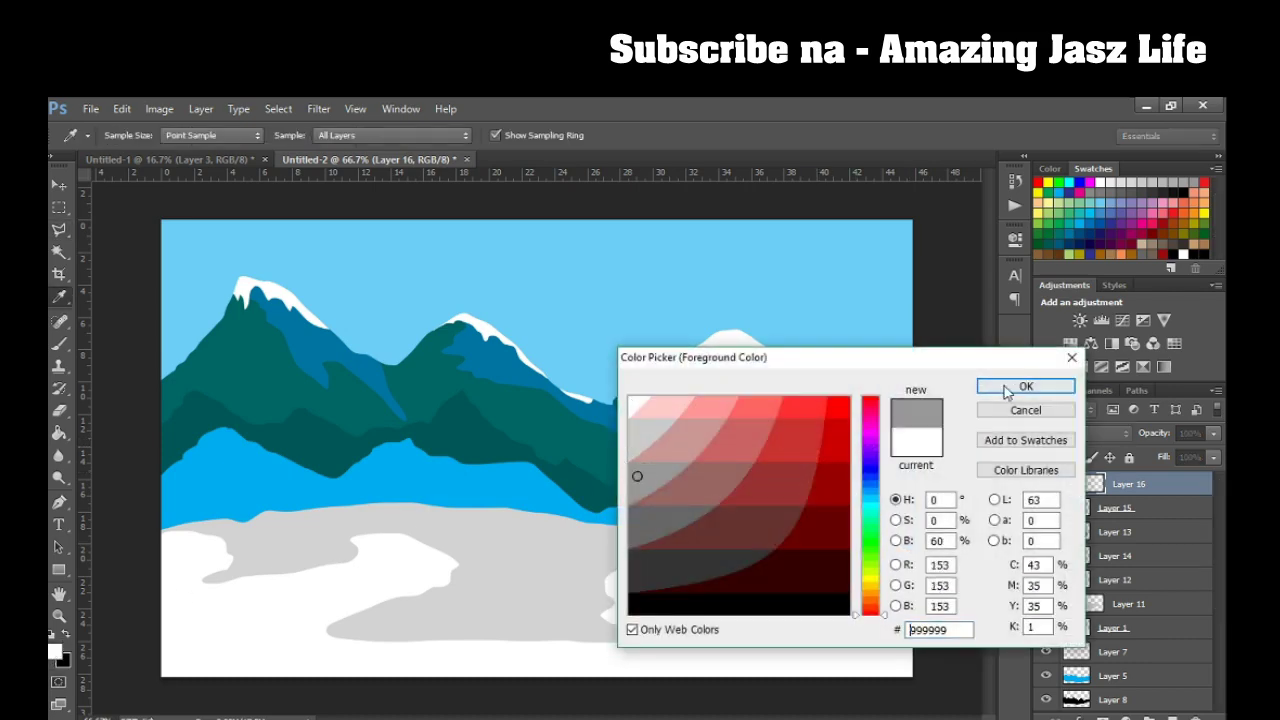
key(Return)
click(59, 433)
click(852, 502)
key(ctrl+d)
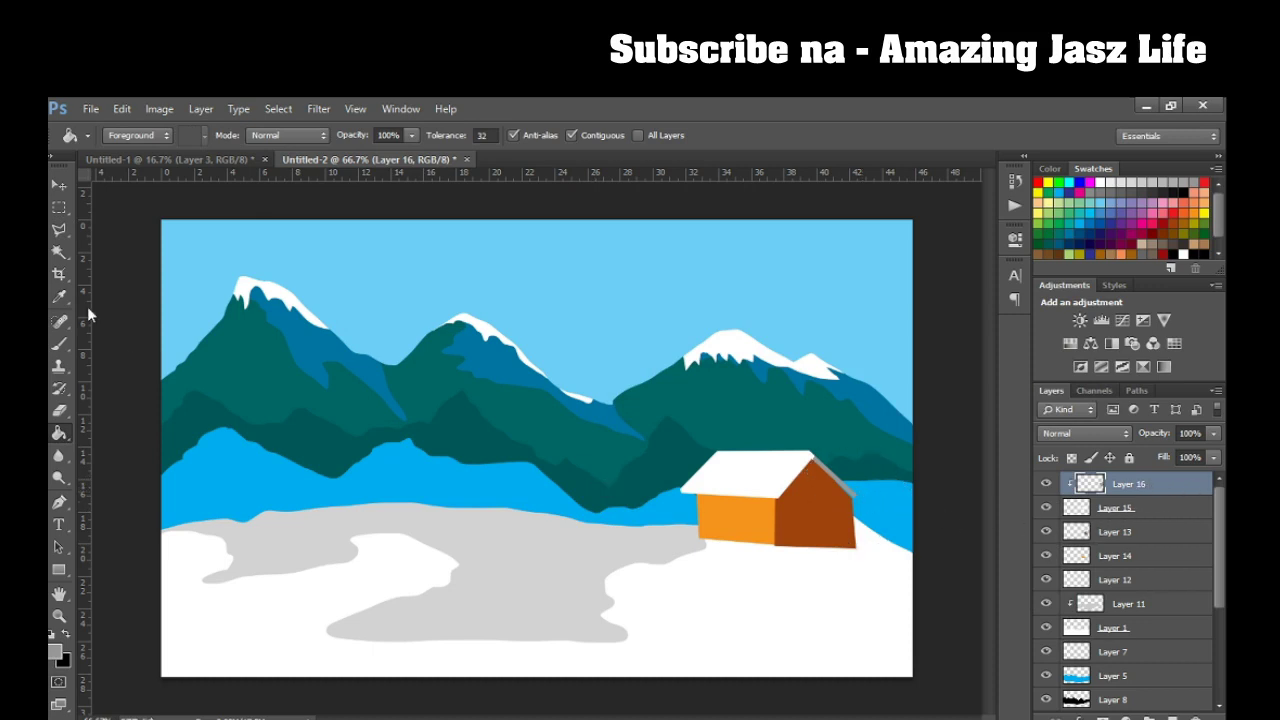
Add a white window rectangle on the brown wall on a new layer.
click(59, 229)
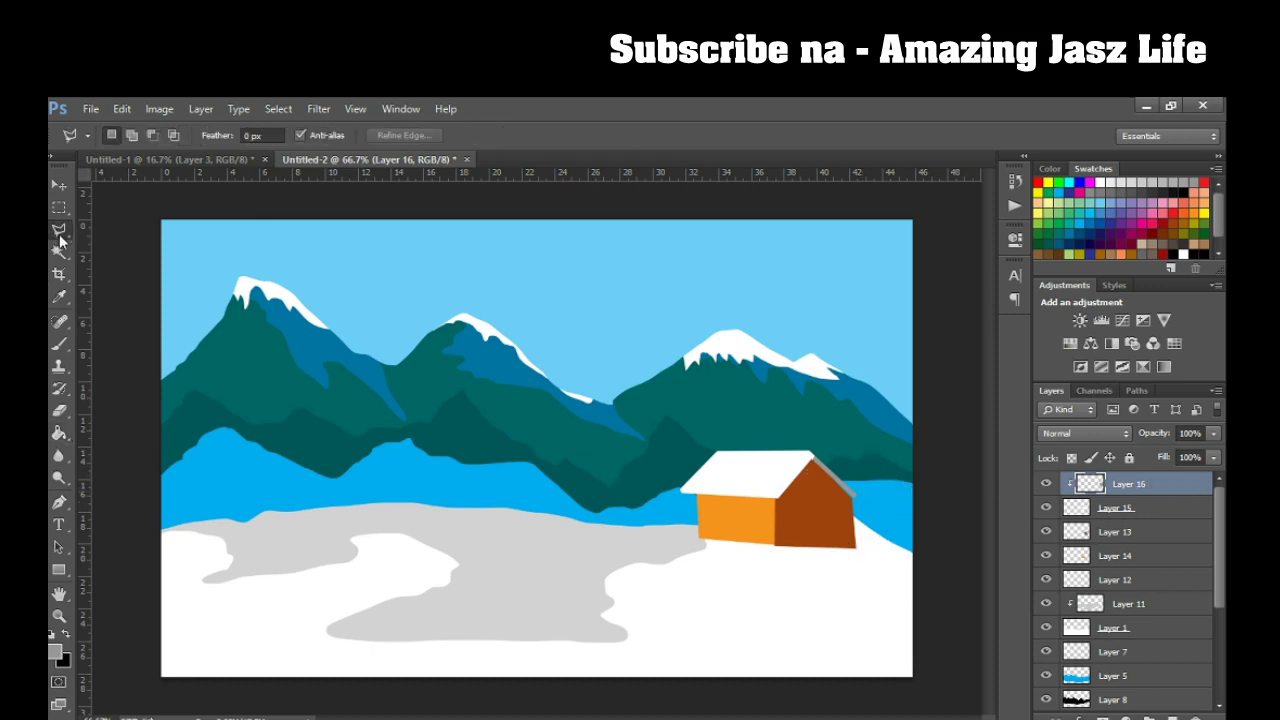
click(794, 504)
click(794, 521)
click(840, 521)
click(840, 503)
click(794, 504)
click(1172, 716)
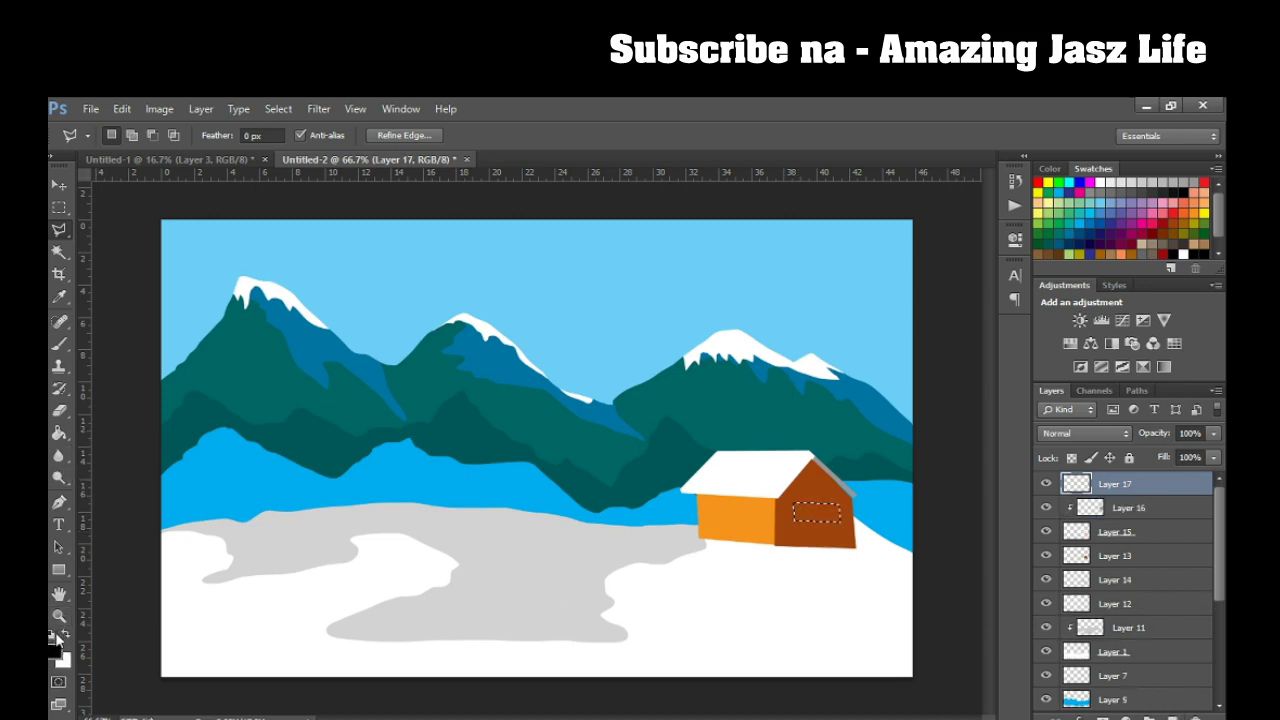
click(59, 432)
click(822, 514)
key(ctrl+d)
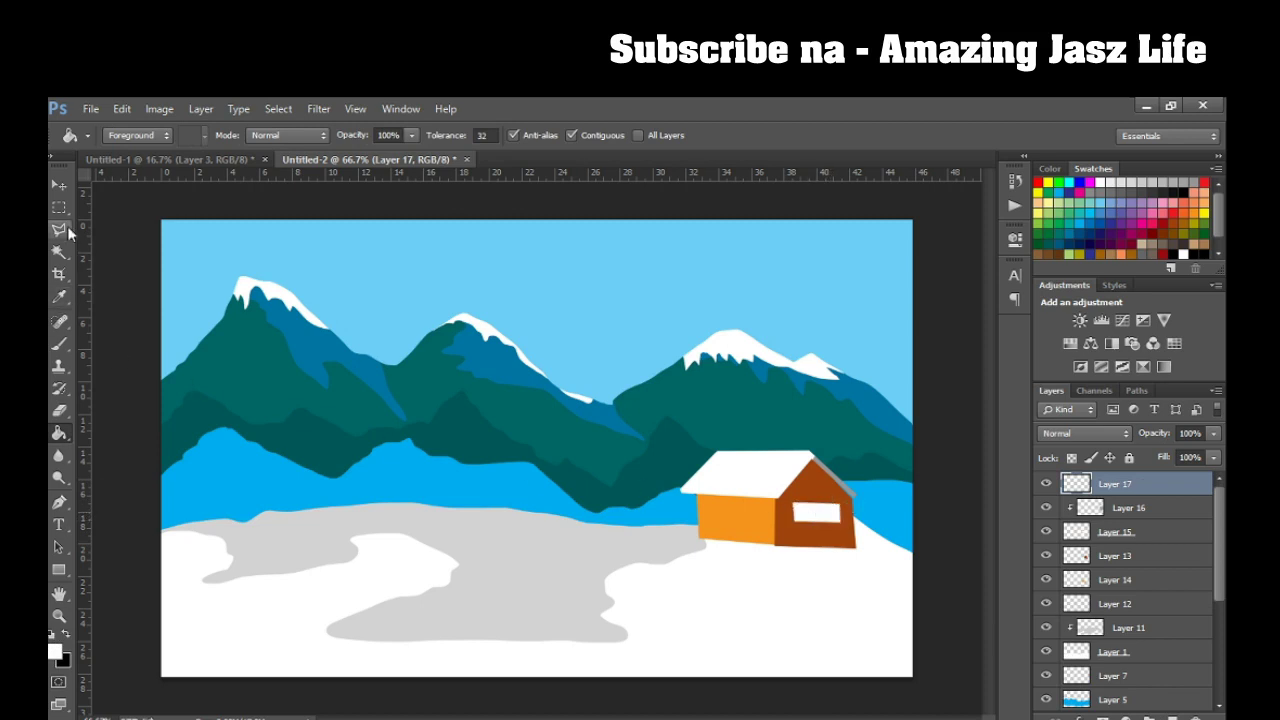
Outline the inner window pane and fill it black.
click(59, 229)
click(797, 506)
click(798, 519)
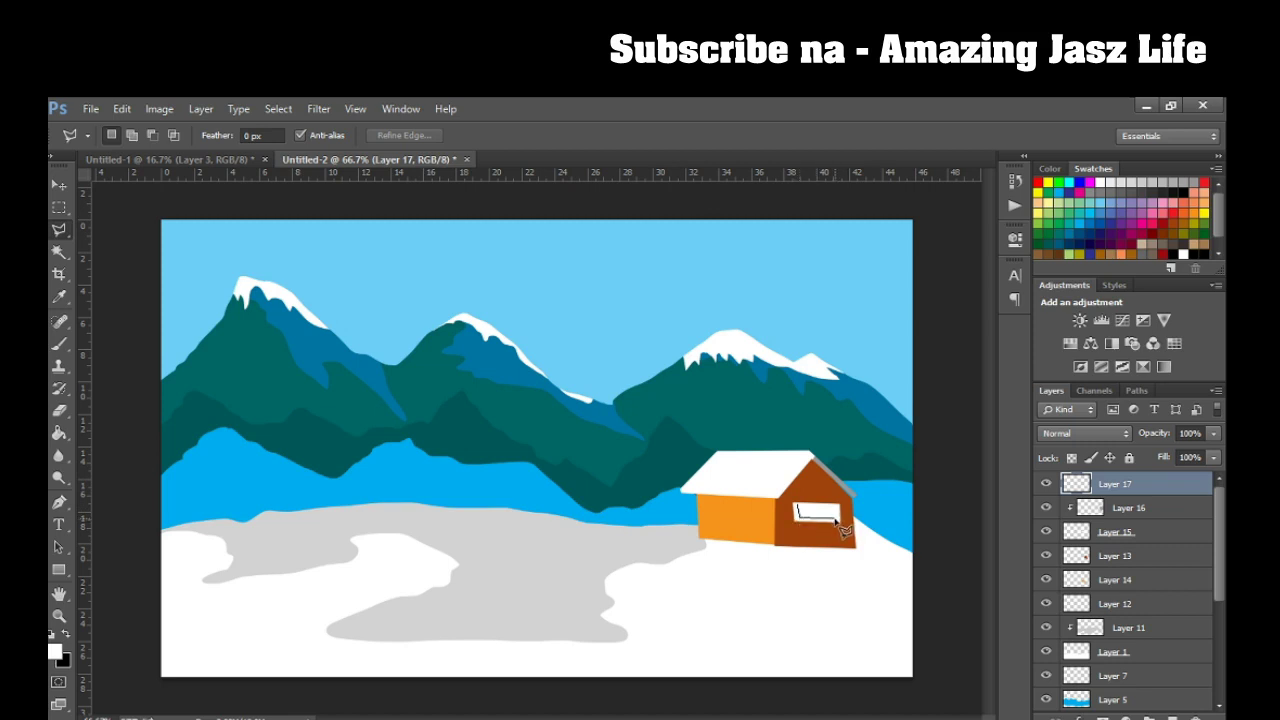
click(798, 509)
click(67, 635)
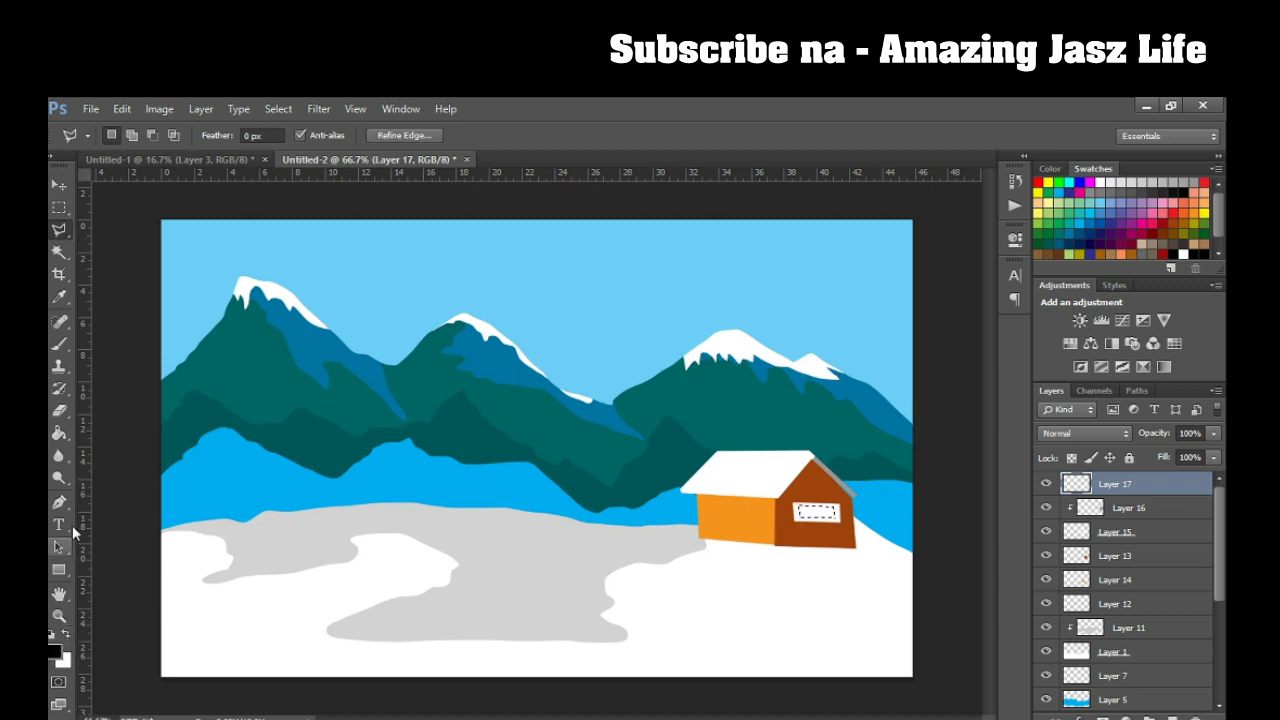
click(59, 433)
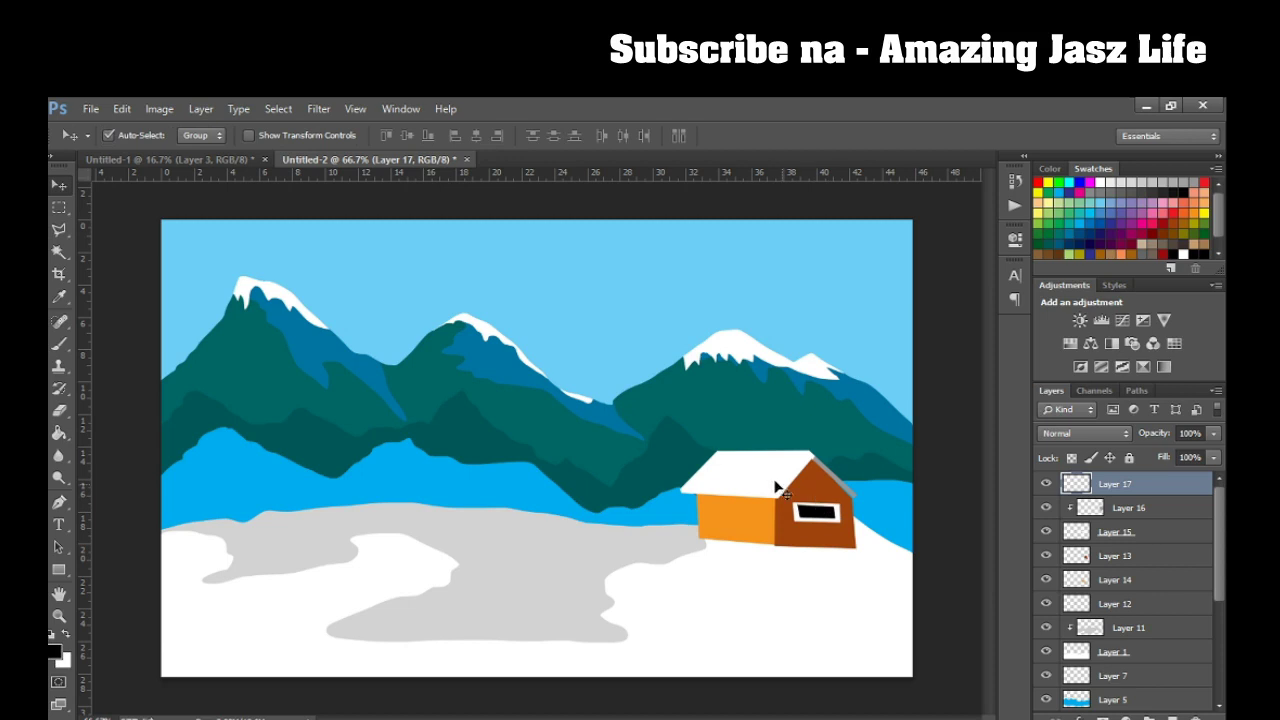
Begin outlining a door on the orange side wall.
click(60, 231)
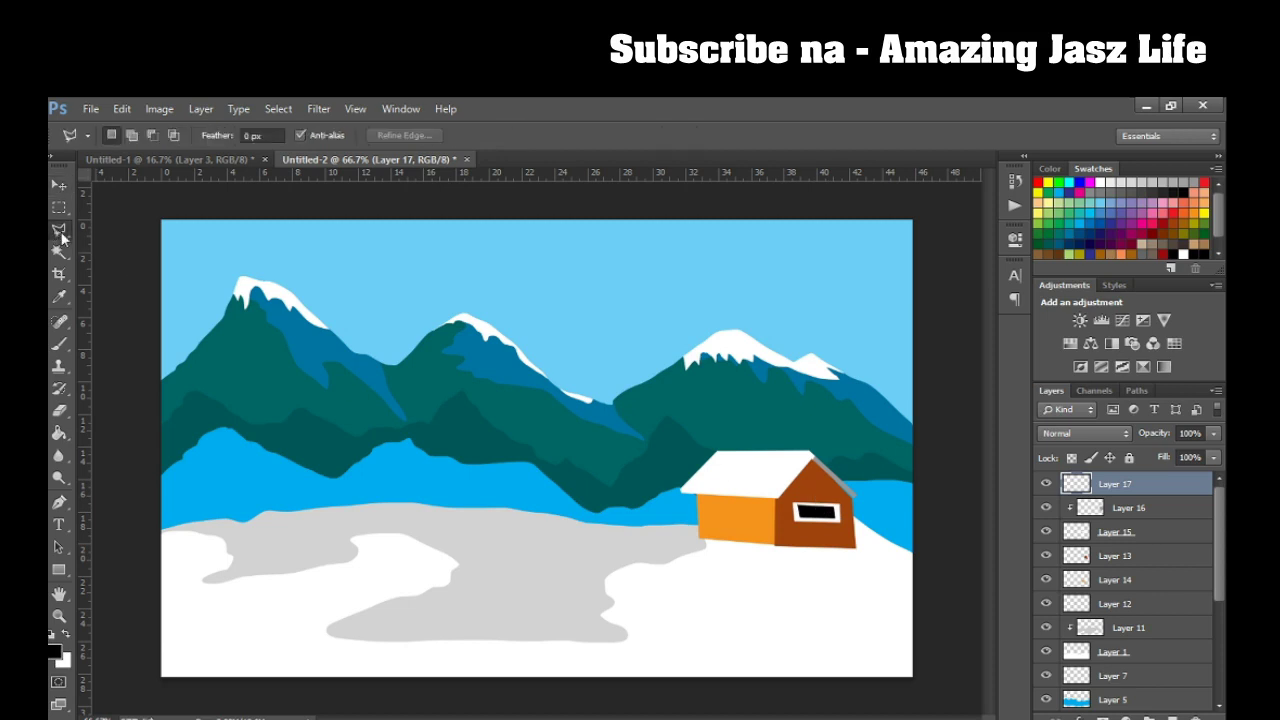
click(735, 511)
click(736, 544)
Finish the door outline and fill it white on a new layer.
click(762, 546)
click(760, 521)
click(740, 515)
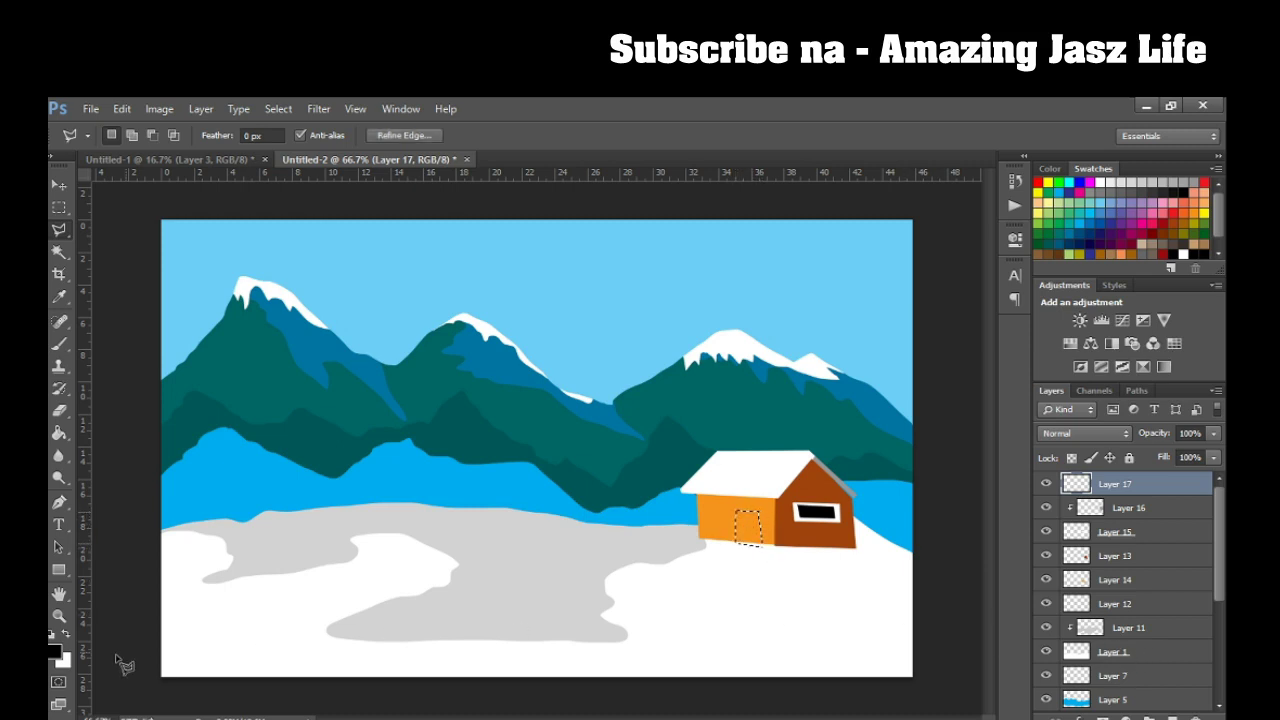
click(66, 636)
click(59, 433)
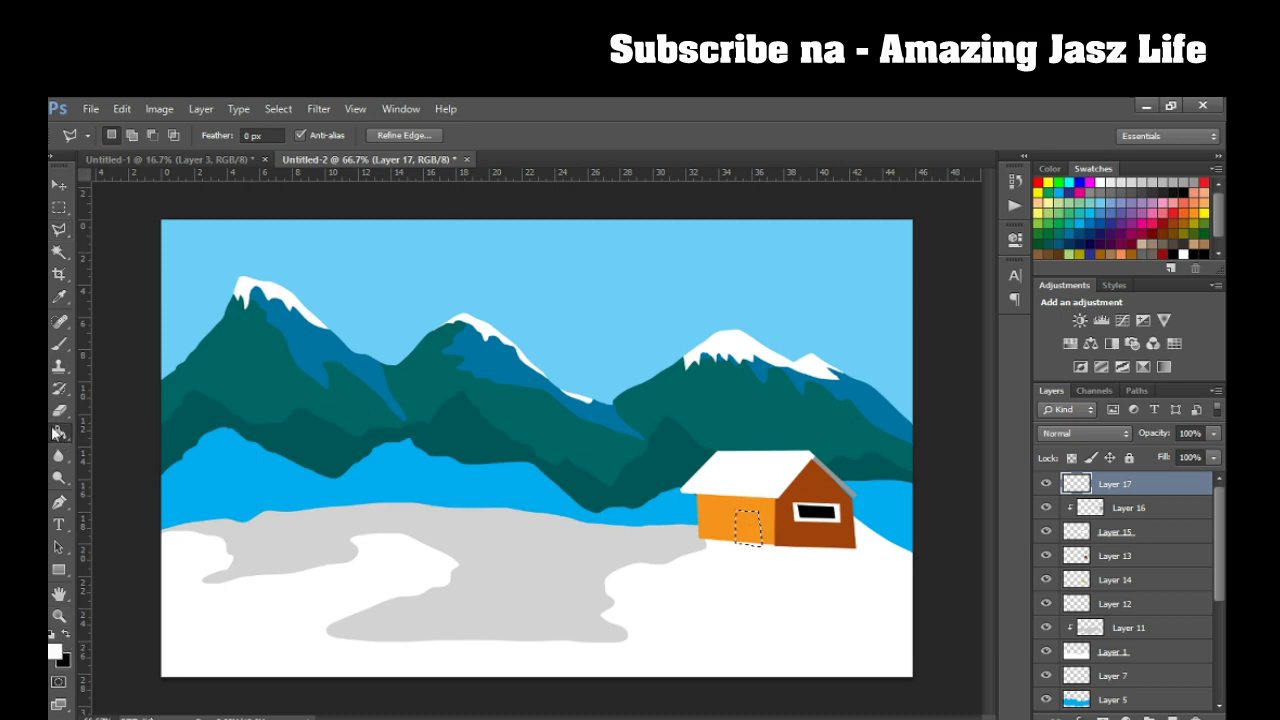
click(1172, 716)
click(750, 530)
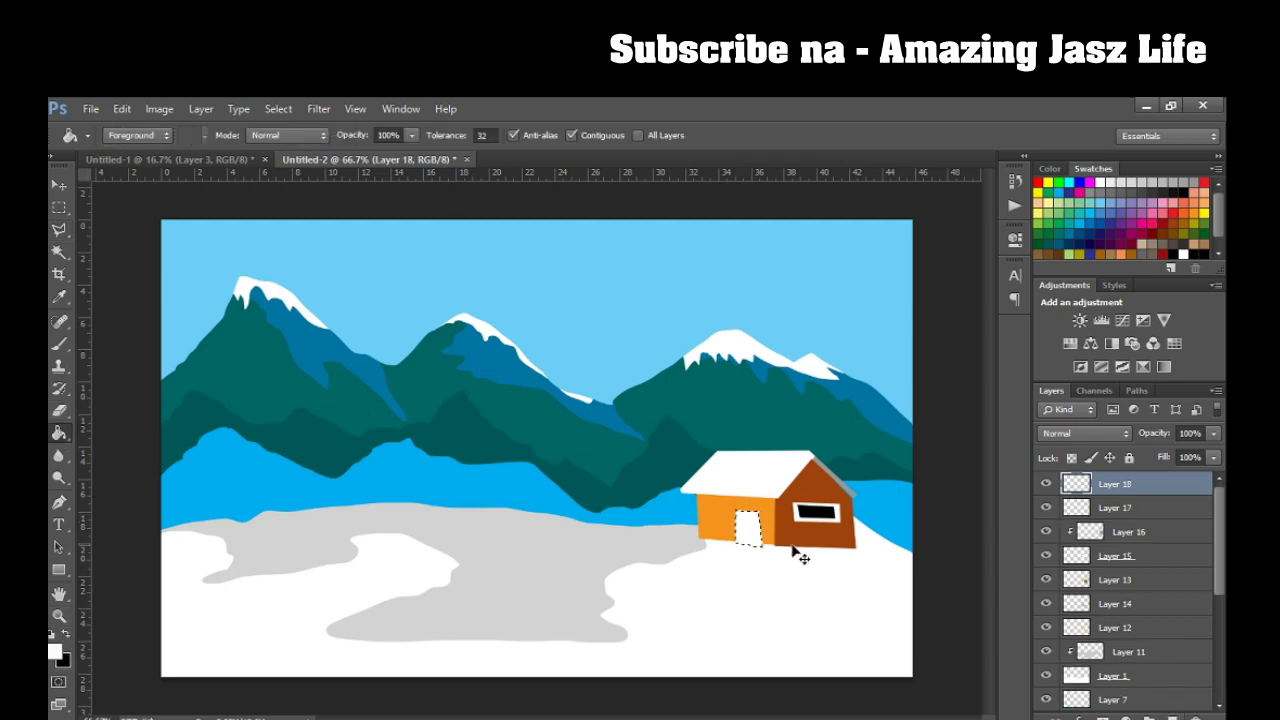
Outline a small front window beside the door.
click(58, 230)
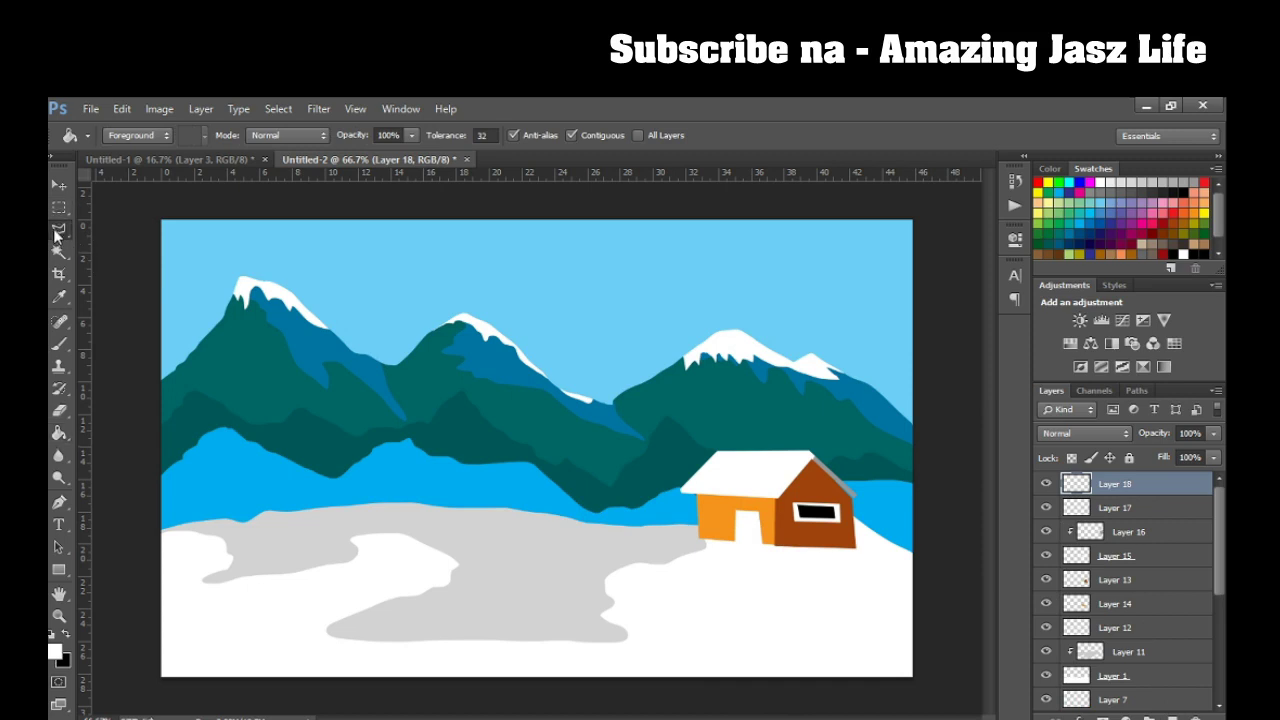
click(705, 515)
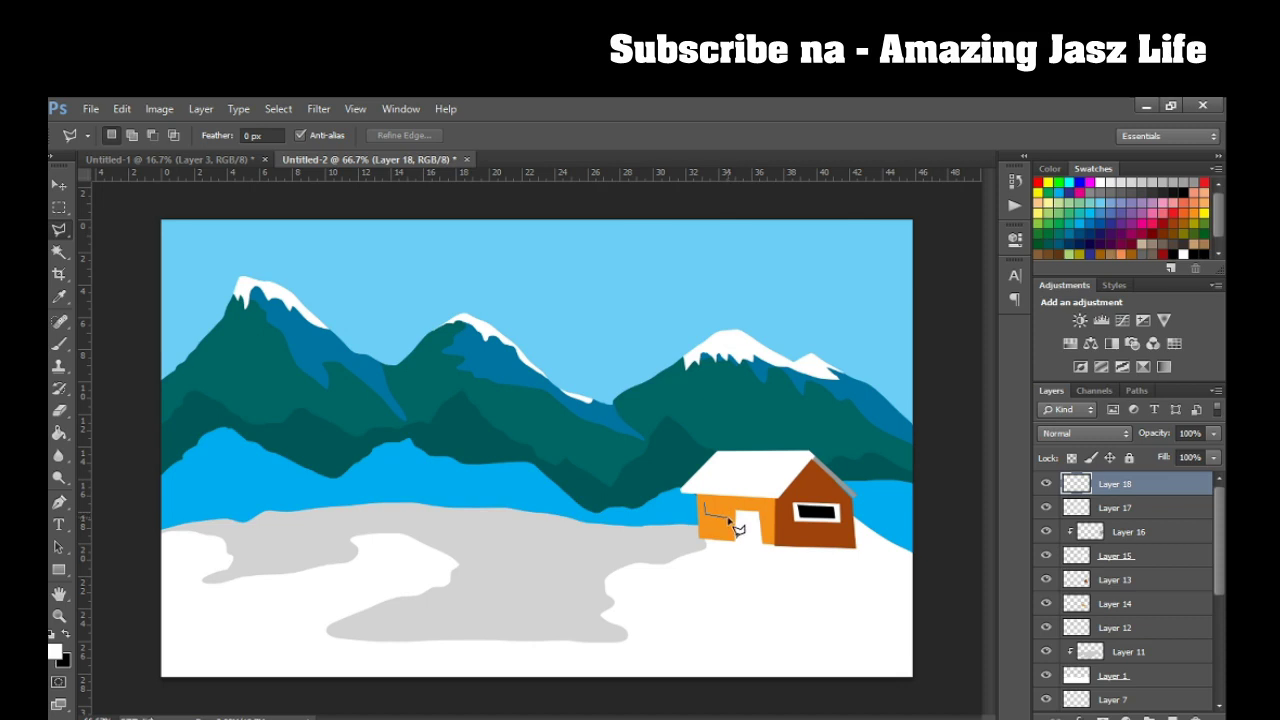
click(730, 515)
click(705, 502)
click(59, 433)
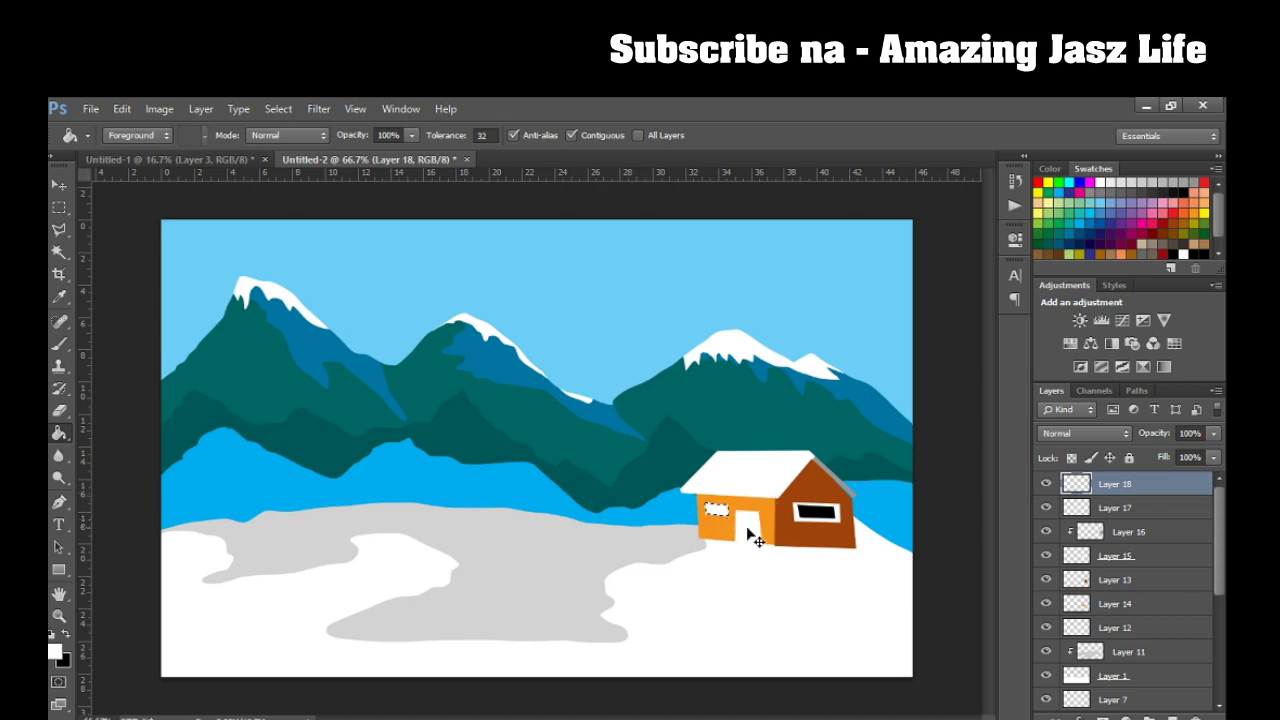
Reselect the door and the small front window together.
click(59, 230)
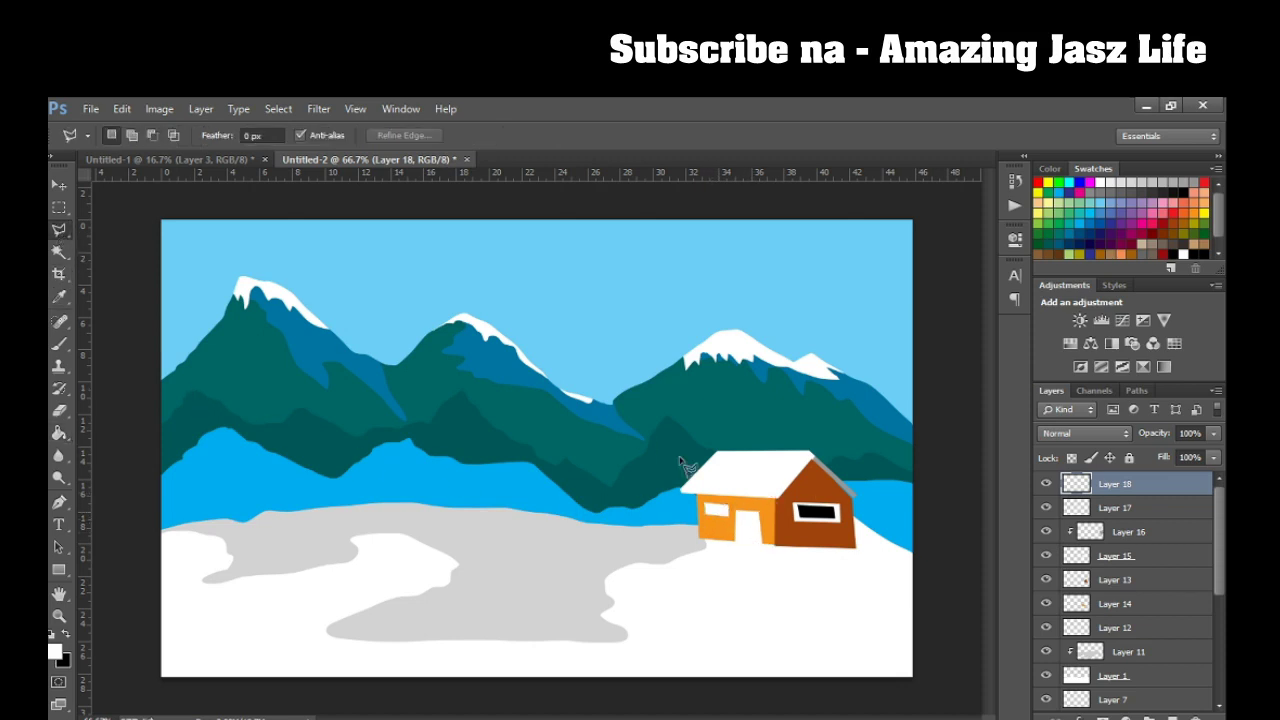
click(737, 514)
click(739, 544)
click(757, 546)
click(757, 514)
click(706, 505)
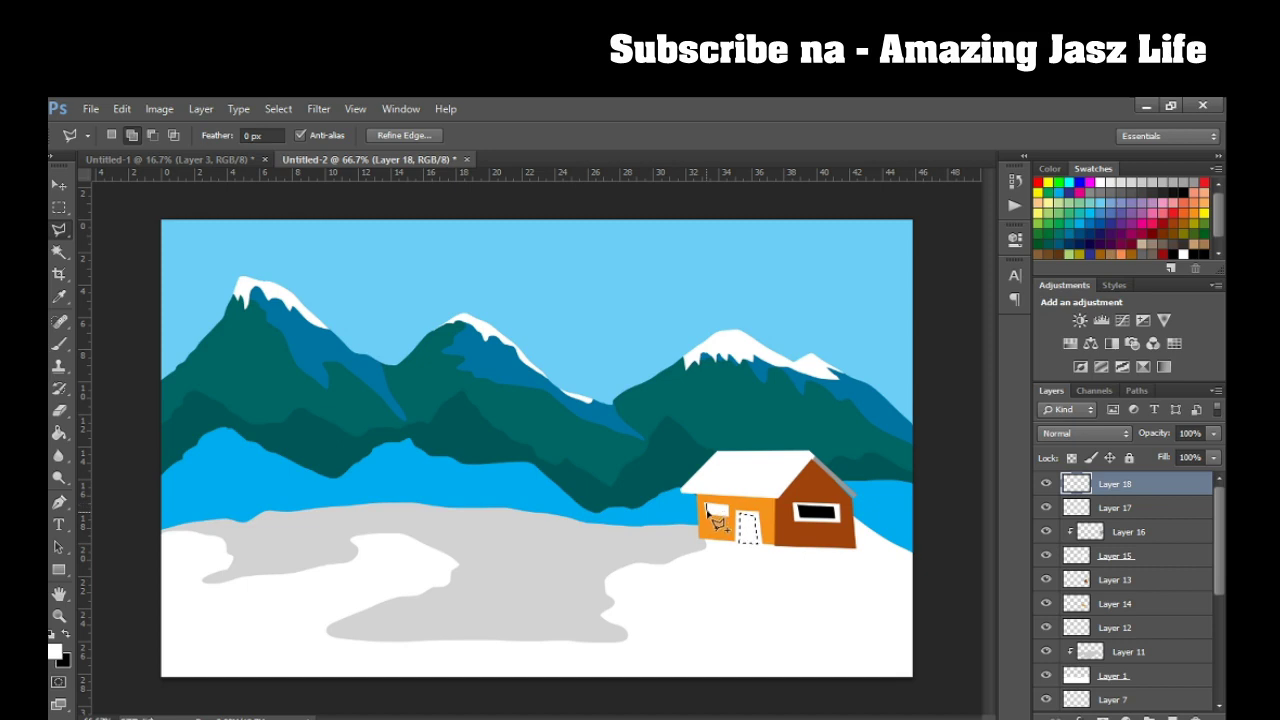
click(728, 518)
click(707, 507)
Fill the door and small window black on a new layer.
click(1172, 716)
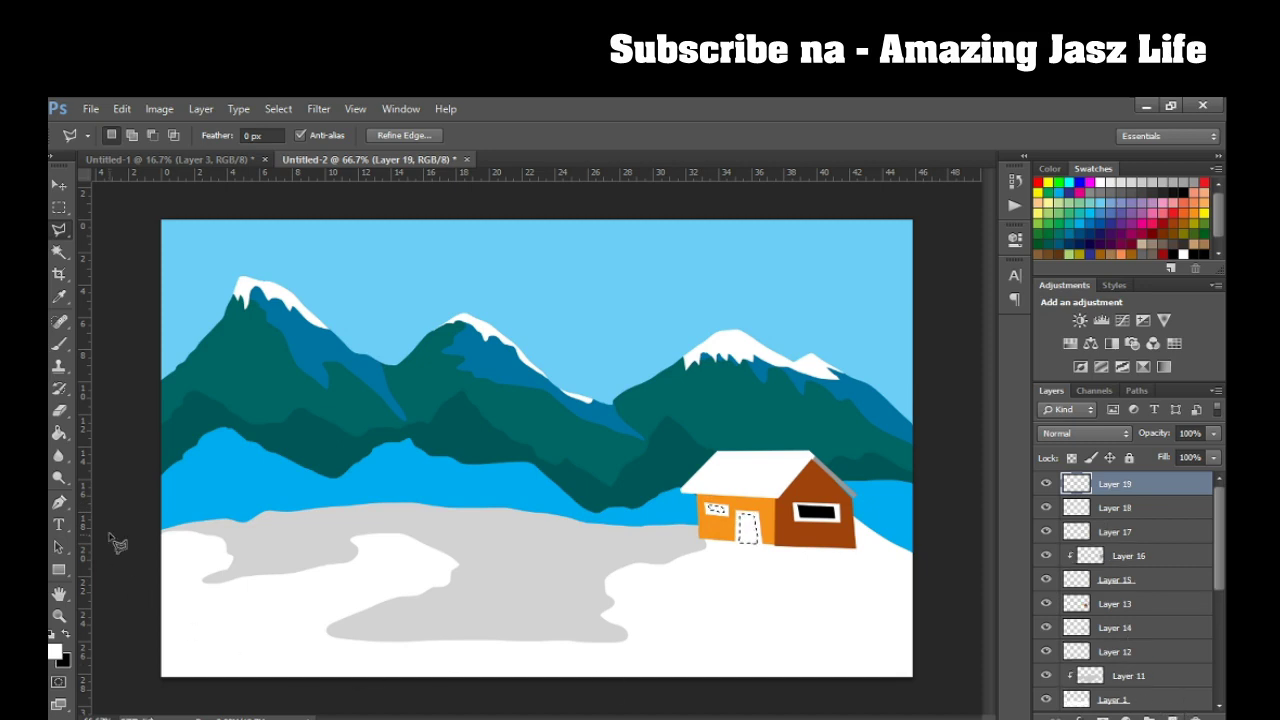
click(52, 634)
click(56, 434)
click(749, 530)
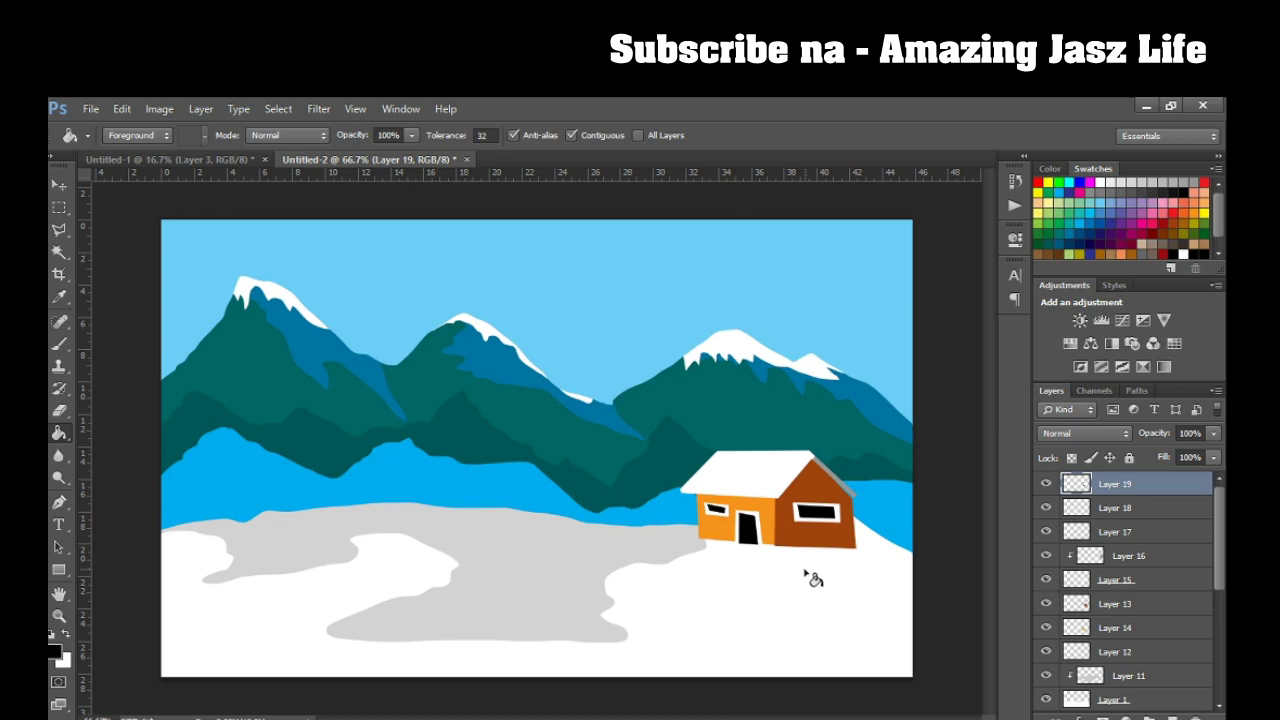
click(63, 249)
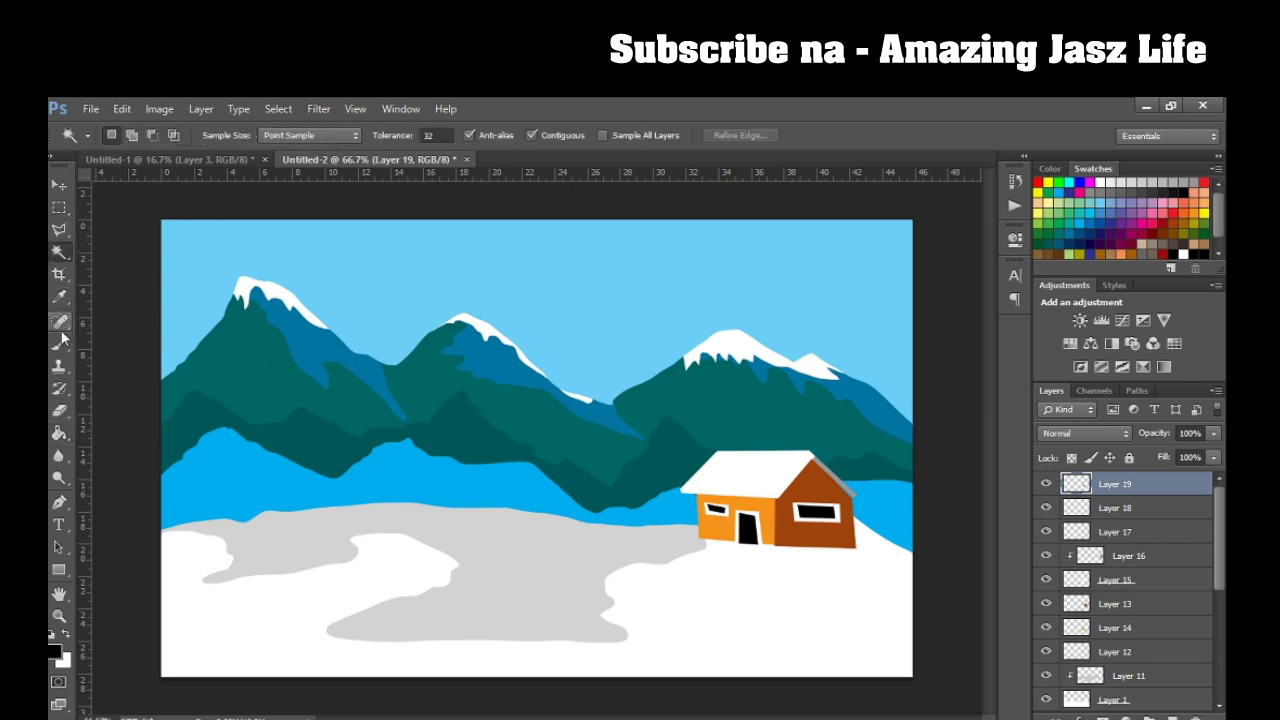
Outline a chimney on the roof and fill it with the cabin's sampled orange.
click(59, 229)
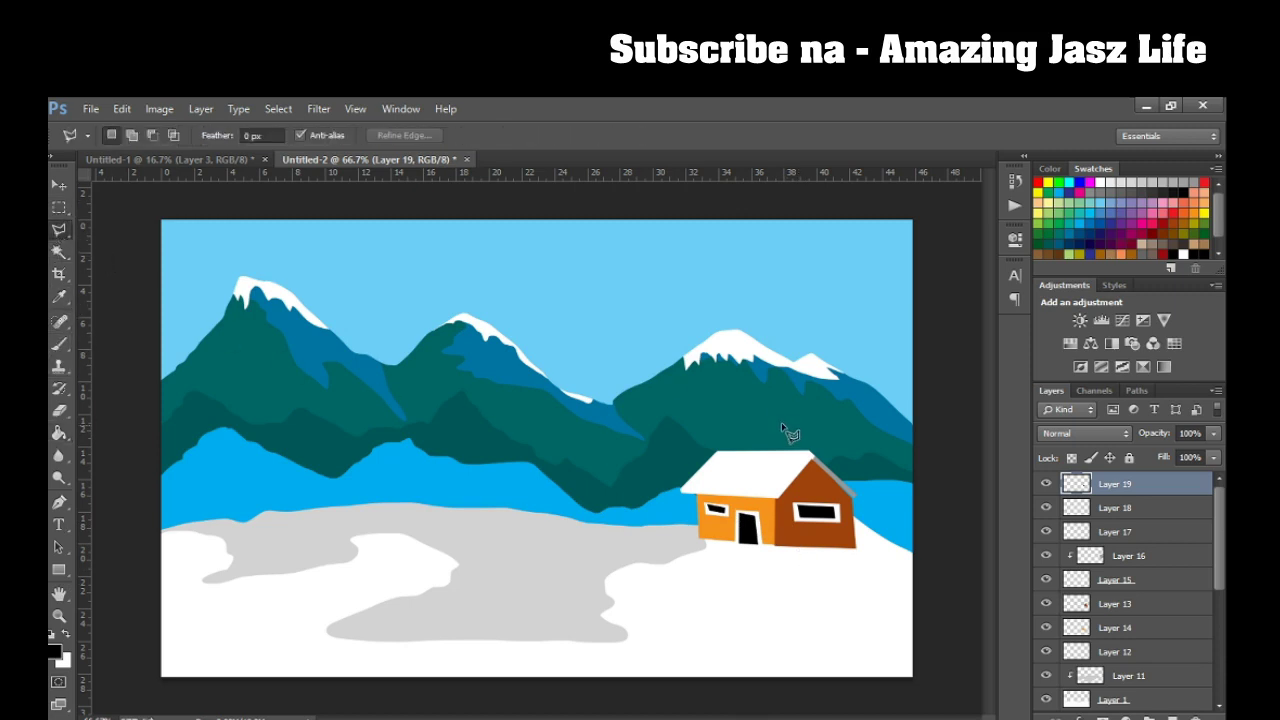
click(733, 443)
click(733, 463)
click(750, 463)
click(750, 443)
click(1190, 206)
click(62, 298)
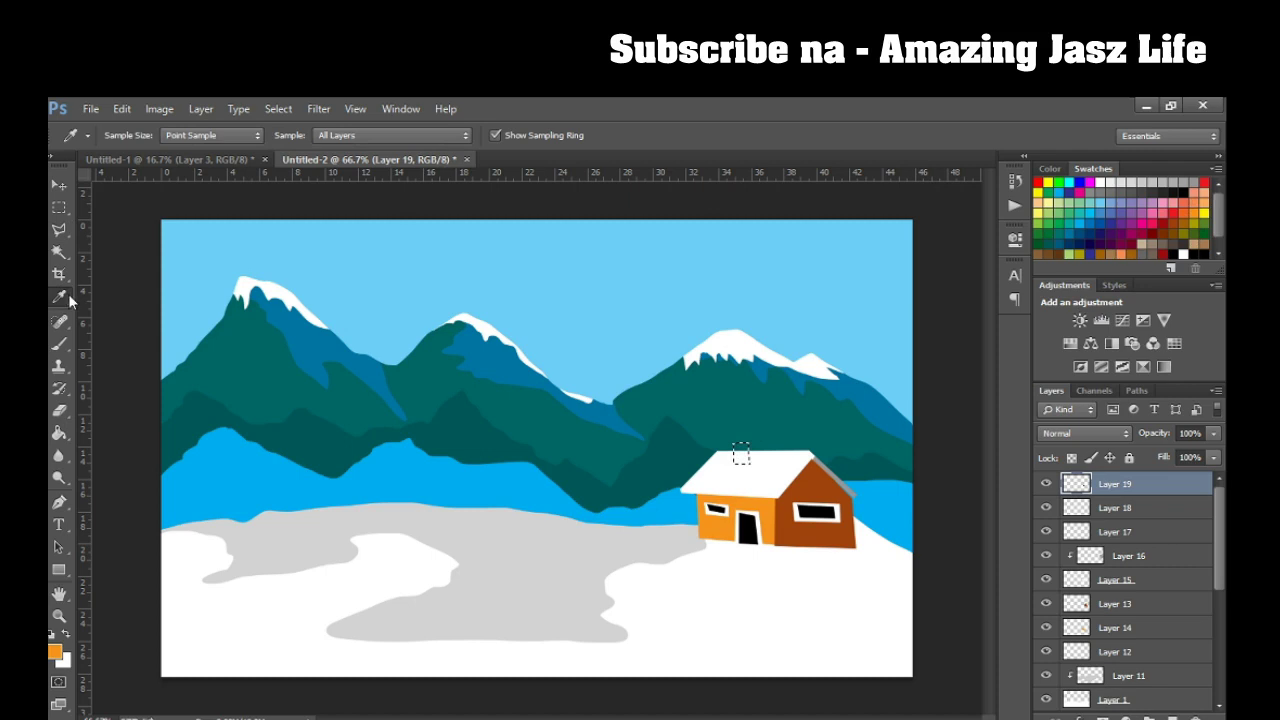
click(59, 432)
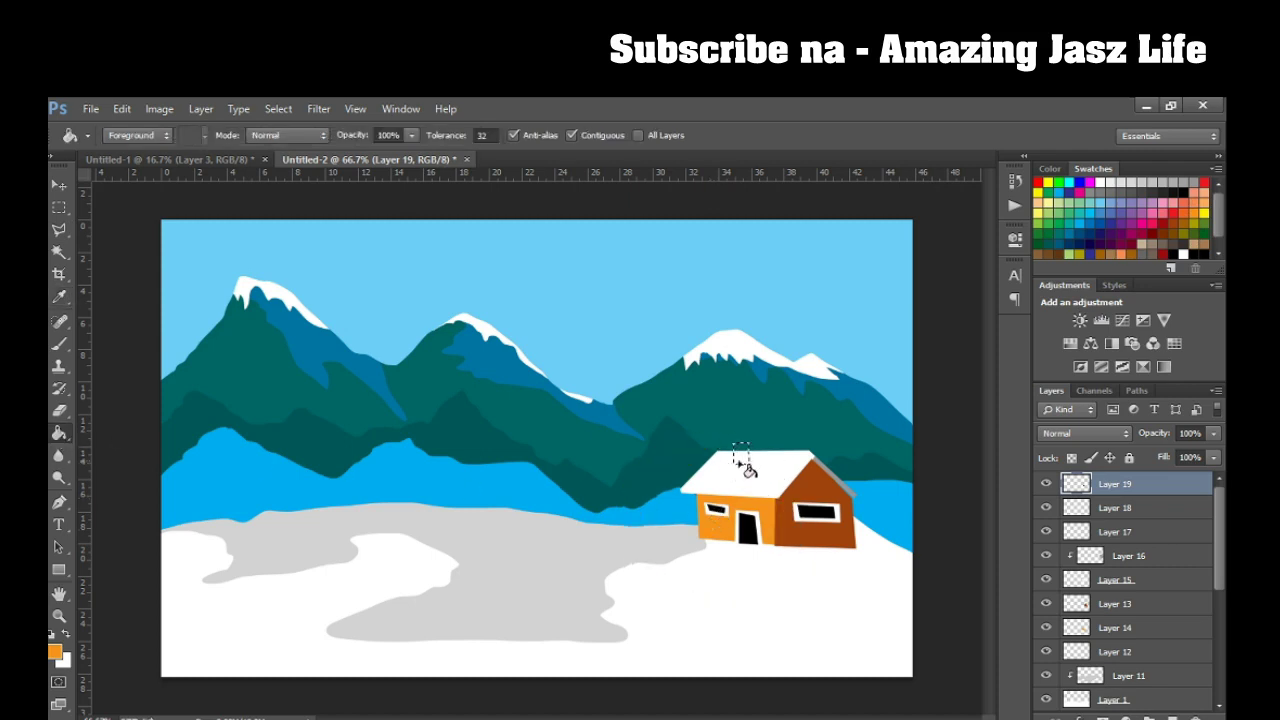
click(741, 455)
Add a new layer and choose brown for the chimney shading.
click(1175, 716)
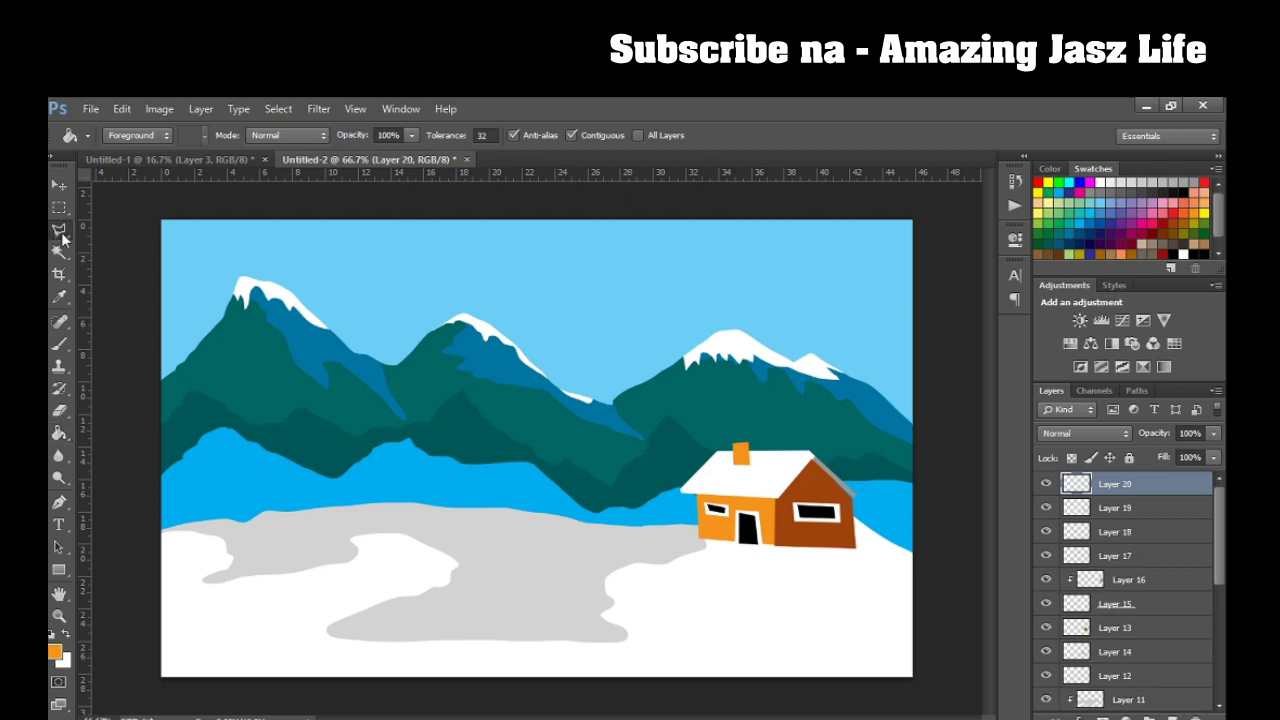
click(56, 228)
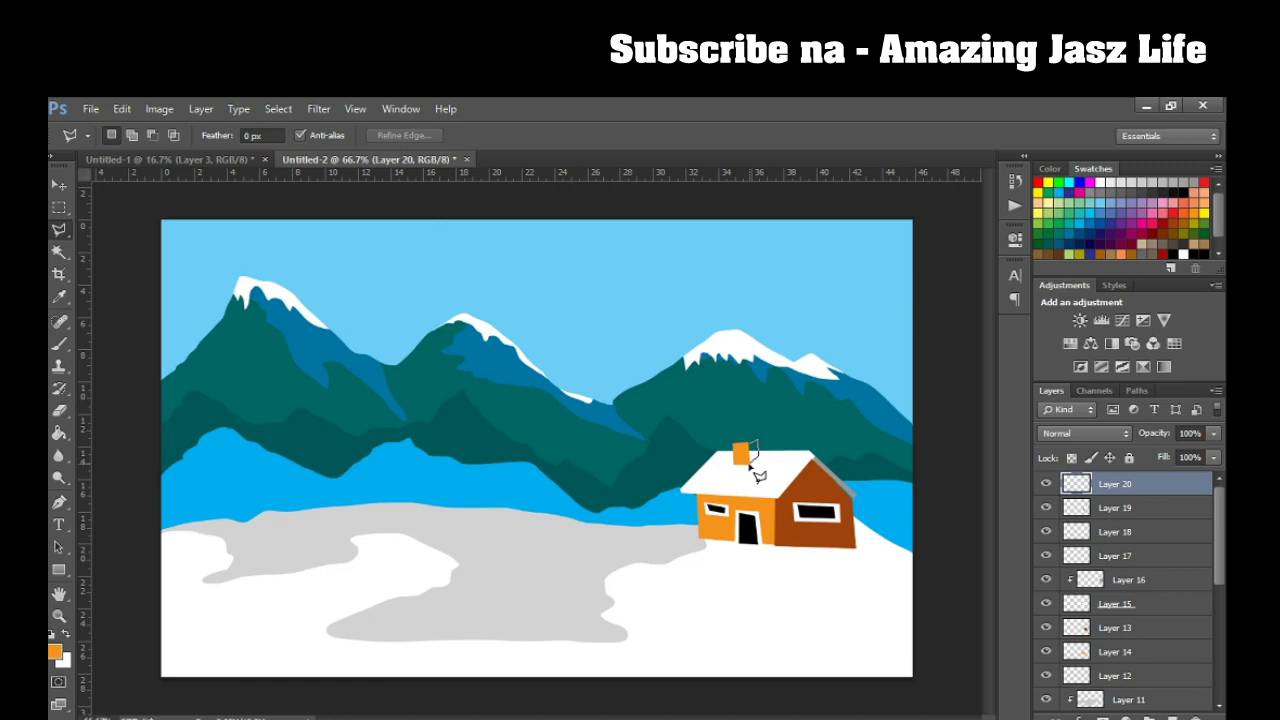
key(i)
click(55, 651)
click(835, 520)
click(1000, 386)
click(57, 434)
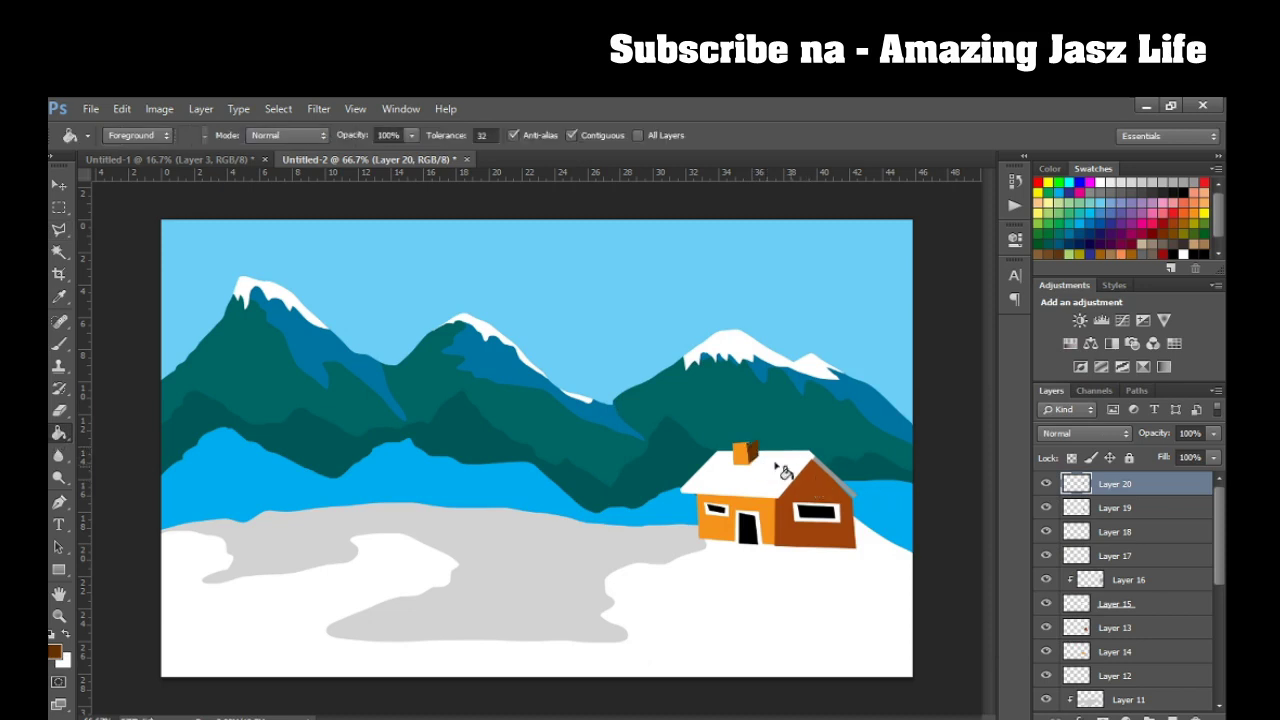
Finish the chimney selection and merge the chimney layer with the door layer.
click(59, 229)
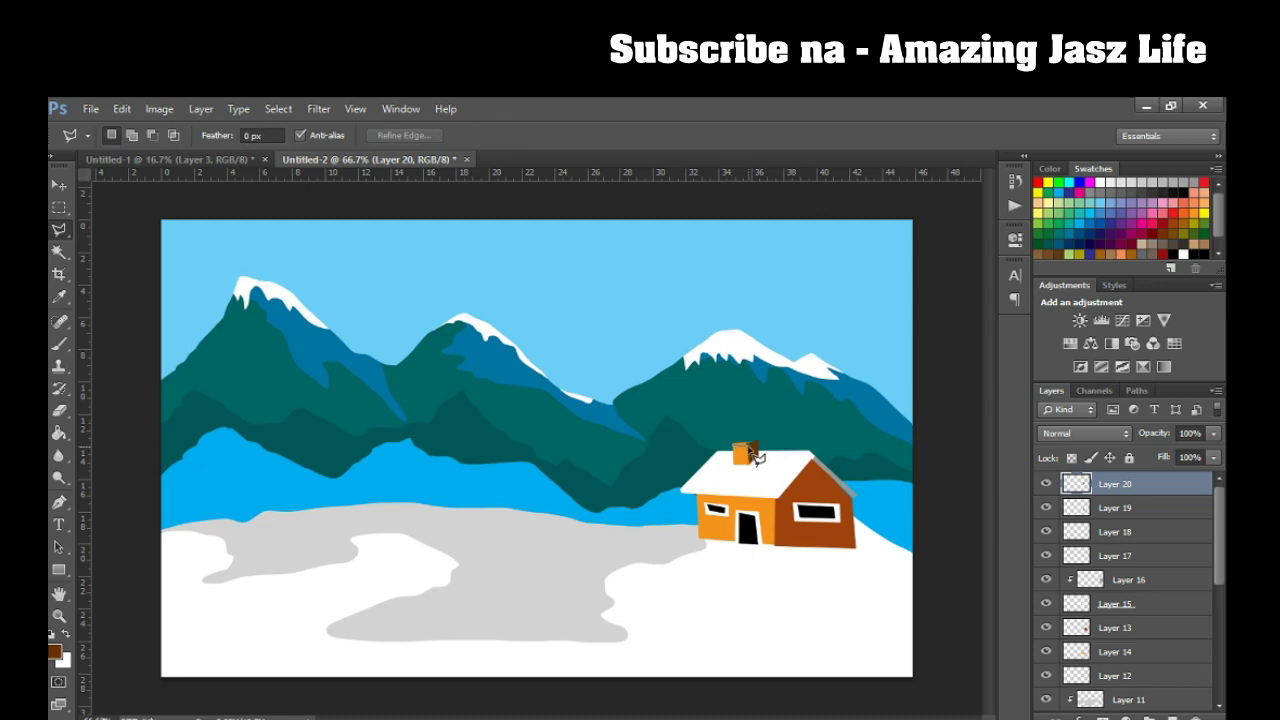
double_click(745, 457)
key(ctrl+d)
shift+click(1110, 508)
right_click(1108, 510)
click(955, 596)
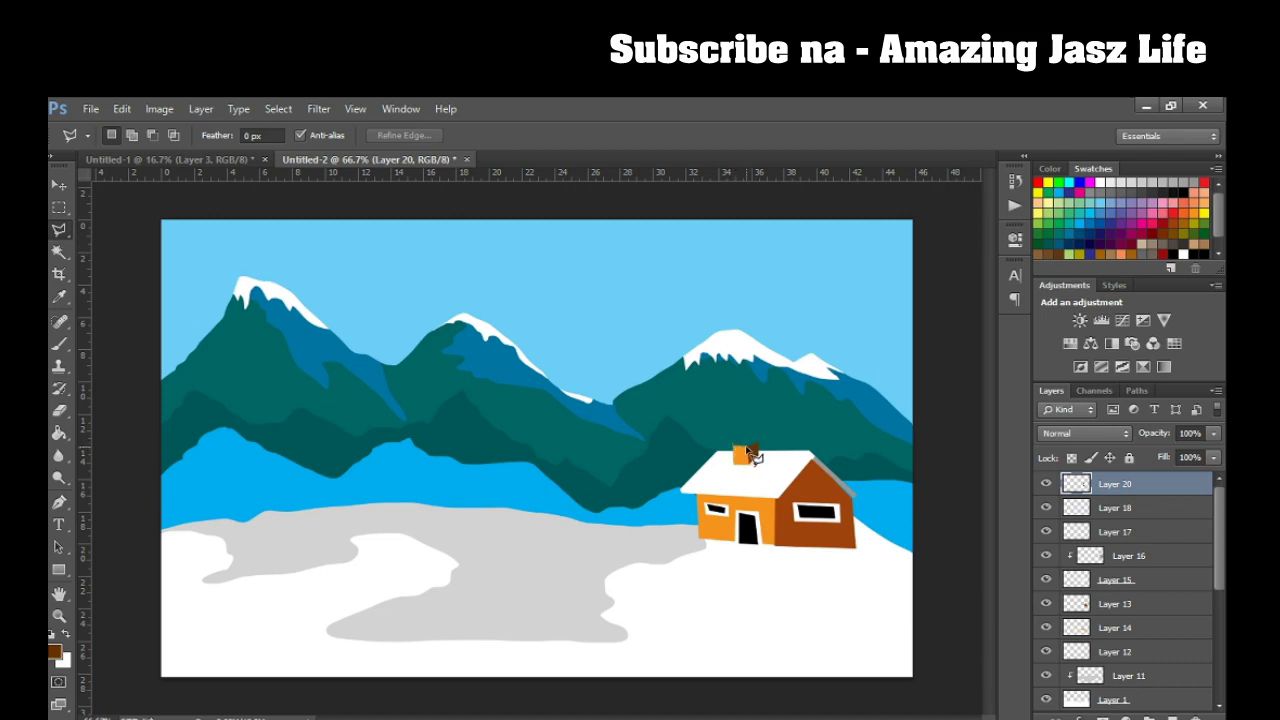
Outline the chimney top, then clear the selection.
click(758, 440)
click(753, 448)
key(ctrl+d)
Add a new layer clipped to the chimney and fill it white.
click(1173, 717)
right_click(1125, 487)
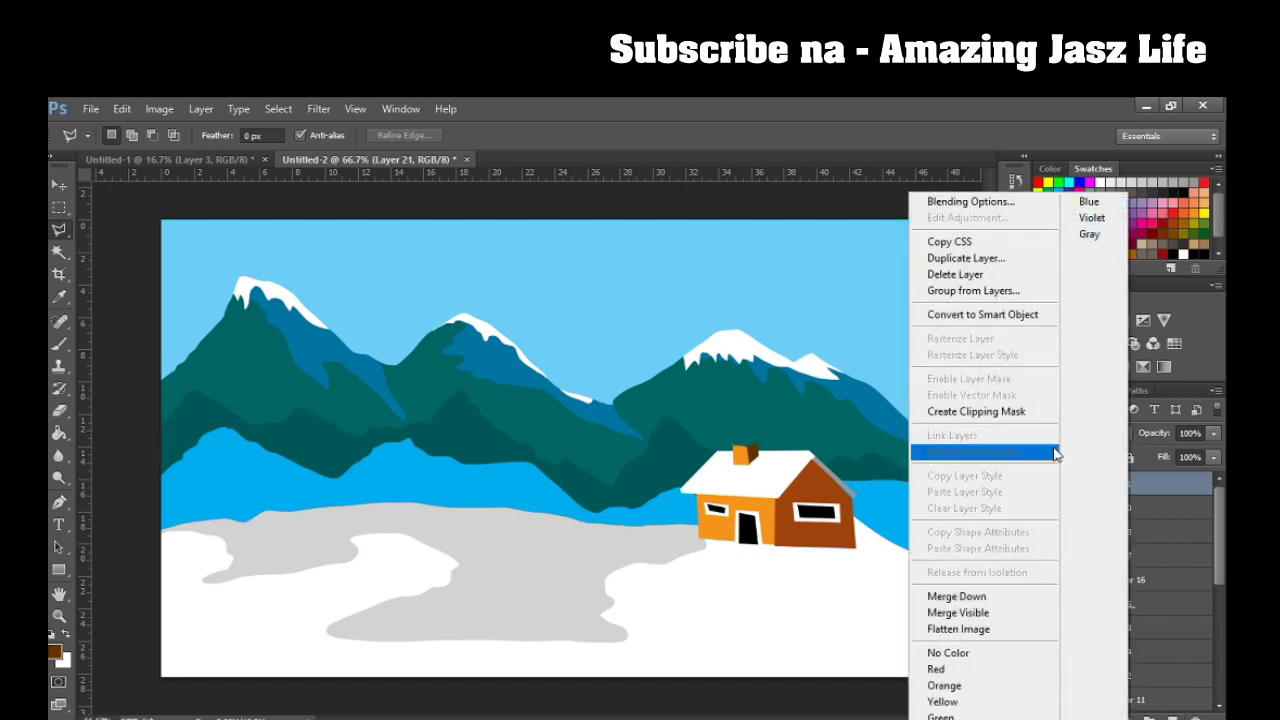
click(975, 411)
click(67, 635)
click(59, 433)
click(756, 456)
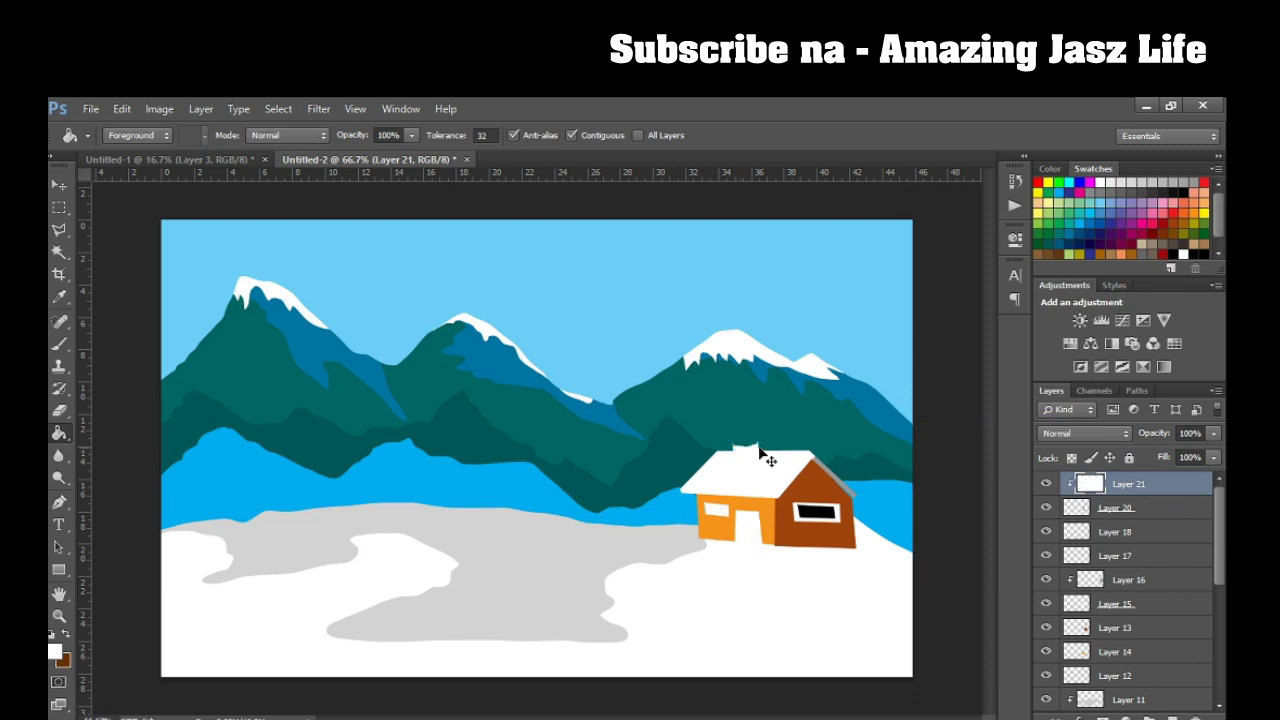
Delete the white covering the door area.
click(59, 229)
click(674, 466)
click(800, 490)
click(797, 584)
click(757, 603)
click(674, 466)
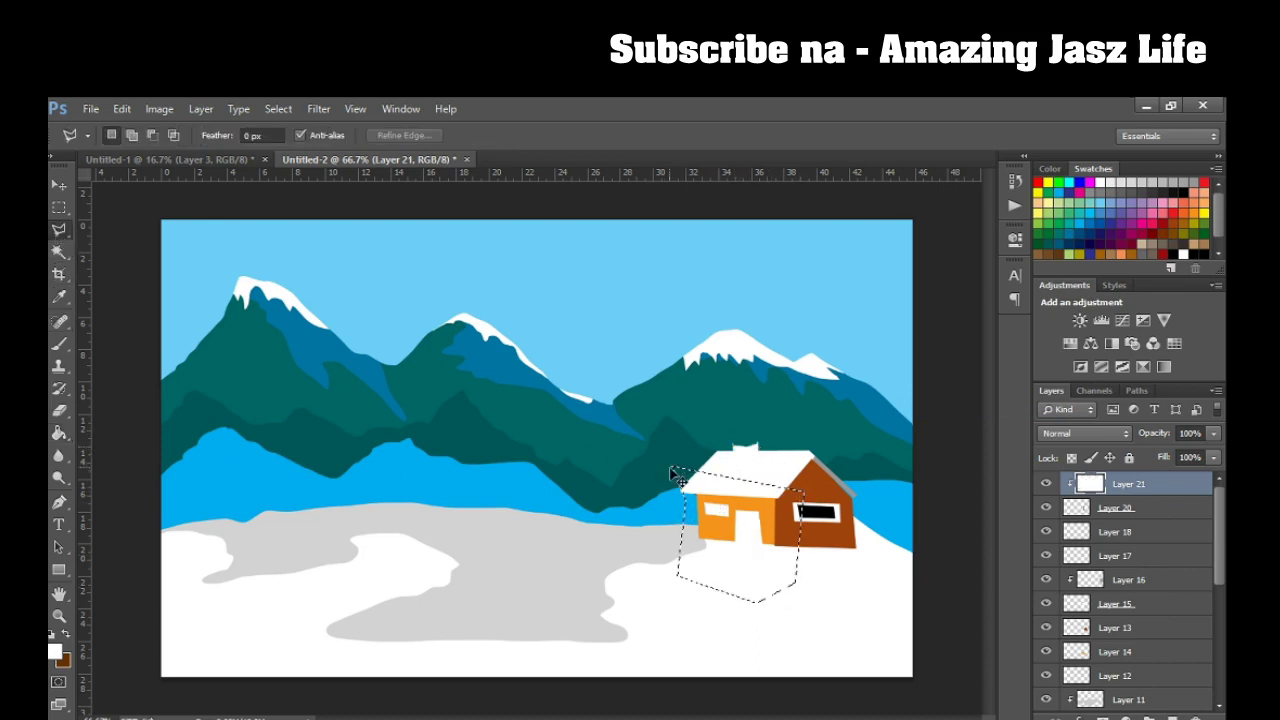
key(Delete)
key(ctrl+d)
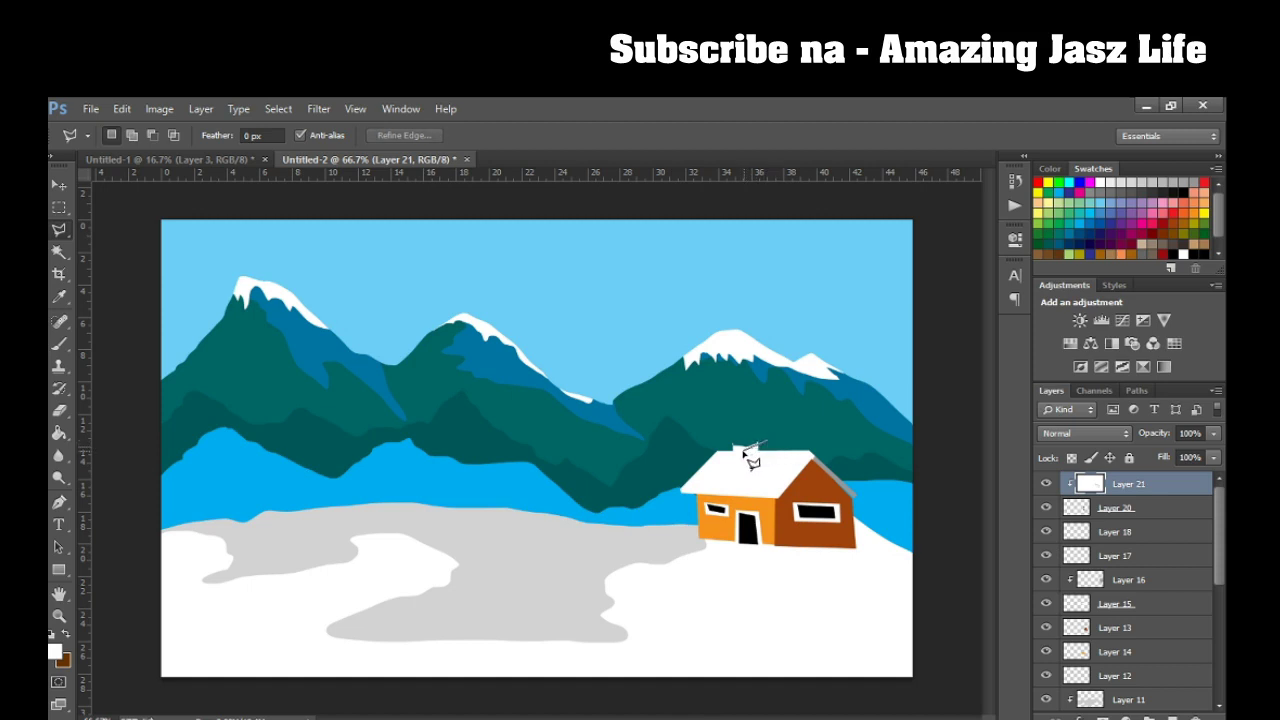
Delete the white from the chimney body and outline the chimney's top opening.
click(724, 482)
click(771, 486)
click(773, 456)
key(Delete)
key(ctrl+d)
click(760, 445)
click(733, 466)
click(760, 445)
On a new layer, fill the chimney's top opening with dark brown #663300.
click(1120, 555)
click(1140, 580)
click(1172, 712)
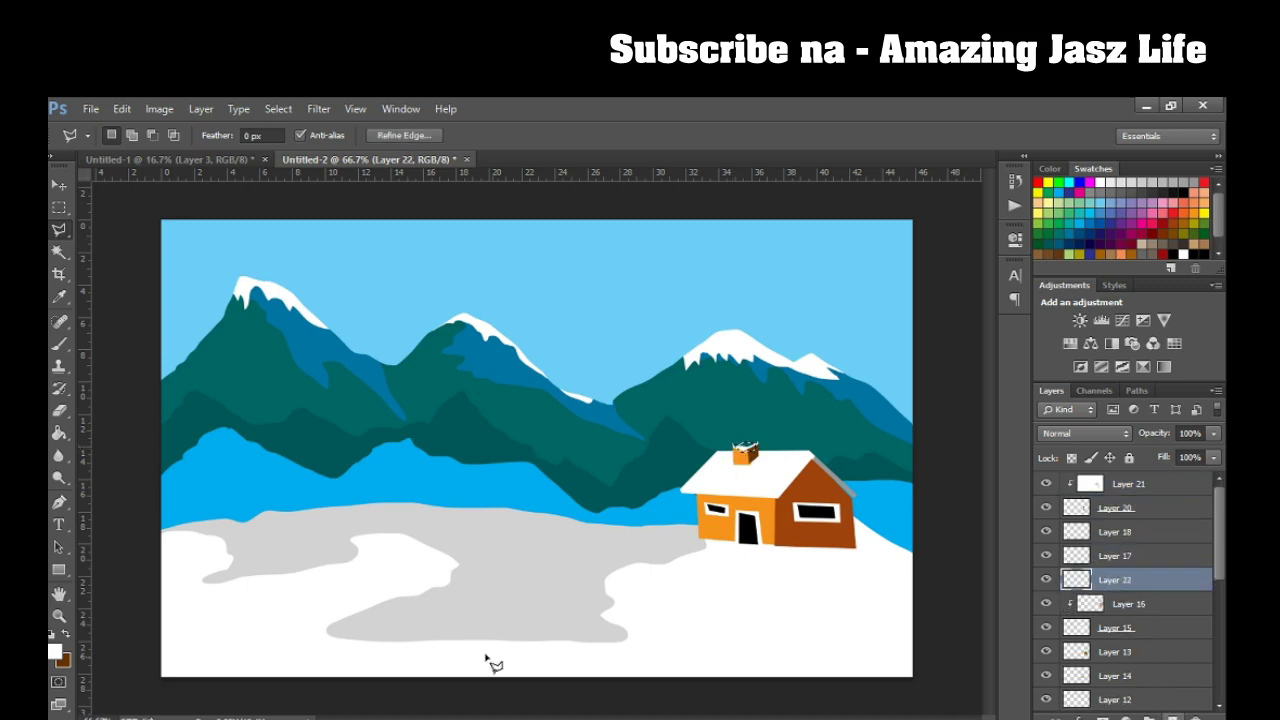
click(55, 651)
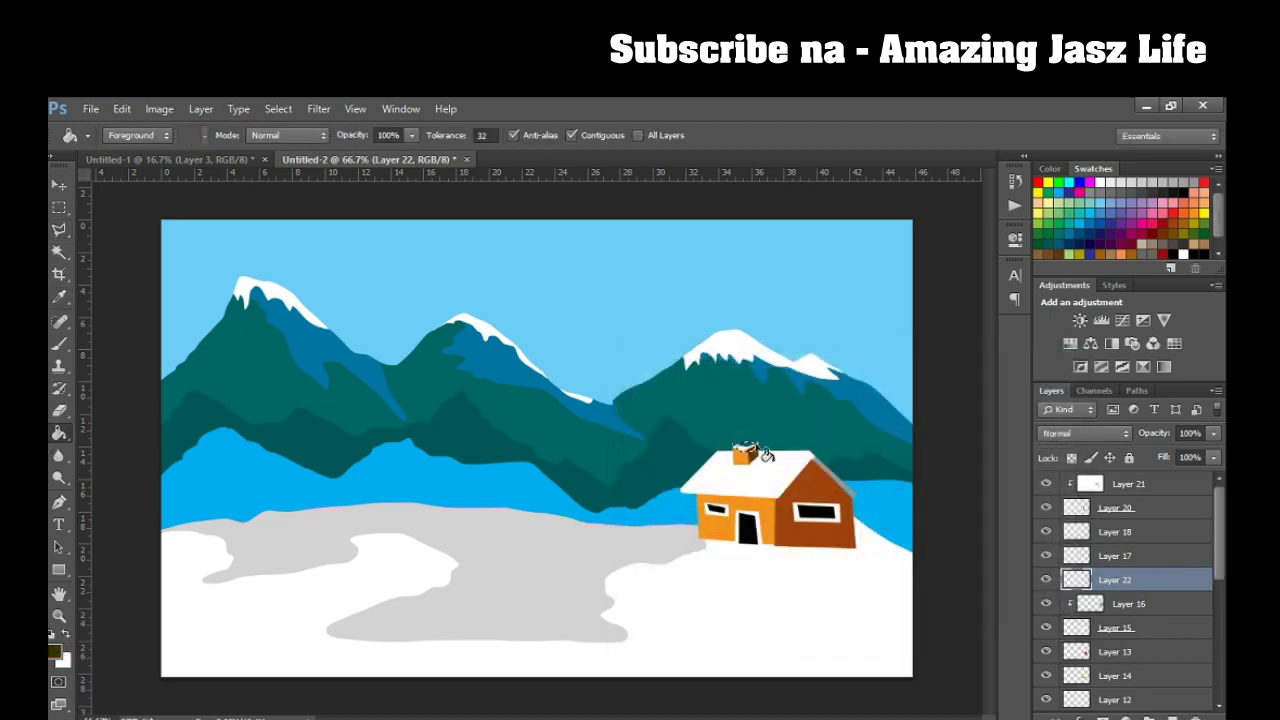
click(745, 447)
Begin a polygonal tree outline from the middle peak down to its trunk base in the snow.
click(60, 186)
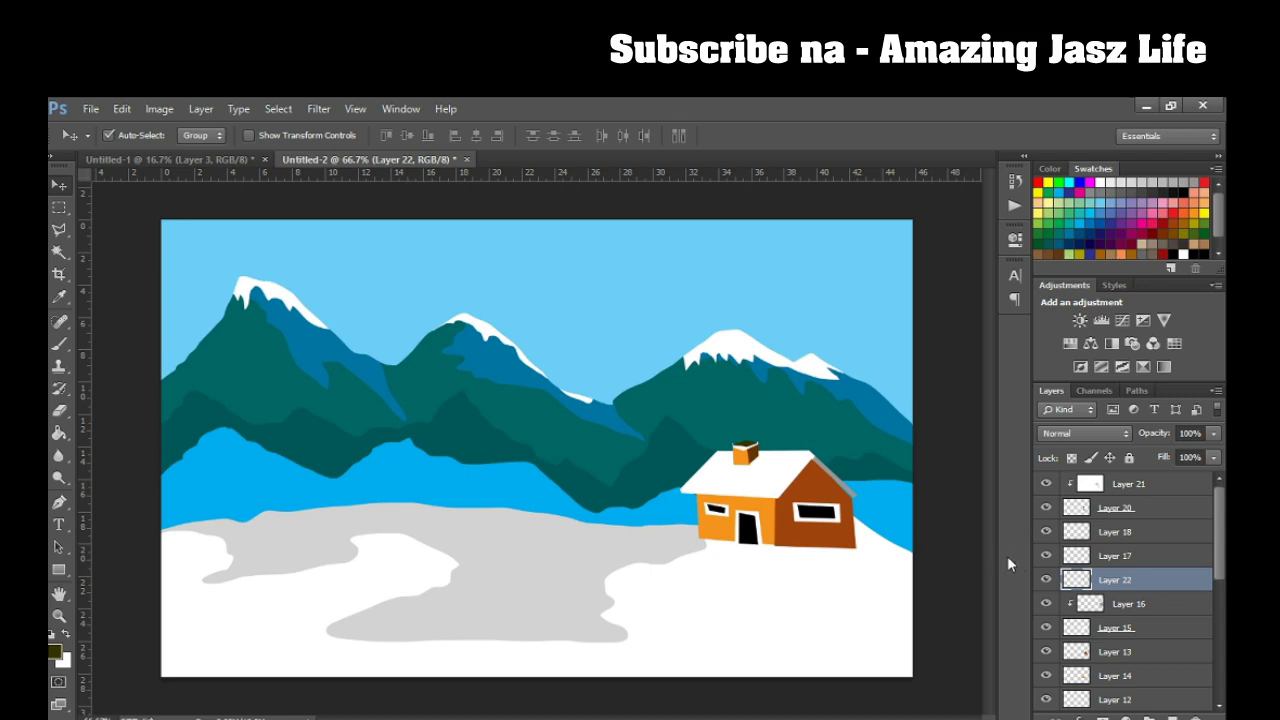
click(59, 229)
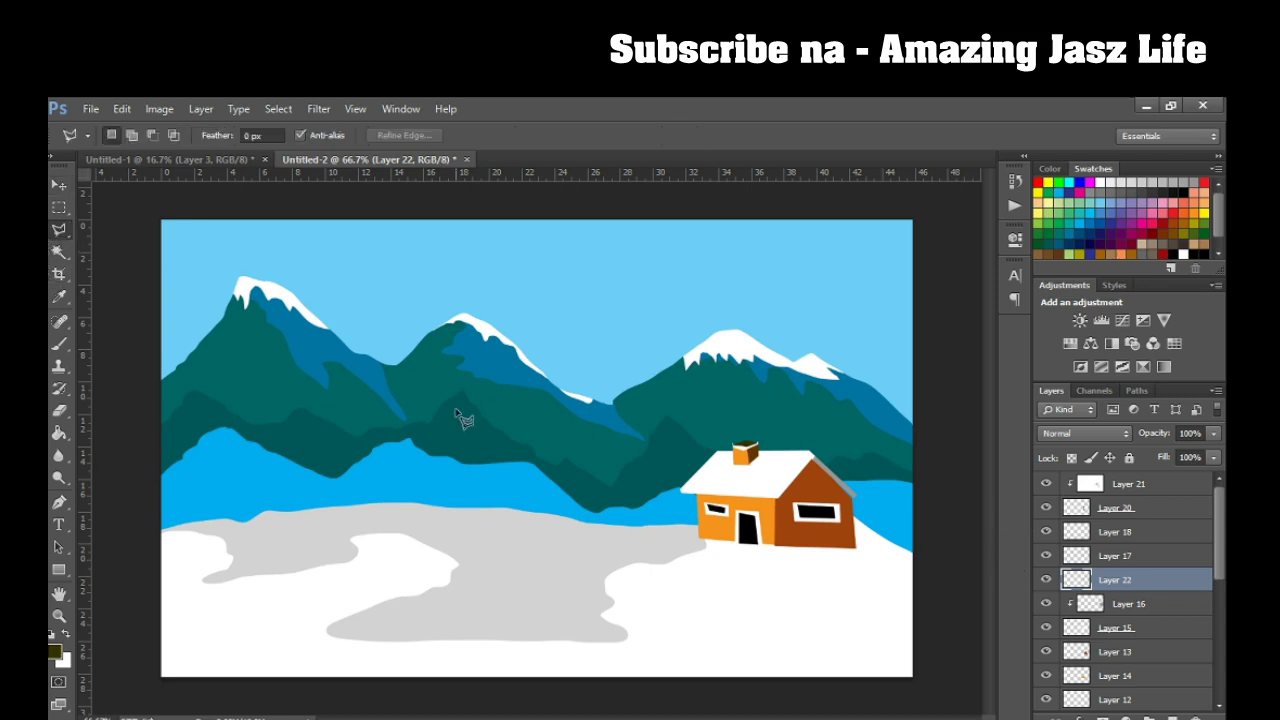
click(436, 329)
click(460, 455)
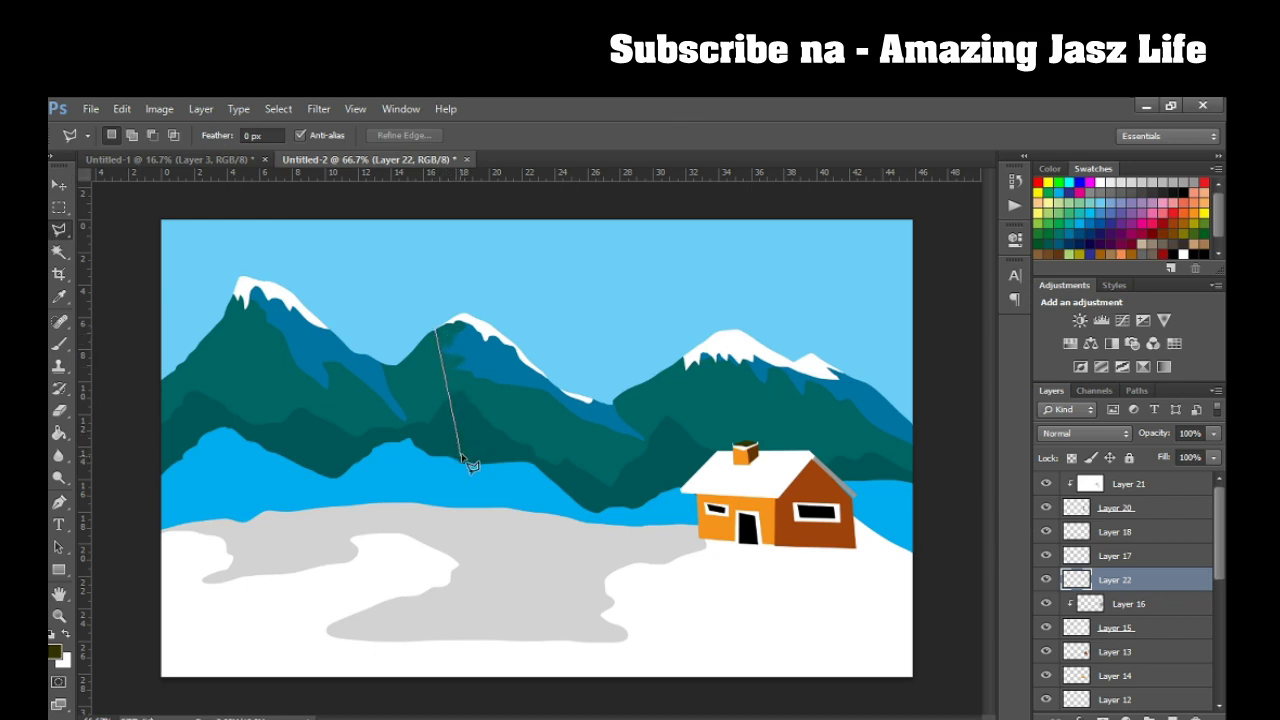
click(492, 509)
click(481, 531)
click(497, 549)
click(509, 549)
click(440, 578)
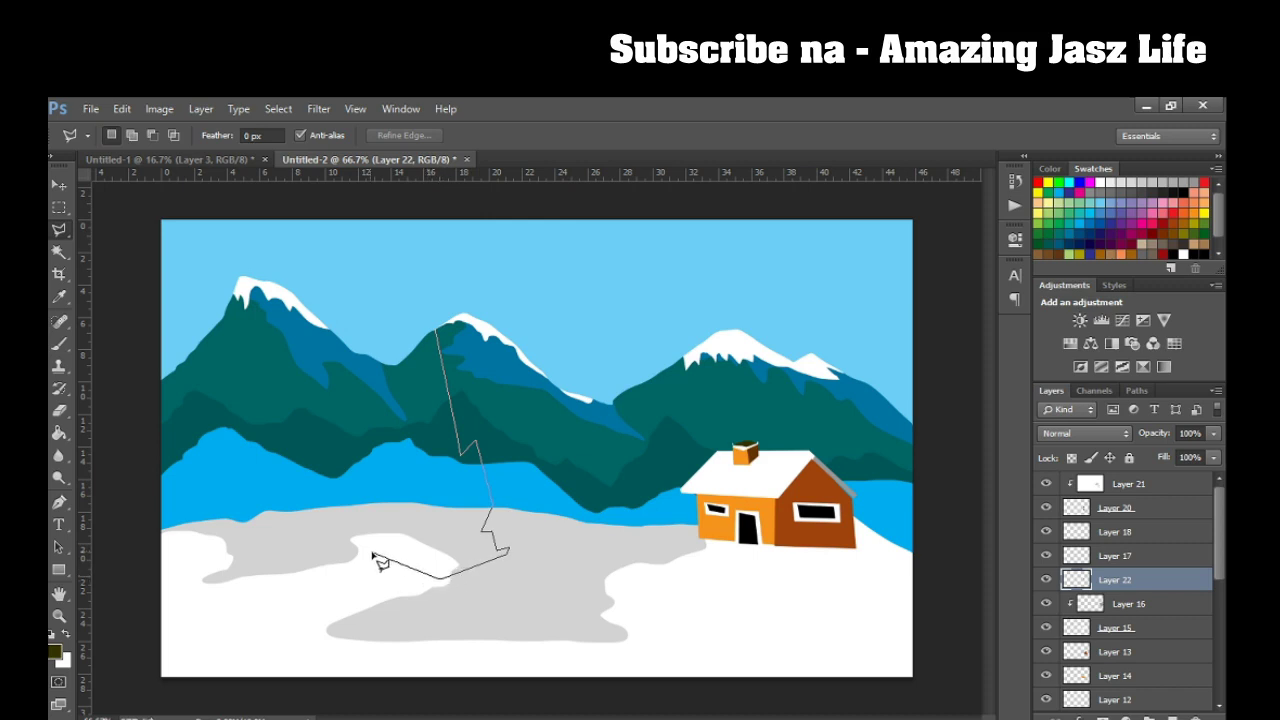
Close the tree outline up its jagged left side, then add a new layer for the tree.
click(368, 535)
click(374, 512)
click(390, 474)
click(401, 440)
click(416, 392)
click(424, 360)
click(436, 330)
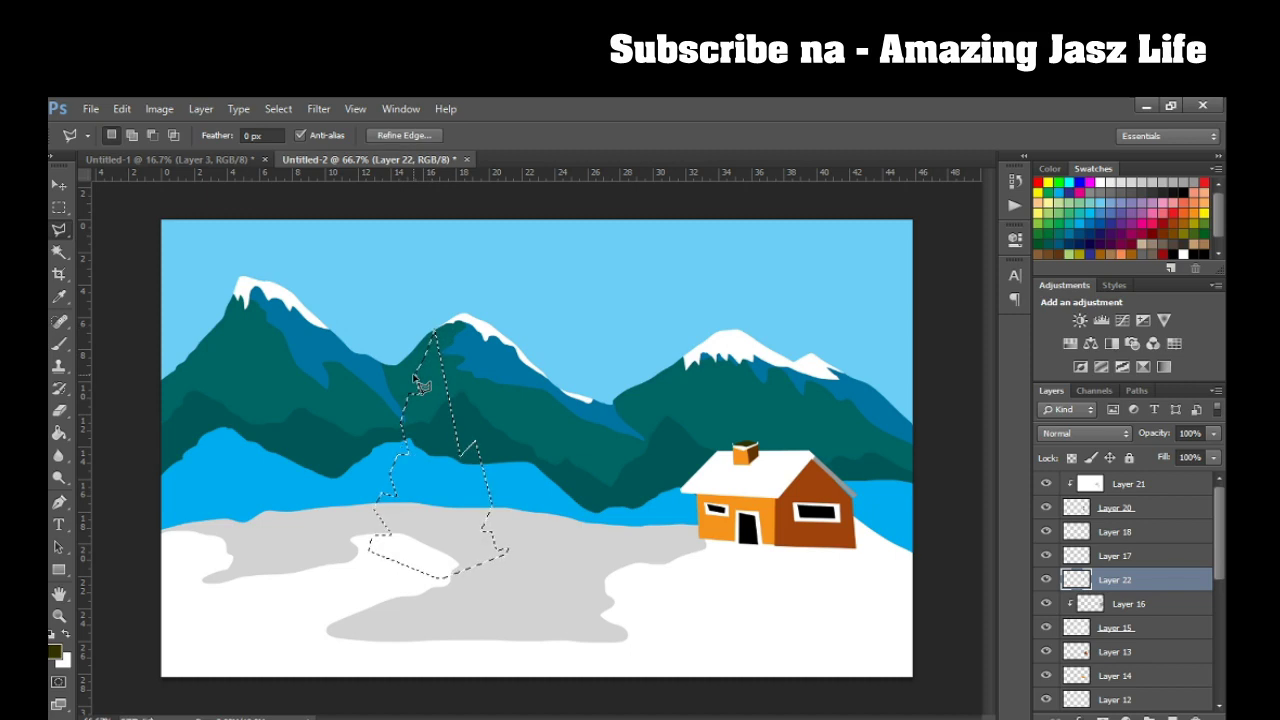
click(1172, 486)
click(1174, 716)
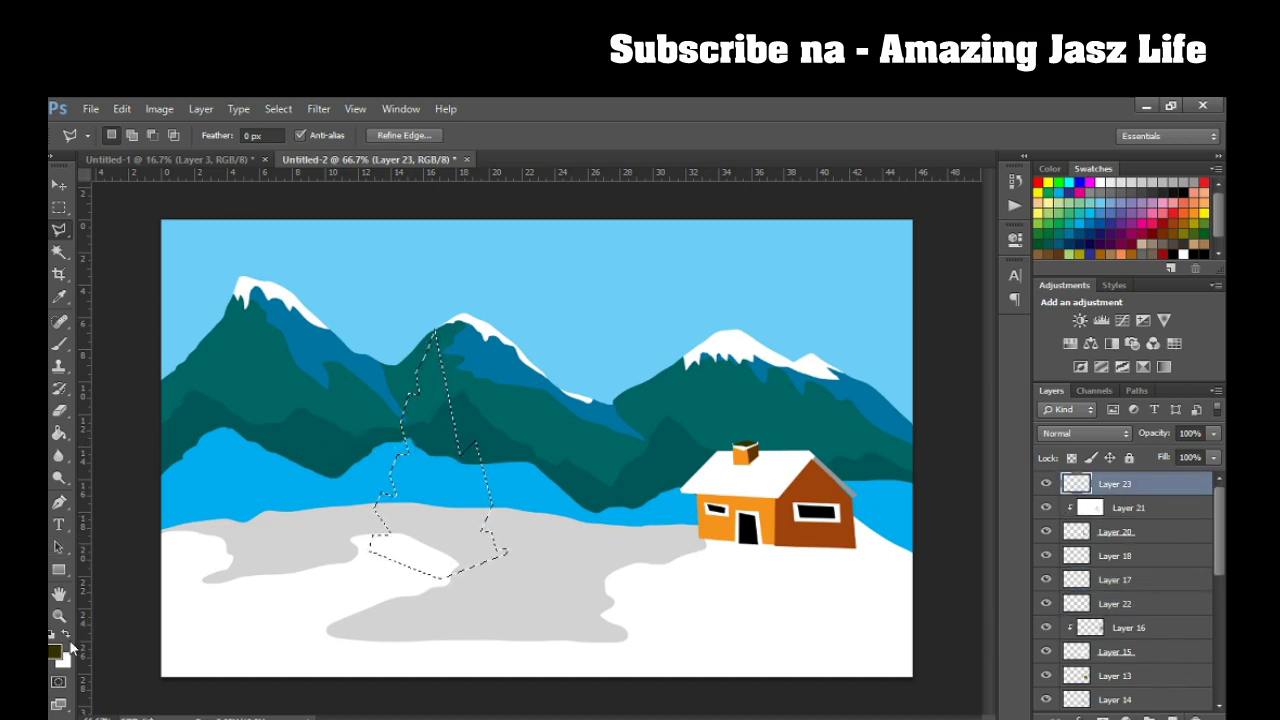
Fill the tree selection with grey #999999 and move the tree to the left slope.
click(54, 651)
text(999999)
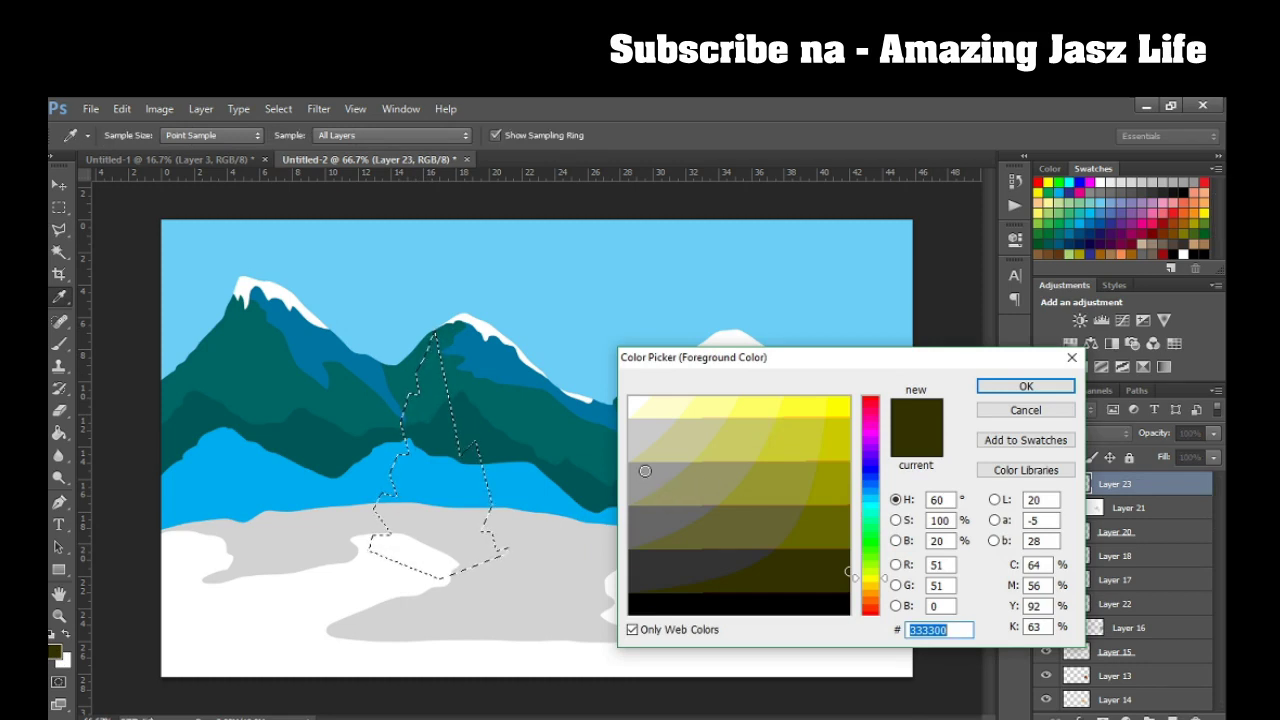
key(Return)
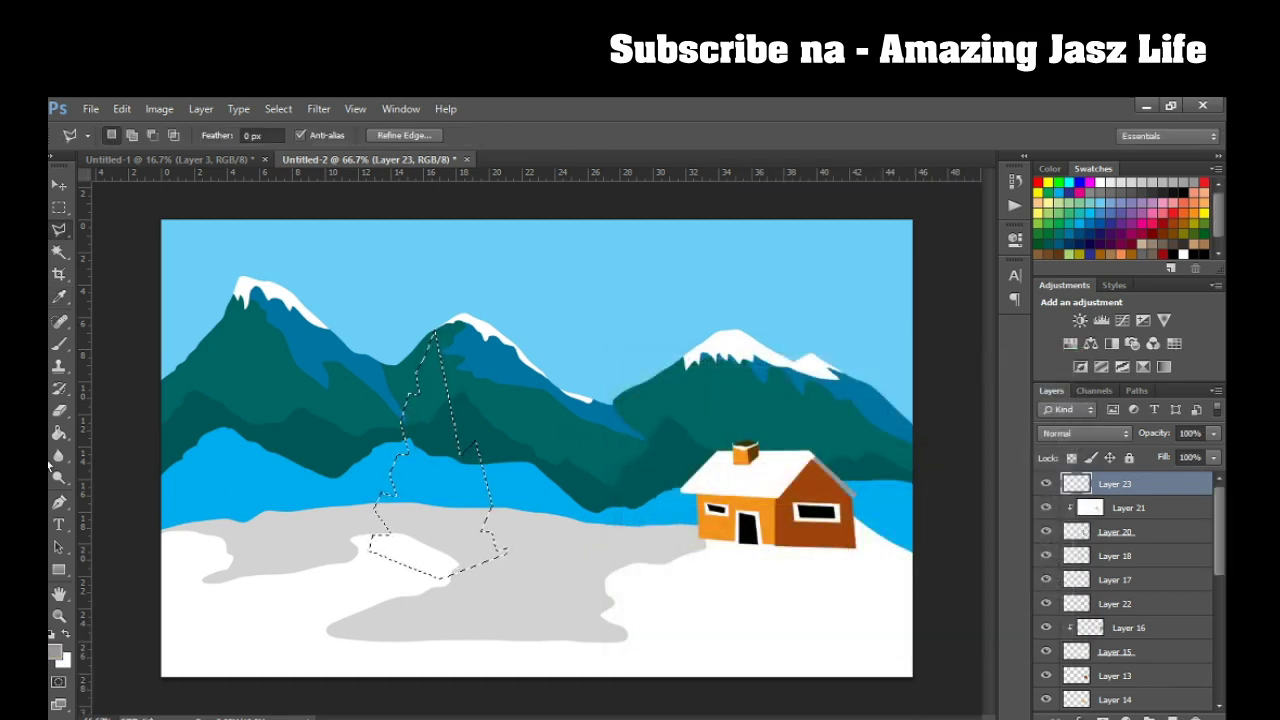
click(59, 433)
click(440, 512)
key(ctrl+d)
click(59, 185)
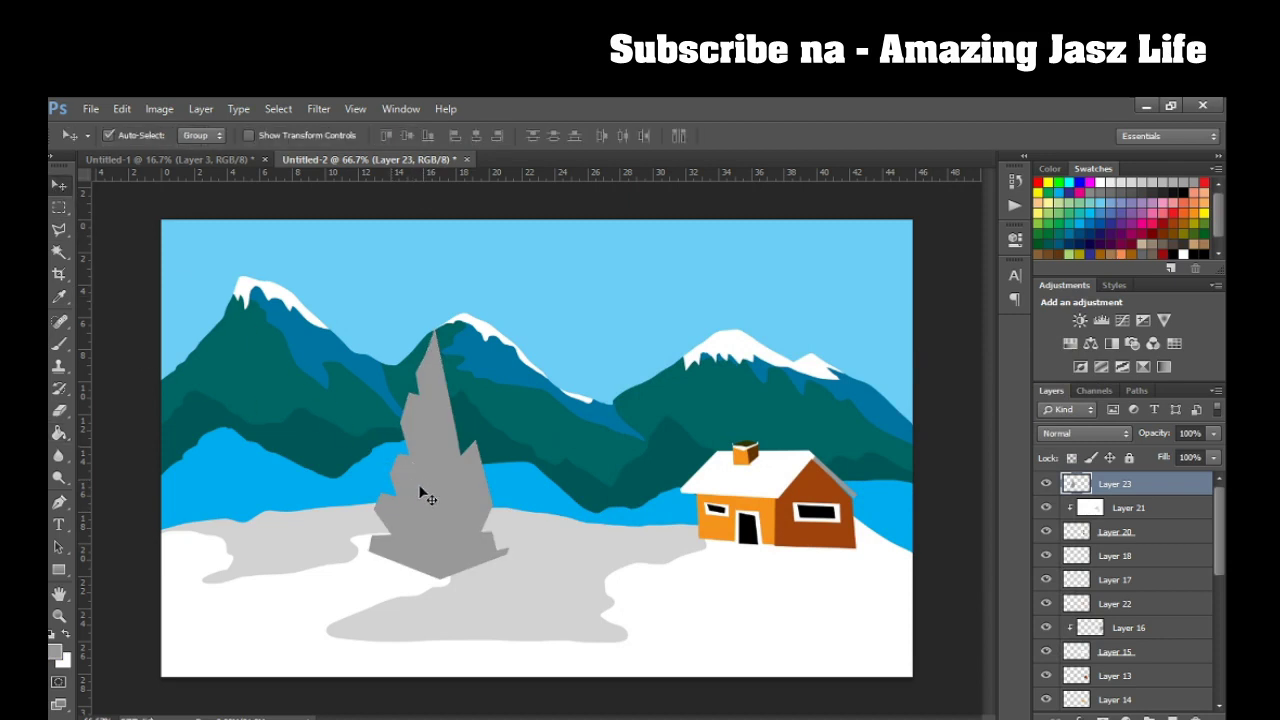
drag(420, 490, 236, 477)
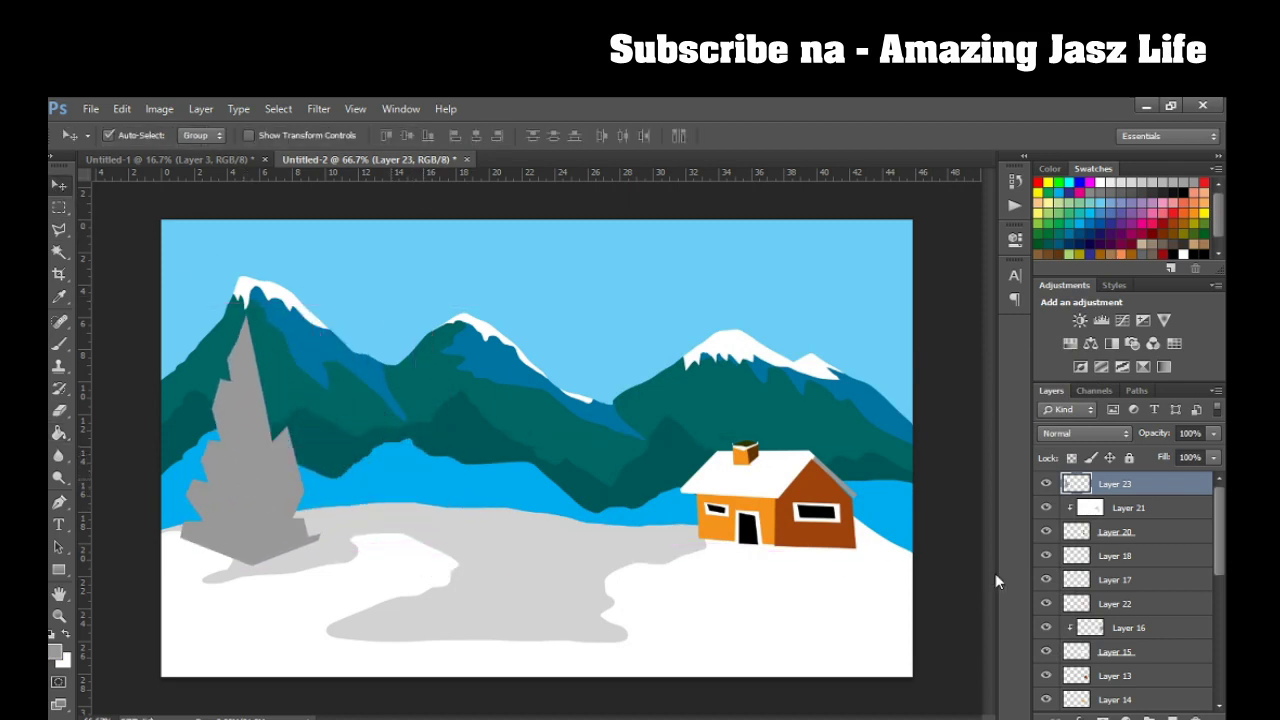
Add a new layer clipped to the tree and fill it white.
key(ctrl+shift+alt+n)
right_click(1129, 485)
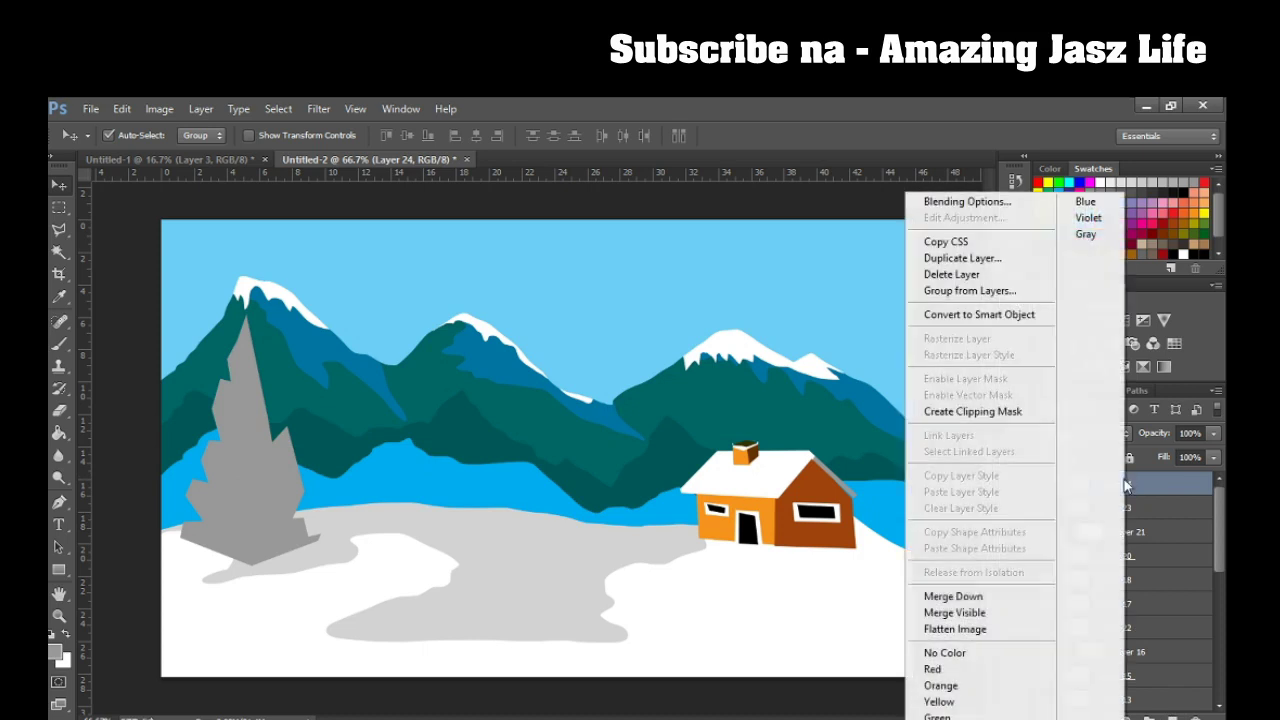
click(960, 412)
click(67, 633)
key(g)
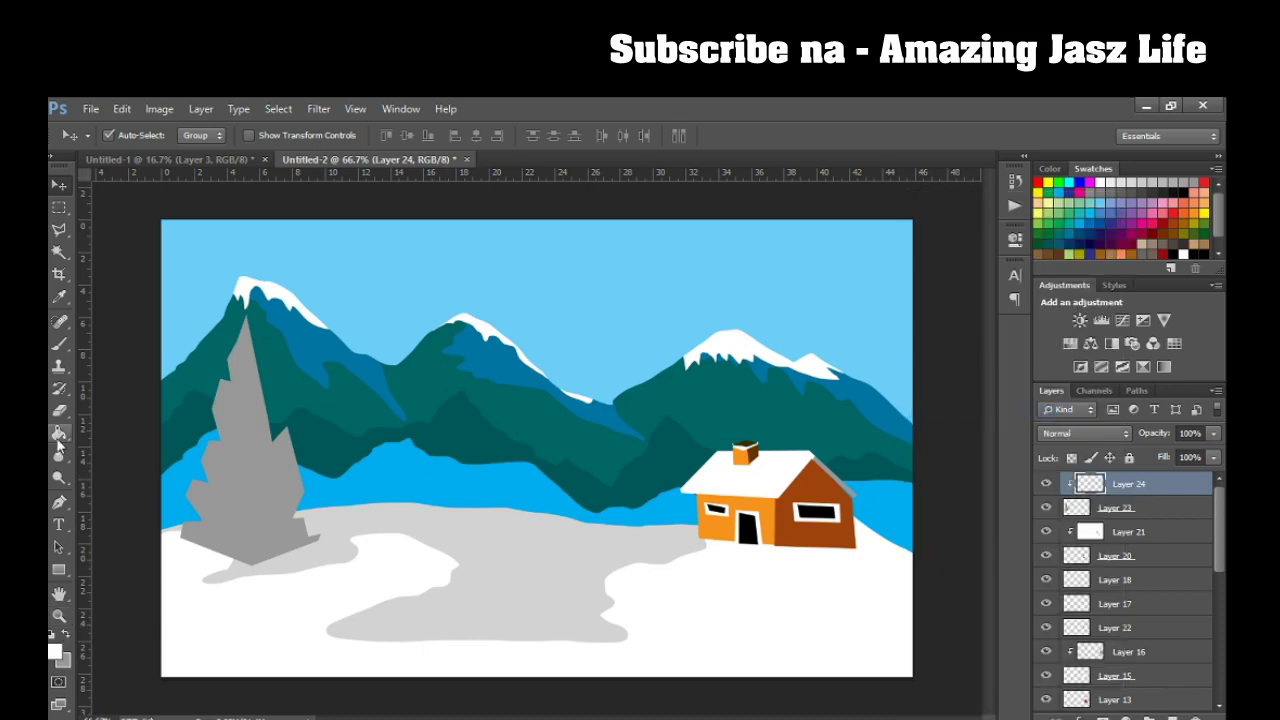
click(270, 527)
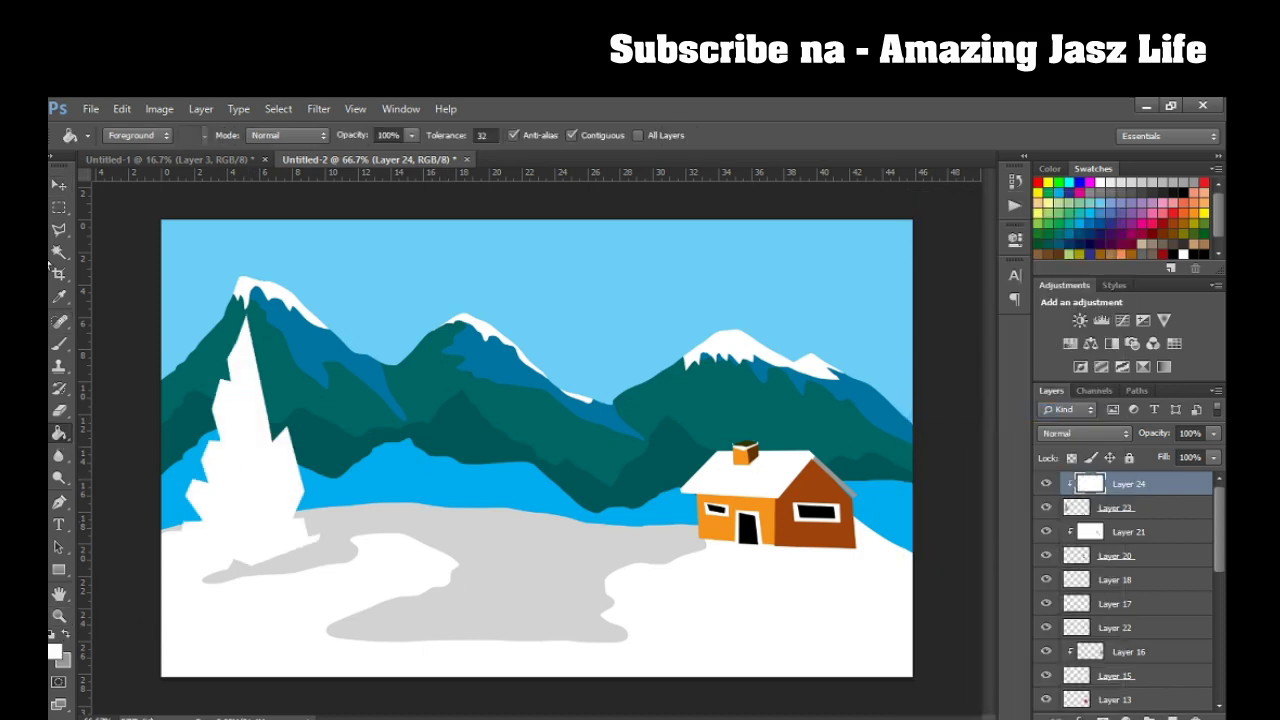
Fill the overlay's left half grey and lower the overlay's opacity to about 24%.
click(59, 207)
mouse_move(188, 294)
mouse_down()
mouse_move(256, 591)
mouse_move(244, 590)
mouse_up()
key(ctrl+BackSpace)
key(ctrl+d)
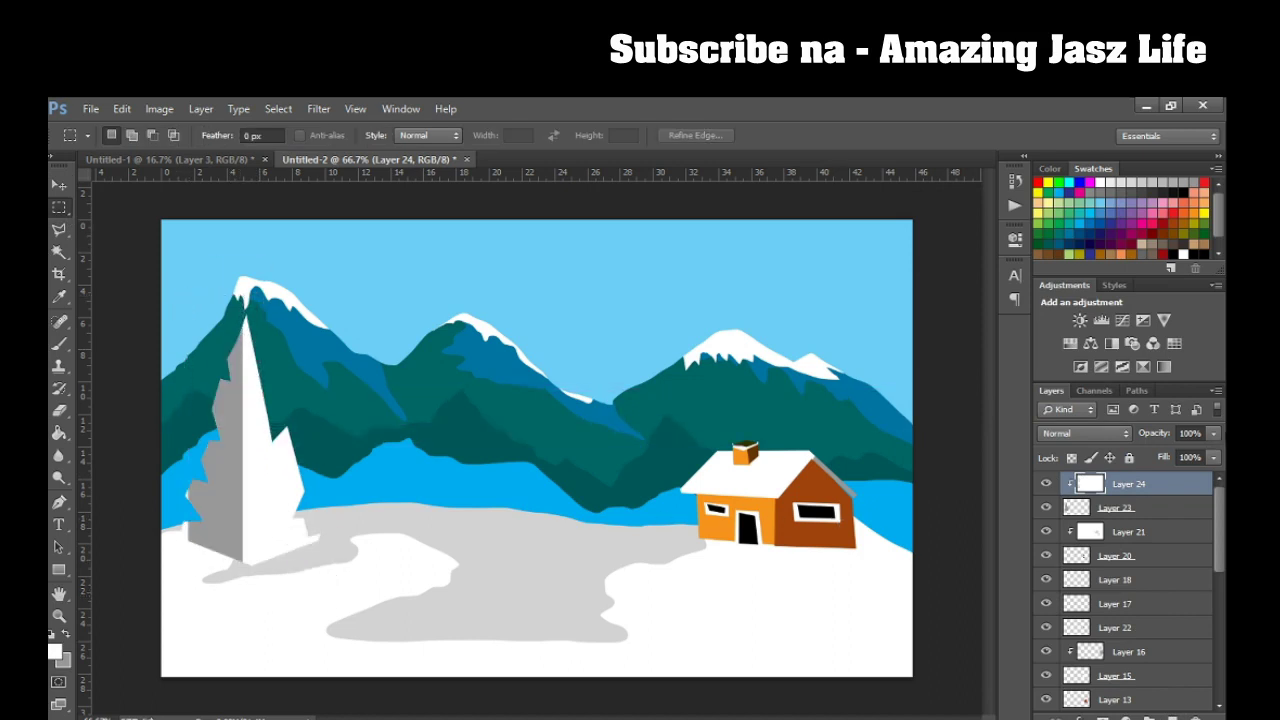
drag(1192, 456, 1175, 451)
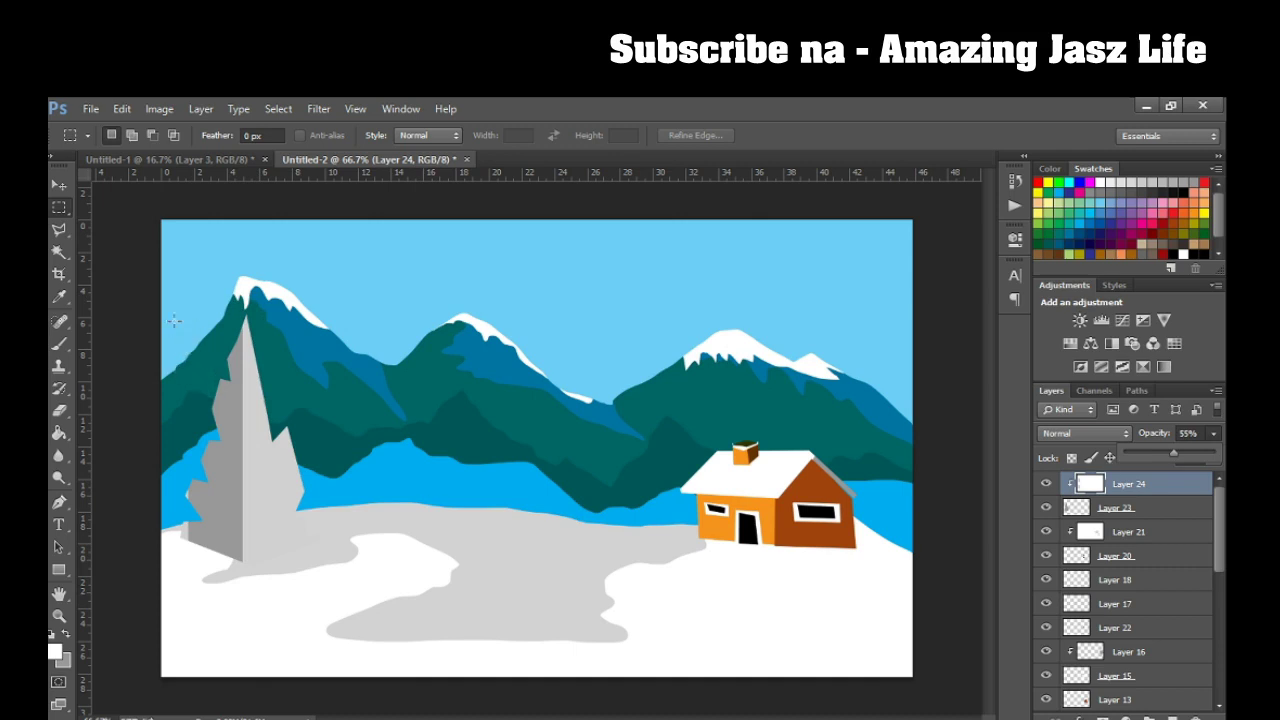
drag(170, 300, 238, 560)
key(ctrl+d)
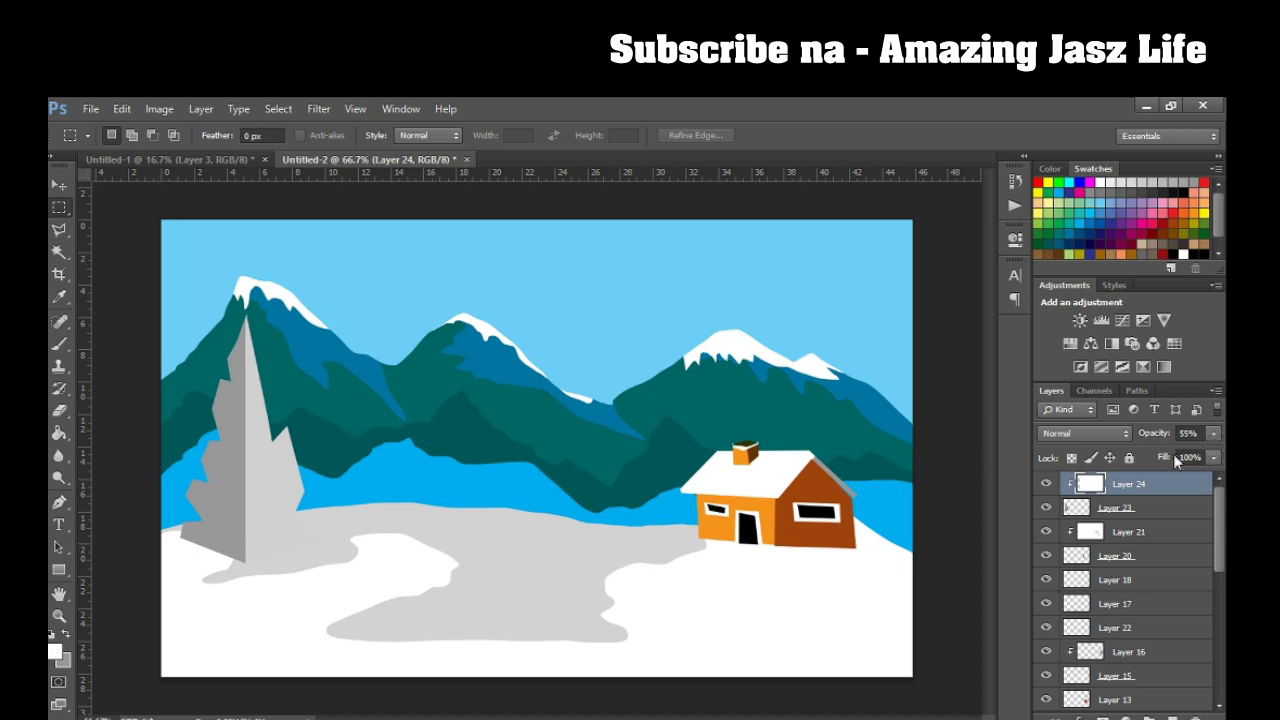
click(1213, 433)
drag(1184, 449, 1153, 452)
key(l)
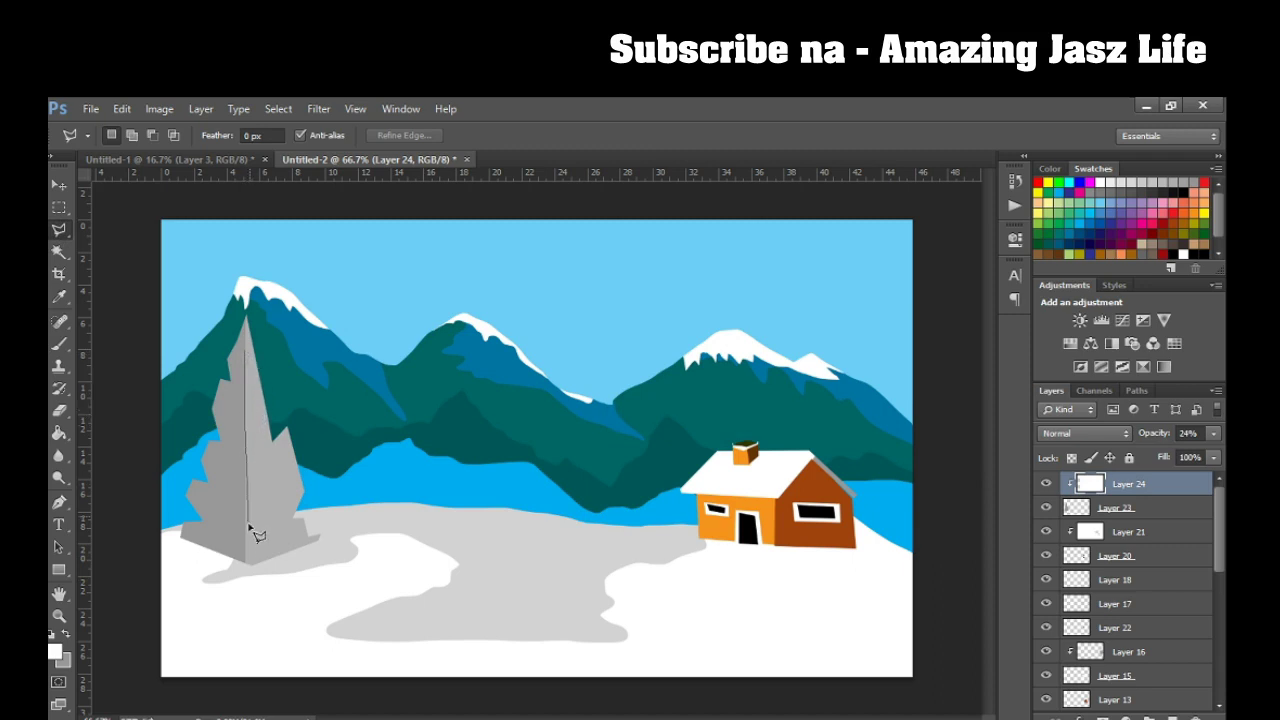
Outline the tree's trunk and fill it brown on a new layer.
click(257, 648)
click(242, 646)
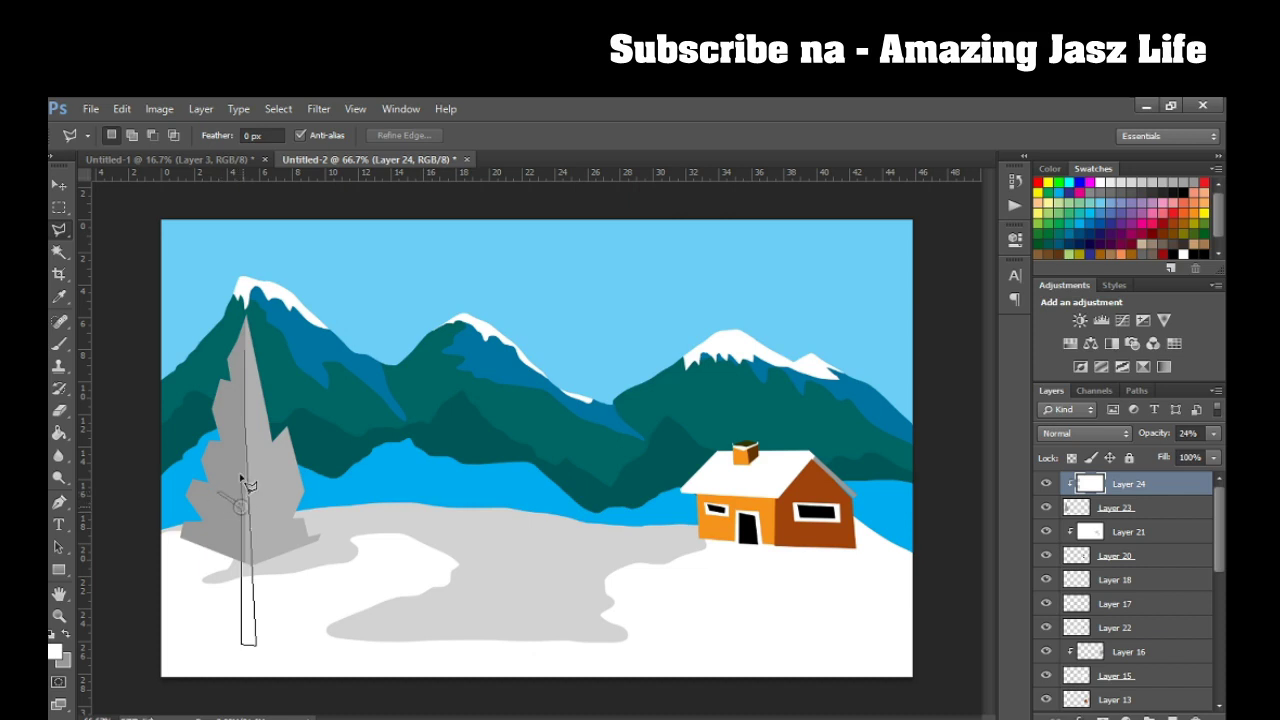
click(246, 352)
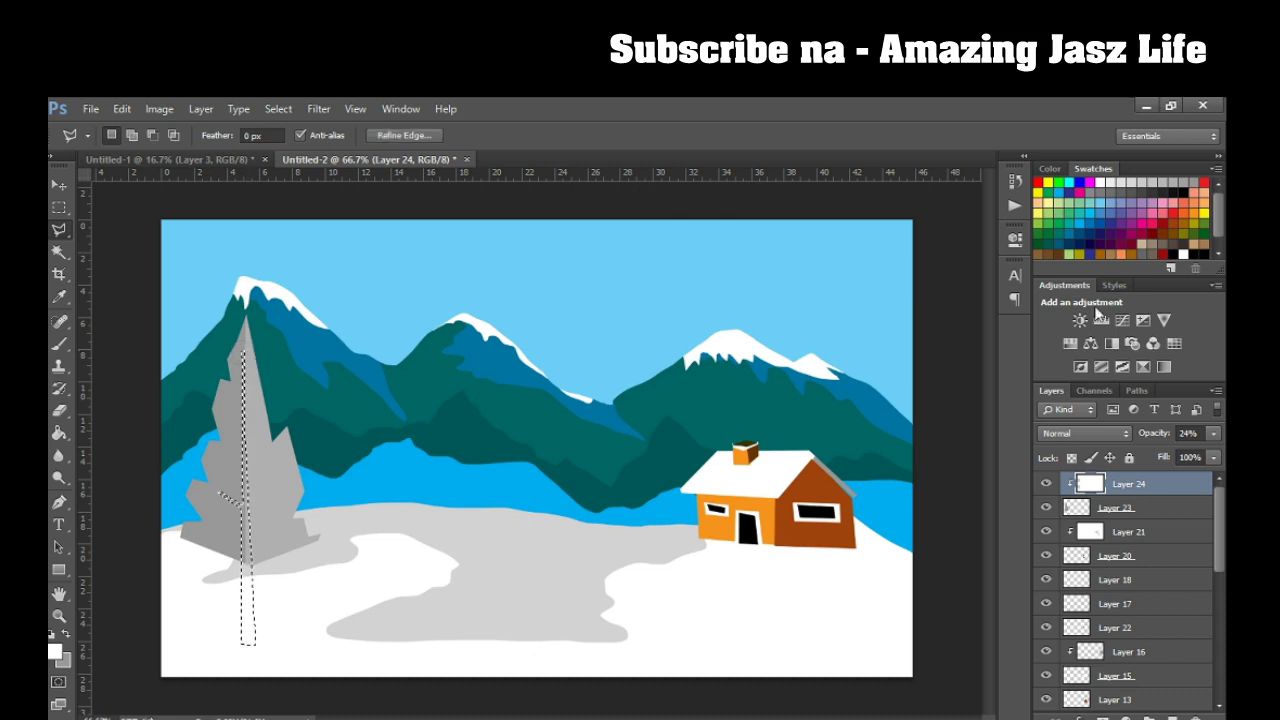
click(1058, 248)
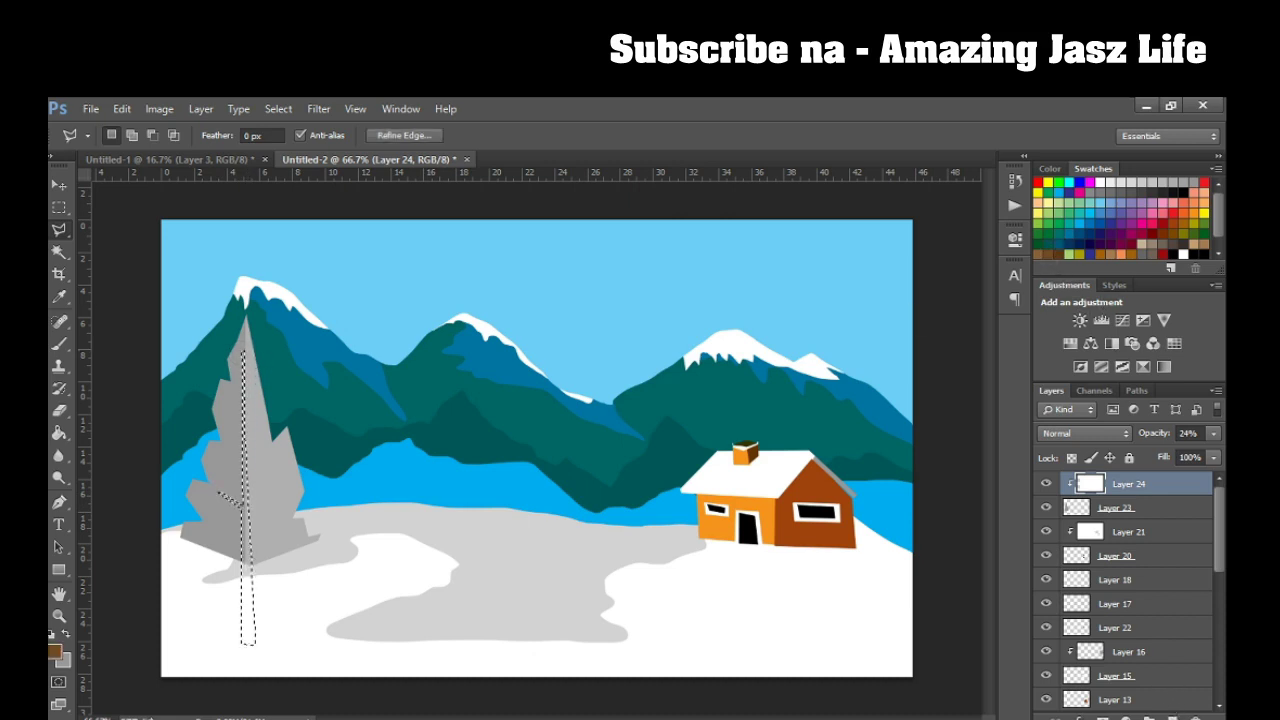
click(1172, 716)
click(59, 433)
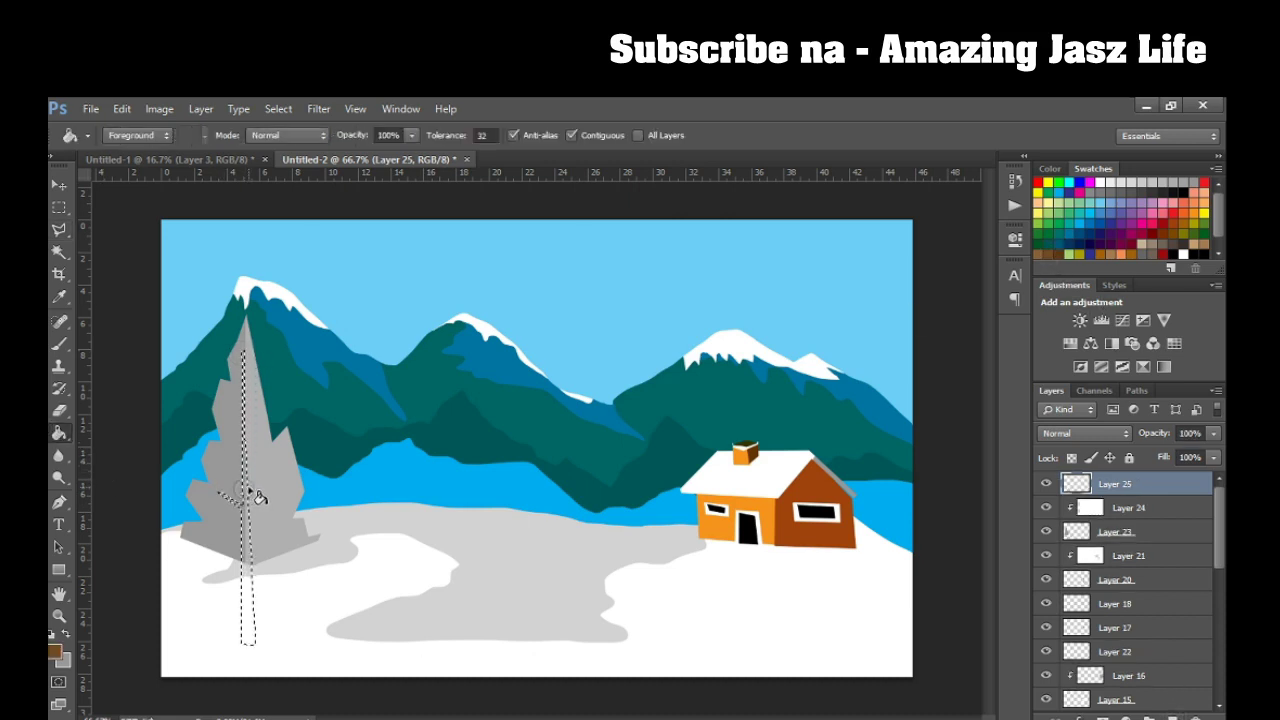
click(248, 490)
key(ctrl+d)
Outline several angled branches on the tree and fill them brown.
click(59, 229)
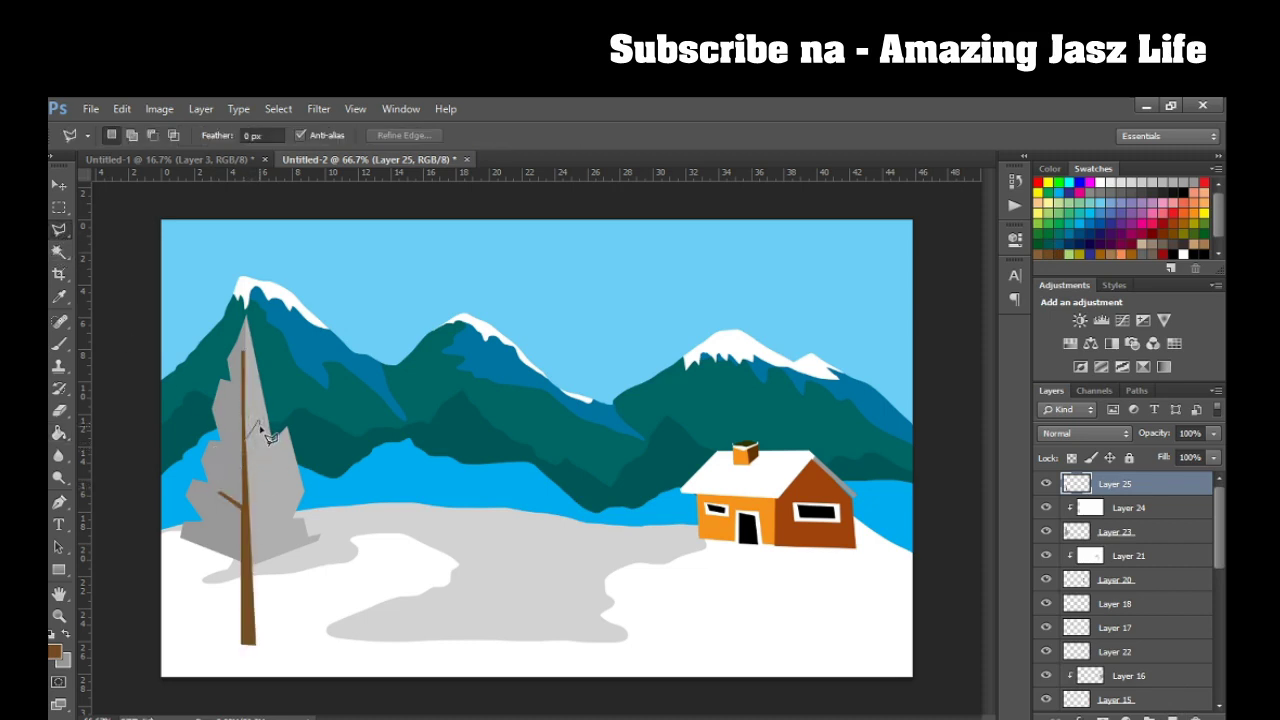
click(248, 447)
key(shift)
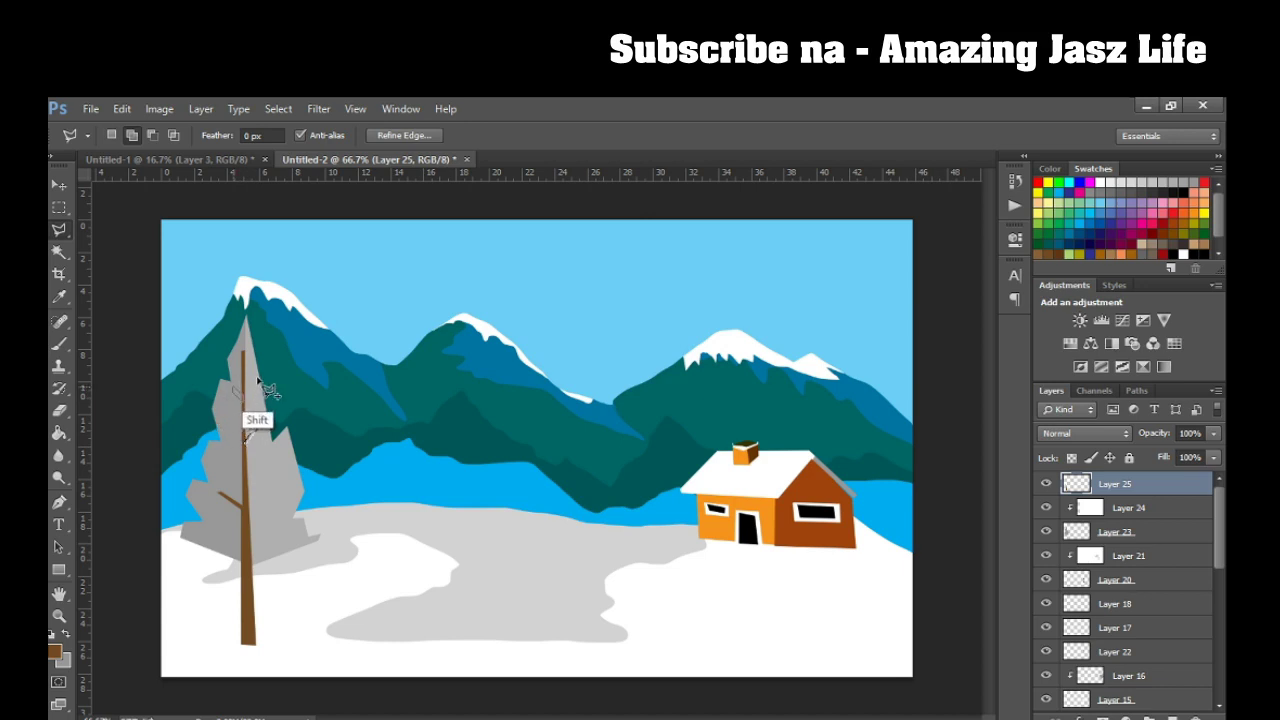
key(g)
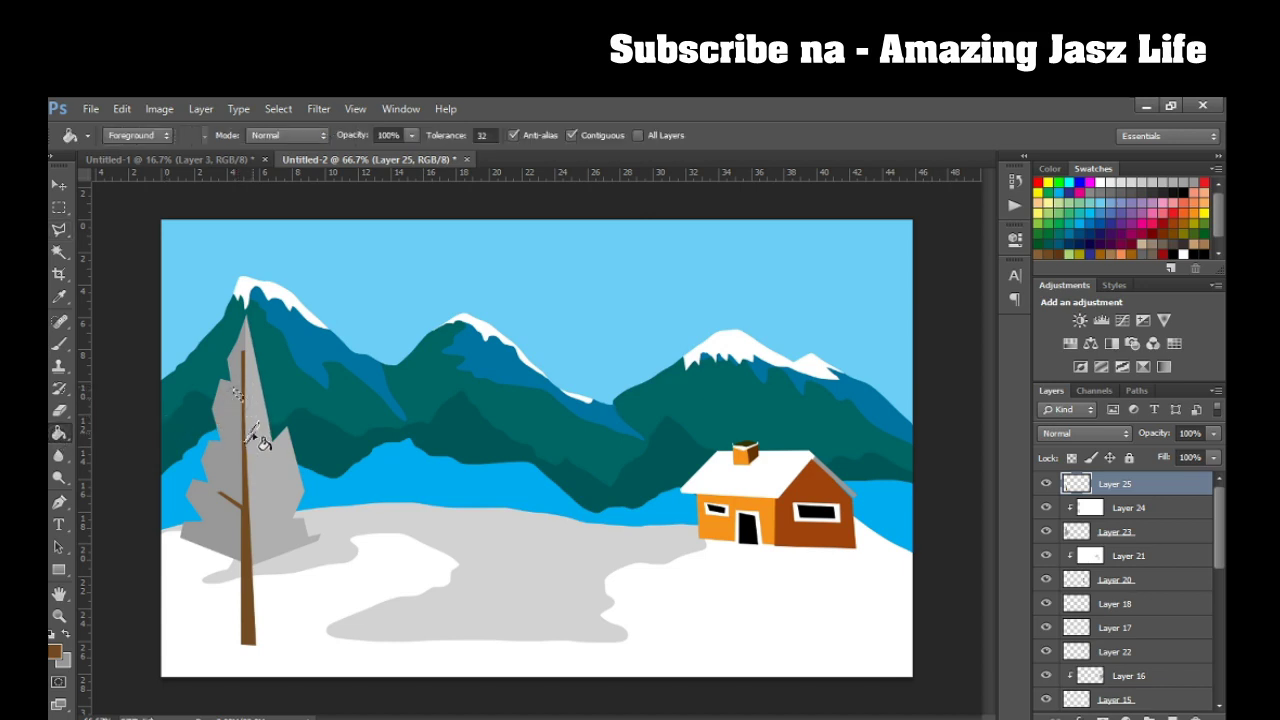
click(260, 440)
key(ctrl+d)
click(59, 186)
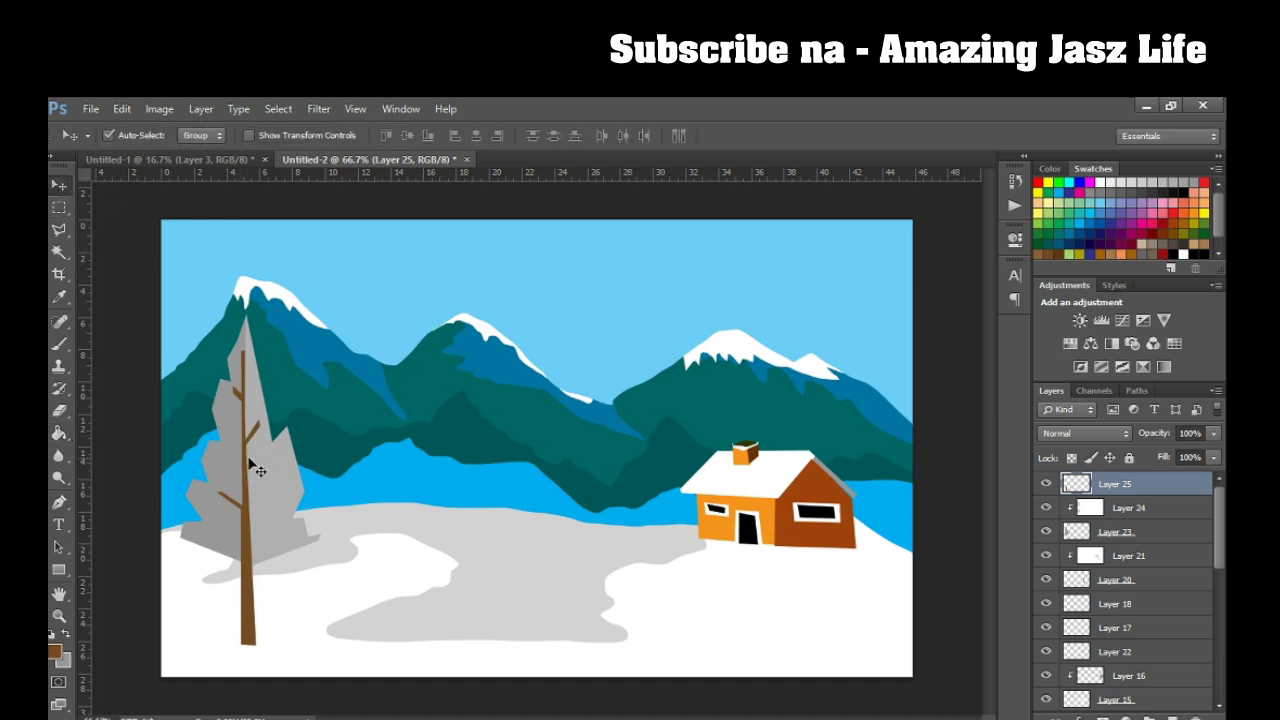
Merge Layers 23, 24 and 25 into a single tree layer.
key(ctrl+t)
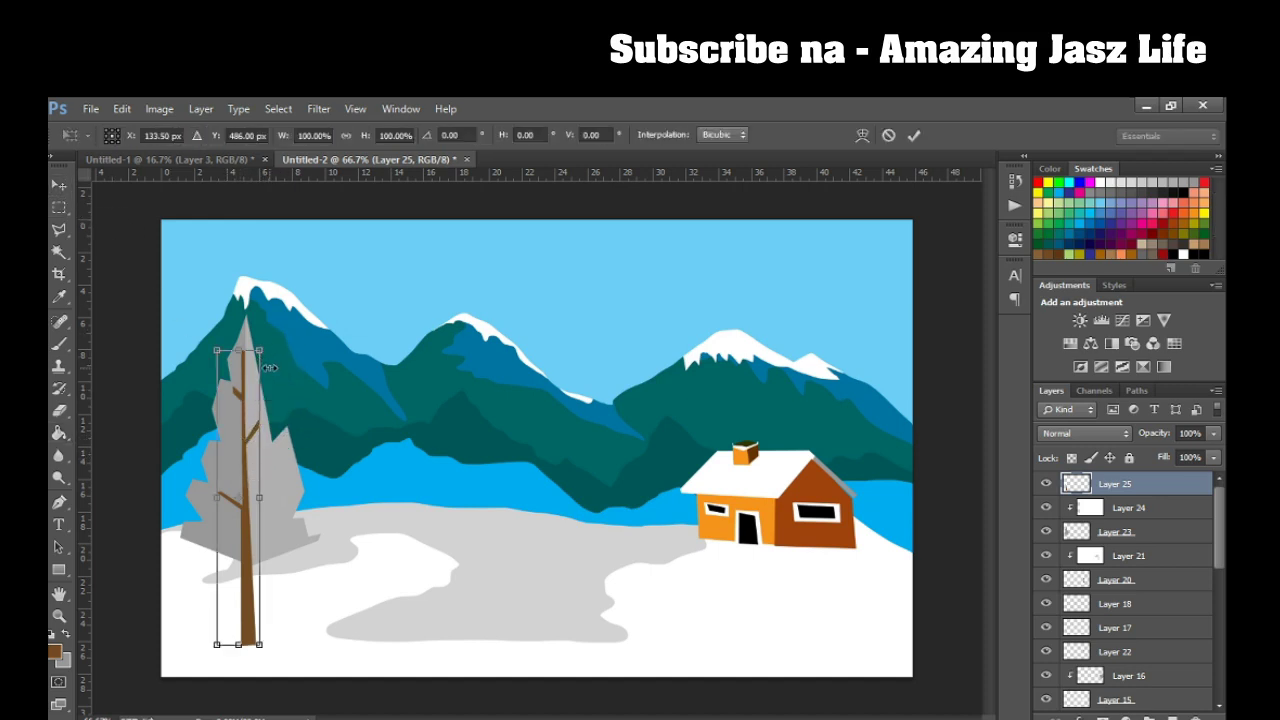
key(Return)
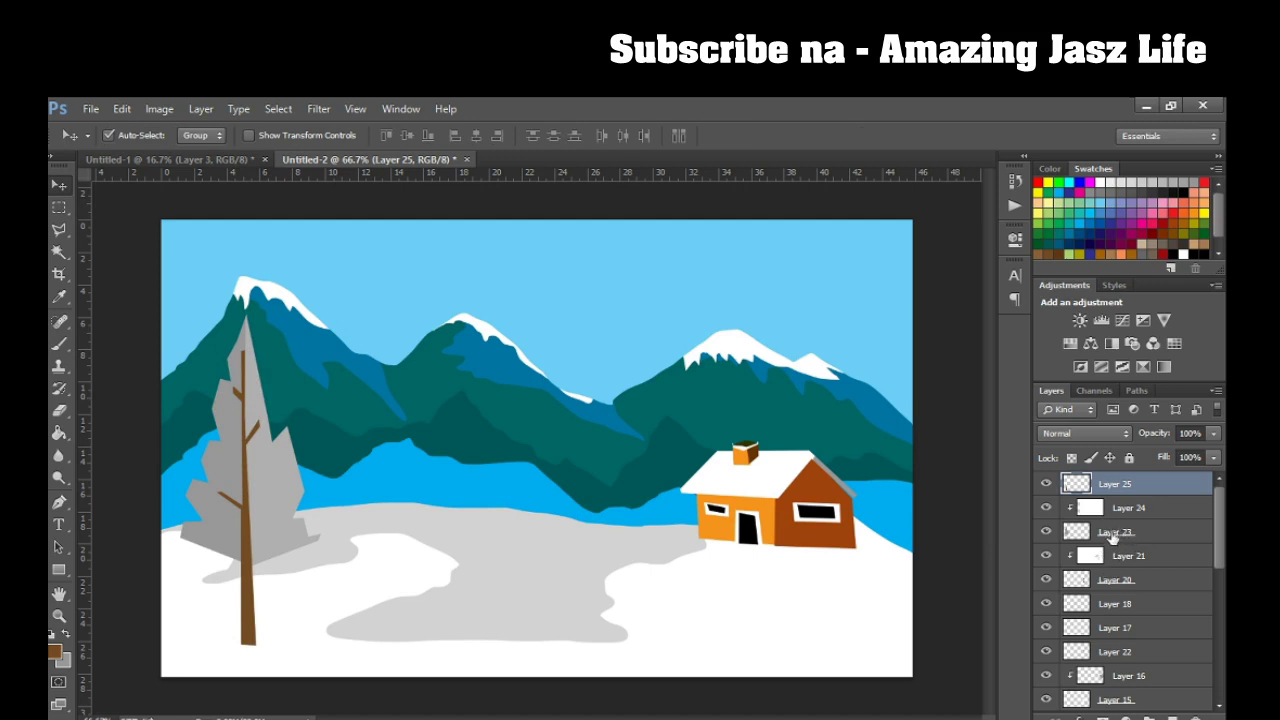
ctrl+click(1113, 535)
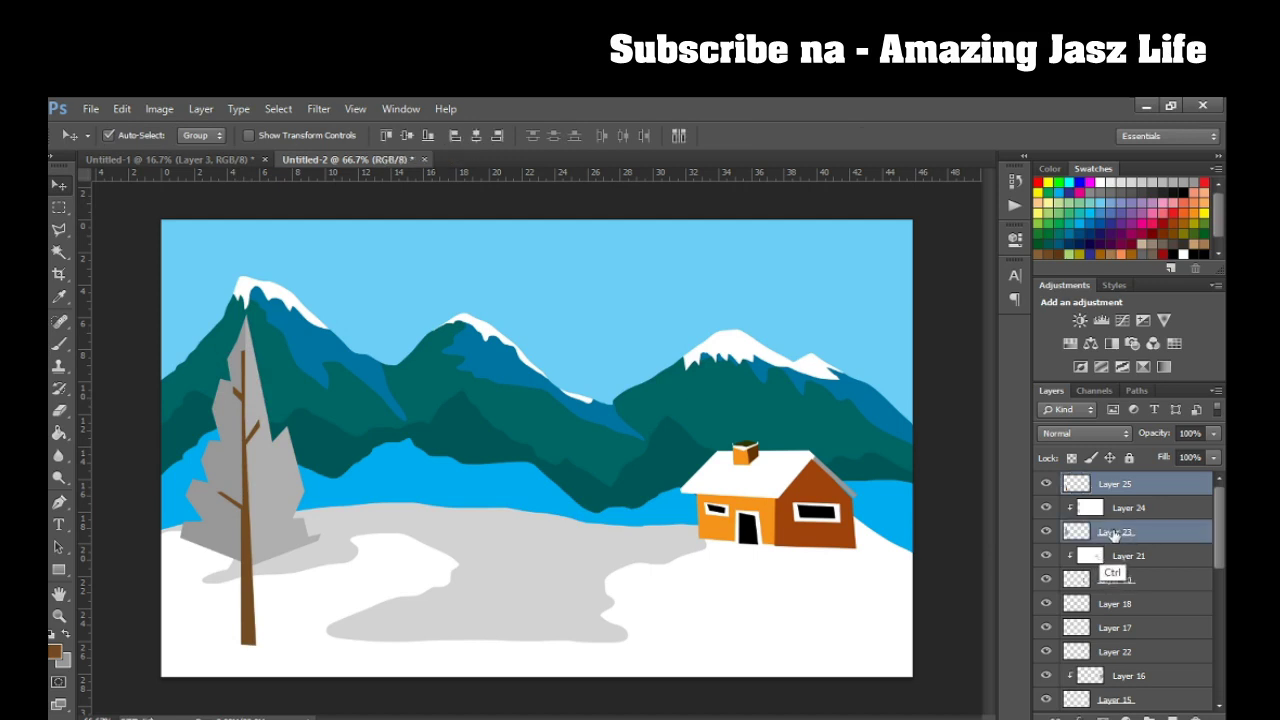
ctrl+click(1122, 510)
right_click(1122, 512)
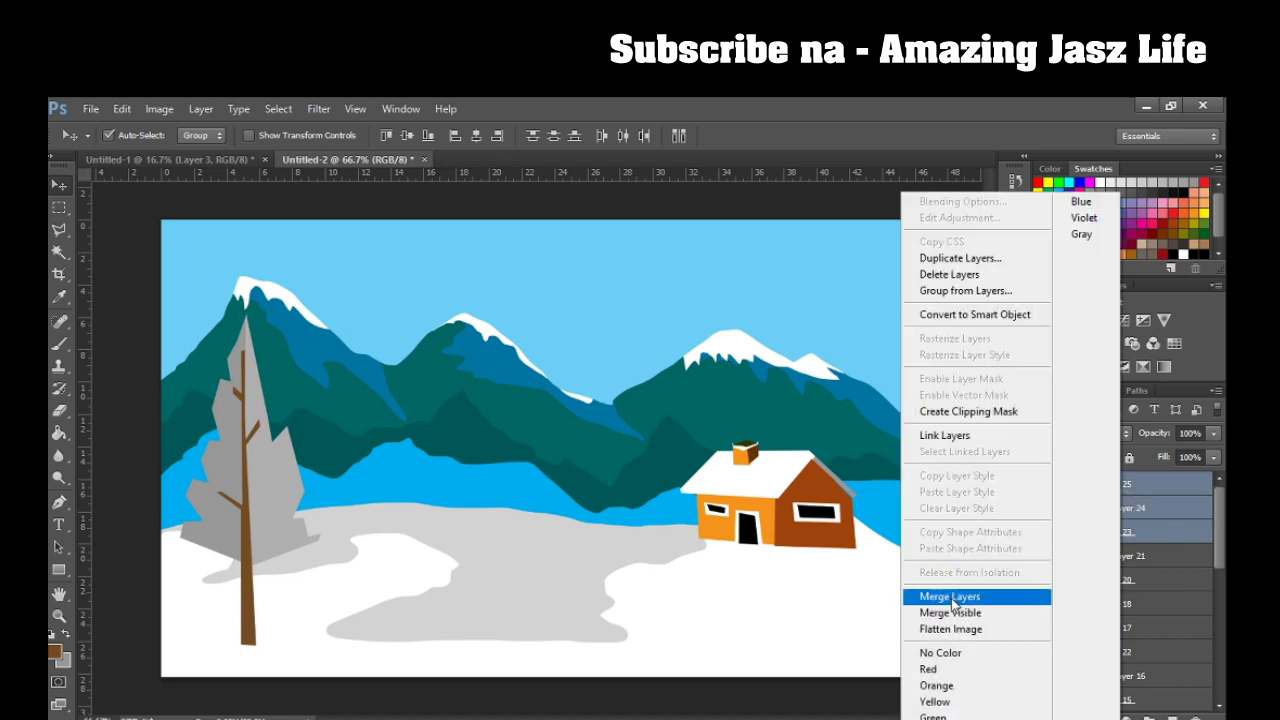
click(952, 598)
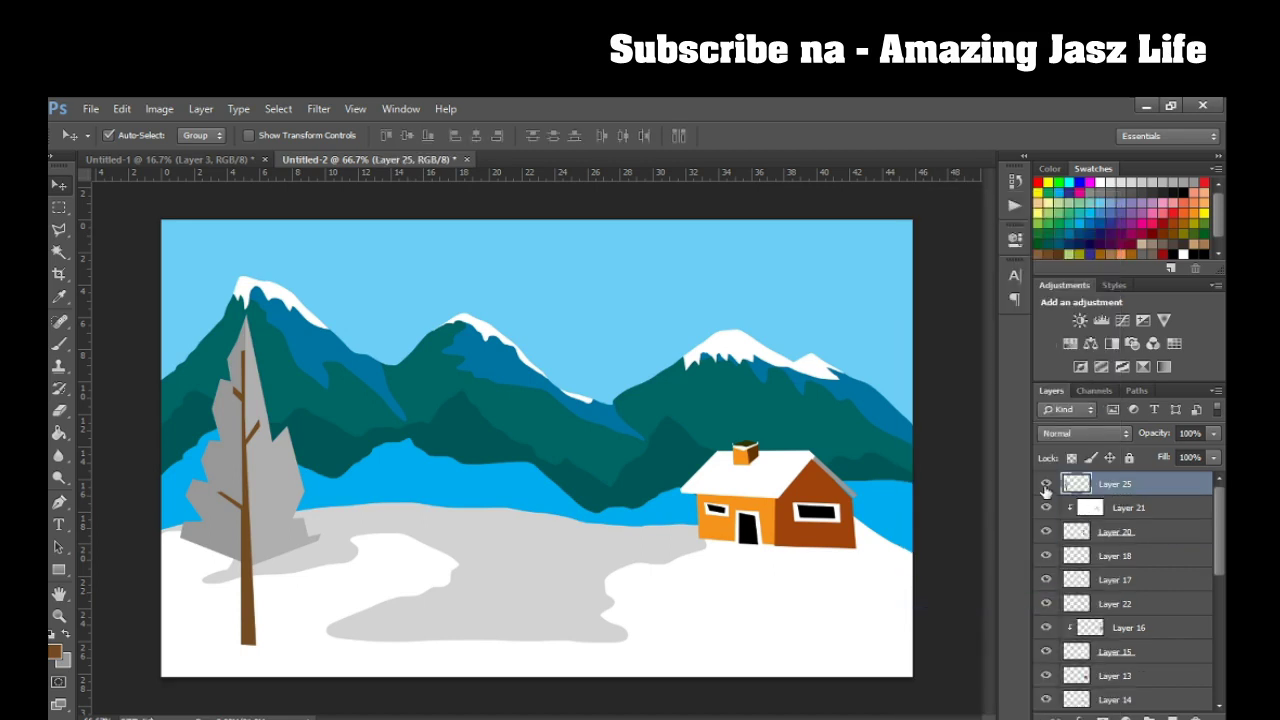
click(1046, 485)
click(1047, 485)
Place a copy of the tree on the right side, layered between Layer 14 and Layer 12.
key(ctrl+j)
mouse_move(260, 500)
mouse_down()
mouse_move(371, 434)
mouse_move(870, 417)
mouse_up()
drag(1122, 487, 1100, 700)
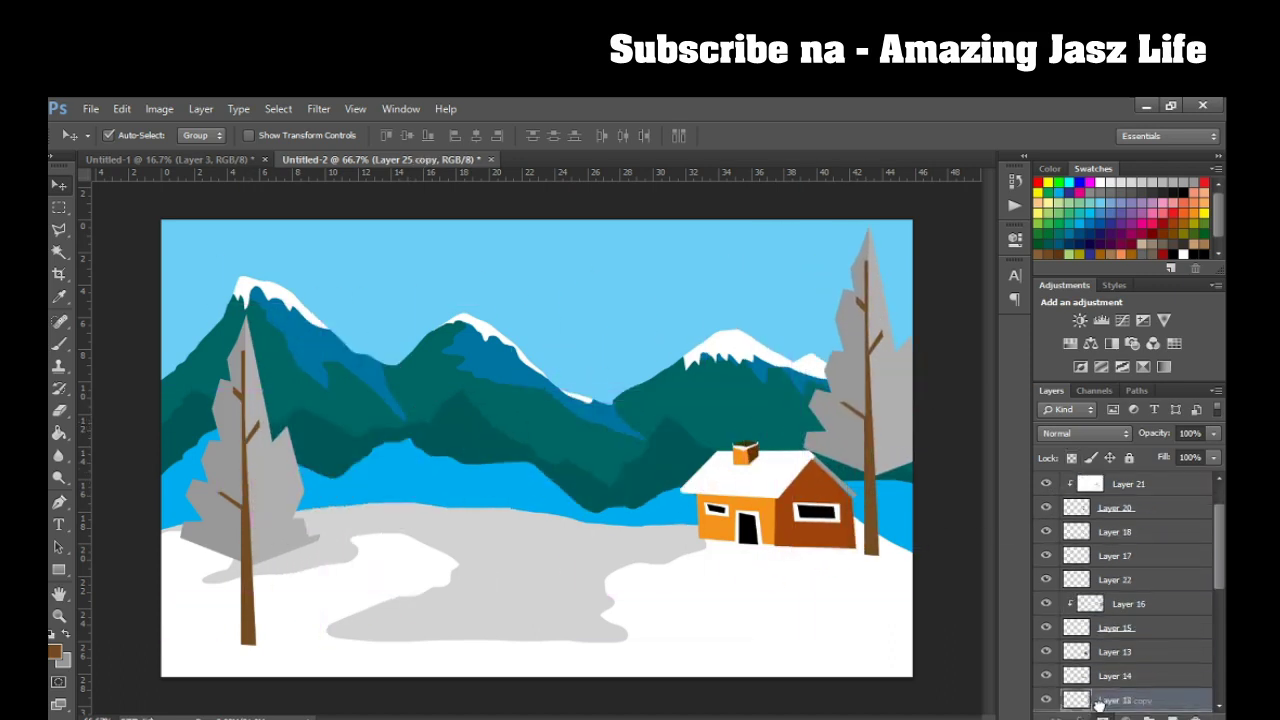
mouse_move(1100, 705)
mouse_down()
mouse_move(1117, 625)
mouse_move(1092, 630)
mouse_up()
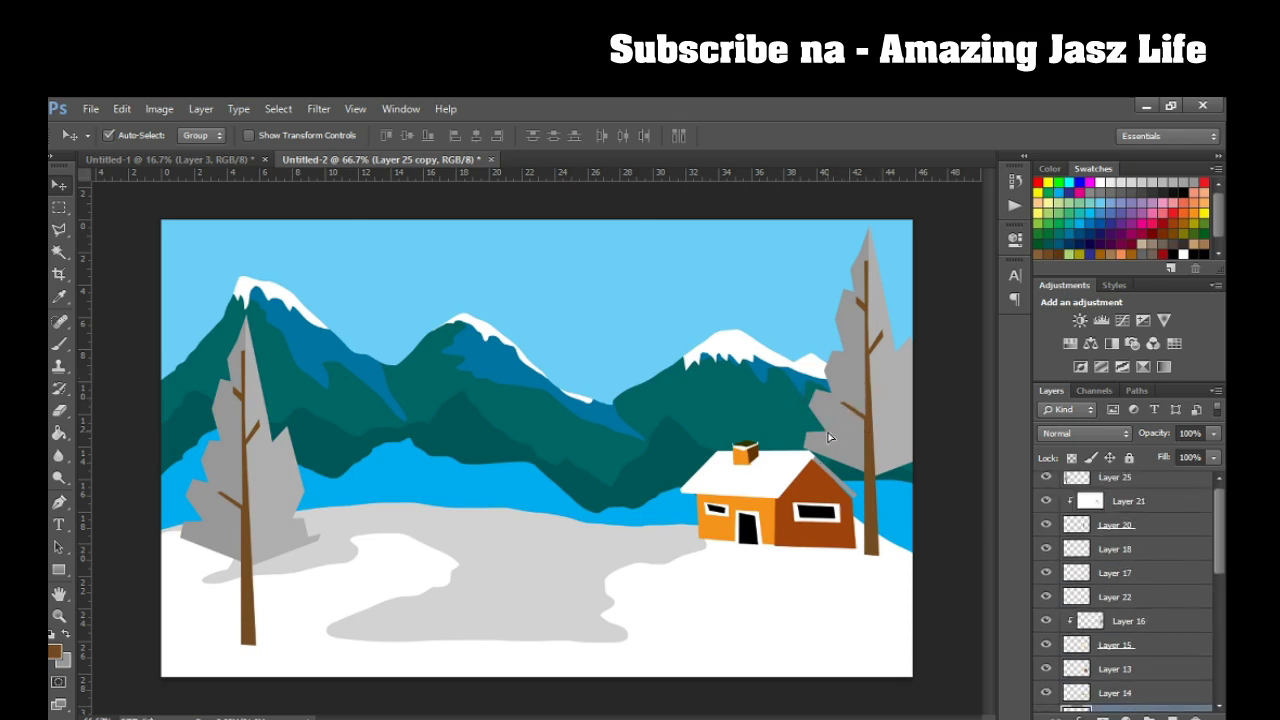
Shrink the right-hand tree to about 67% and flip it horizontally.
scroll(1215, 559, down, 2)
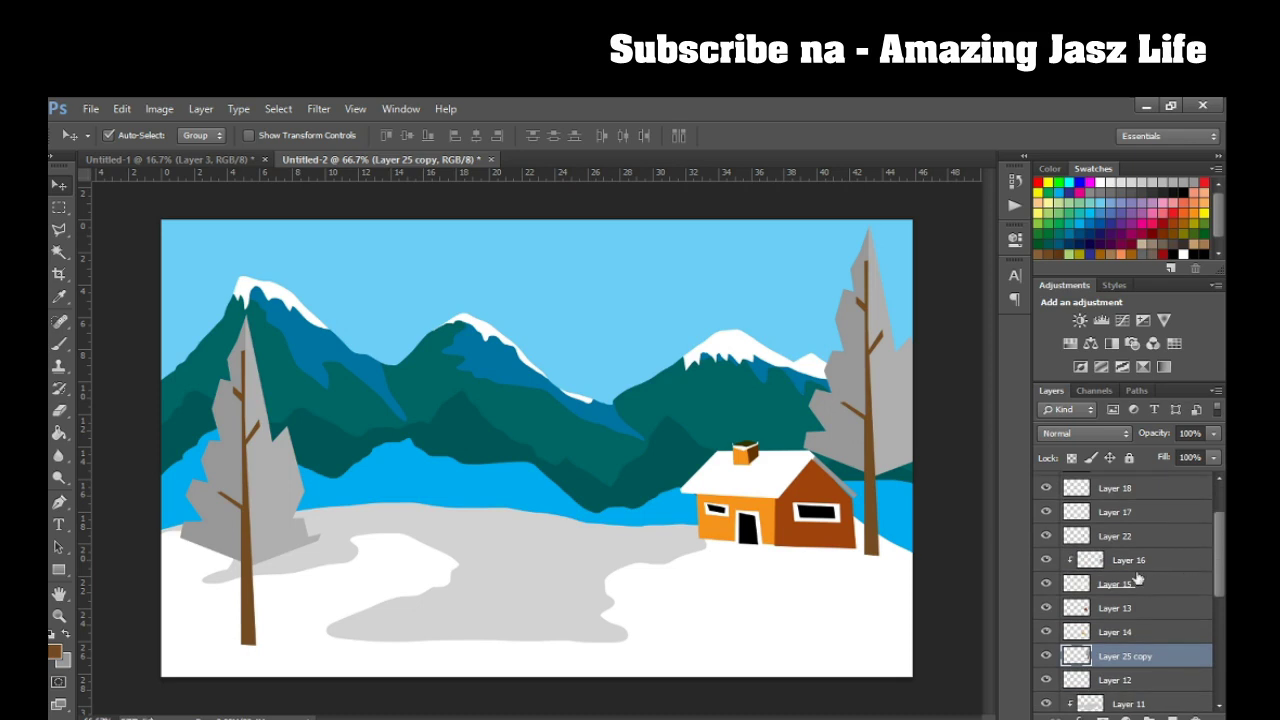
key(ctrl+t)
drag(862, 365, 828, 349)
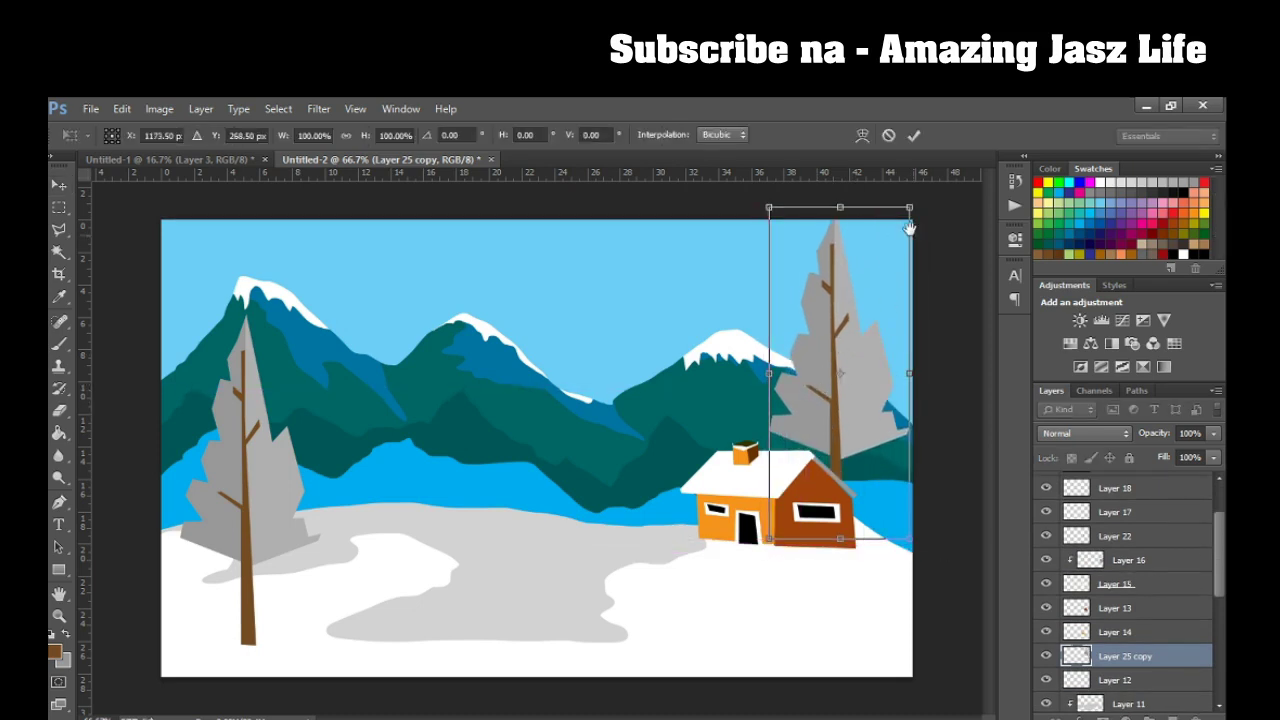
drag(911, 207, 863, 317)
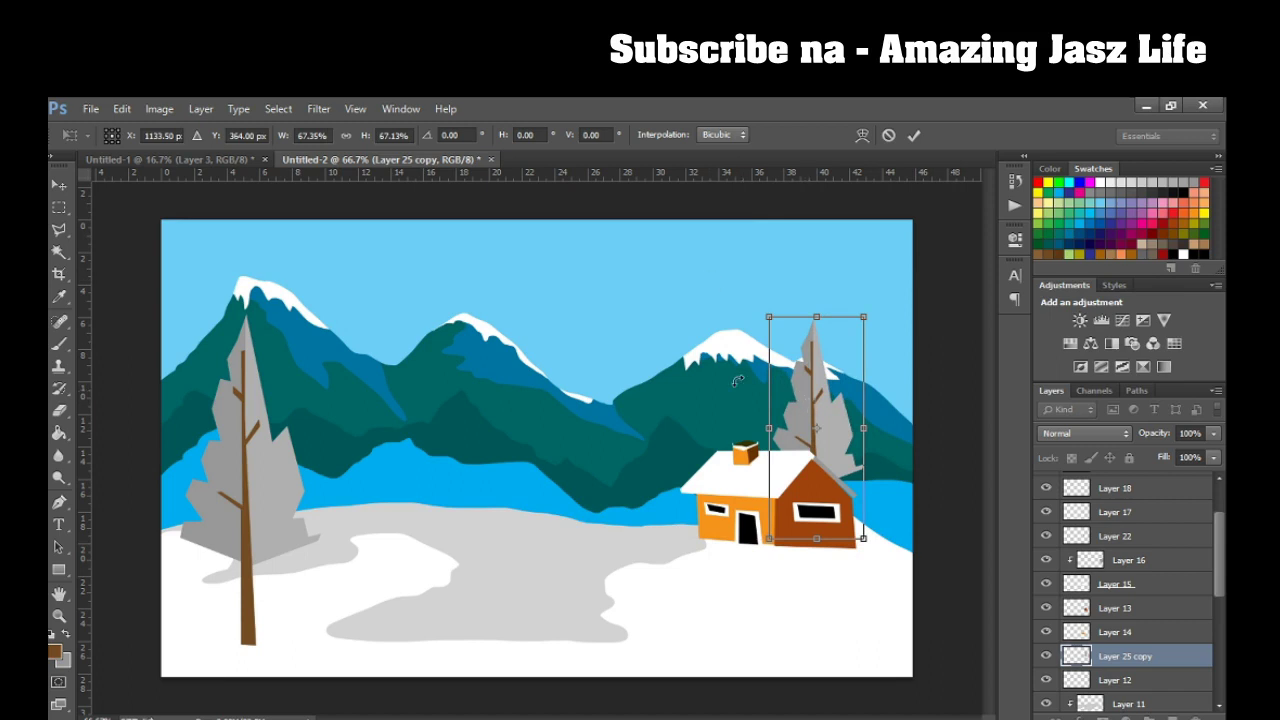
right_click(789, 414)
click(850, 667)
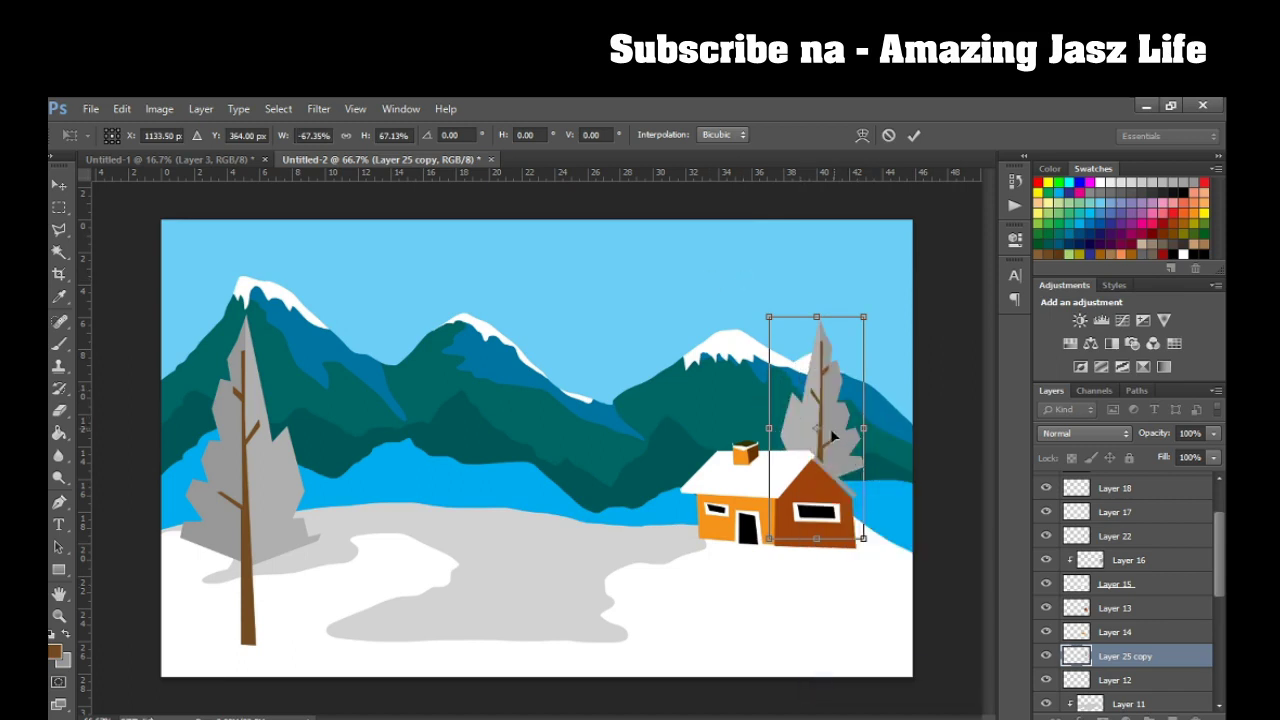
drag(833, 426, 858, 424)
key(Return)
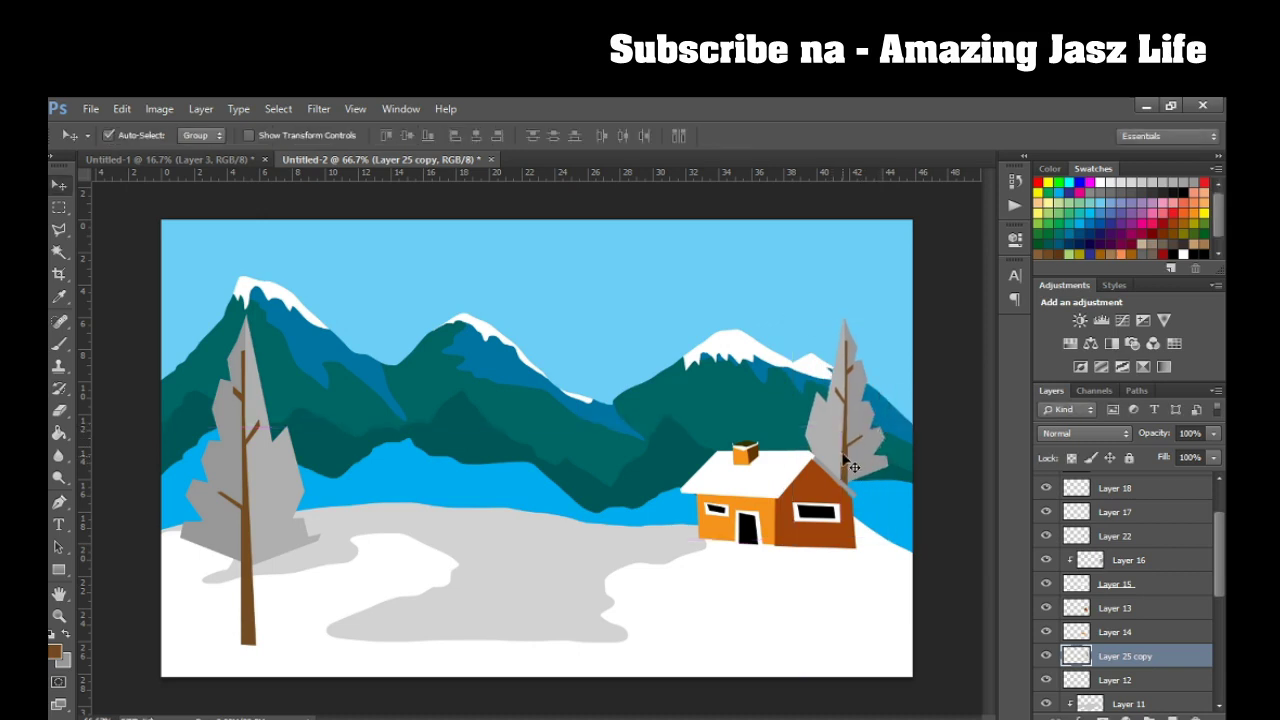
Put a slightly smaller tree copy in the middle distance below the middle peak.
alt+drag(848, 432, 568, 460)
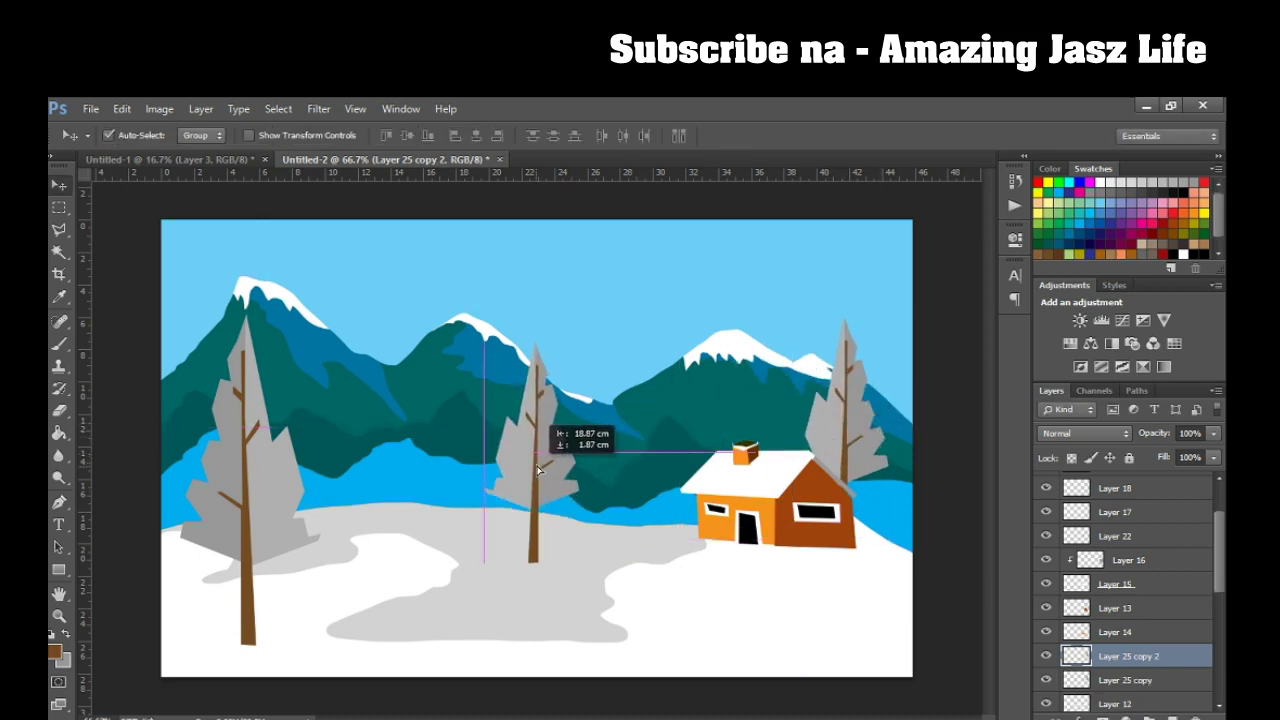
key(ctrl+t)
drag(589, 338, 545, 453)
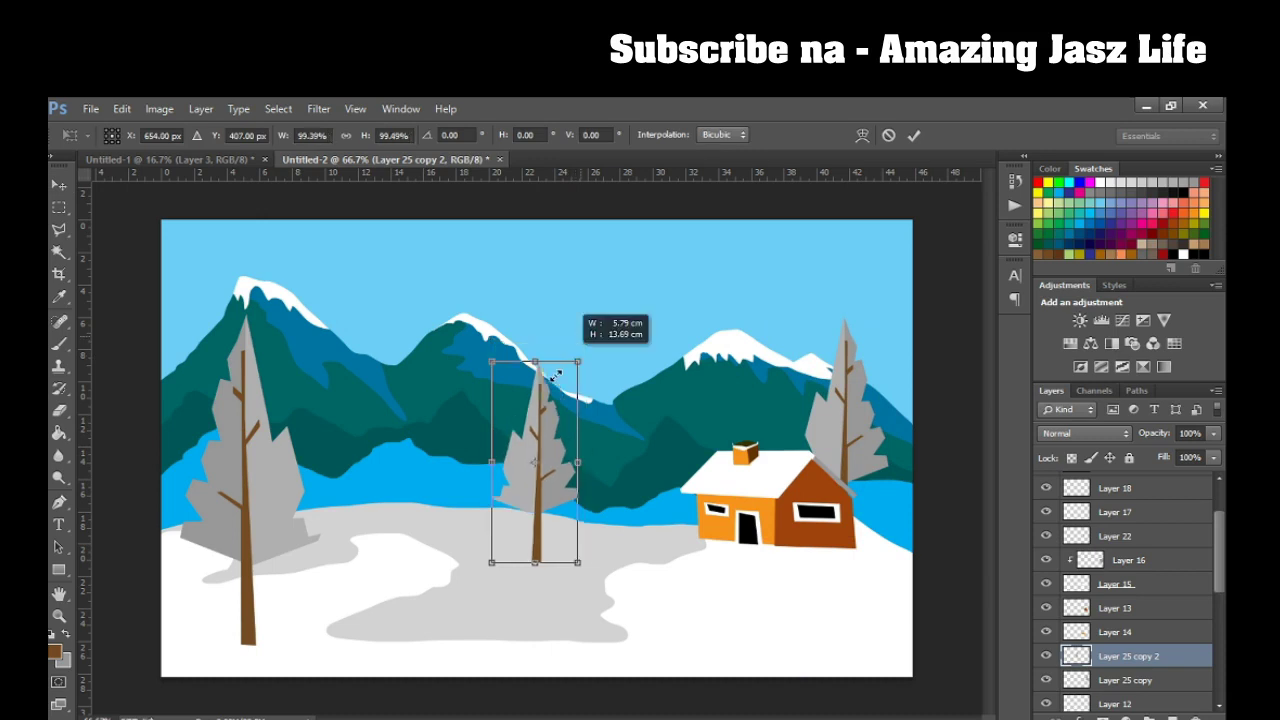
drag(513, 503, 524, 452)
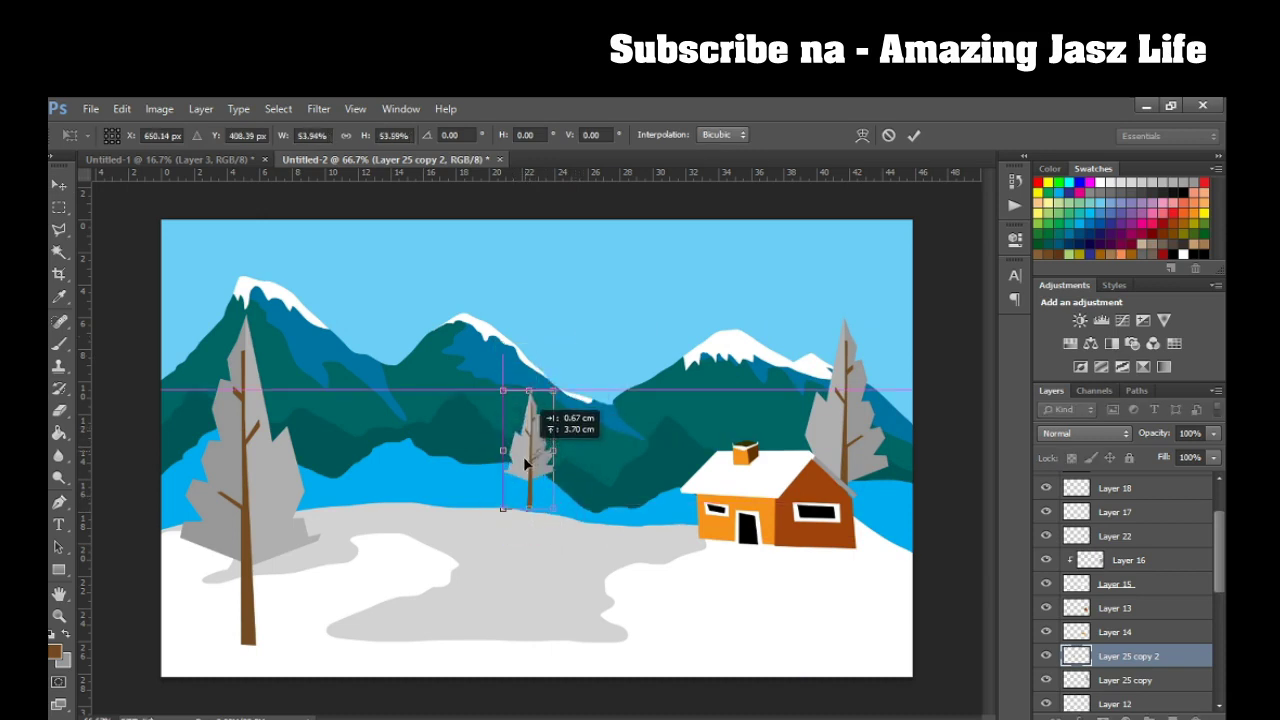
key(Return)
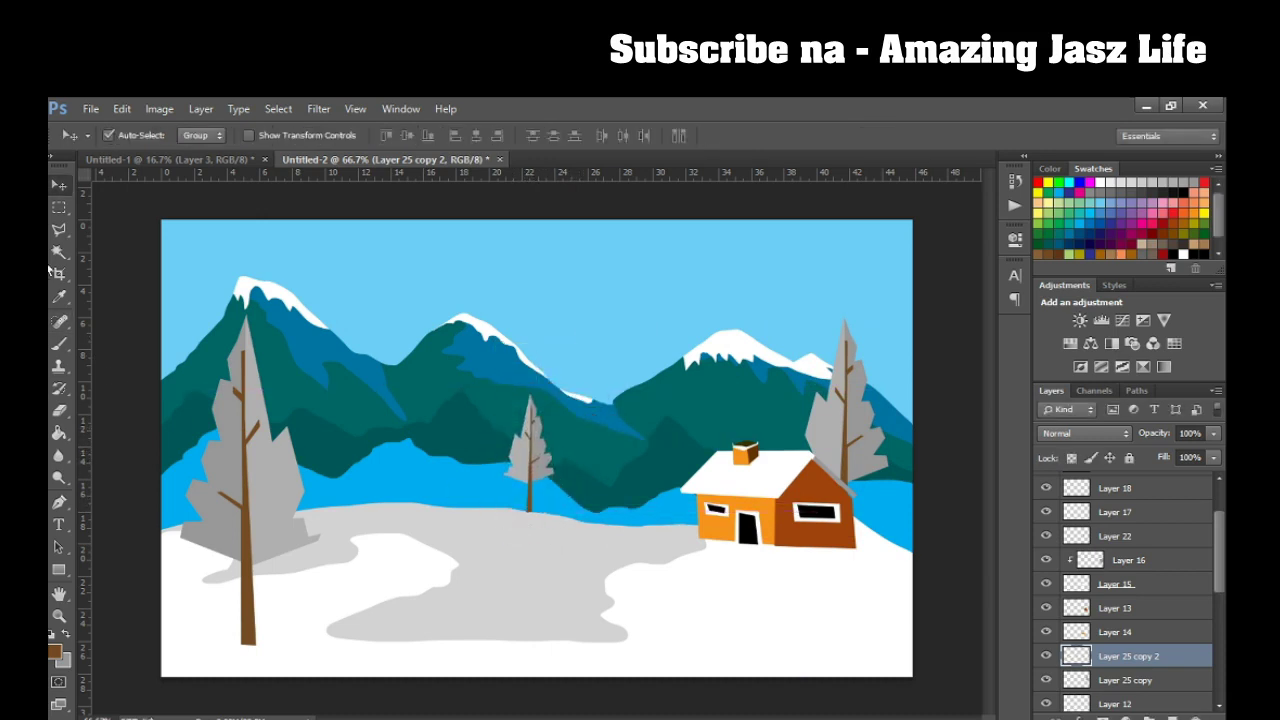
click(59, 229)
Draw a white triangular pine on new Layer 26 and scale it to about half size.
click(321, 427)
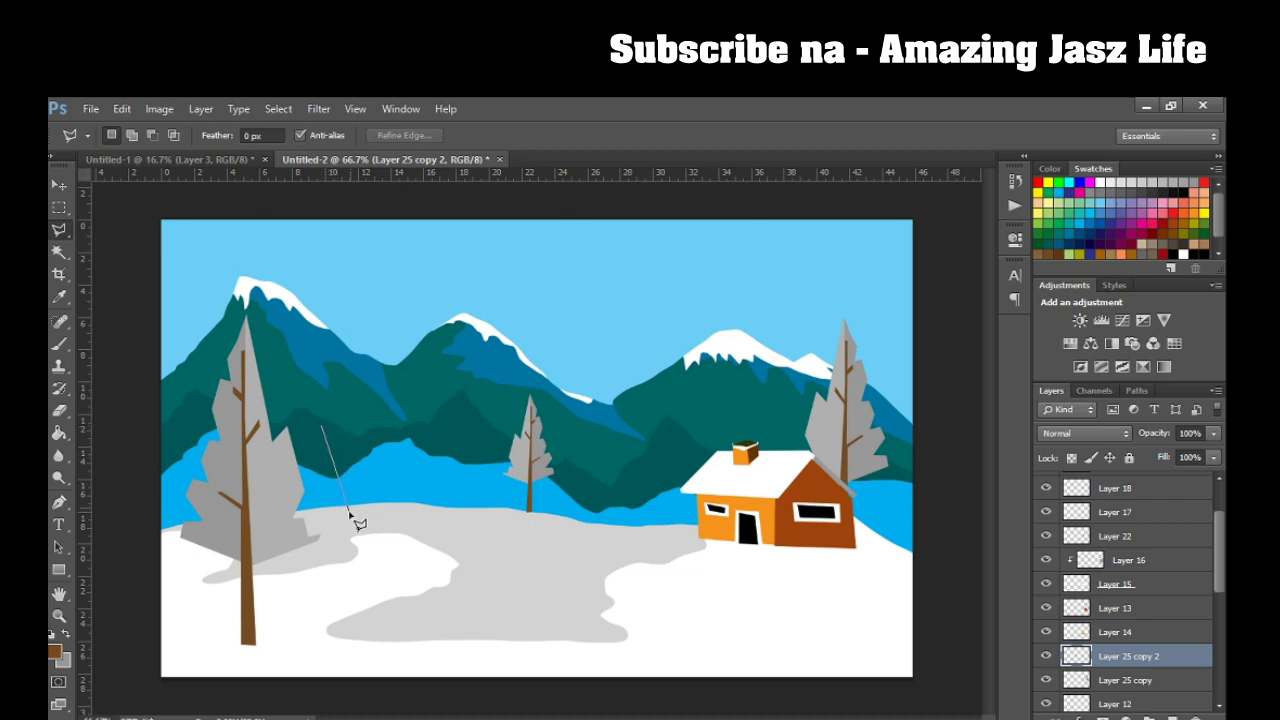
click(320, 428)
click(1178, 710)
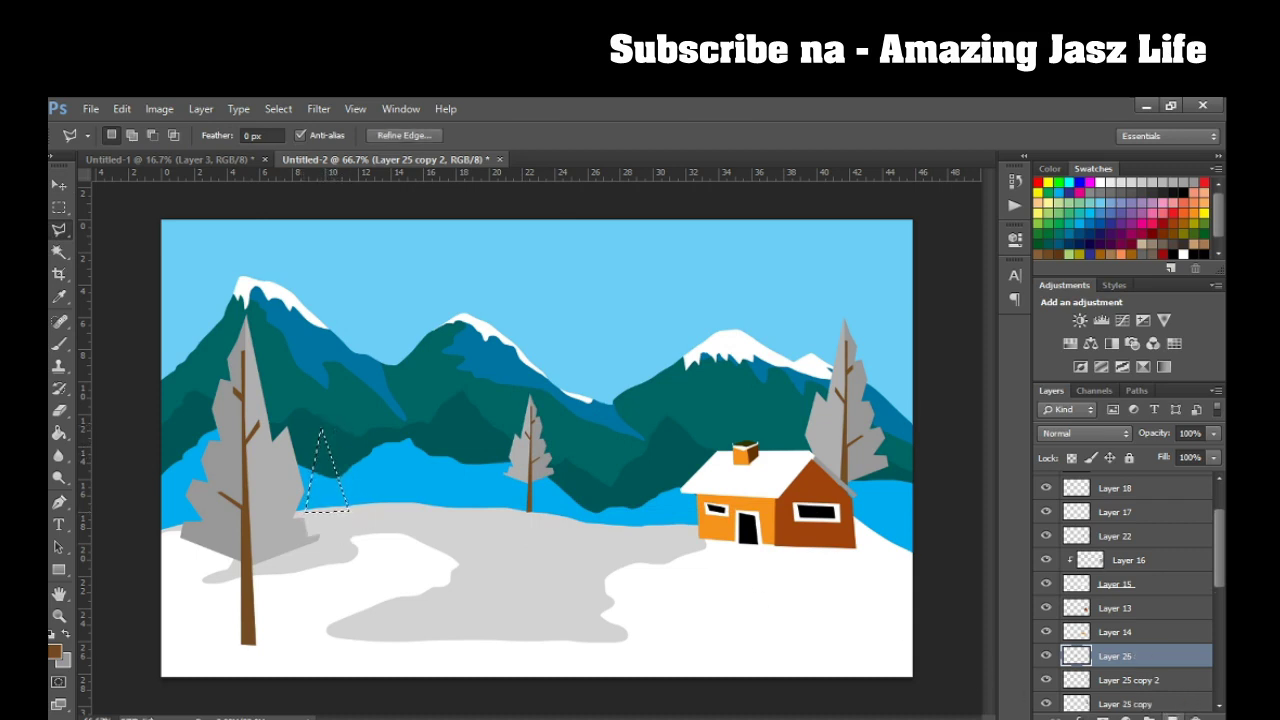
click(53, 635)
key(g)
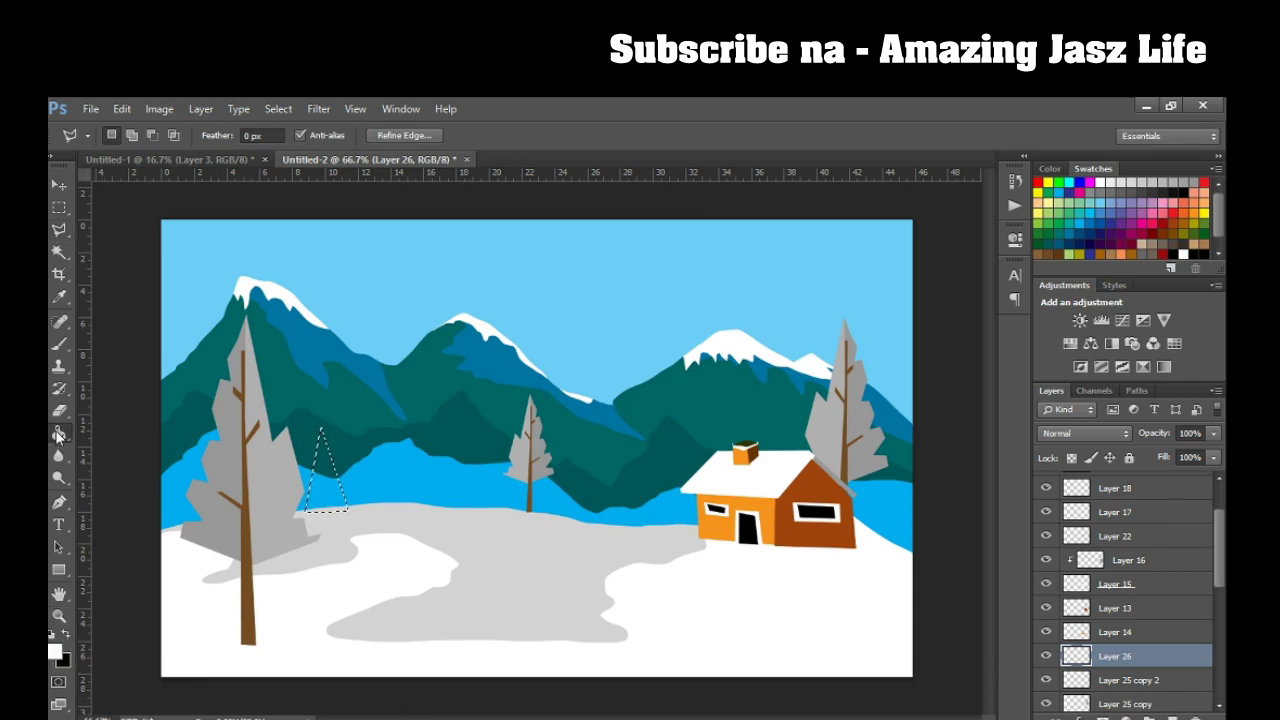
click(328, 472)
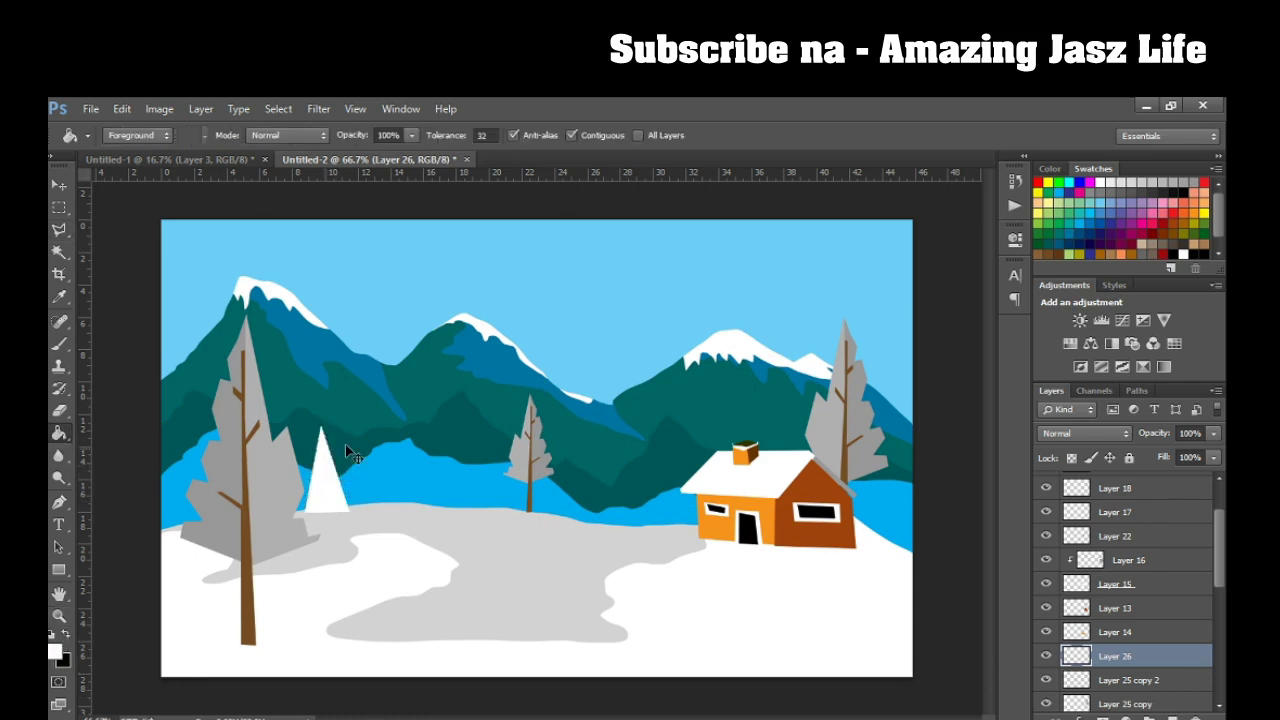
key(ctrl+t)
drag(348, 428, 334, 468)
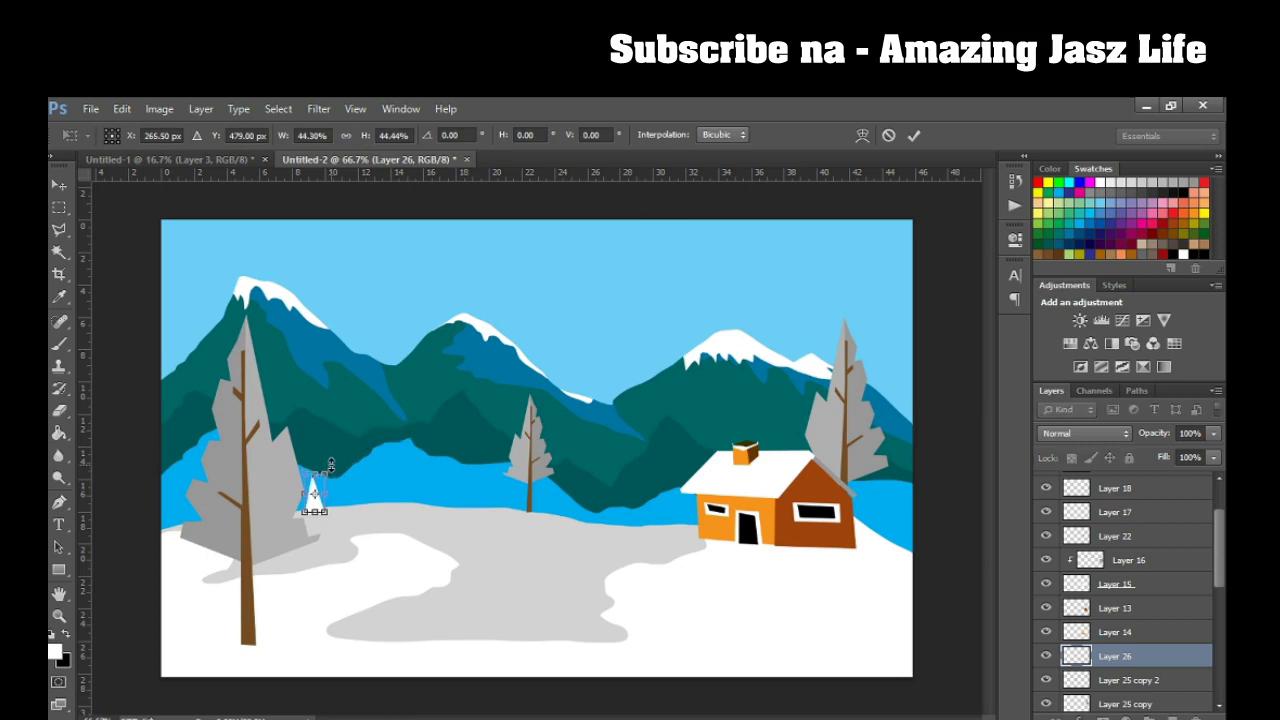
key(Return)
Move Layer 26 between Layer 12 and Layer 11 so the pine sits behind the snow.
drag(1113, 657, 1112, 714)
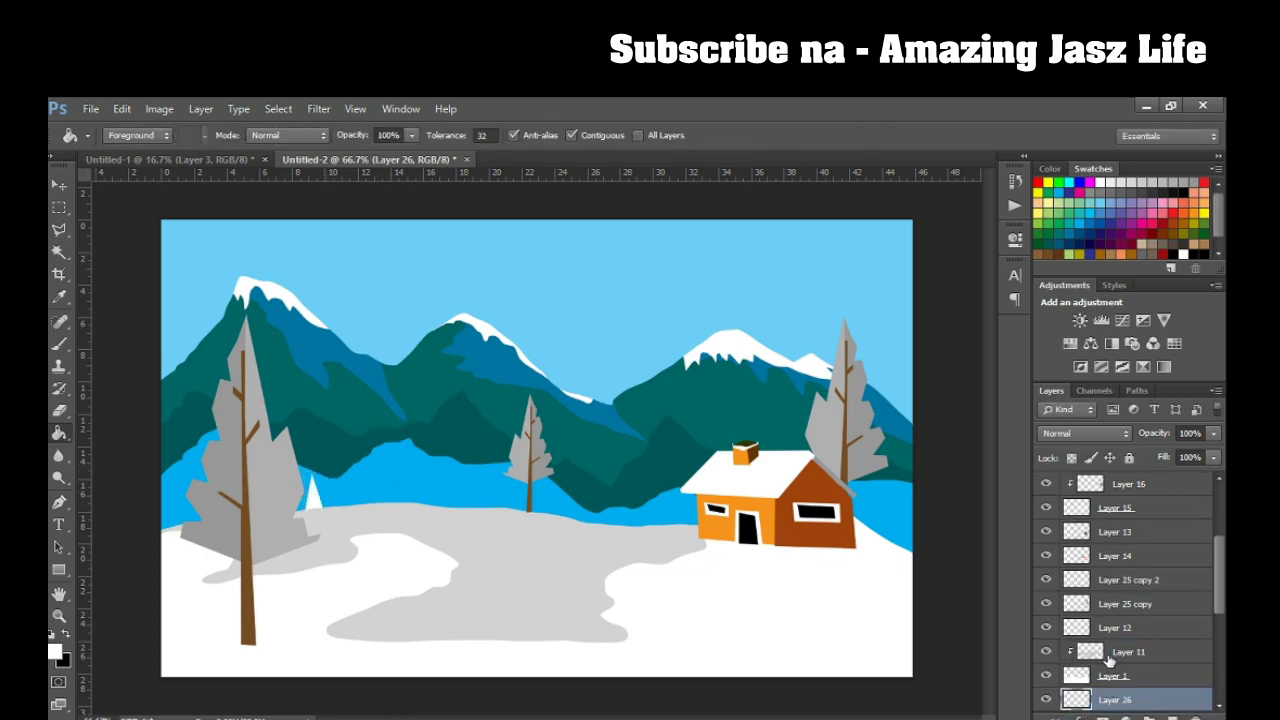
drag(1110, 699, 1110, 640)
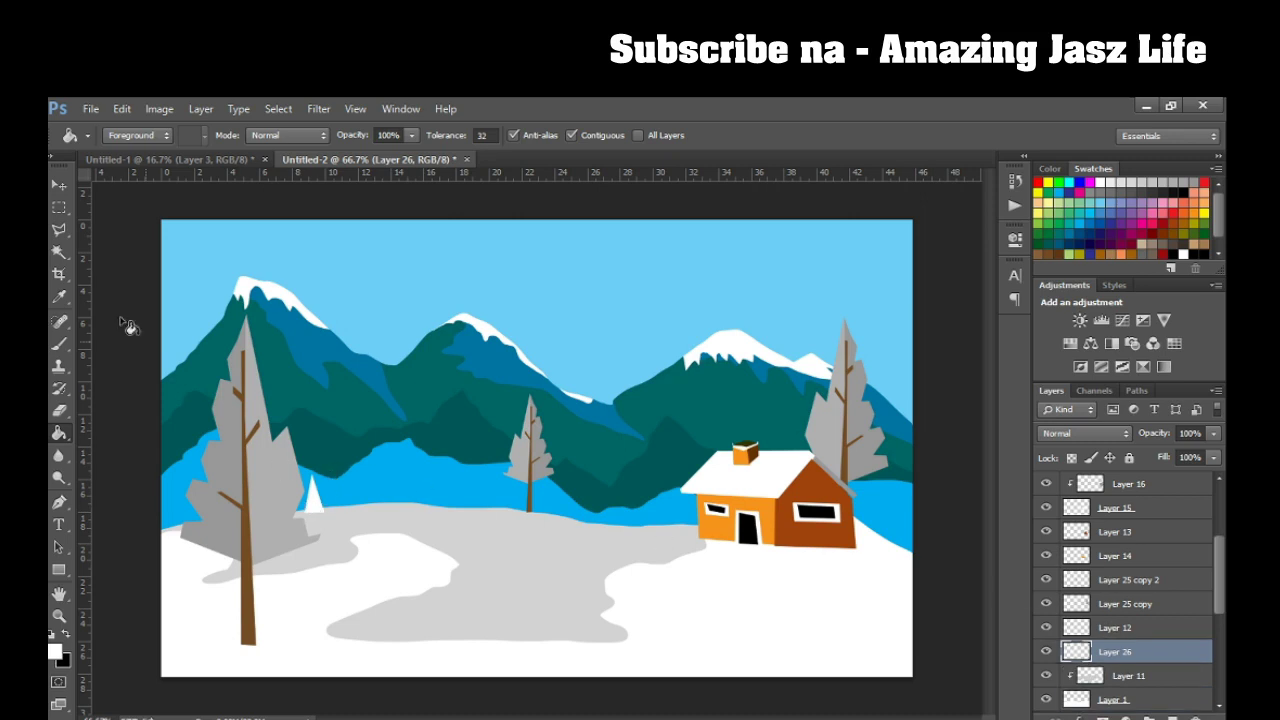
click(55, 185)
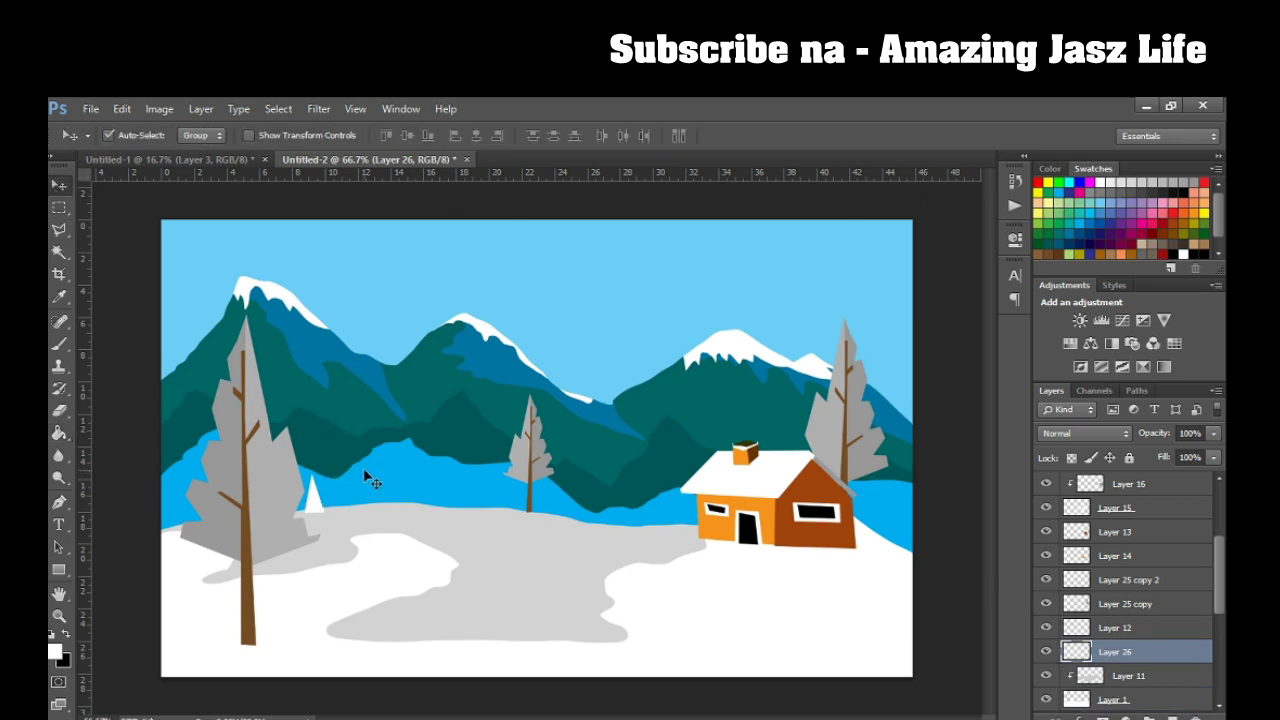
Copy the white pine to the canvas's left edge and enlarge it to about 229%.
drag(365, 476, 300, 510)
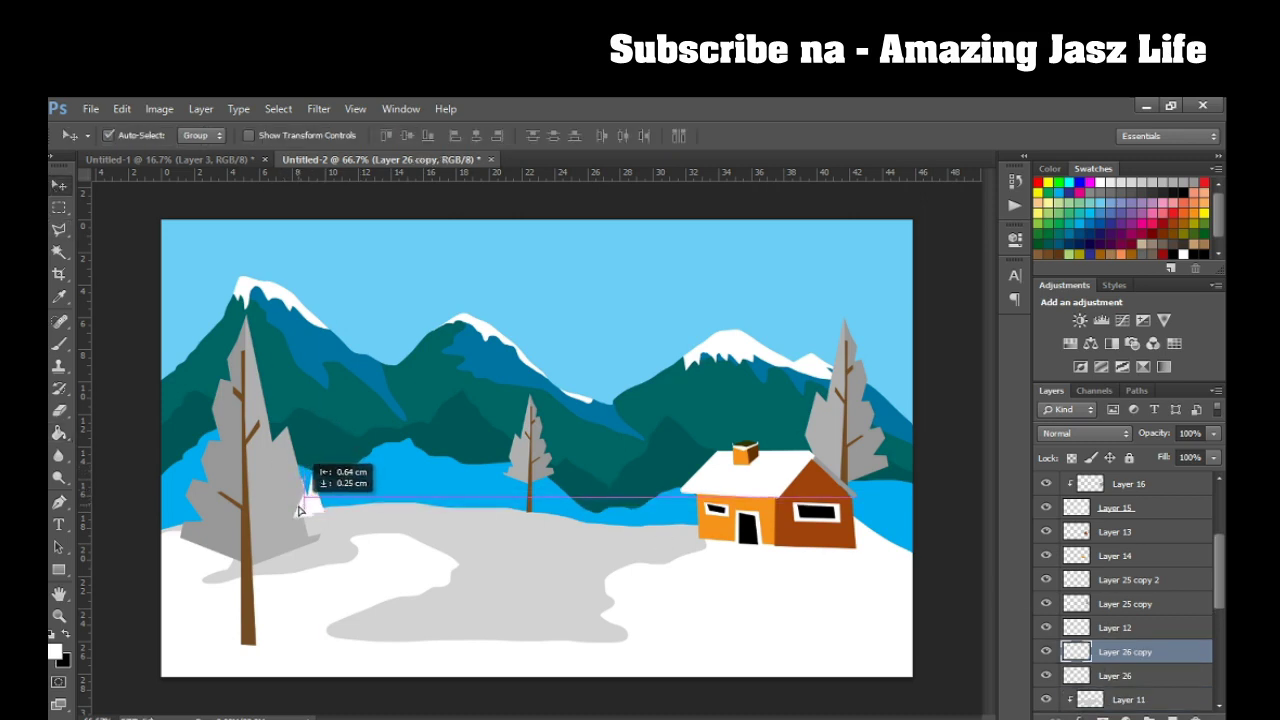
mouse_move(300, 510)
mouse_down()
mouse_move(180, 528)
mouse_move(207, 443)
mouse_move(228, 470)
mouse_up()
key(ctrl+j)
key(ctrl+t)
key(Return)
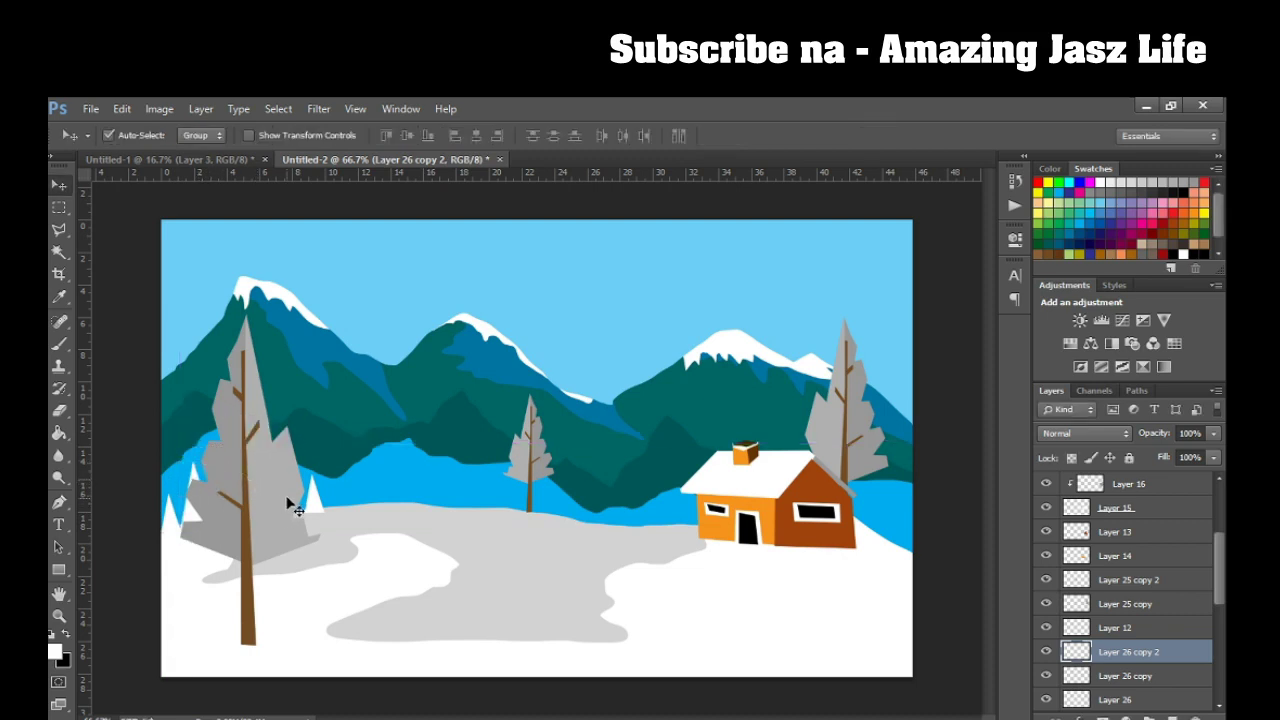
Add two pine copies beside the cabin, one shrunk to about 69%, below Layer 26 copy 2.
mouse_move(198, 512)
mouse_down()
mouse_move(881, 531)
mouse_move(672, 487)
mouse_up()
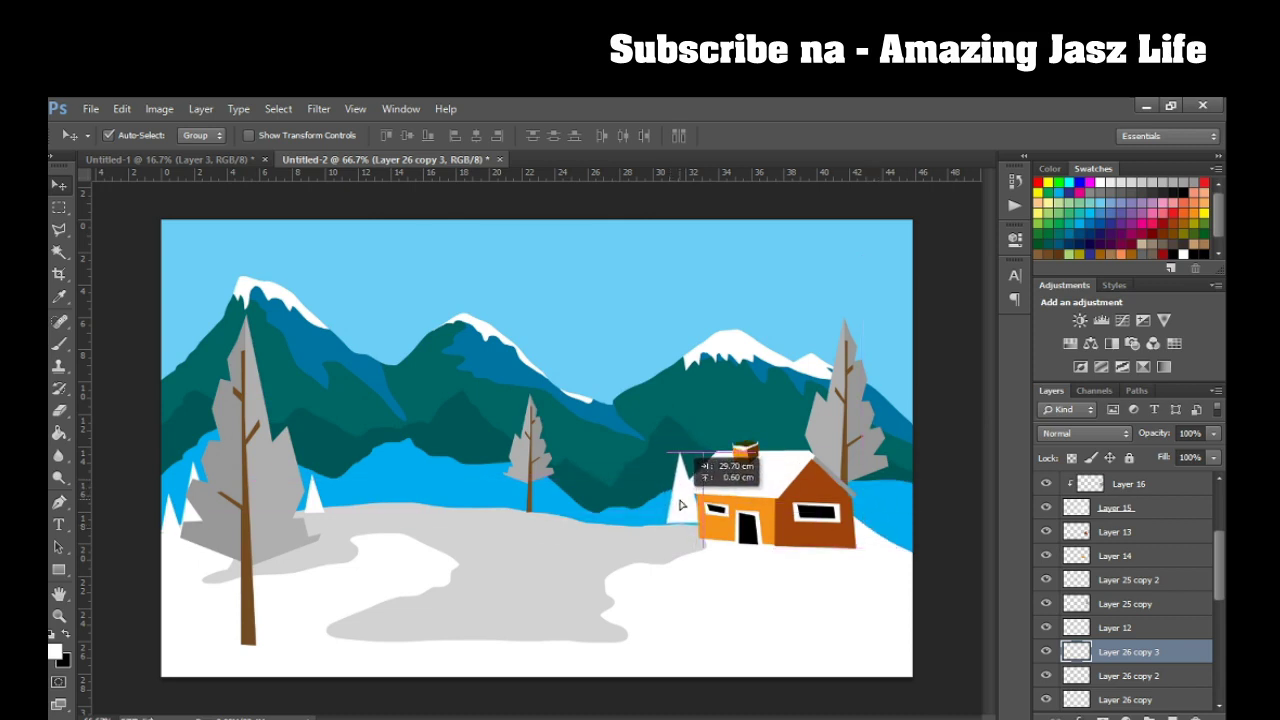
drag(672, 487, 655, 512)
key(ctrl+t)
drag(679, 462, 669, 486)
key(Return)
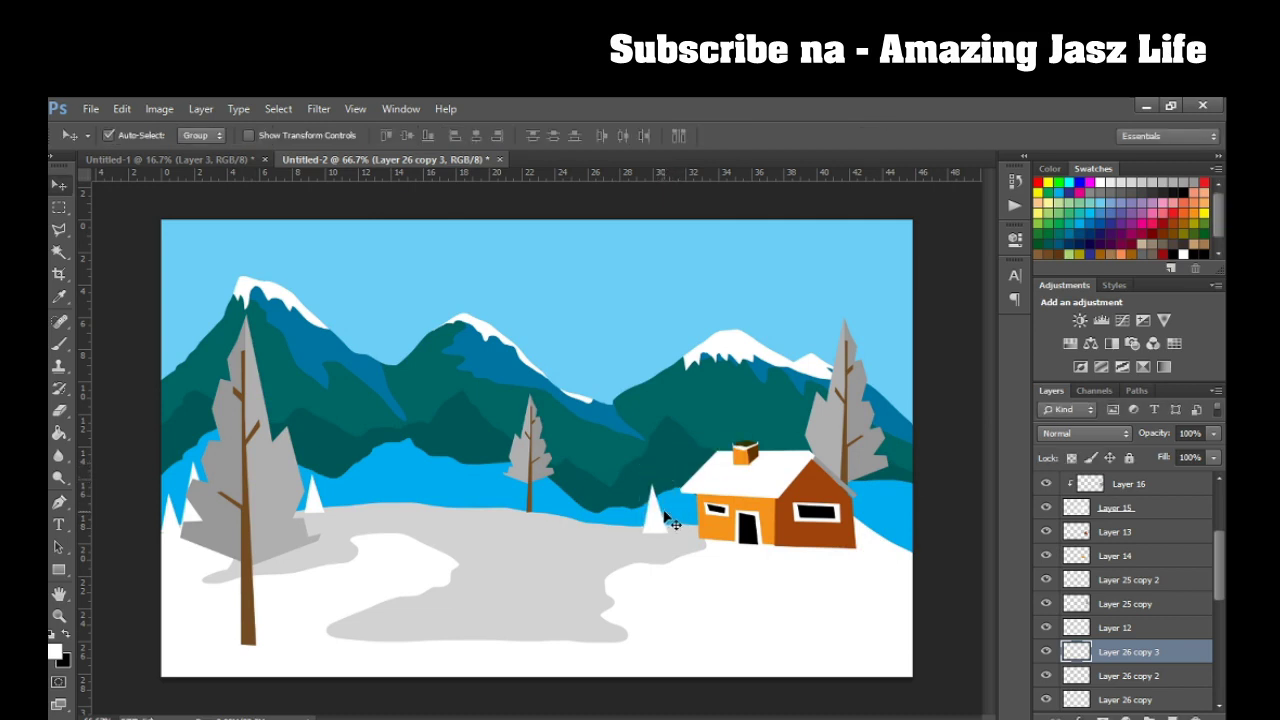
drag(663, 528, 678, 518)
drag(1117, 675, 1117, 706)
scroll(1213, 595, down, 3)
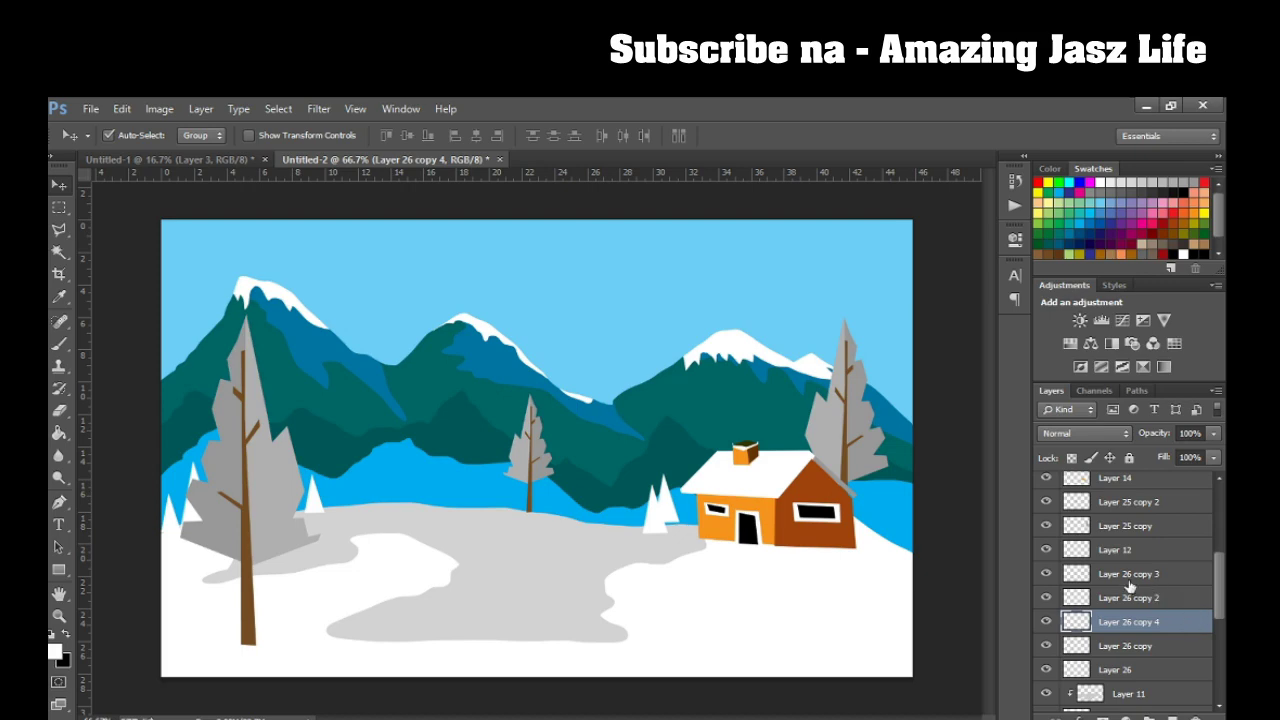
Give Layer 26 copy 4 a light grey #cccccc Color Overlay style.
double_click(1132, 621)
drag(633, 272, 821, 268)
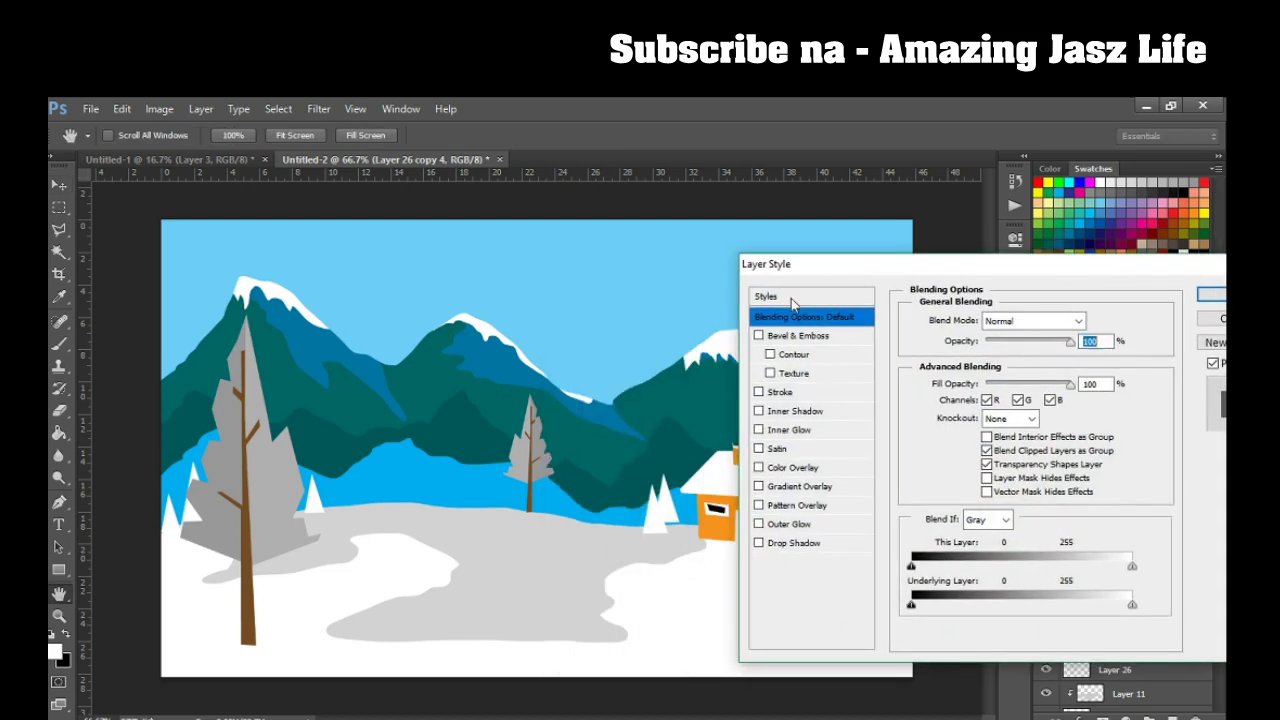
click(777, 468)
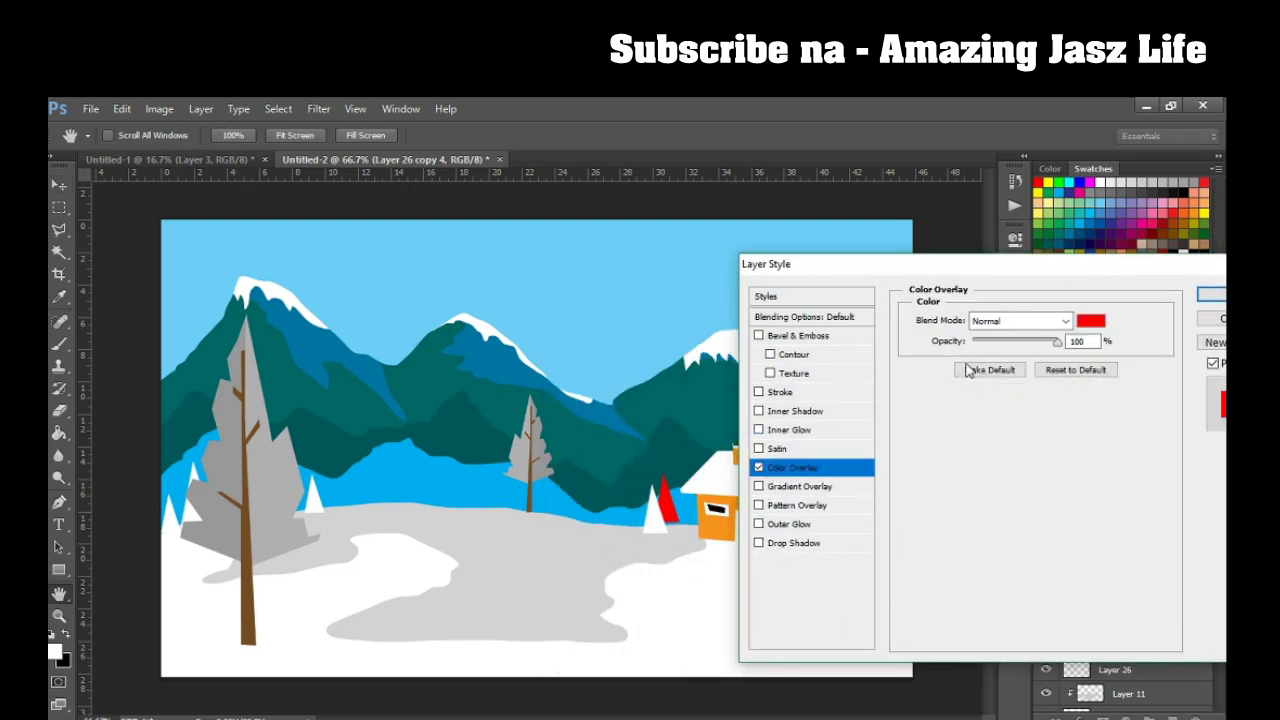
click(1091, 320)
click(646, 483)
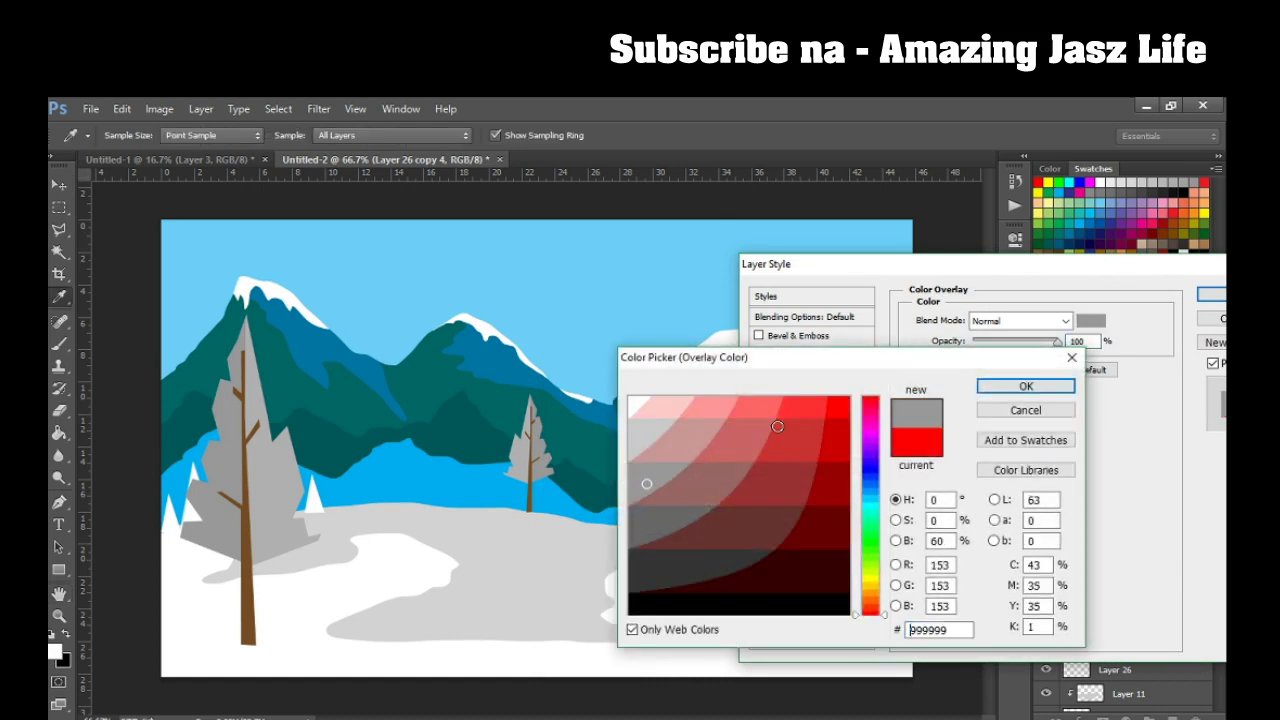
drag(765, 359, 879, 393)
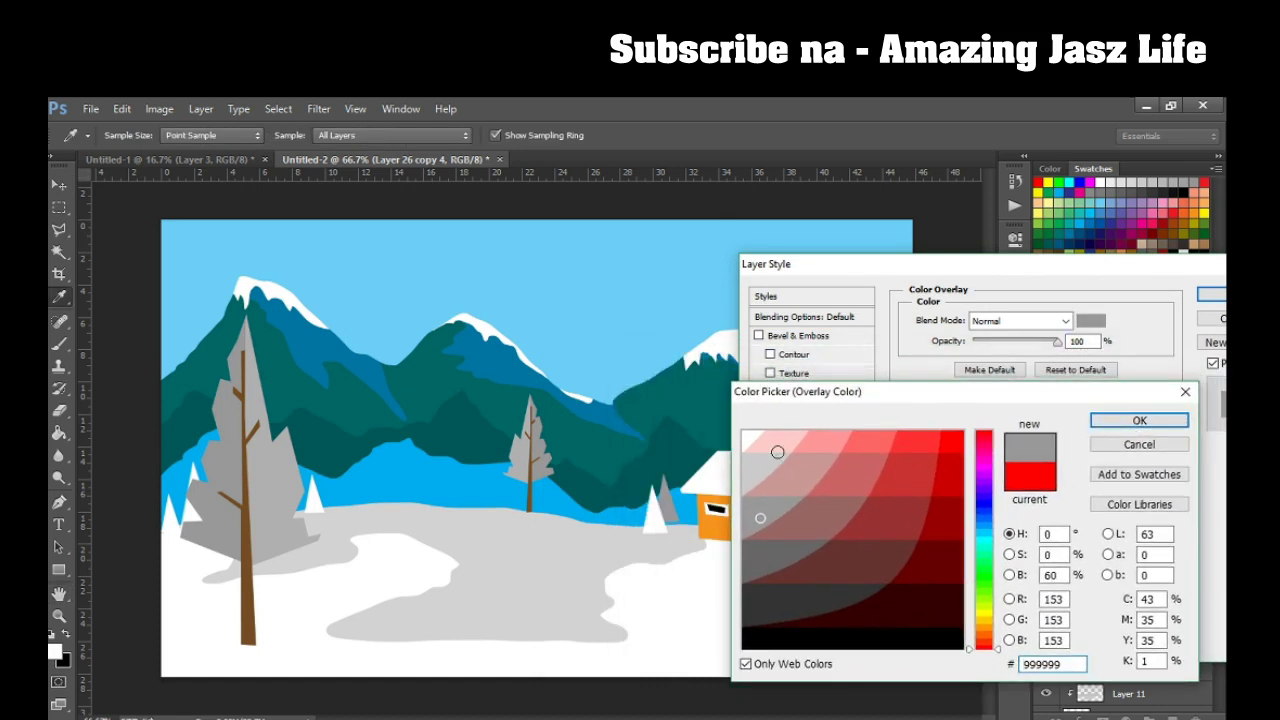
click(766, 478)
click(765, 462)
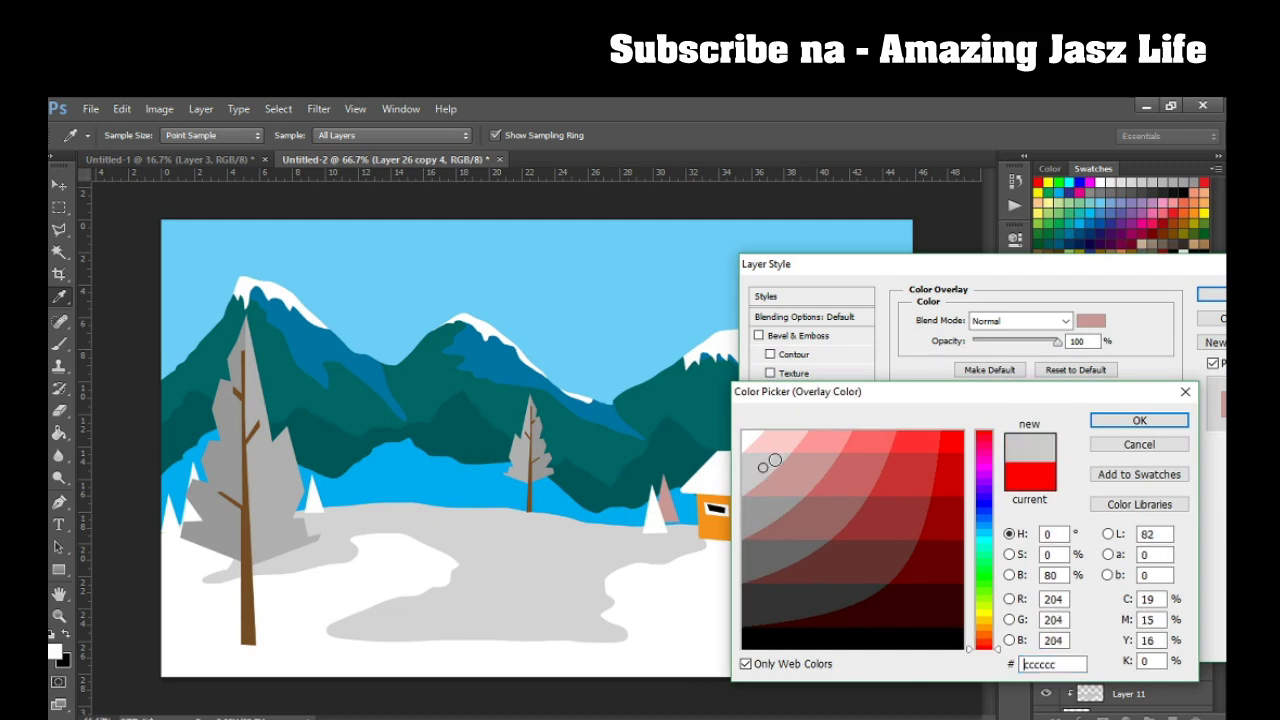
click(1139, 420)
click(1214, 298)
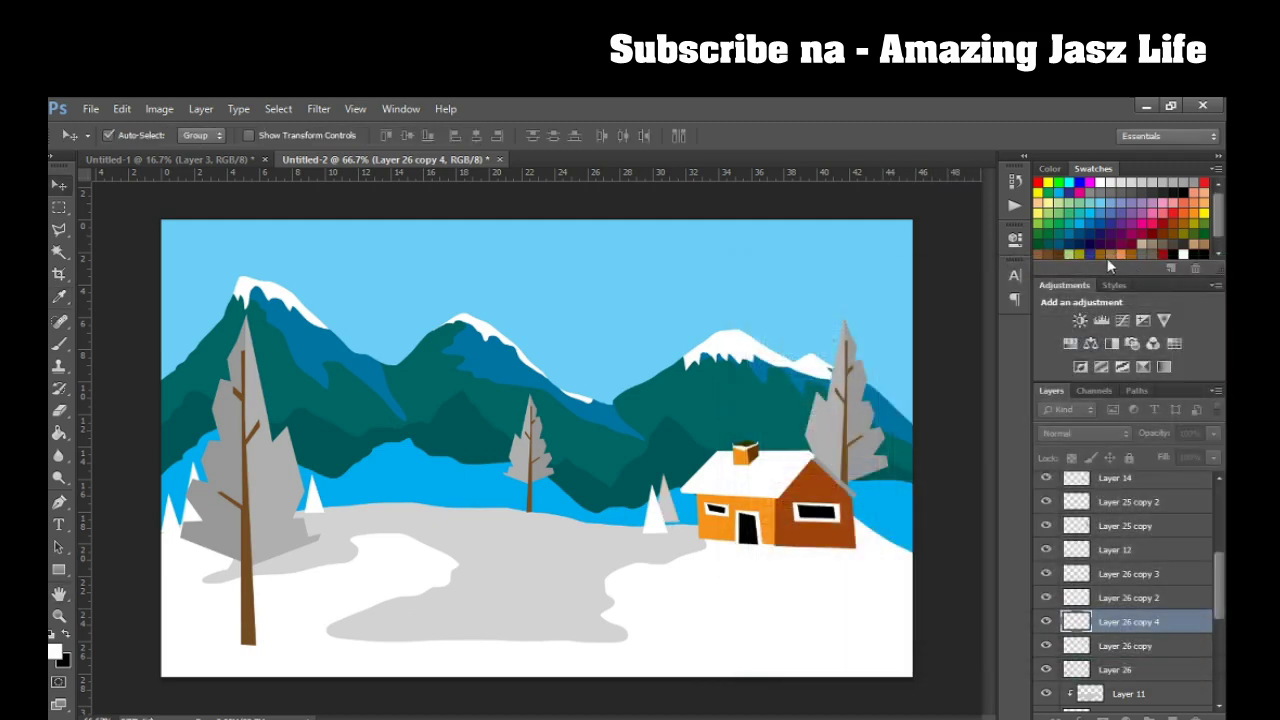
Add more grey and white pine copies clustered beside the cabin.
drag(668, 505, 616, 515)
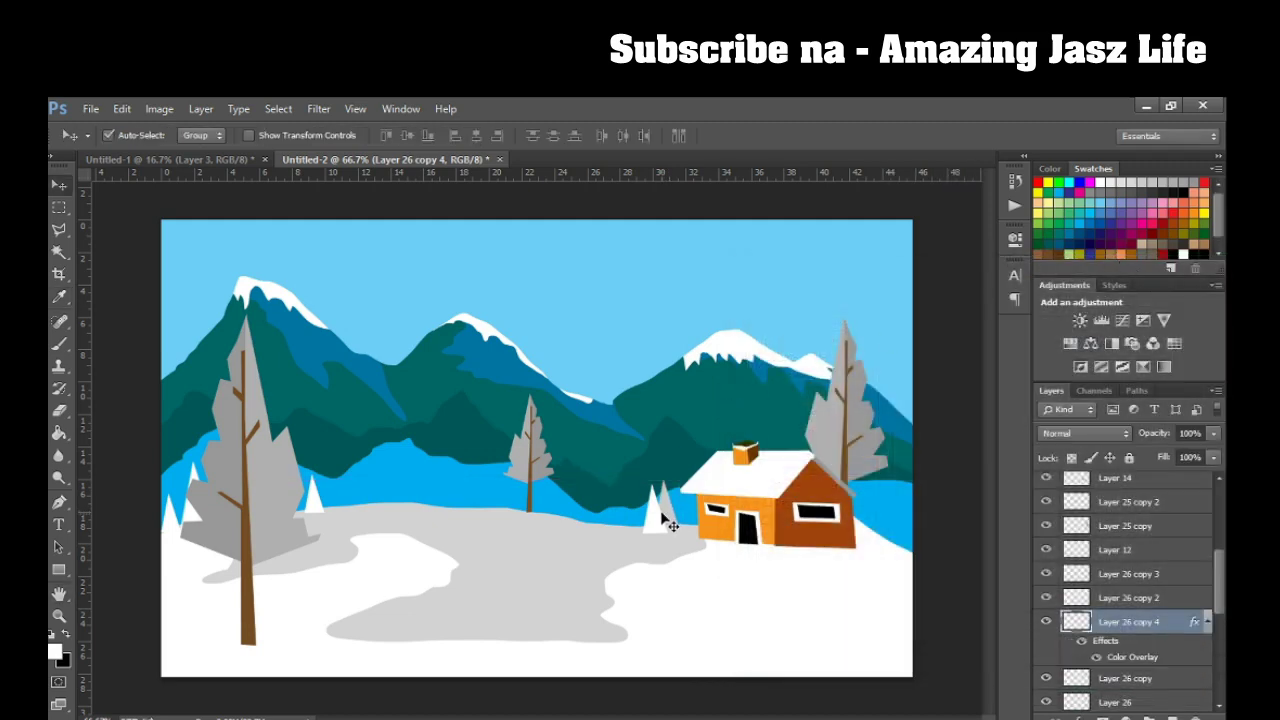
mouse_move(616, 515)
mouse_down()
mouse_move(651, 523)
mouse_move(623, 523)
mouse_move(619, 499)
mouse_move(680, 524)
mouse_up()
click(657, 530)
key(ctrl+t)
key(Return)
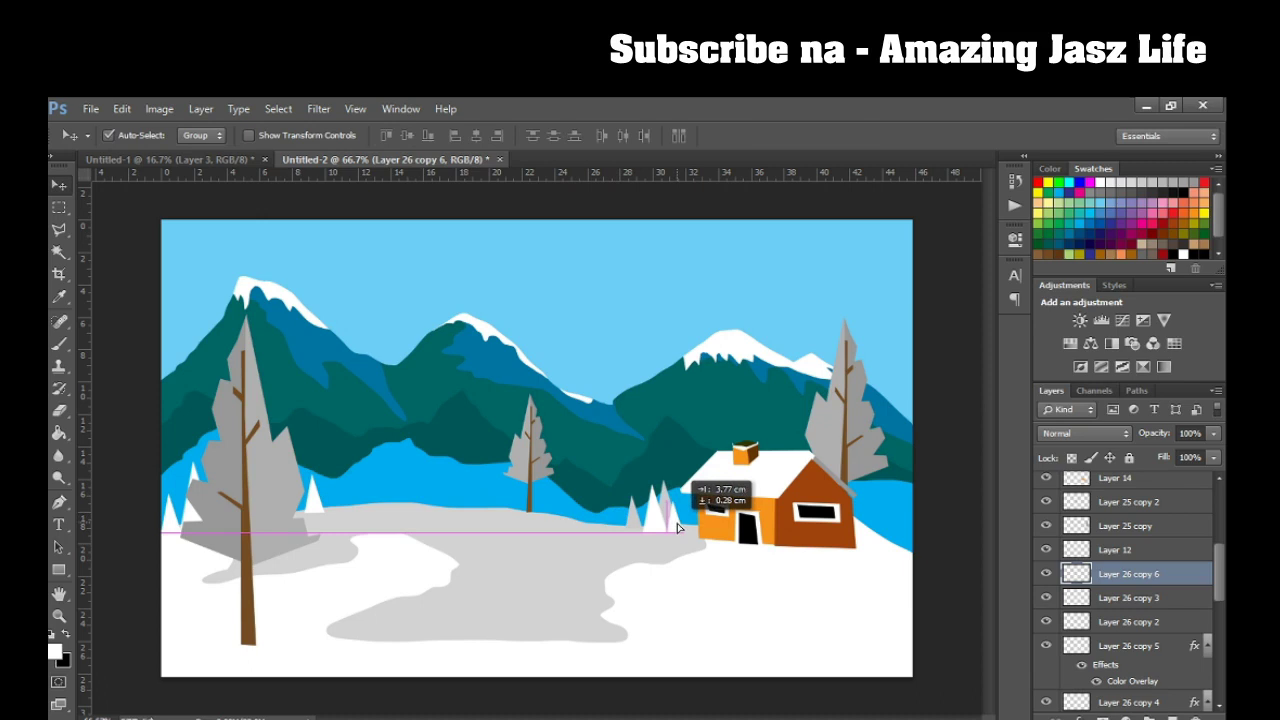
drag(681, 524, 677, 522)
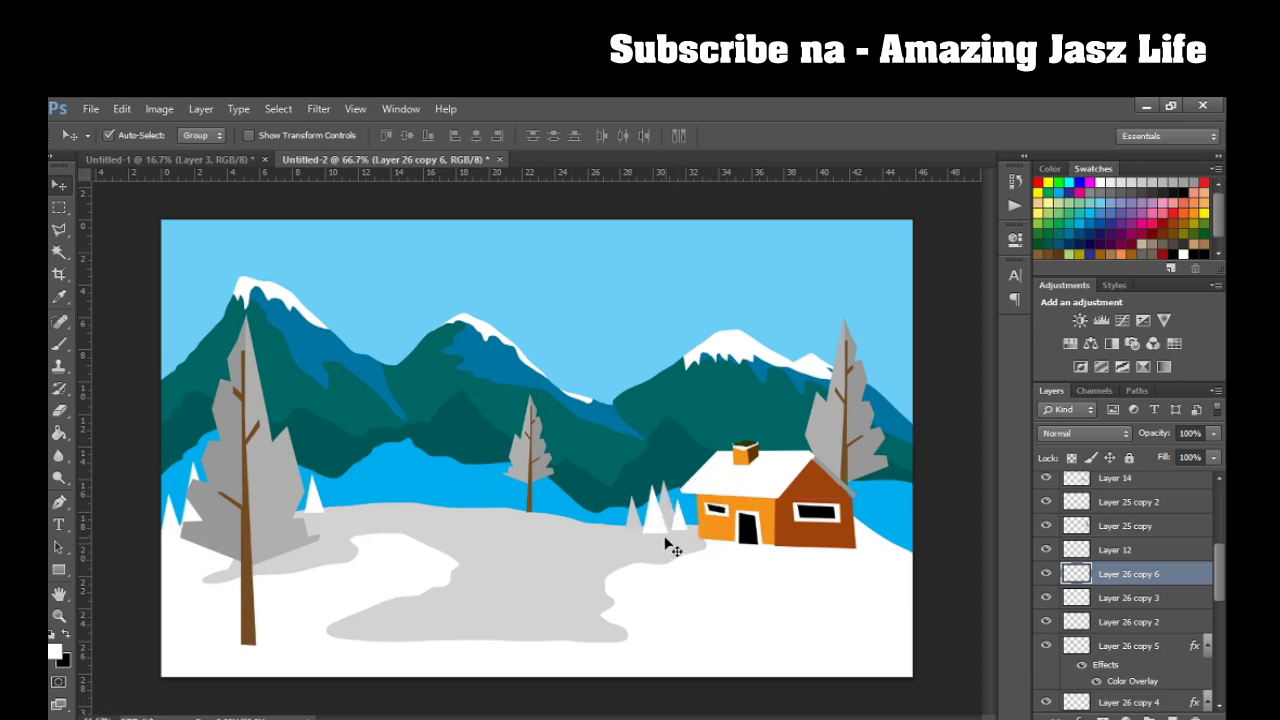
Move the grey pine on Layer 26 copy 5 beside the left tree and add another copy near the left edge.
click(657, 520)
click(629, 517)
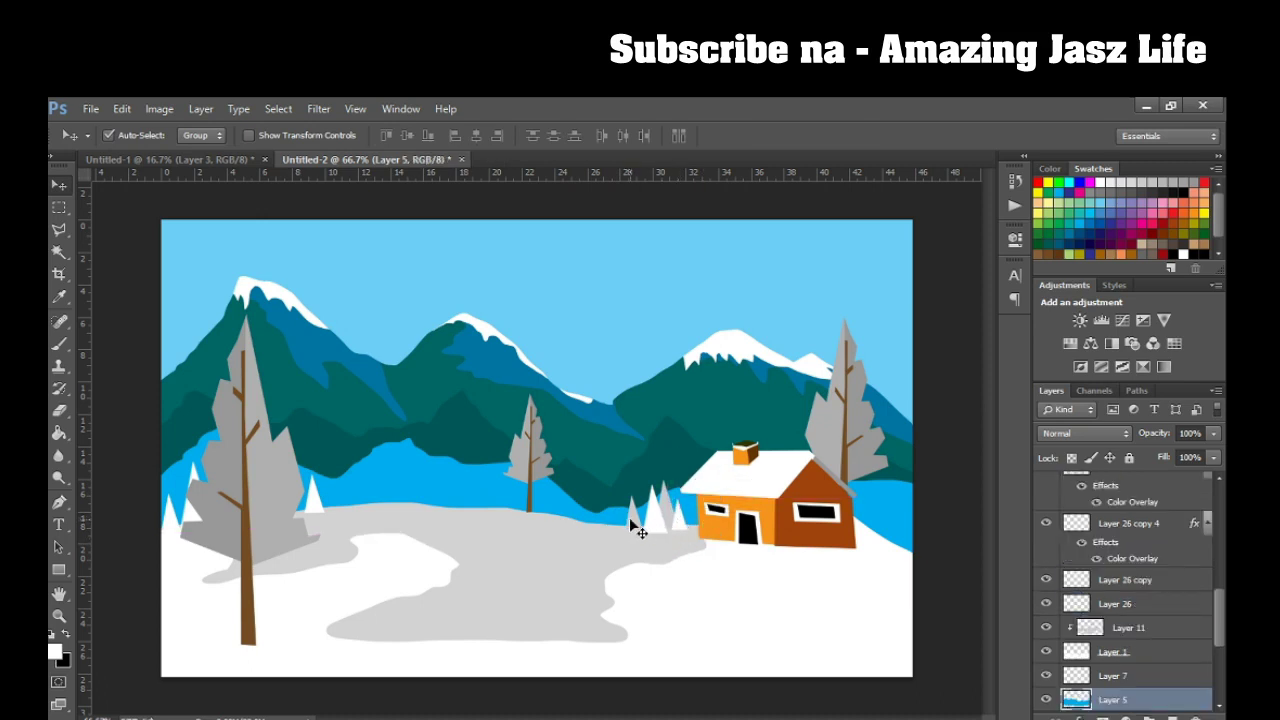
drag(628, 517, 305, 503)
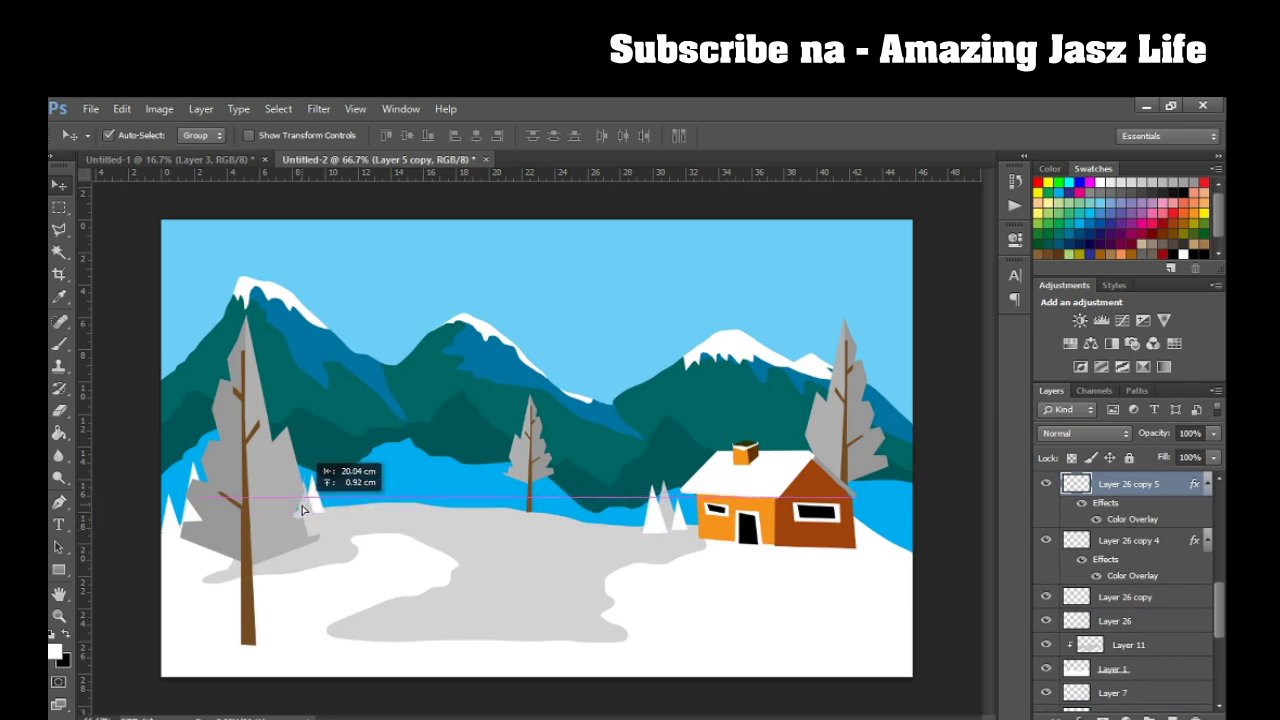
drag(305, 503, 322, 508)
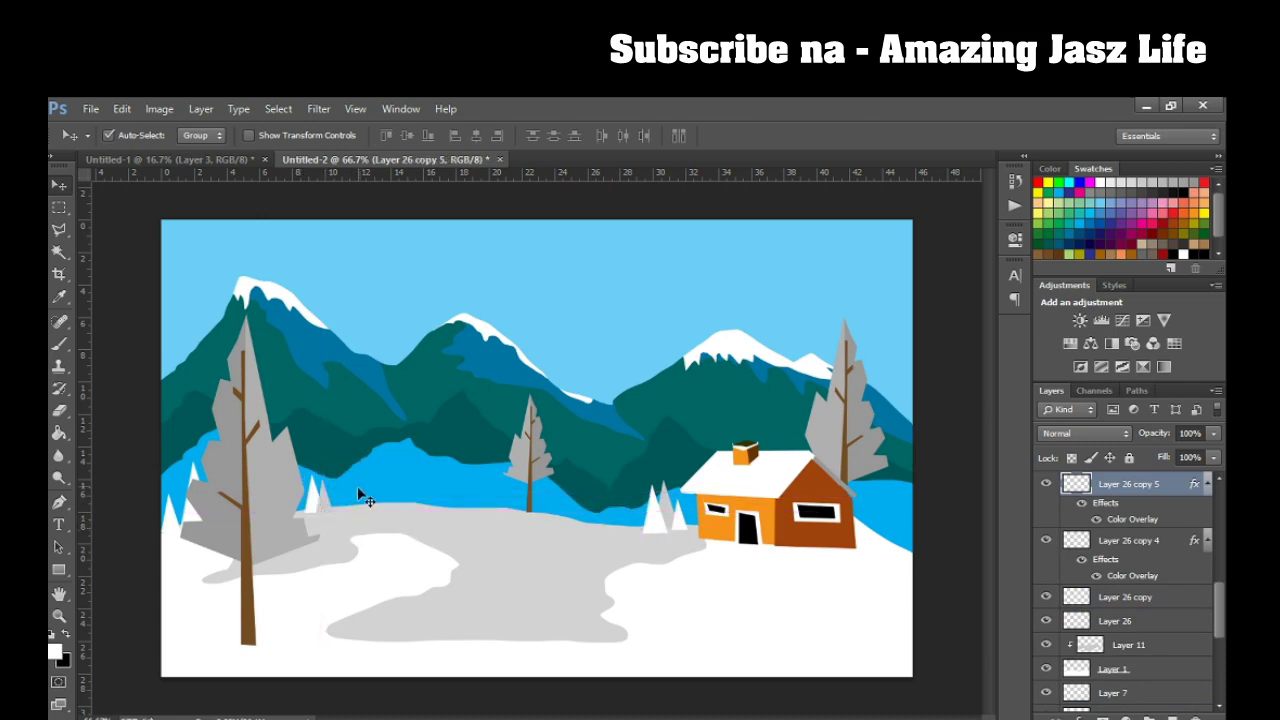
key(ctrl+j)
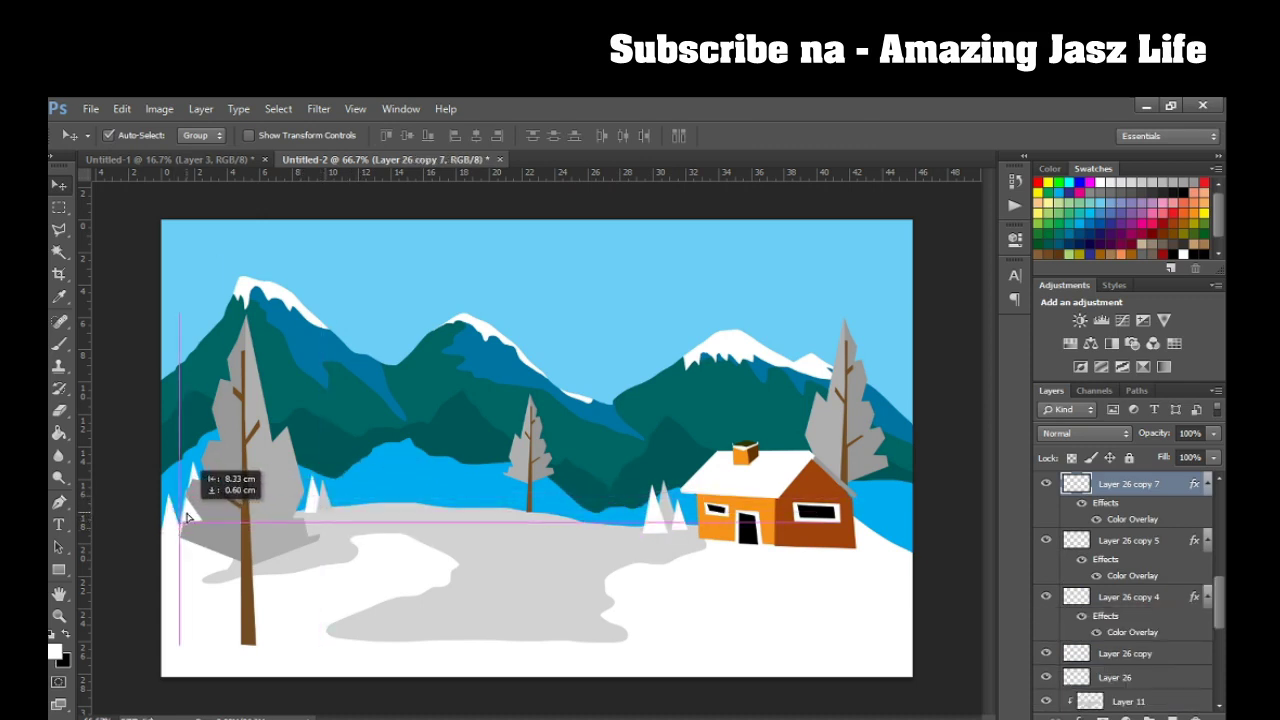
drag(184, 513, 180, 514)
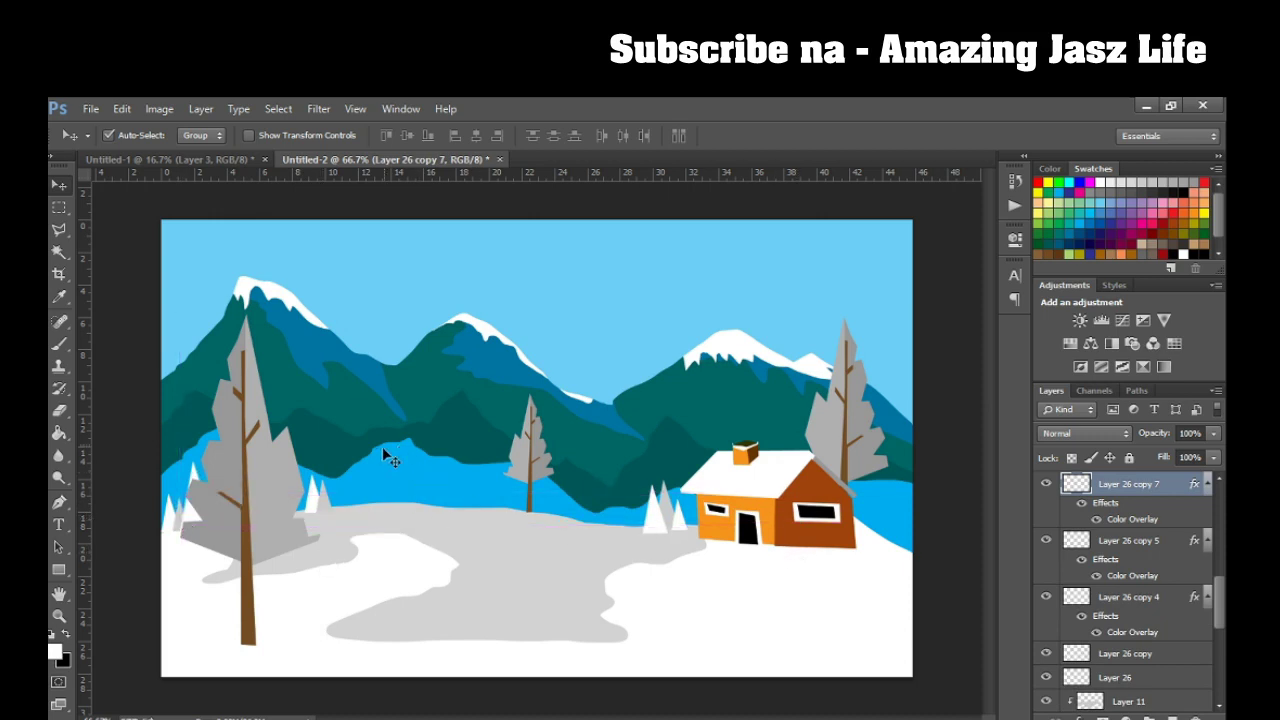
click(59, 229)
Outline a polygonal shadow shape from the left tree's base across the bottom snow.
click(284, 656)
click(250, 686)
click(507, 709)
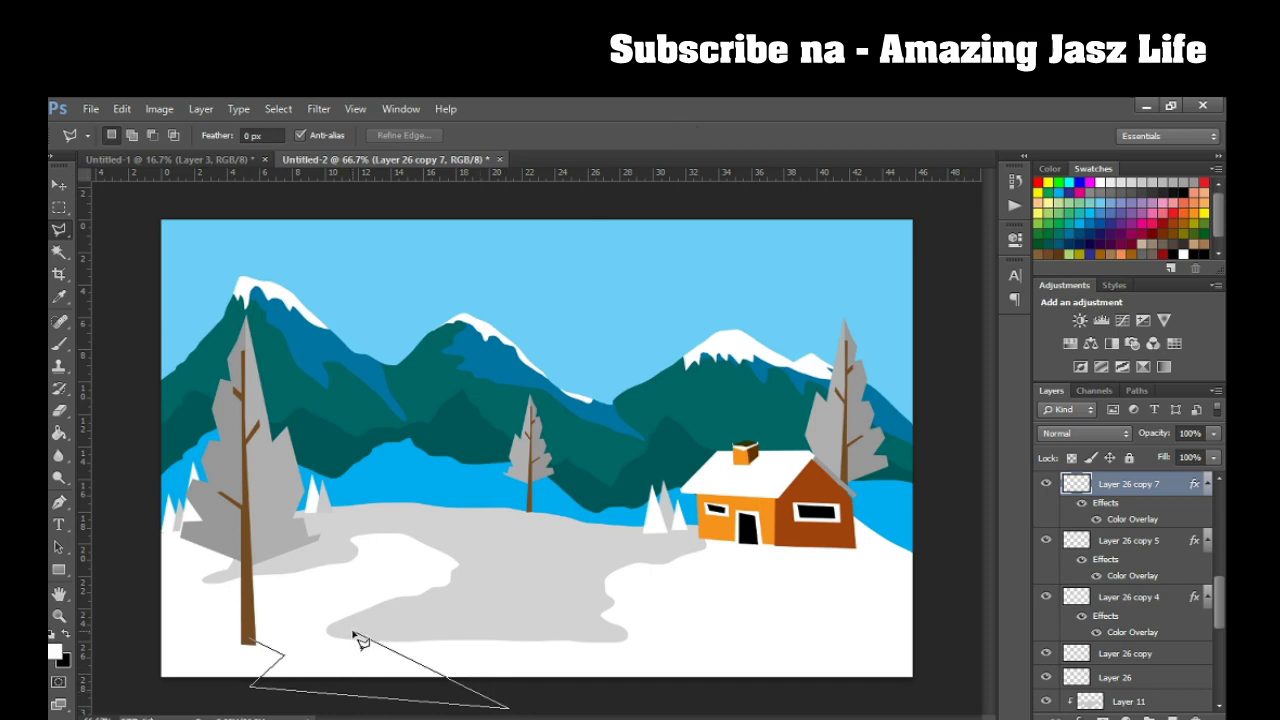
click(348, 623)
click(296, 648)
click(249, 641)
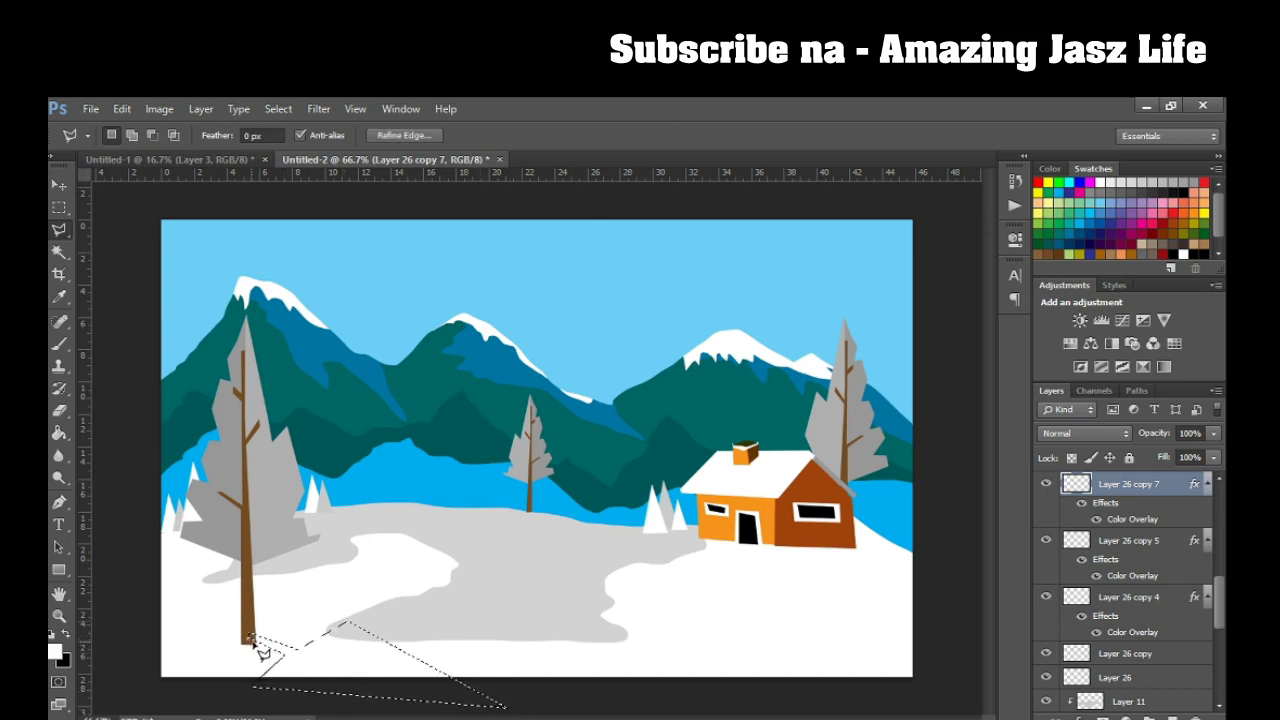
Create a new empty layer for the shadow above Layer 26.
click(1173, 716)
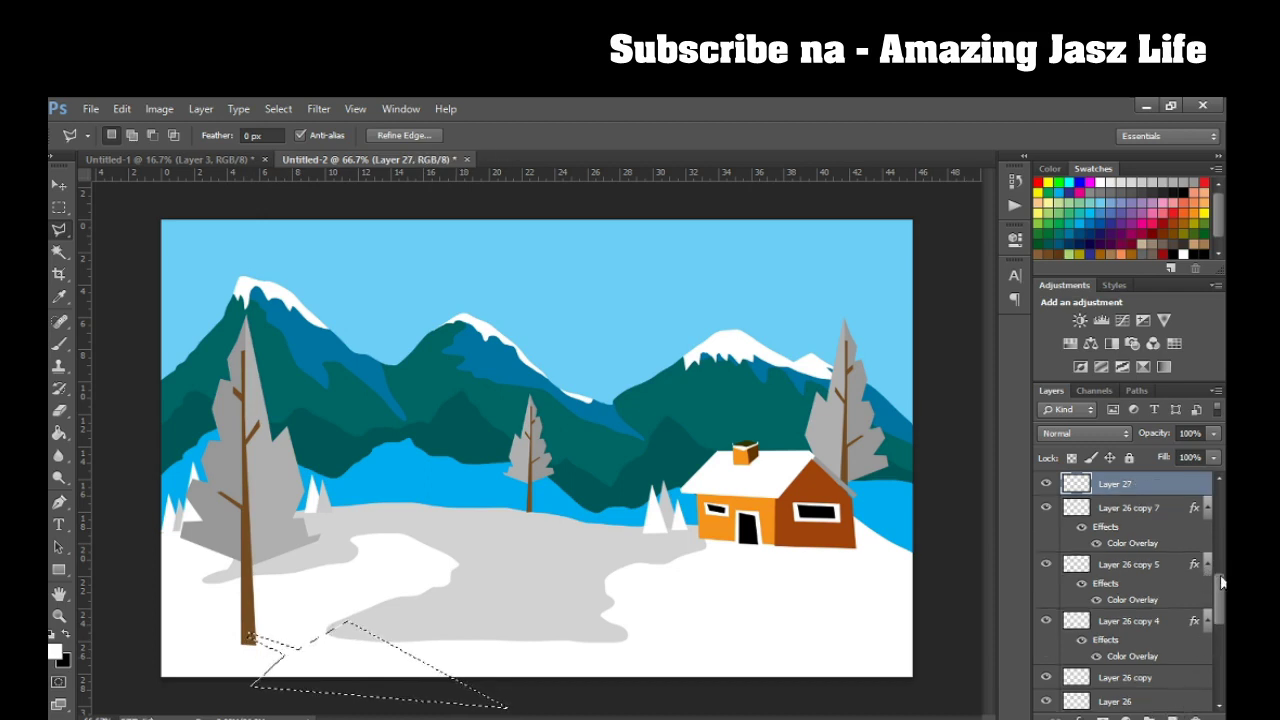
scroll(1213, 636, down, 5)
scroll(1213, 636, down, 5)
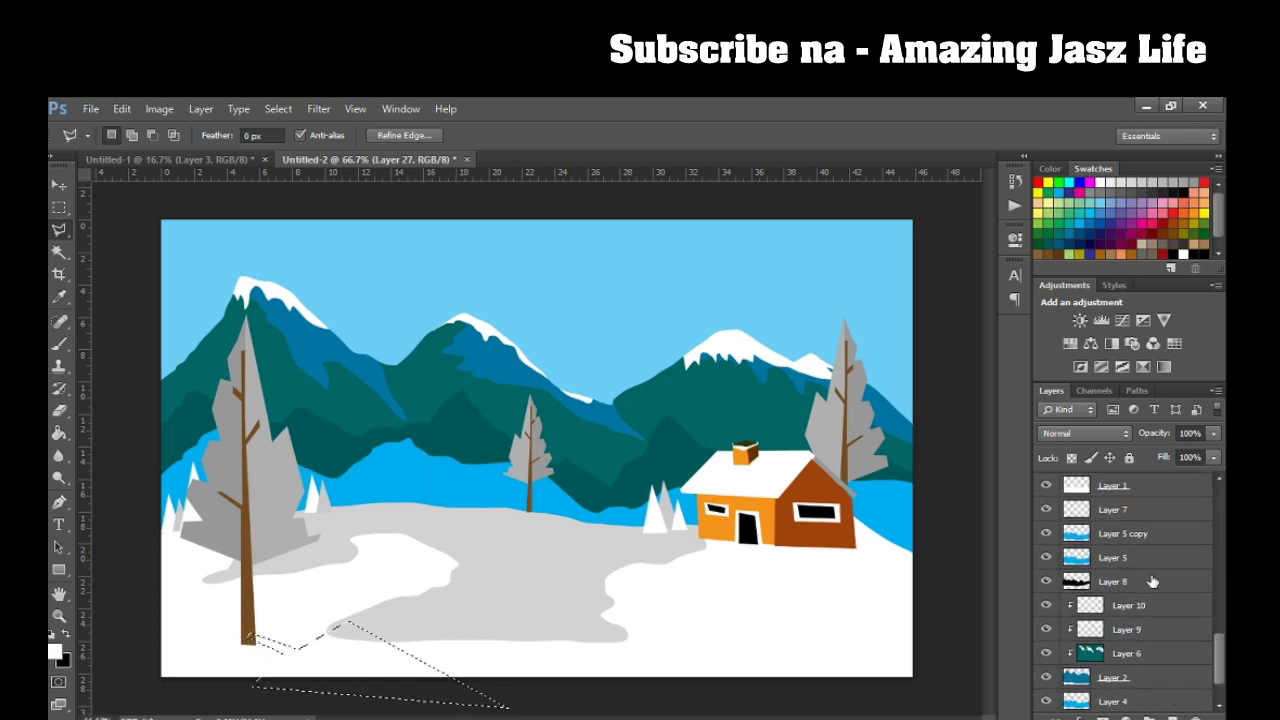
click(1120, 509)
click(1123, 486)
scroll(1216, 639, up, 2)
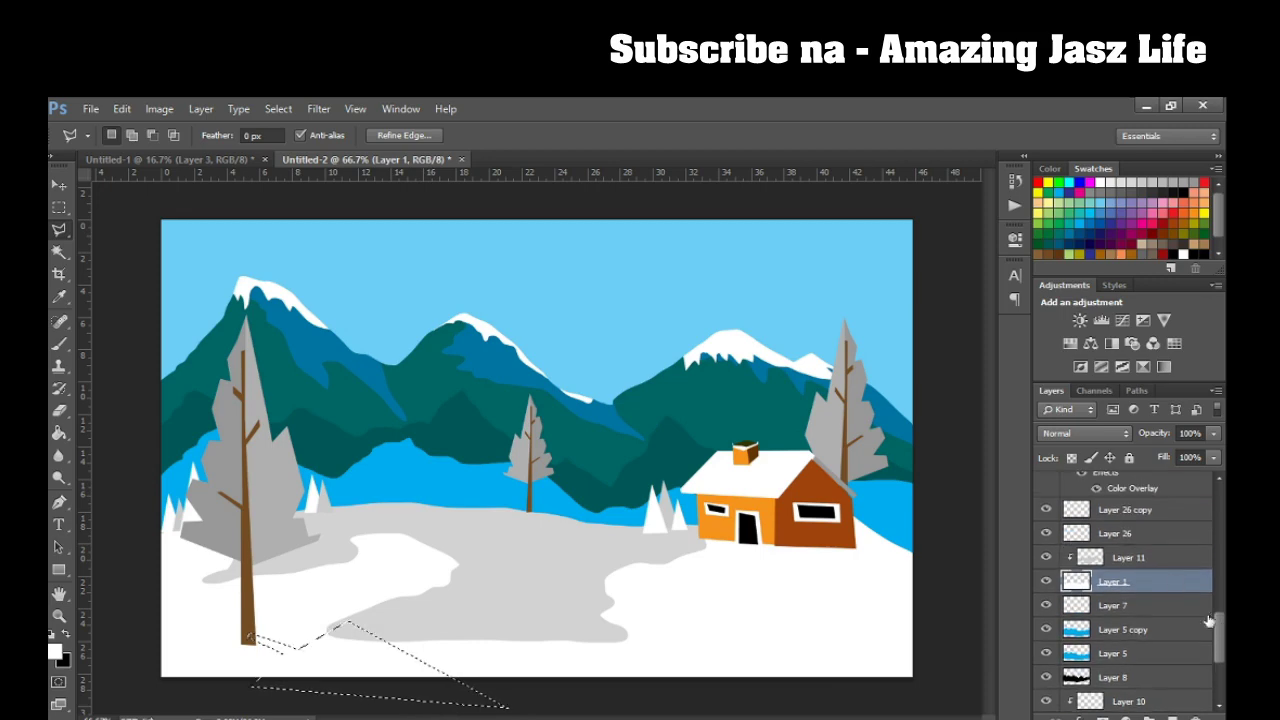
click(1152, 538)
key(ctrl+shift+alt+n)
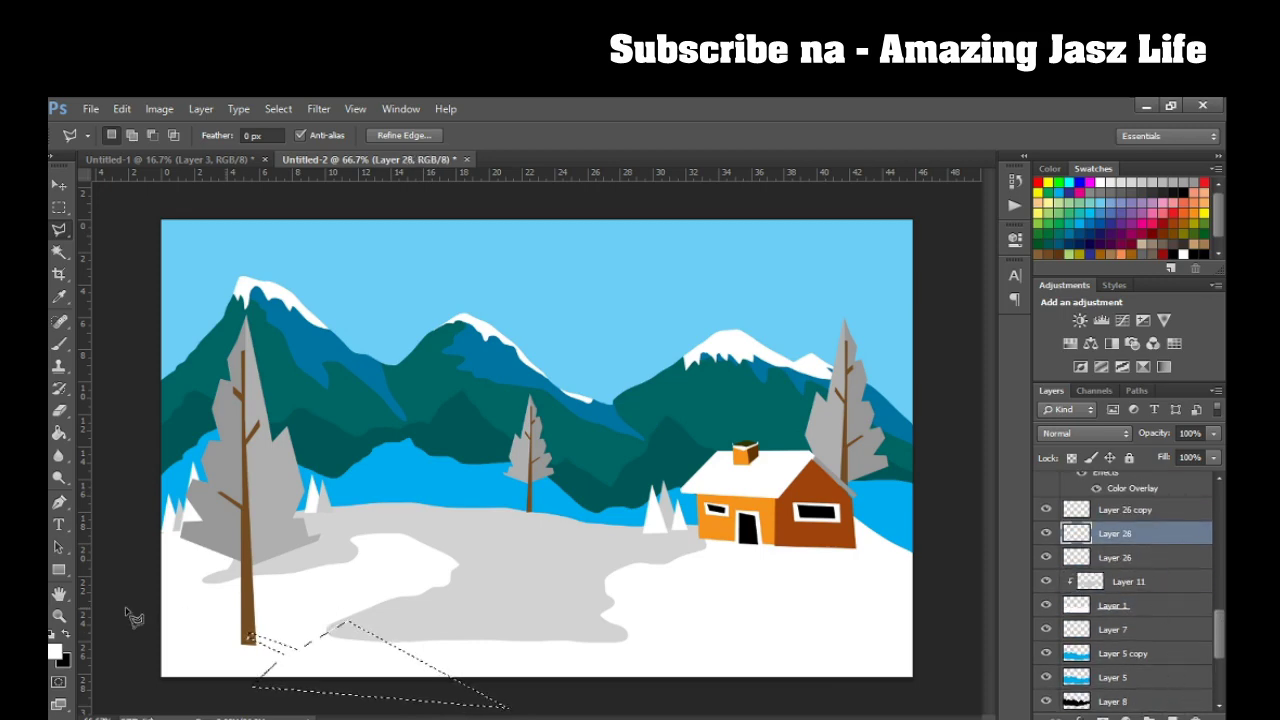
Fill the shadow selection with a mid grey and deselect.
click(55, 650)
click(766, 540)
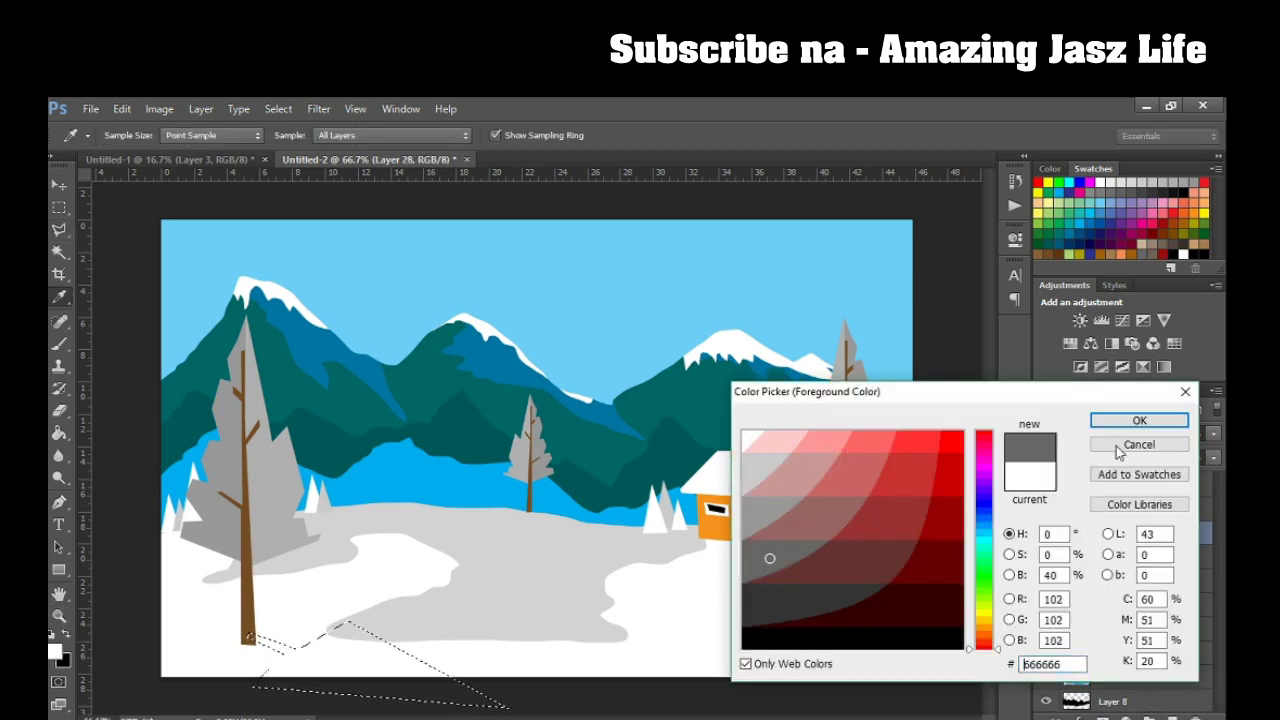
click(1120, 420)
click(67, 444)
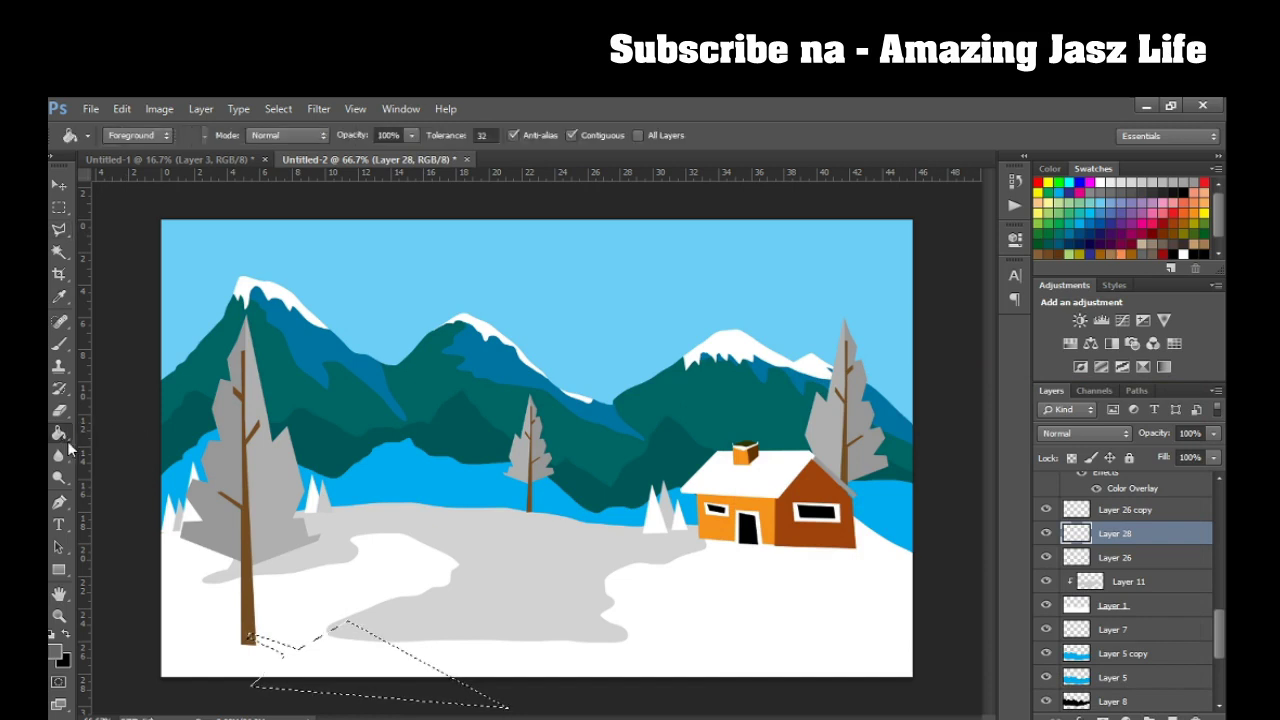
click(355, 648)
key(ctrl+d)
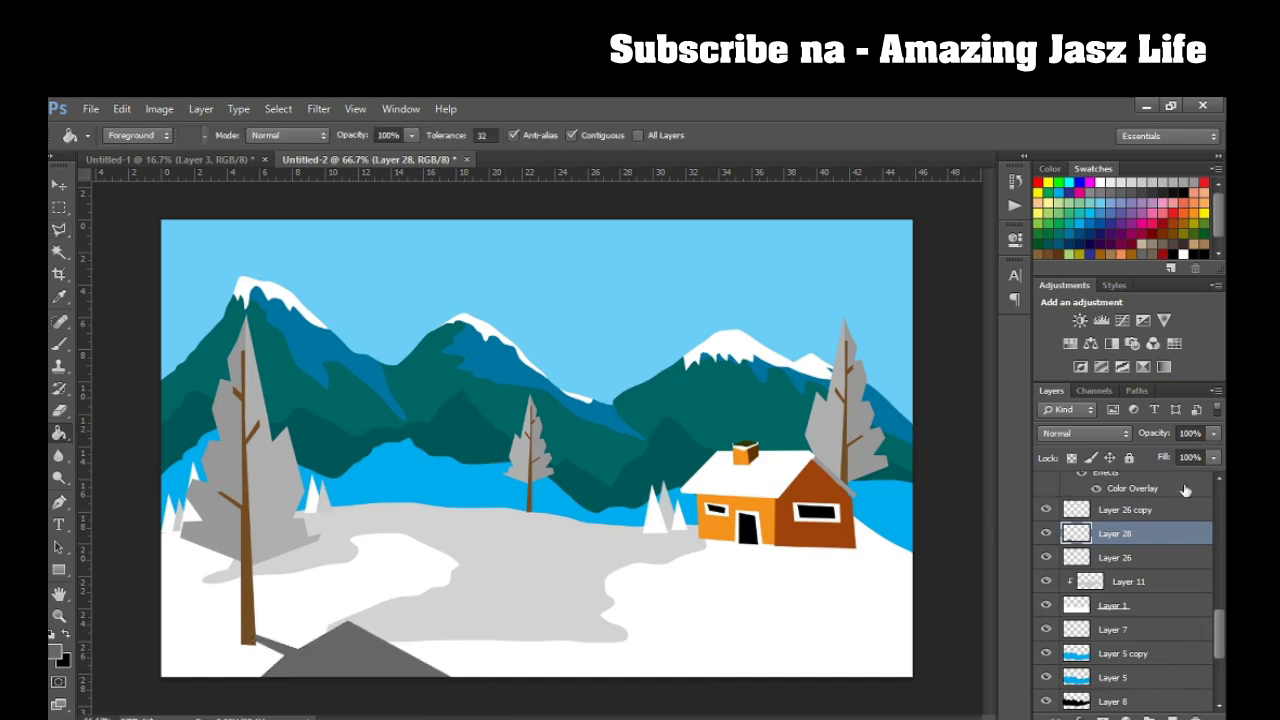
Lower the shadow layer's opacity to 52%.
click(1214, 433)
drag(1176, 452, 1160, 455)
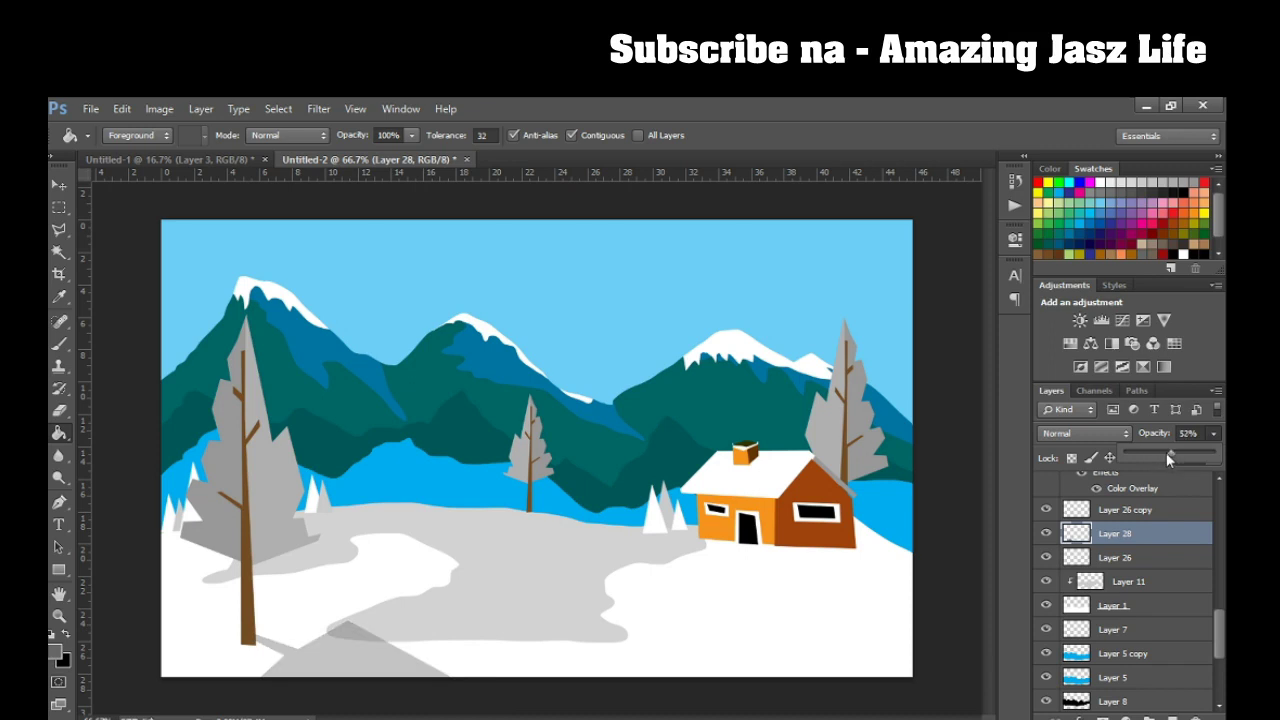
click(60, 230)
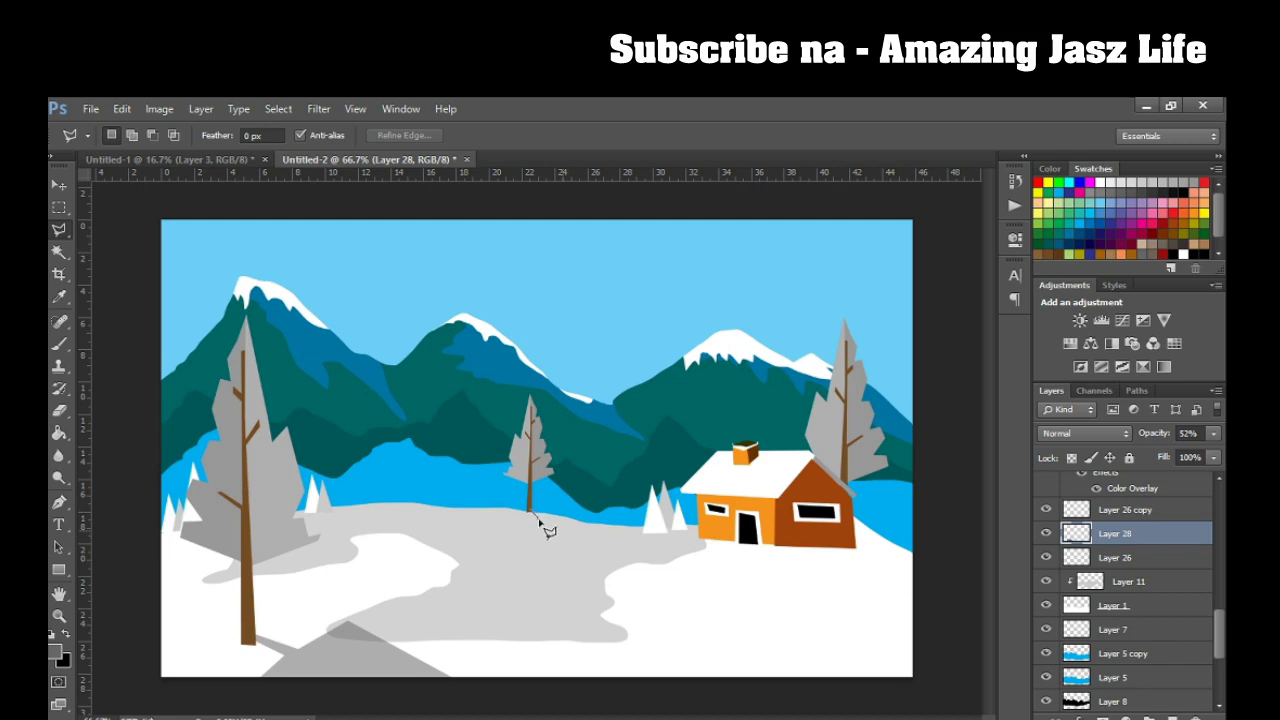
Outline a shadow below the middle tree, fill it grey, and deselect.
click(608, 545)
click(533, 514)
click(59, 432)
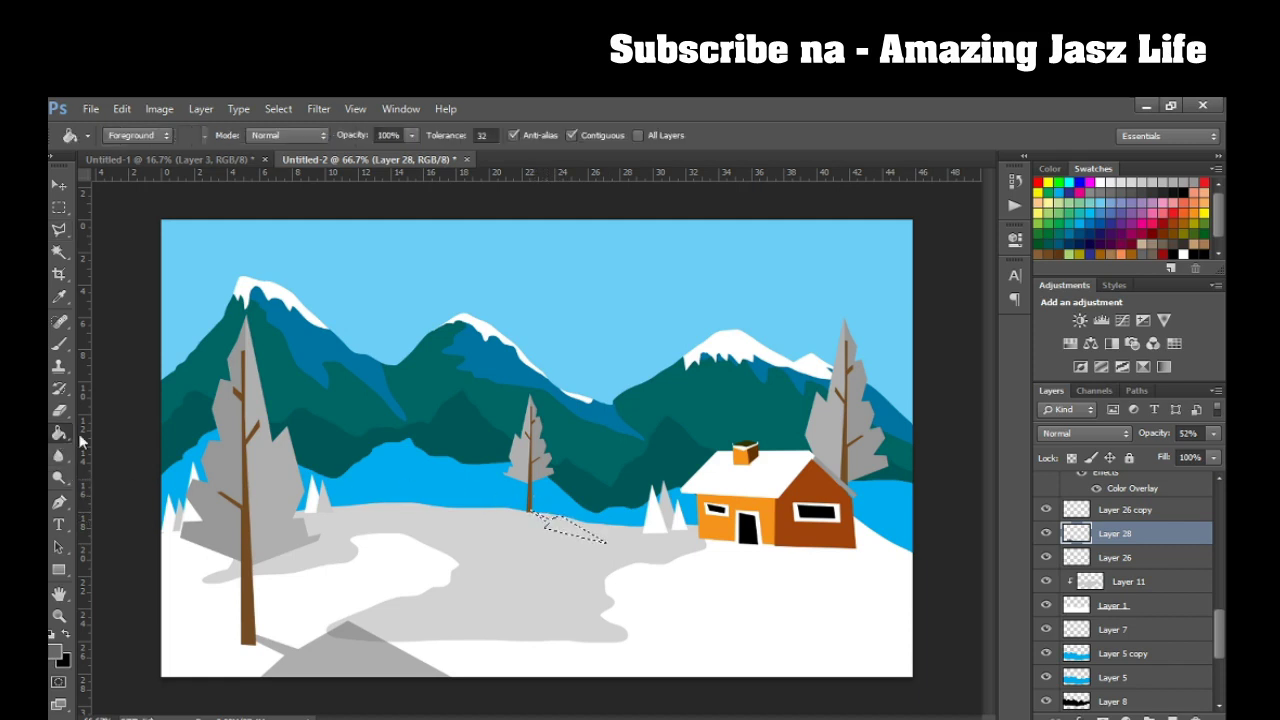
click(584, 530)
key(ctrl+d)
Draw a triangular shadow outline below the cabin, then discard it.
click(59, 230)
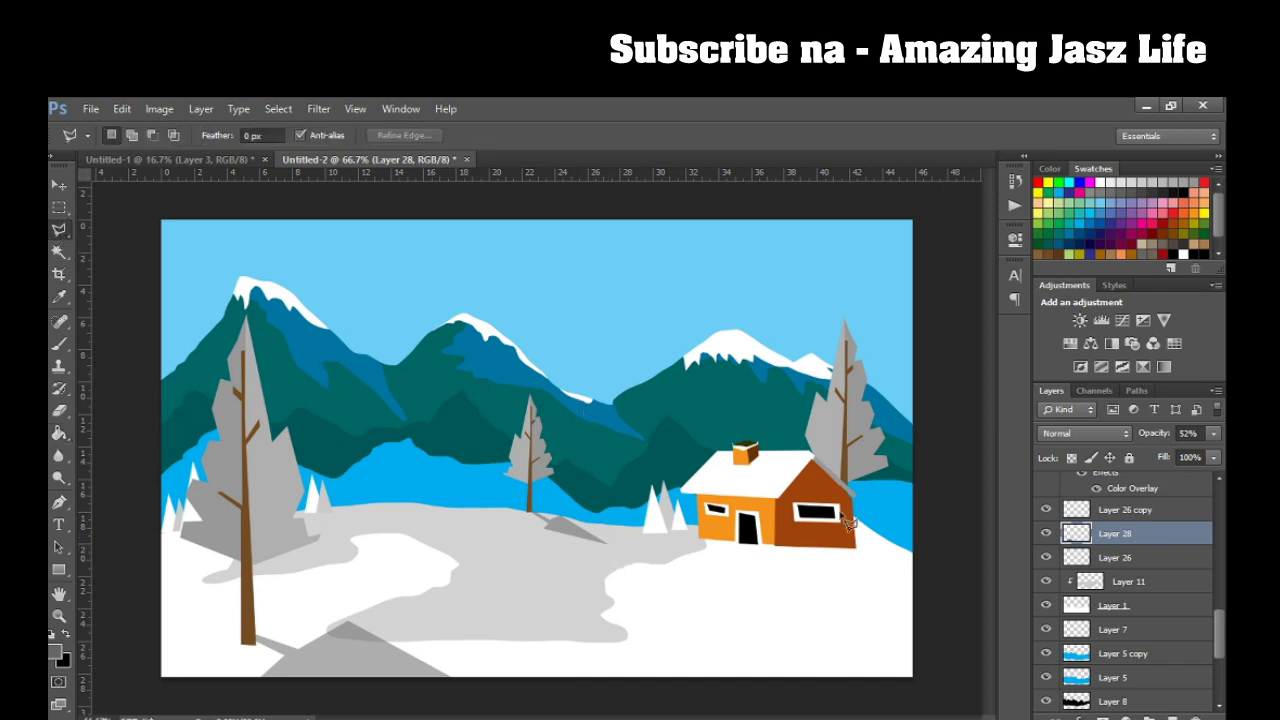
click(778, 546)
click(851, 579)
click(848, 547)
click(779, 546)
key(ctrl+d)
Re-outline the cabin's shadow extending right, fill it grey, and deselect.
click(779, 547)
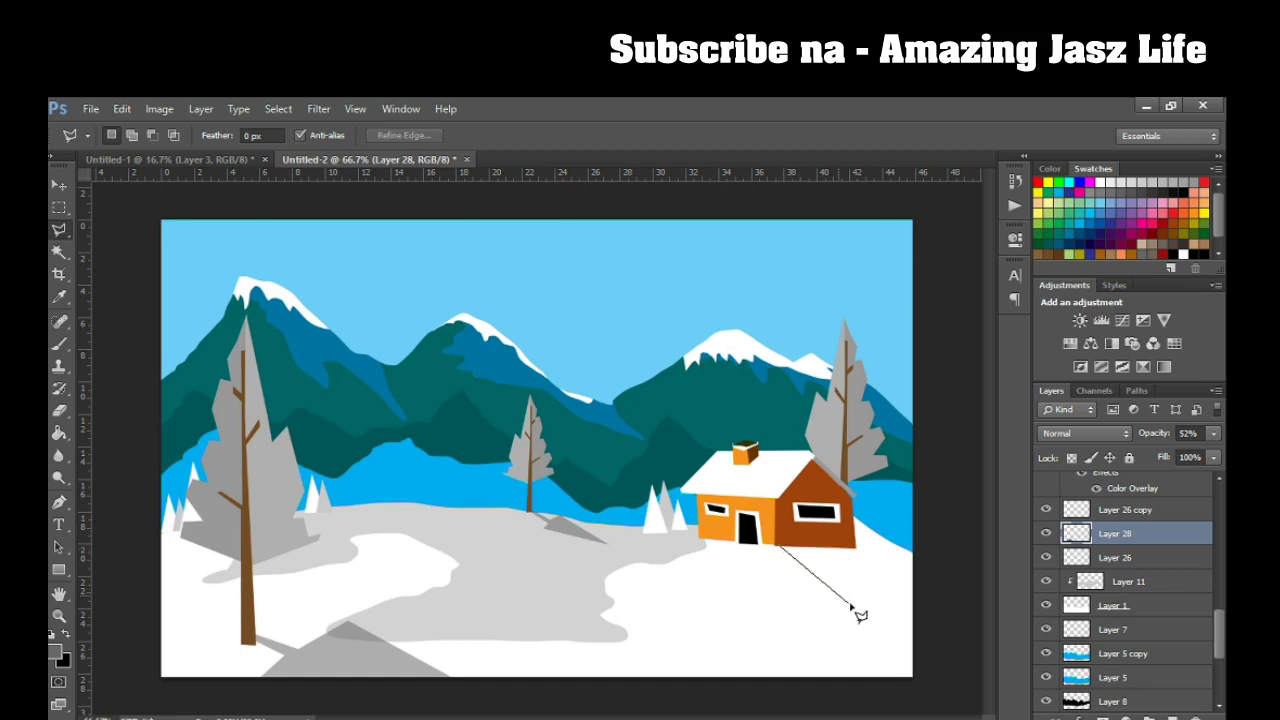
click(915, 615)
click(948, 575)
click(917, 580)
click(799, 531)
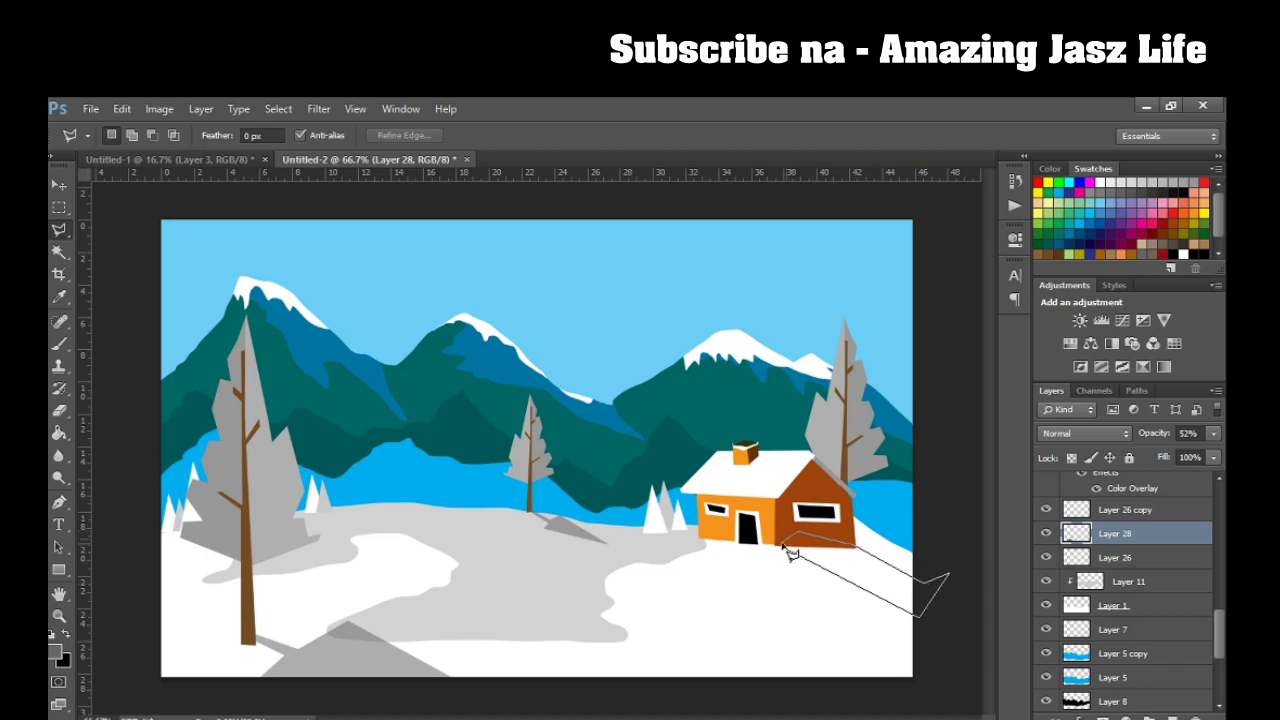
key(g)
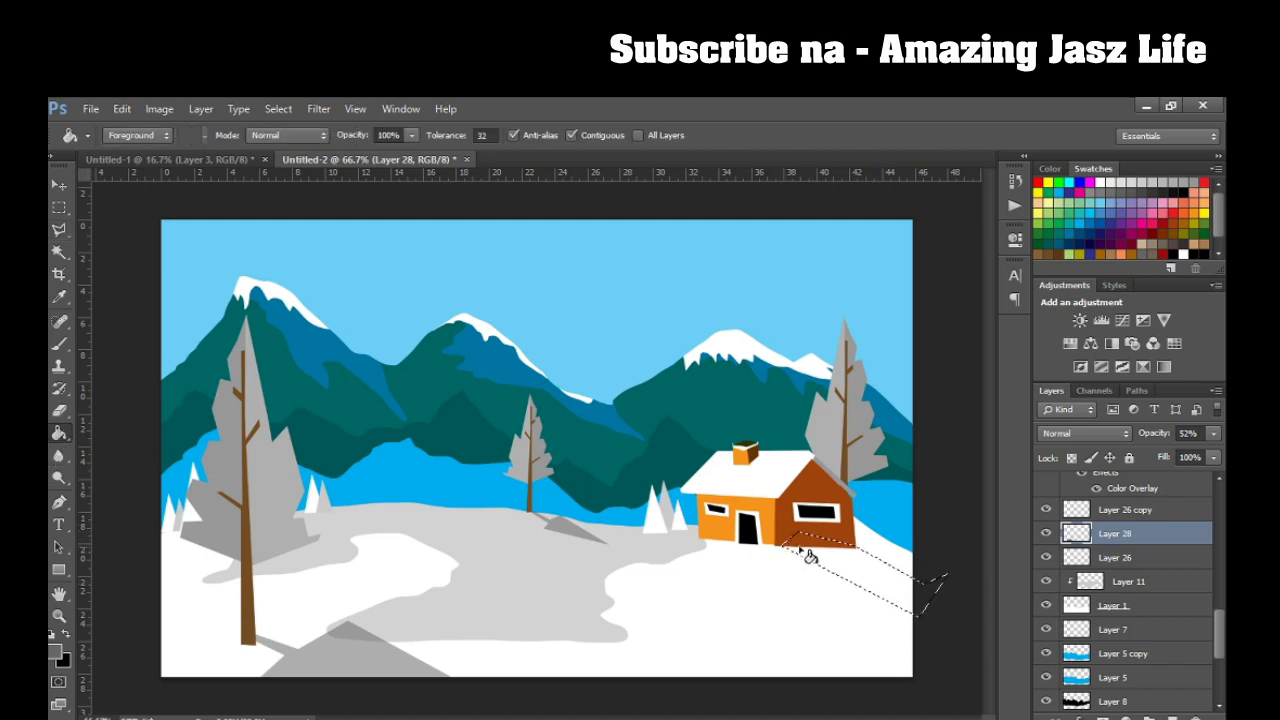
click(801, 556)
key(ctrl+d)
Lighten the shadow layer's opacity to 27%.
click(1213, 433)
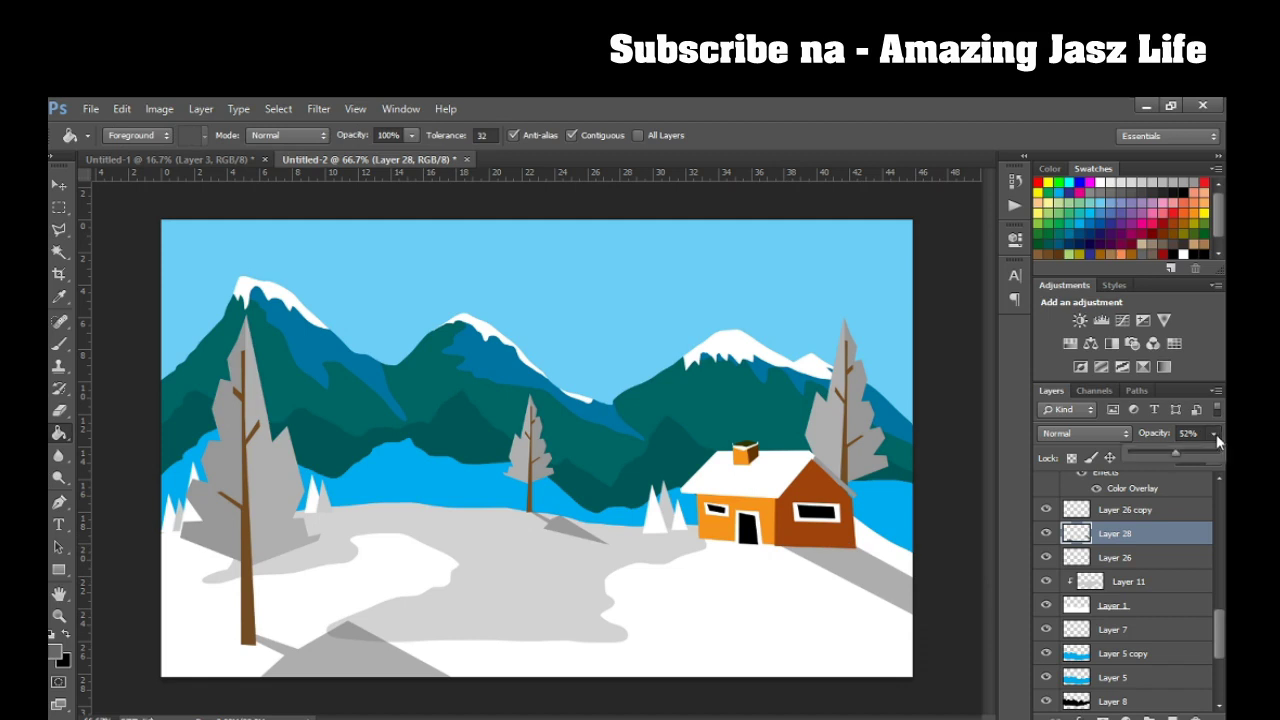
drag(1163, 452, 1152, 451)
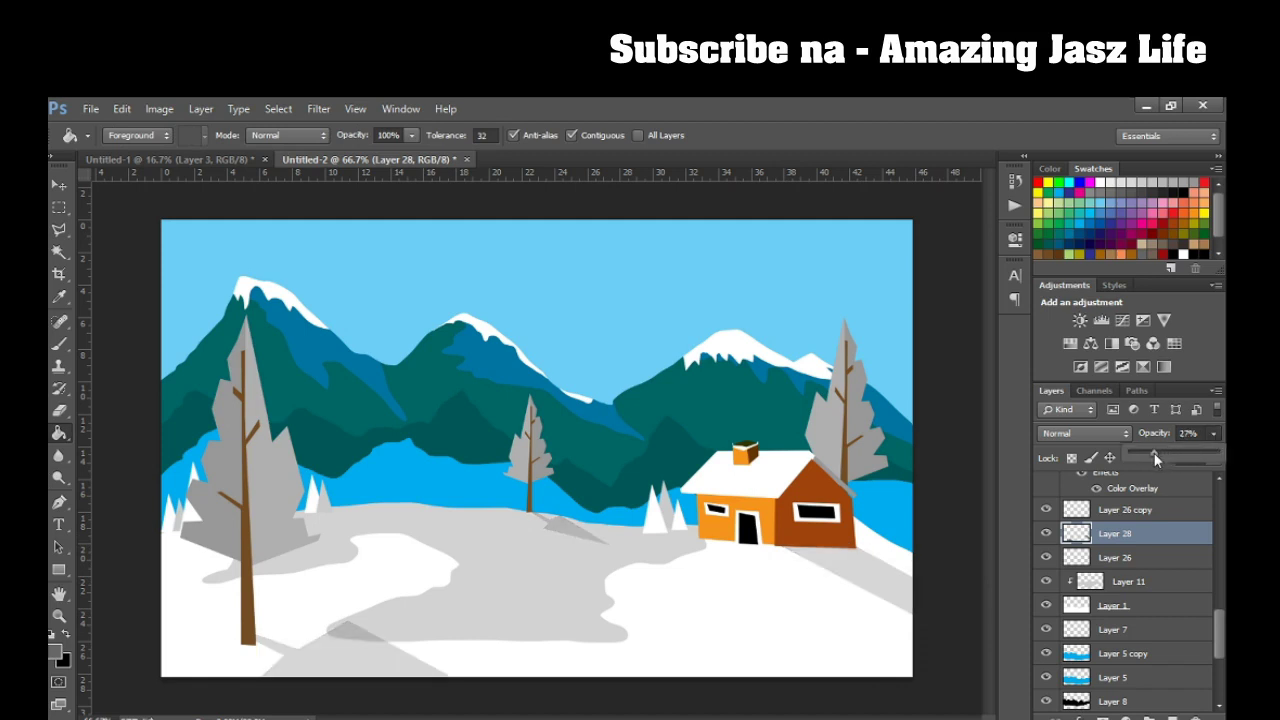
click(59, 185)
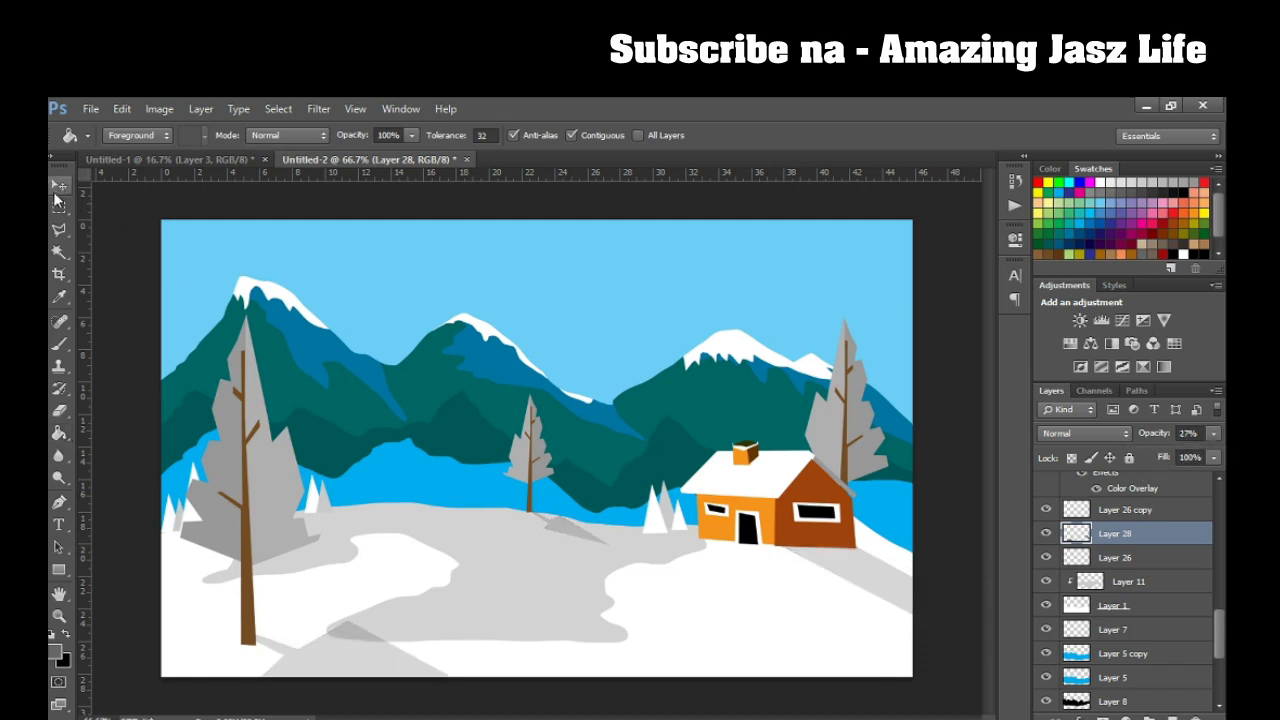
Add a new layer above Layer 5 copy and set the paint colour to cyan.
click(377, 475)
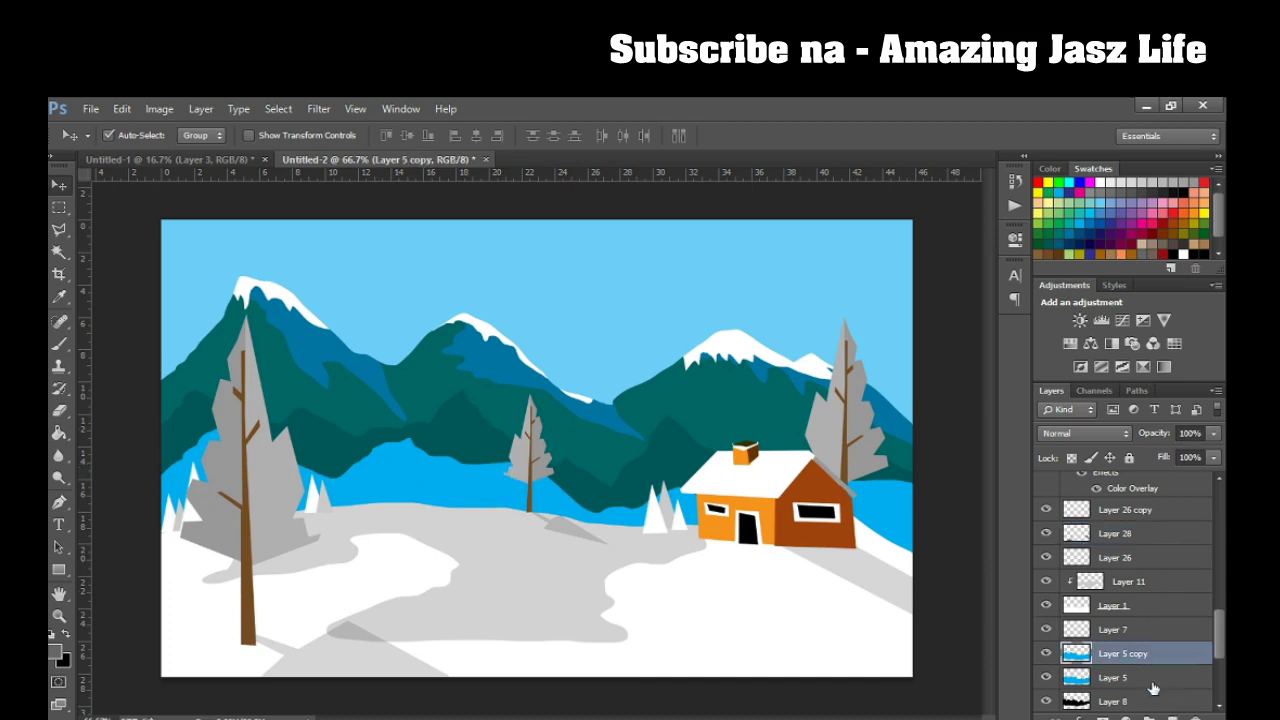
click(1173, 717)
click(1068, 182)
drag(58, 230, 87, 228)
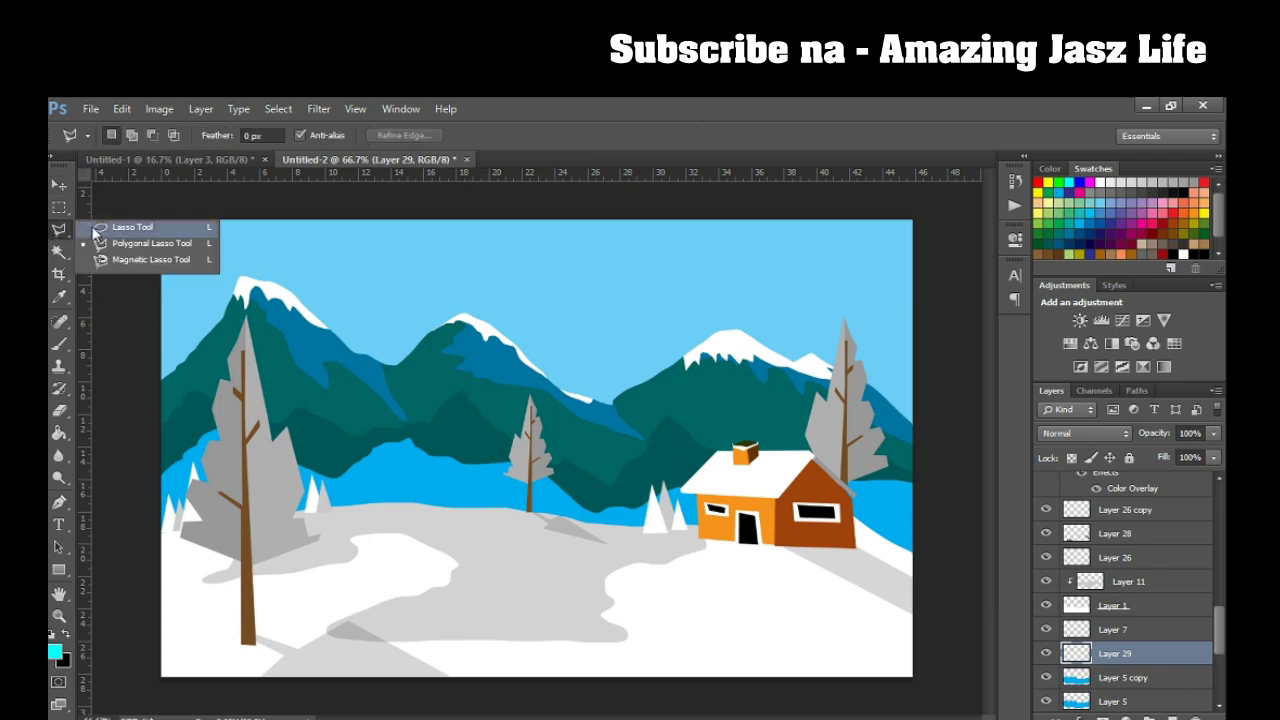
click(103, 229)
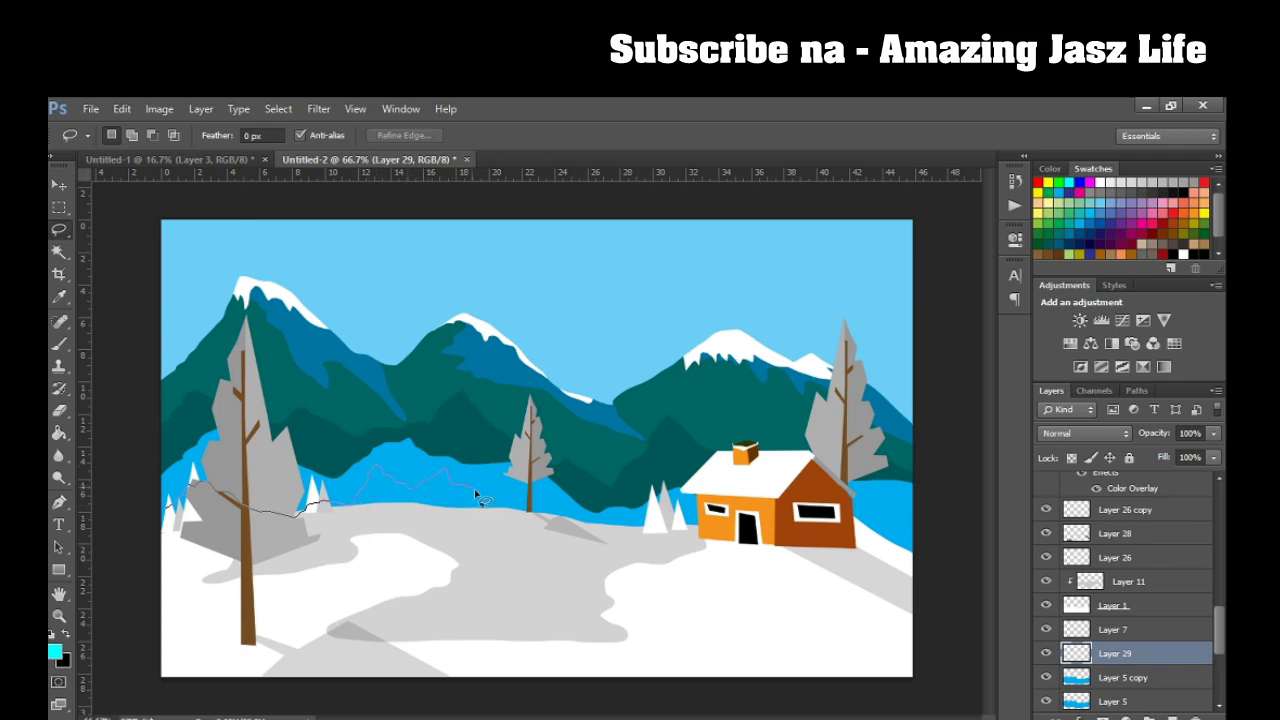
Lasso a band along the mountain base and fill it with cyan.
mouse_move(617, 525)
mouse_down()
mouse_move(669, 511)
mouse_move(815, 515)
mouse_move(960, 556)
mouse_move(712, 570)
mouse_move(160, 565)
mouse_move(166, 505)
mouse_up()
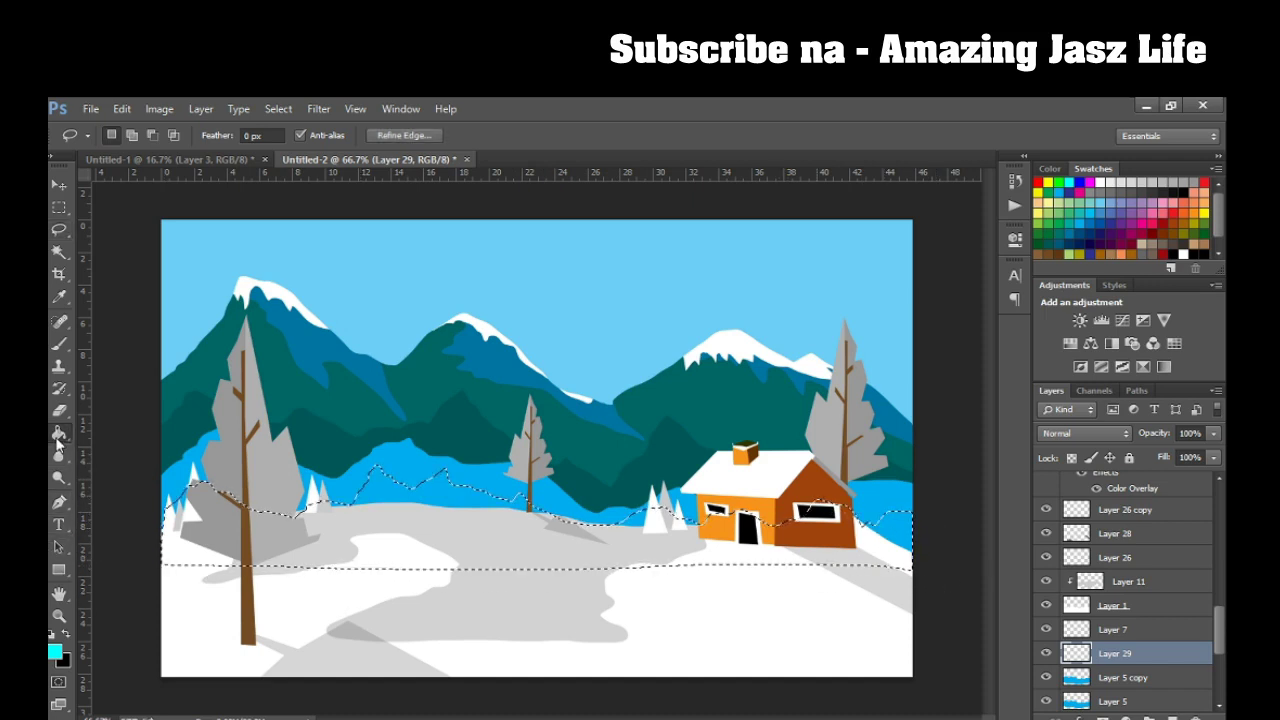
click(59, 432)
click(411, 510)
key(ctrl+d)
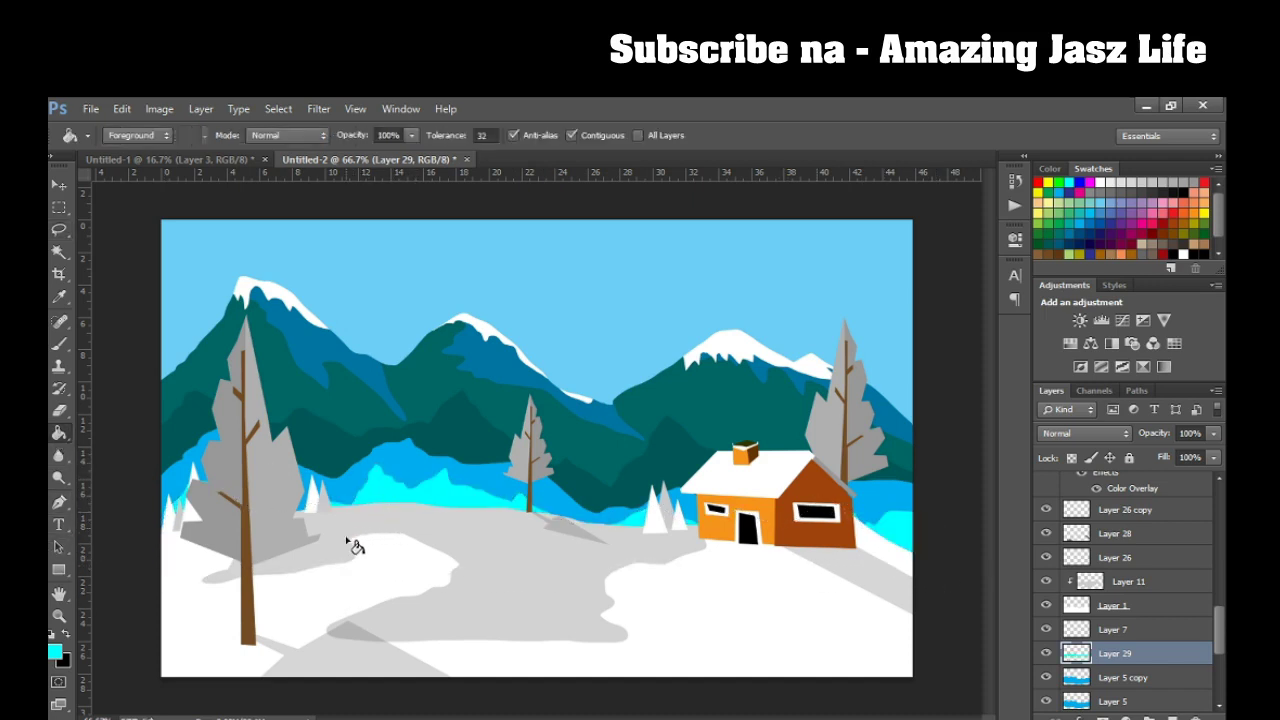
click(58, 240)
drag(1213, 634, 1218, 680)
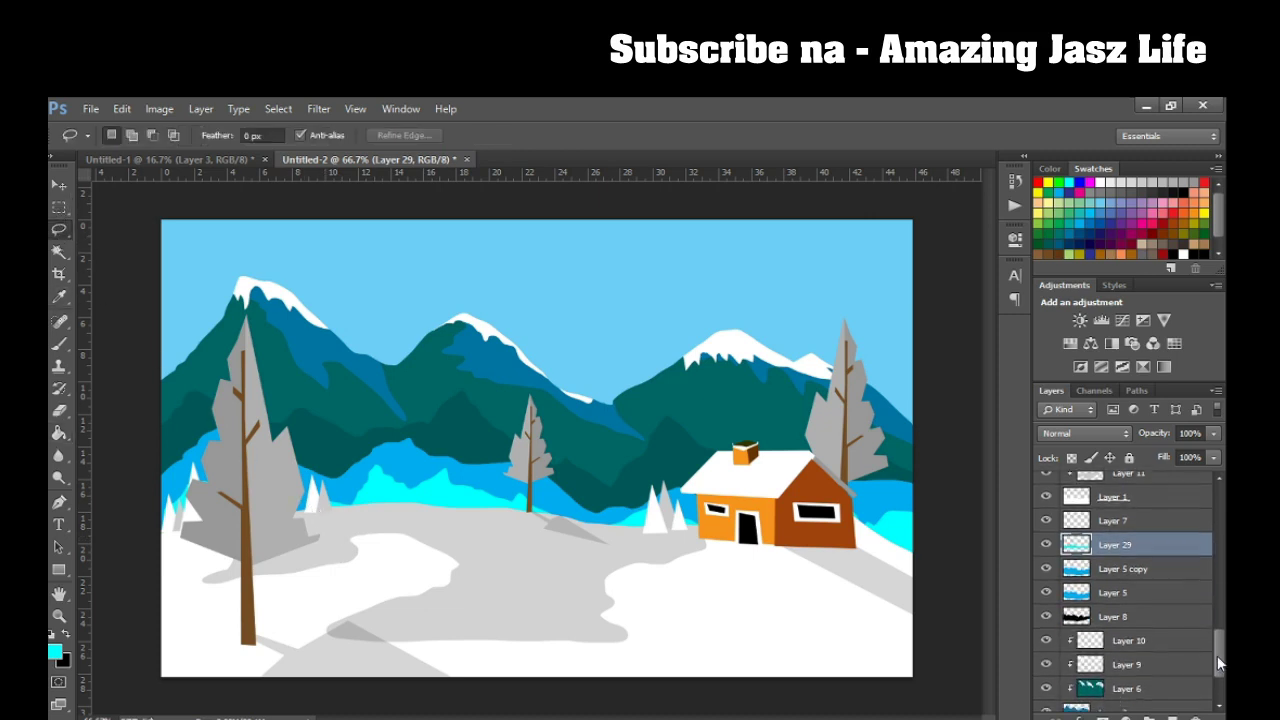
click(1151, 677)
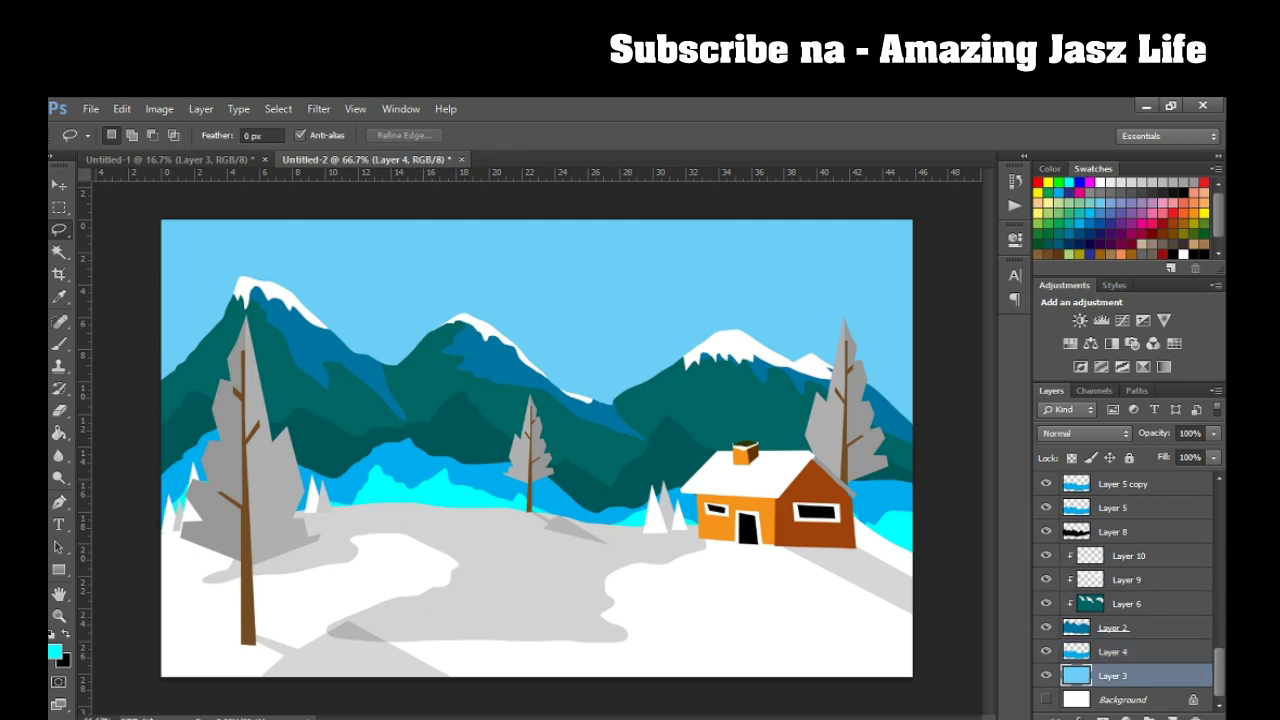
On a new layer above the sky, lasso a mist band and fill it white.
click(1172, 717)
mouse_move(922, 338)
mouse_down()
mouse_move(838, 348)
mouse_move(722, 318)
mouse_up()
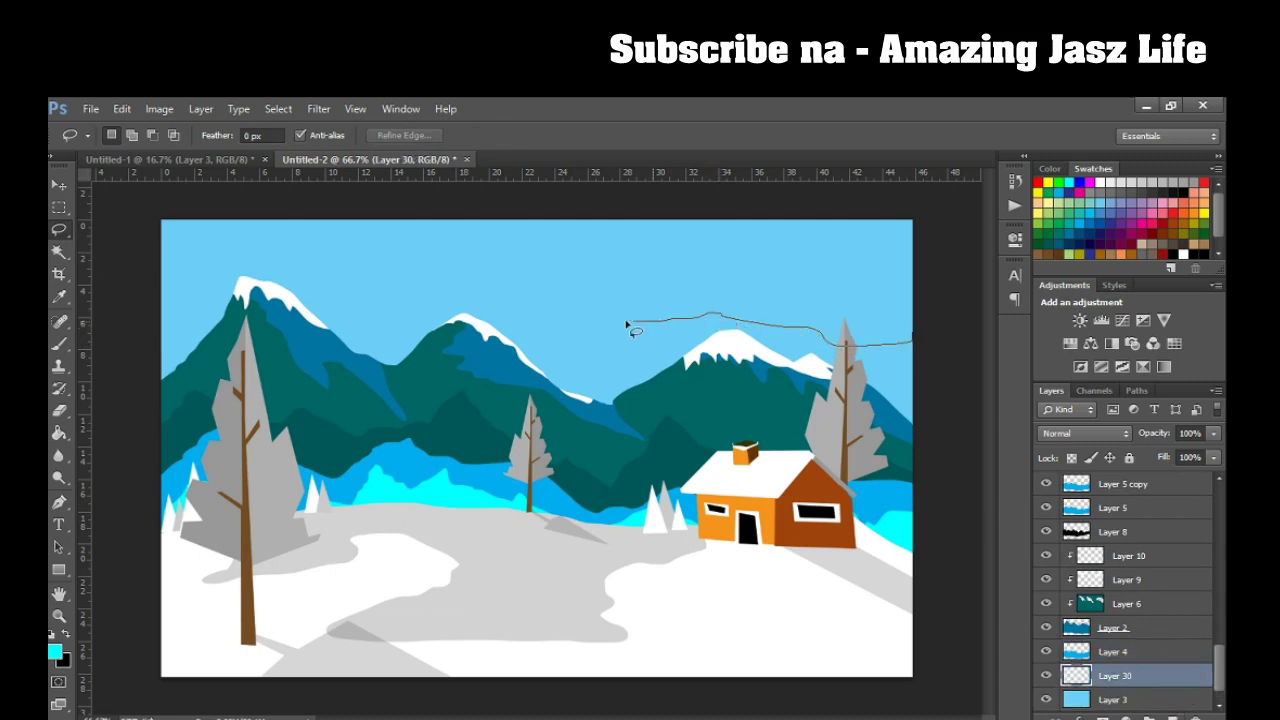
drag(565, 356, 462, 316)
mouse_move(302, 312)
mouse_down()
mouse_move(166, 246)
mouse_move(543, 551)
mouse_move(957, 370)
mouse_up()
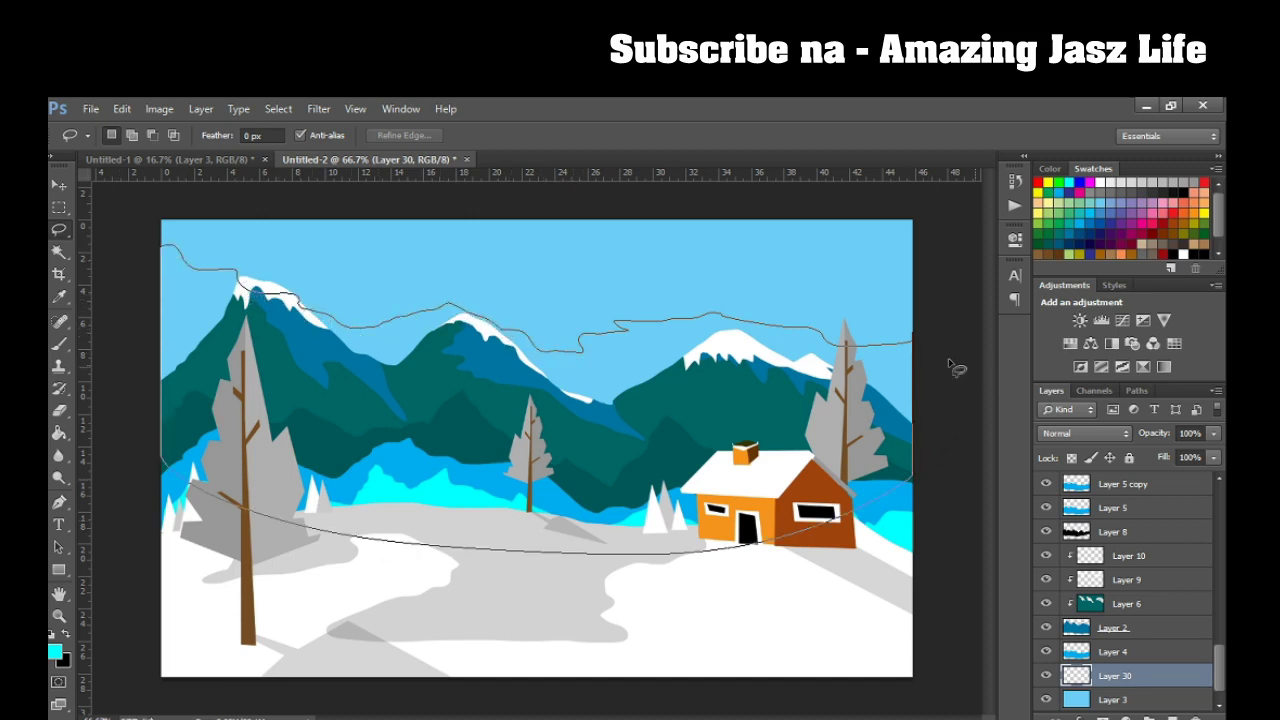
click(52, 635)
click(59, 433)
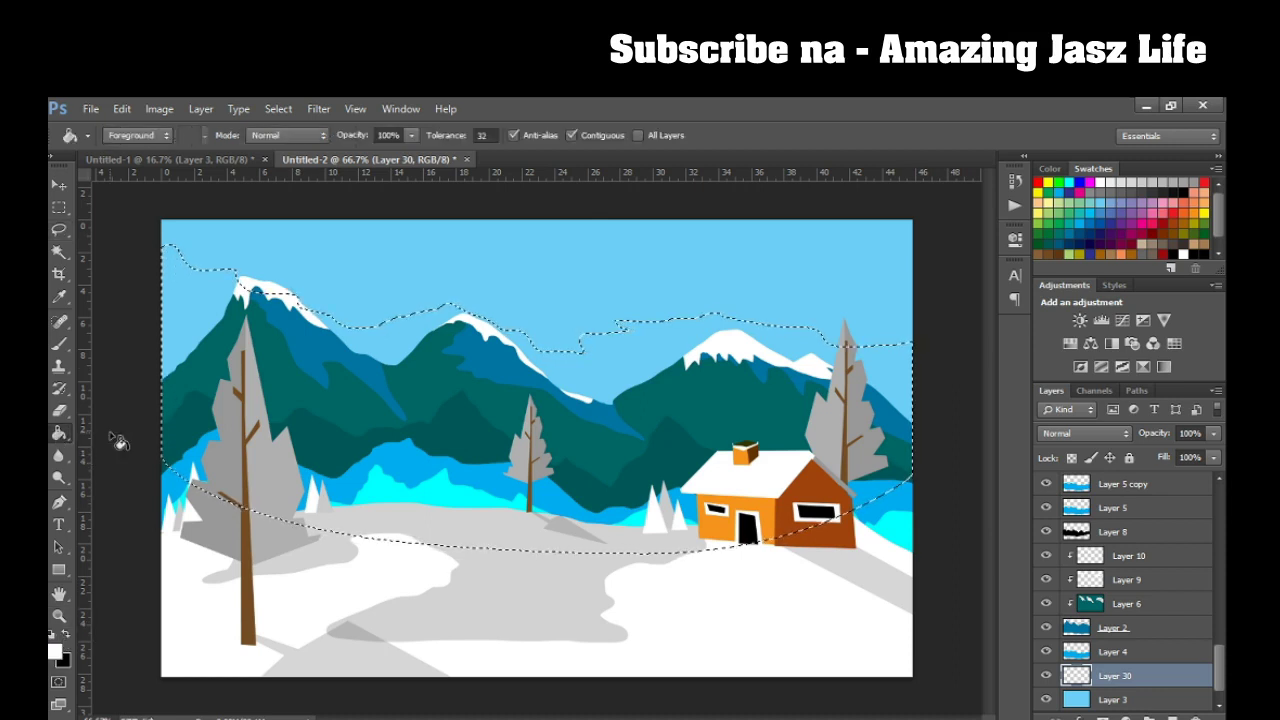
click(500, 452)
key(ctrl+d)
click(1213, 433)
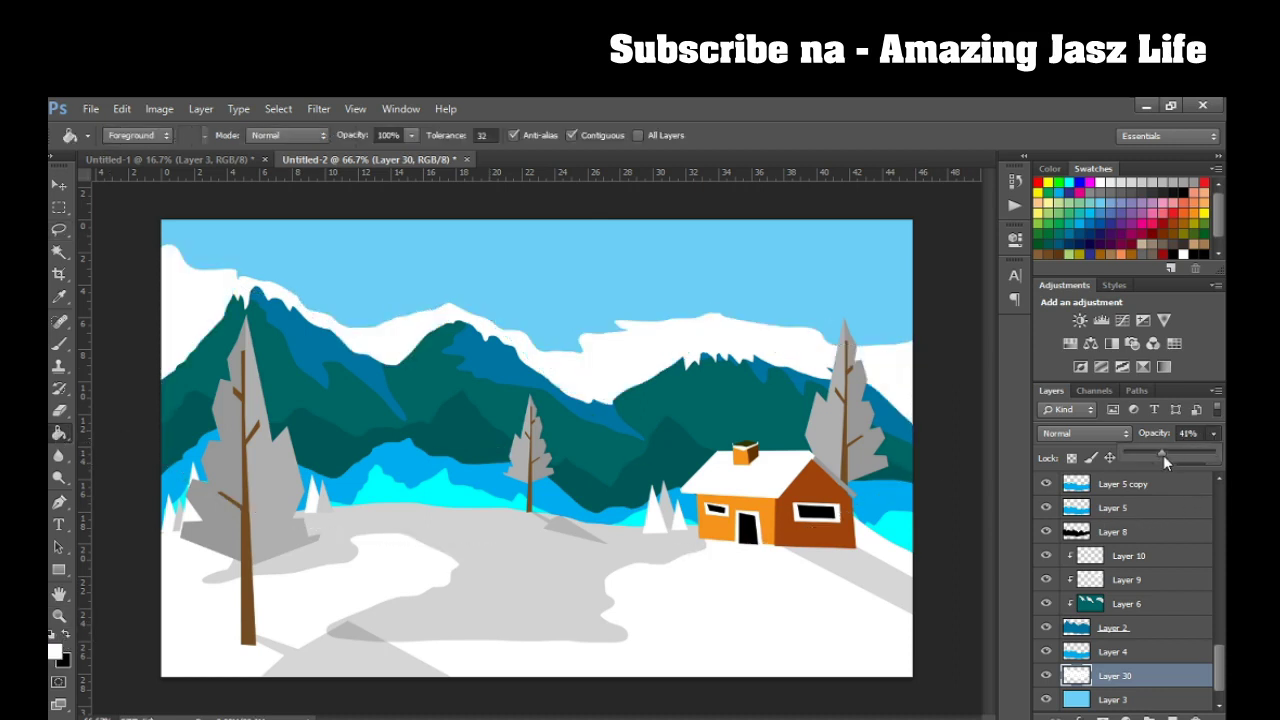
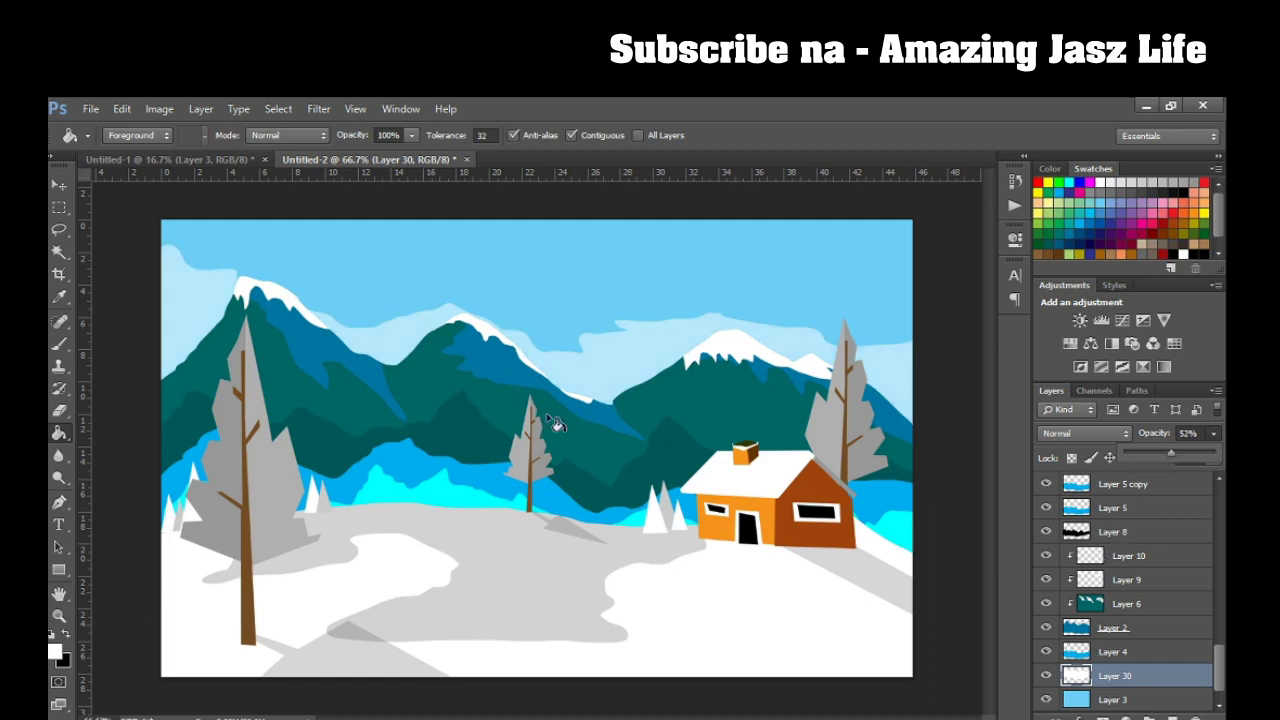
Add a new empty layer above Layer 25 for the smoke.
click(59, 229)
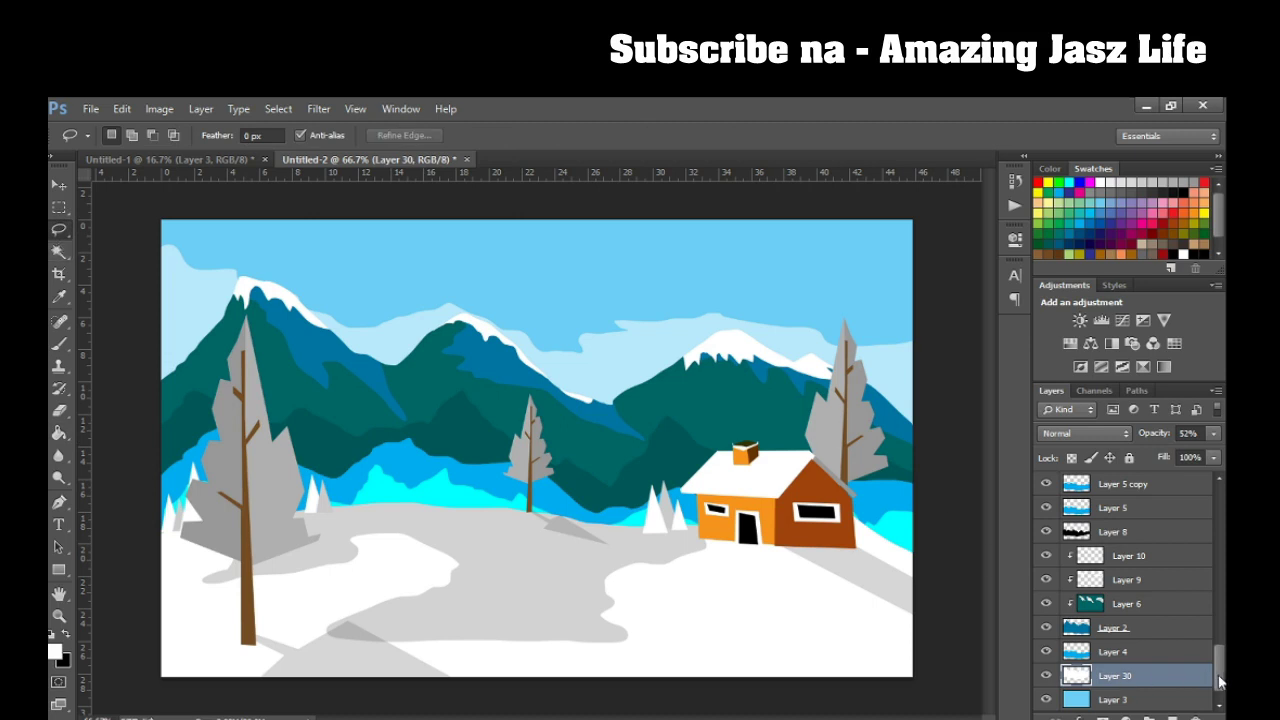
drag(1220, 682, 1220, 492)
click(1140, 486)
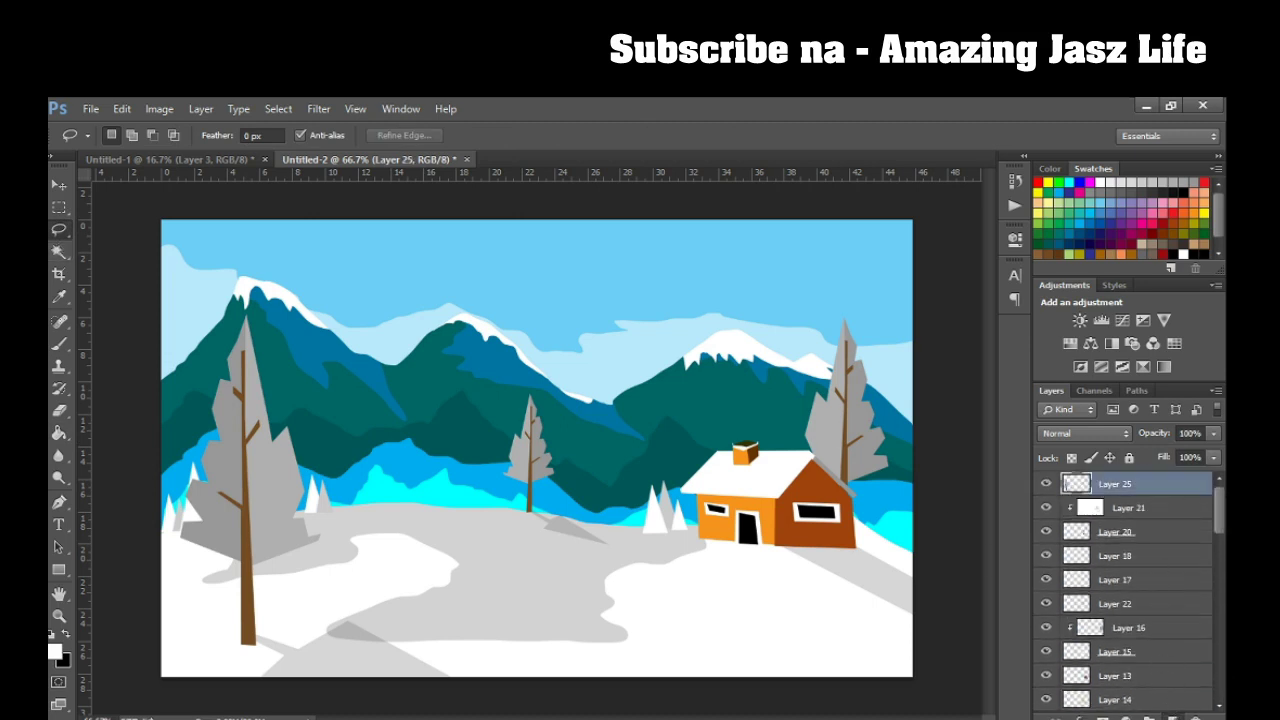
key(ctrl+shift+alt+n)
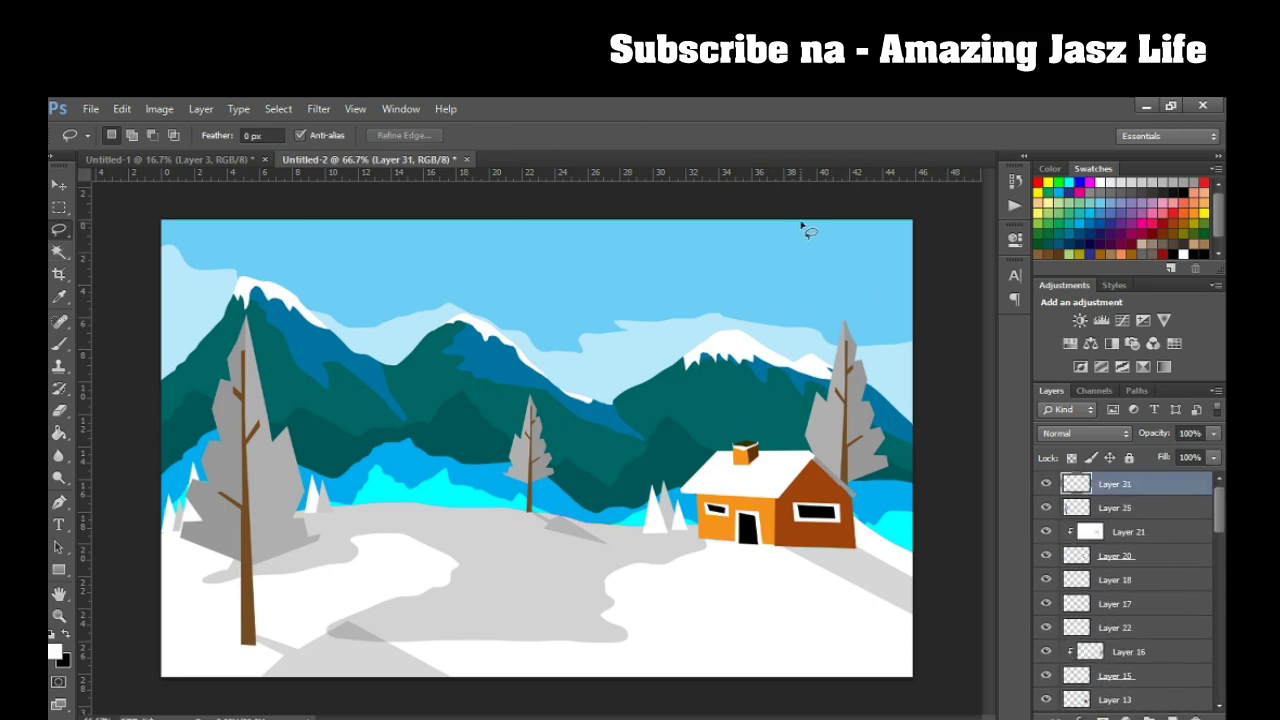
Lasso a wavy smoke shape above the chimney and fill it white.
mouse_move(748, 325)
mouse_down()
mouse_move(785, 392)
mouse_move(742, 424)
mouse_move(745, 455)
mouse_move(667, 404)
mouse_move(715, 365)
mouse_move(671, 249)
mouse_move(748, 209)
mouse_move(797, 228)
mouse_move(755, 262)
mouse_up()
key(Delete)
key(ctrl+d)
mouse_move(790, 280)
mouse_down()
mouse_move(752, 338)
mouse_move(764, 412)
mouse_move(716, 417)
mouse_move(700, 323)
mouse_up()
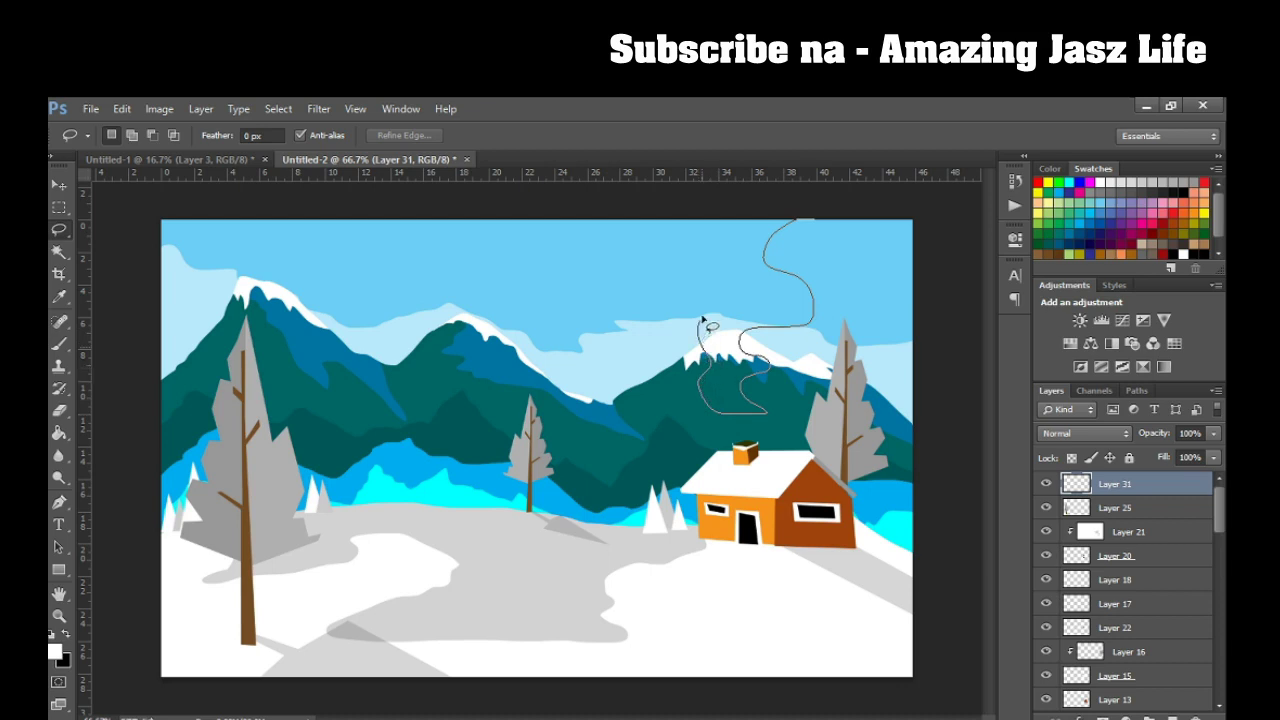
drag(728, 276, 704, 220)
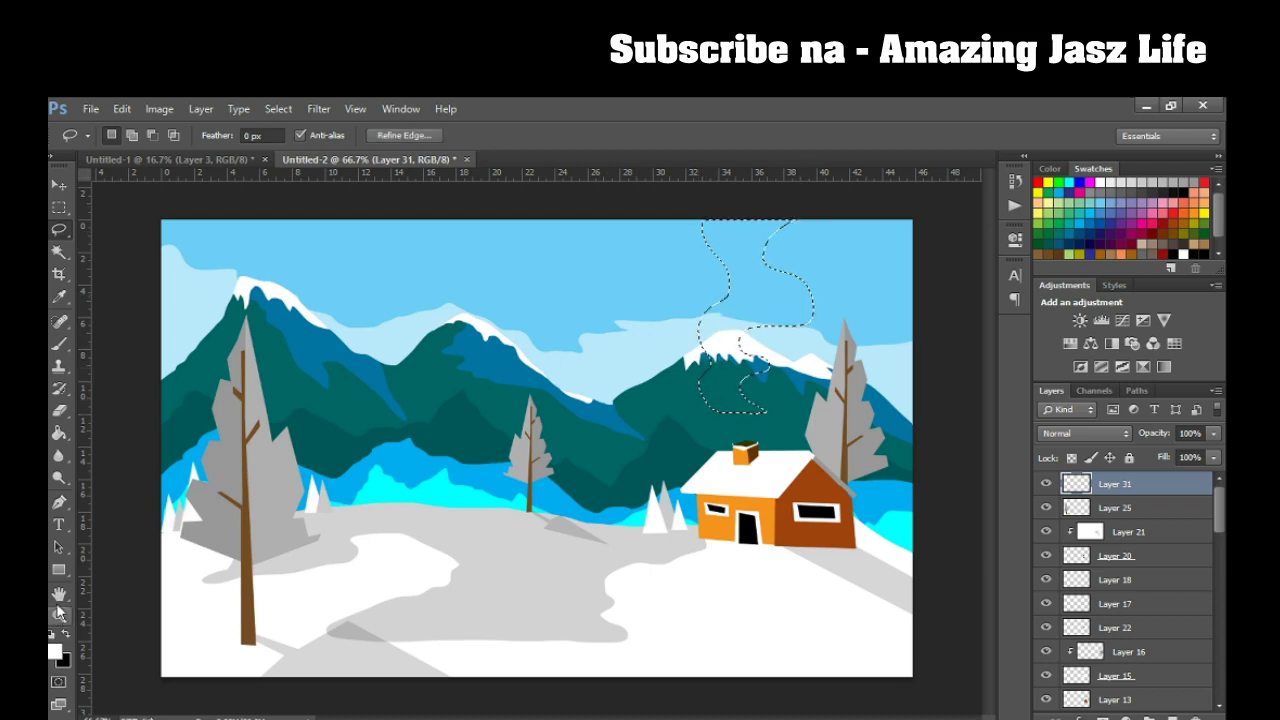
click(58, 434)
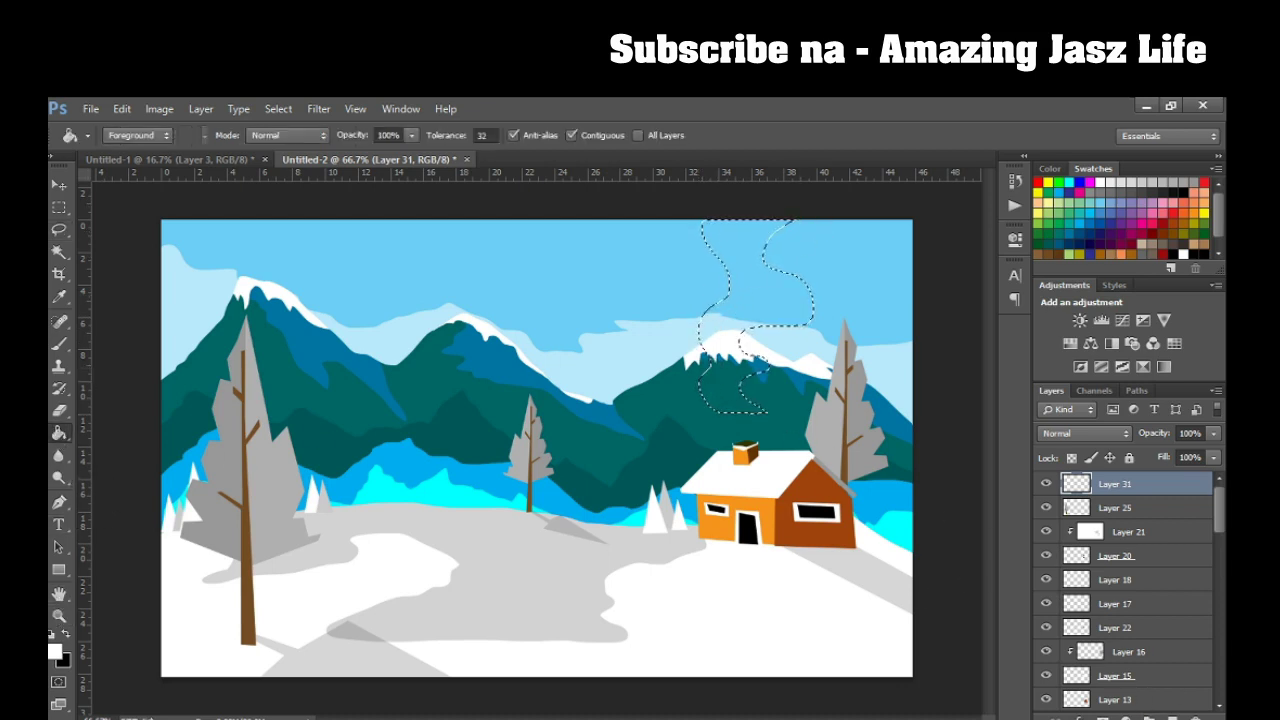
click(1173, 716)
click(780, 345)
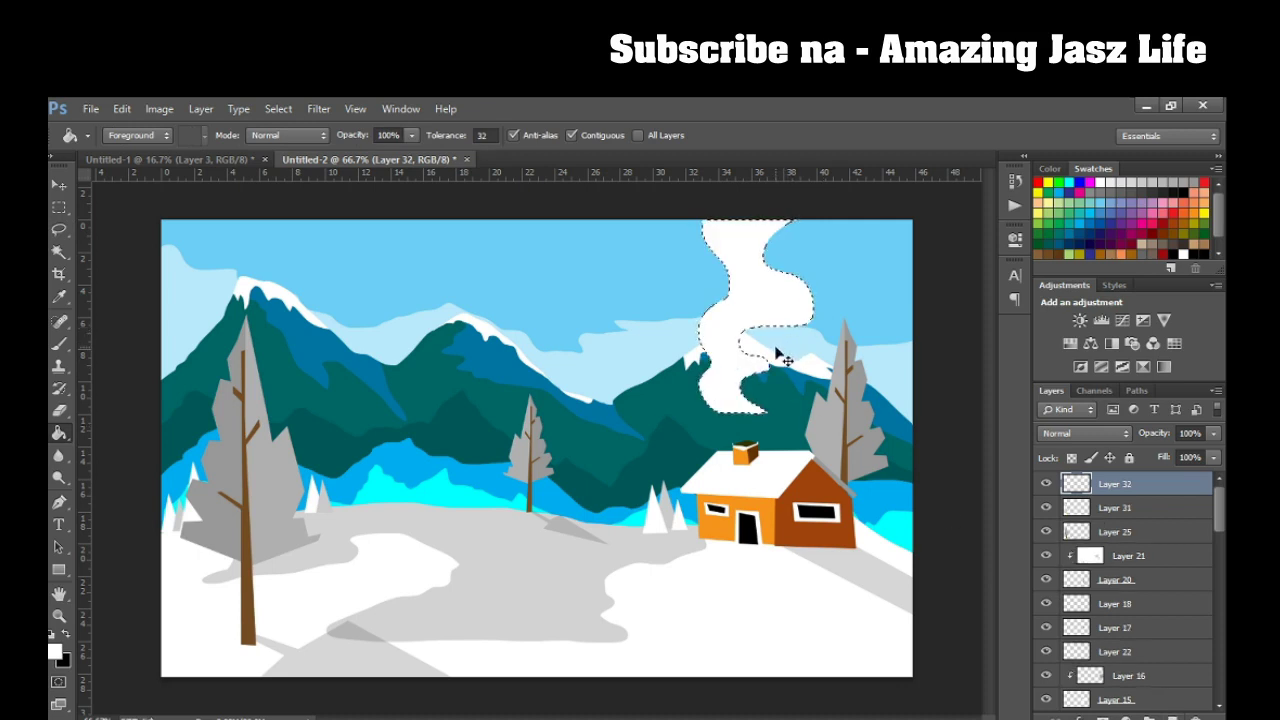
key(ctrl+d)
Move the smoke onto the chimney, stretch it taller and tilt it about 10 degrees.
click(61, 188)
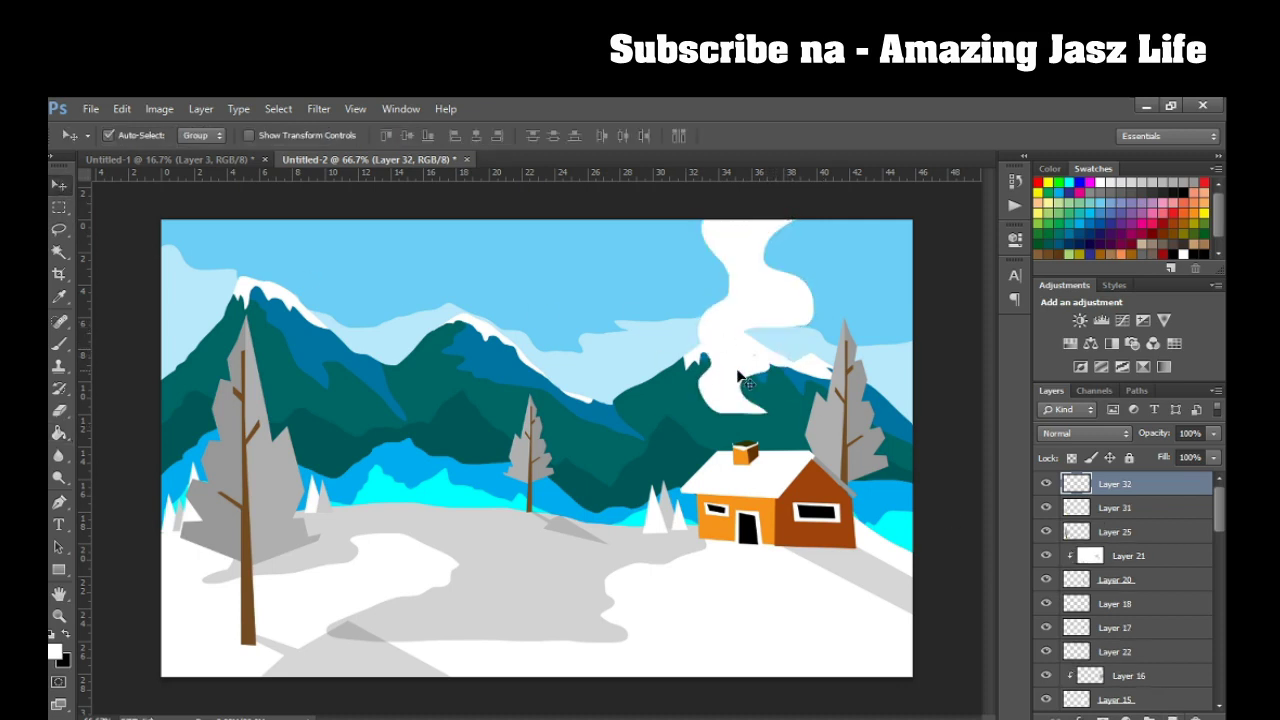
drag(737, 375, 727, 405)
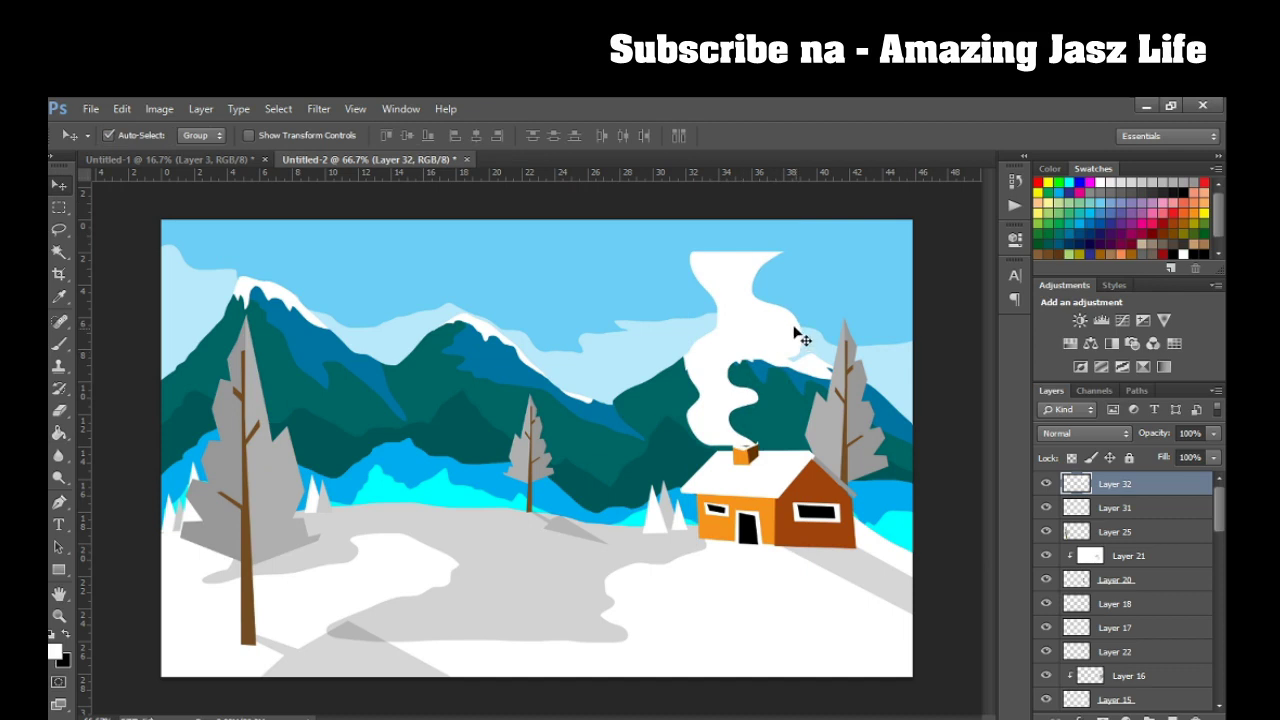
key(ctrl+t)
drag(803, 251, 807, 200)
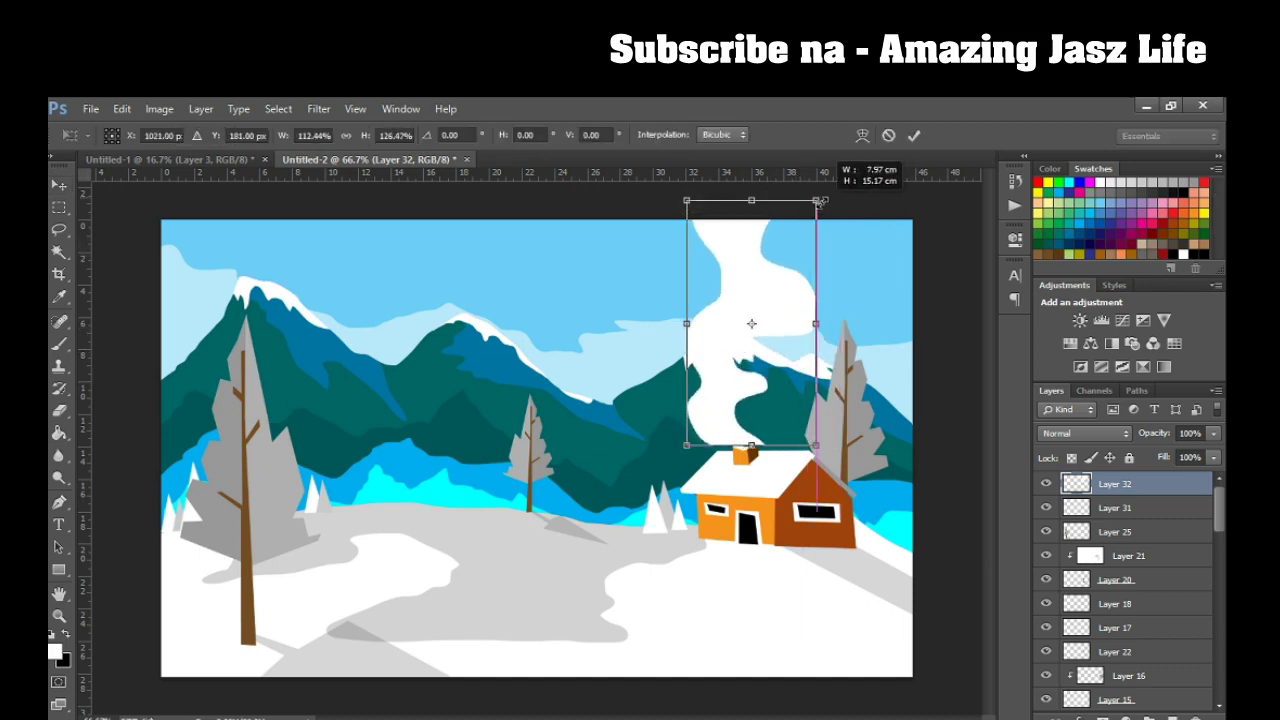
drag(855, 355, 841, 363)
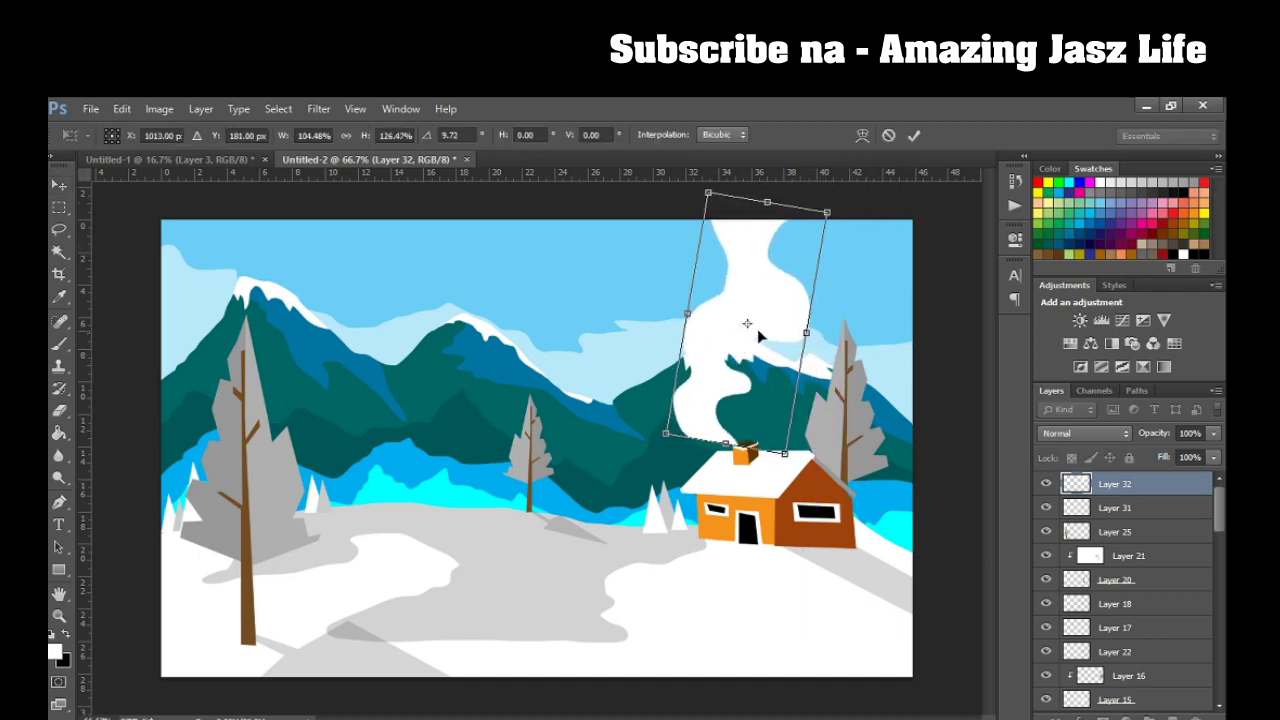
key(Return)
drag(752, 358, 740, 372)
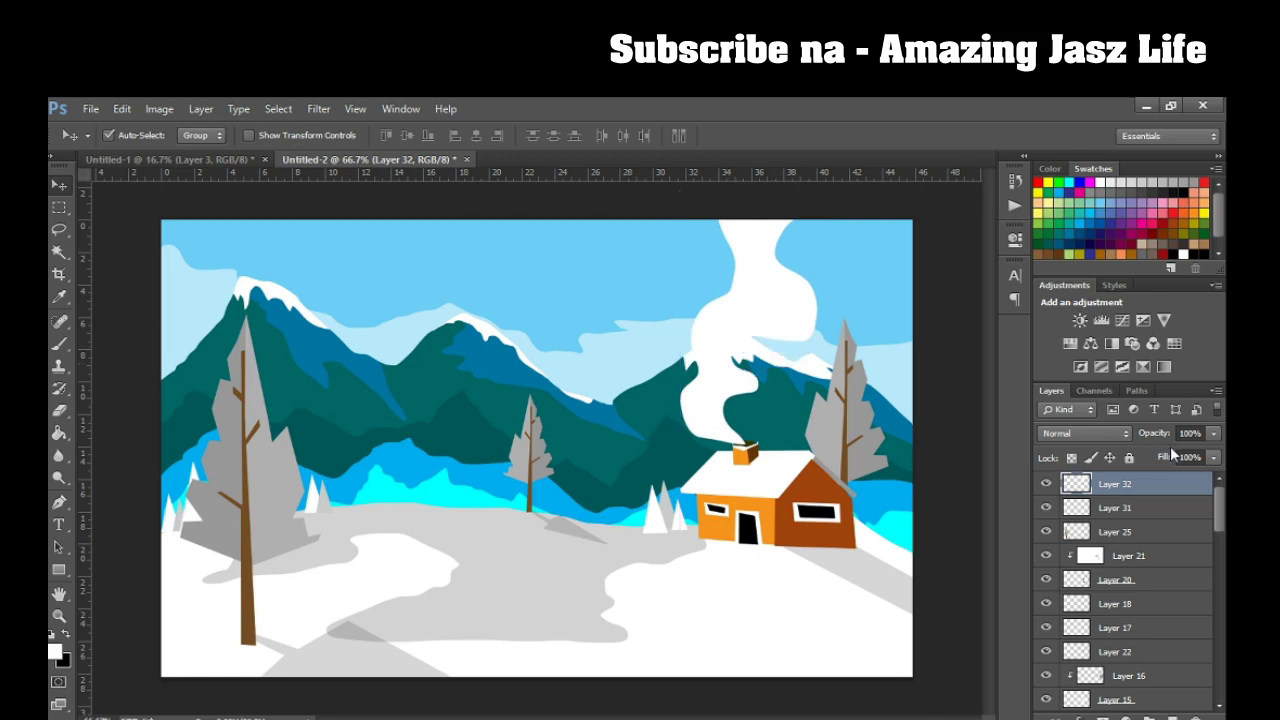
Lower the smoke's opacity to 42% and duplicate it as Layer 32 copy.
drag(1213, 434, 1157, 455)
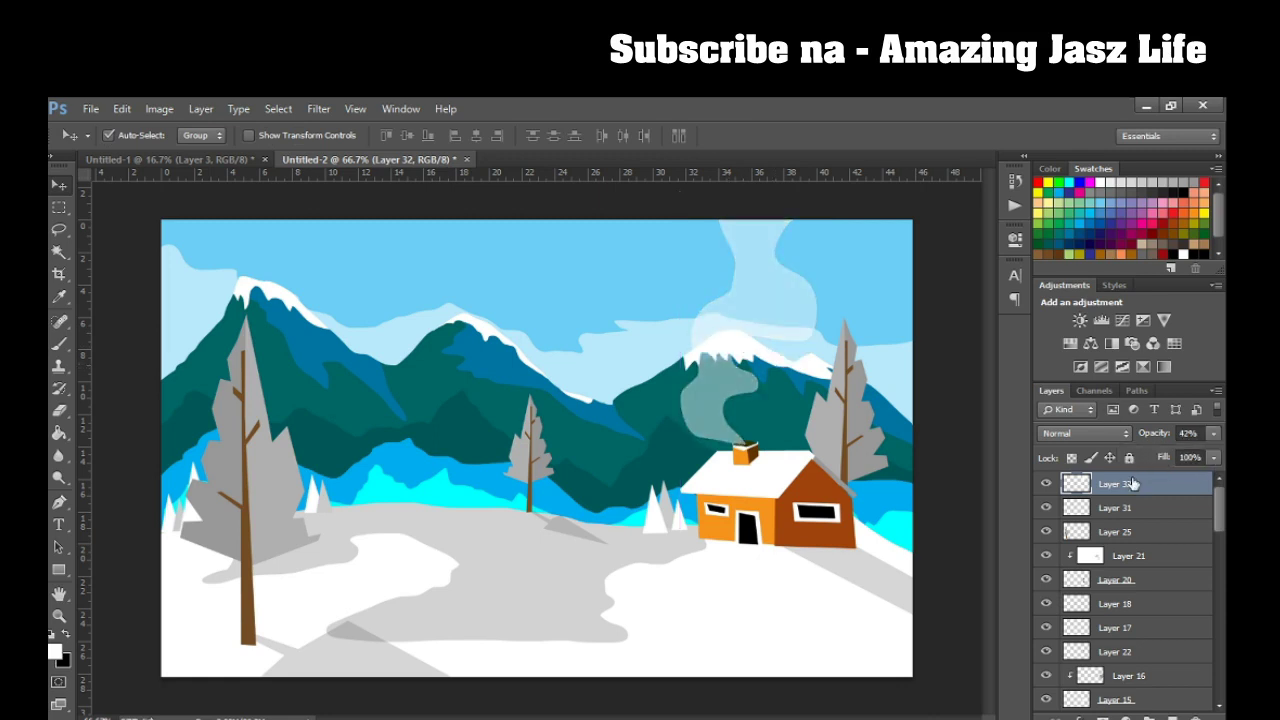
key(ctrl+j)
key(ctrl+t)
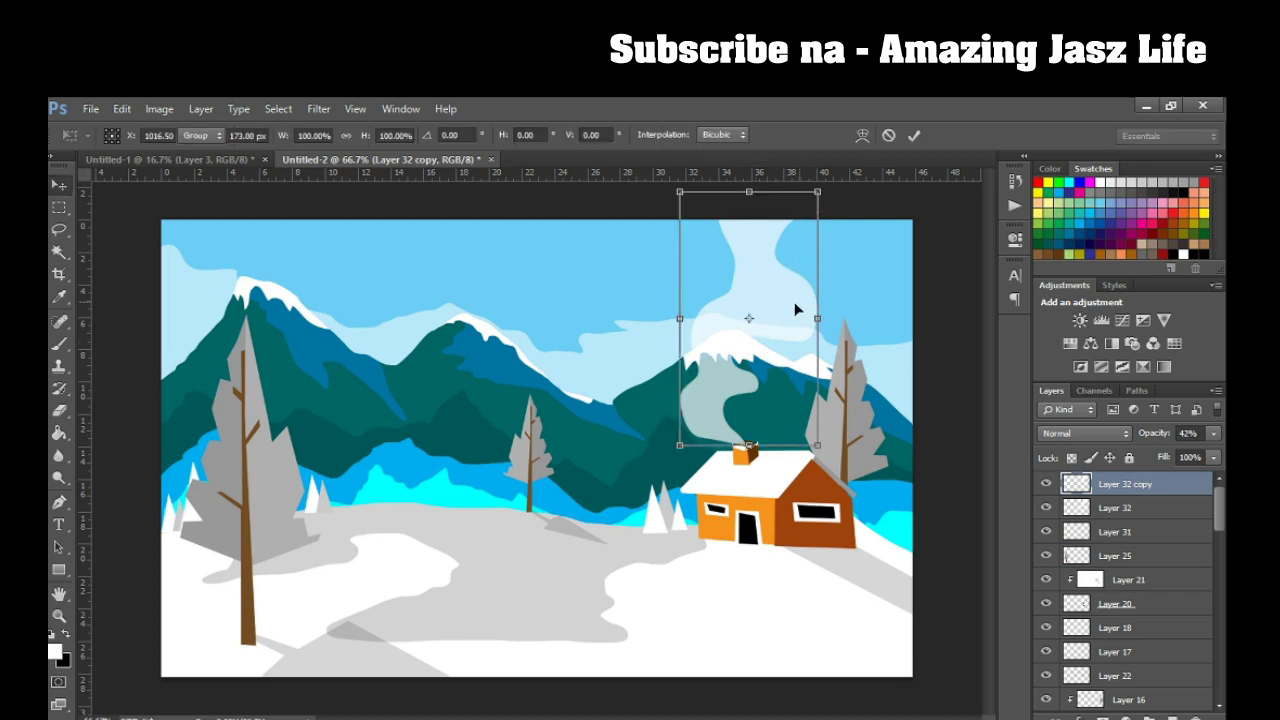
Select everything except the upper part of the smoke copy.
key(Return)
click(64, 231)
mouse_move(780, 236)
mouse_down()
mouse_move(697, 372)
mouse_move(712, 428)
mouse_up()
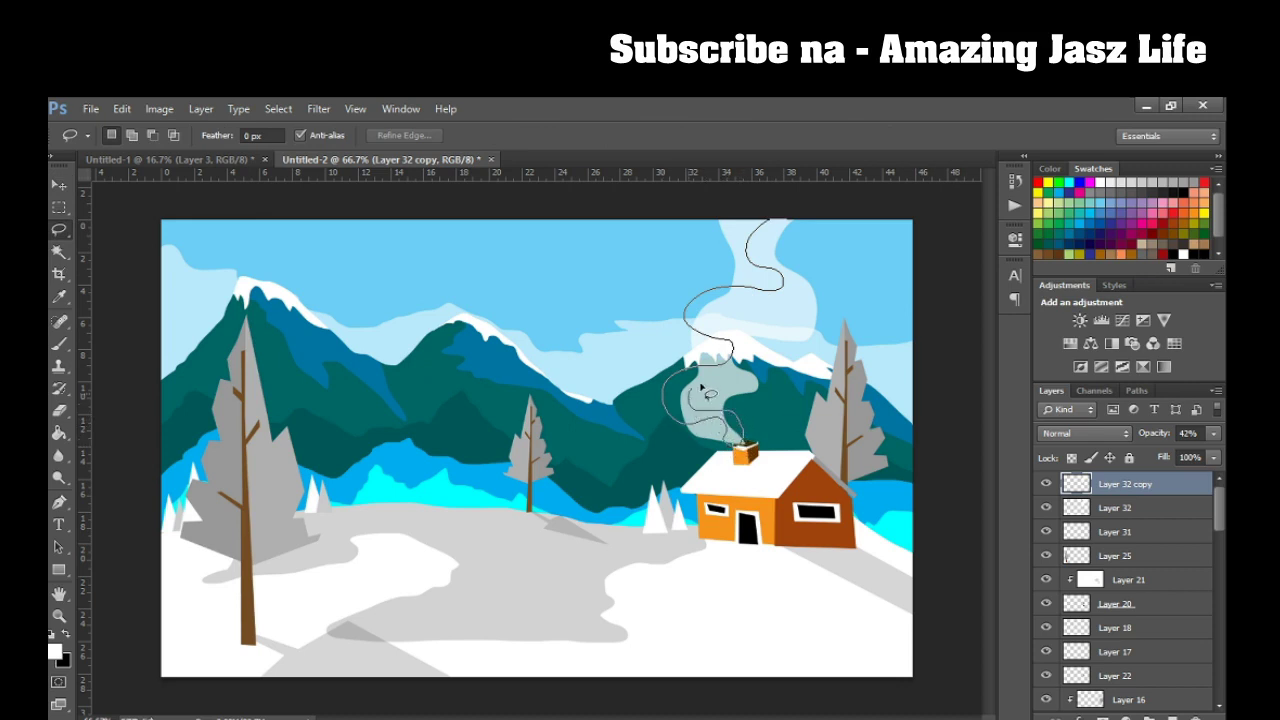
drag(697, 388, 880, 203)
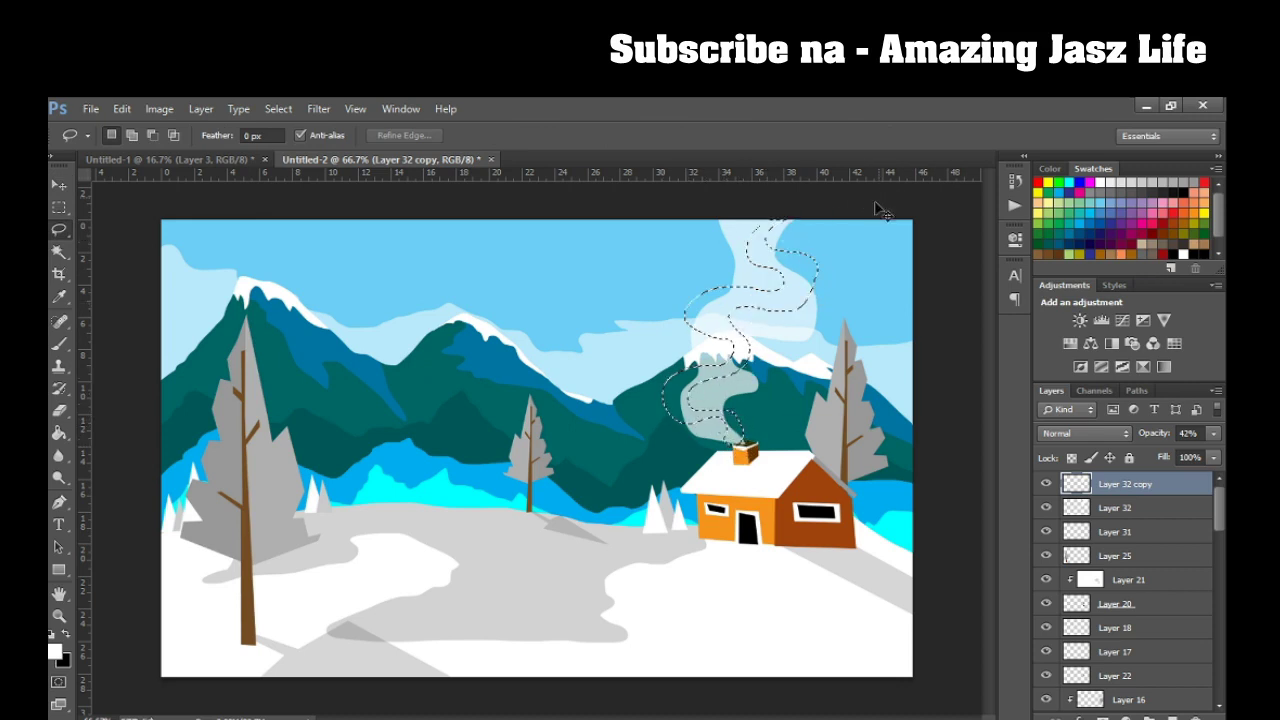
right_click(688, 347)
click(743, 372)
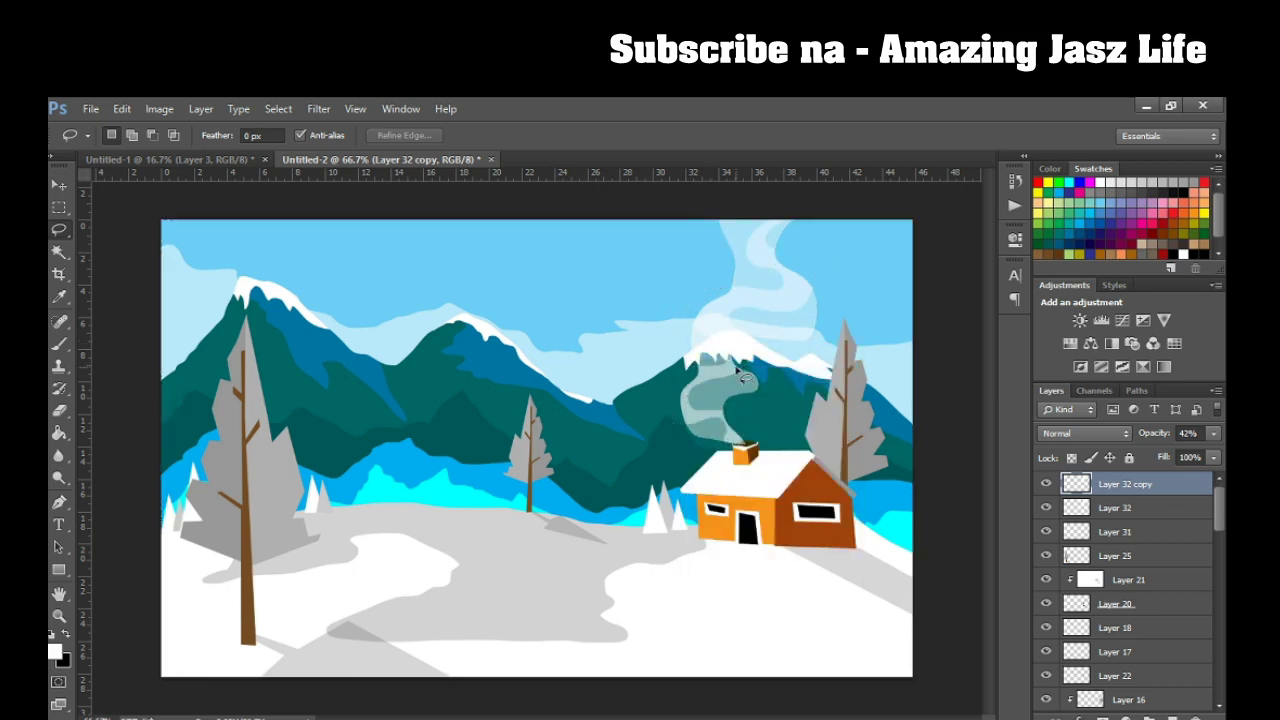
Set the smoke copy to 20% opacity, shift it left, tilt it about -4.75°, then add empty Layer 33.
click(1213, 433)
drag(1154, 453, 1149, 452)
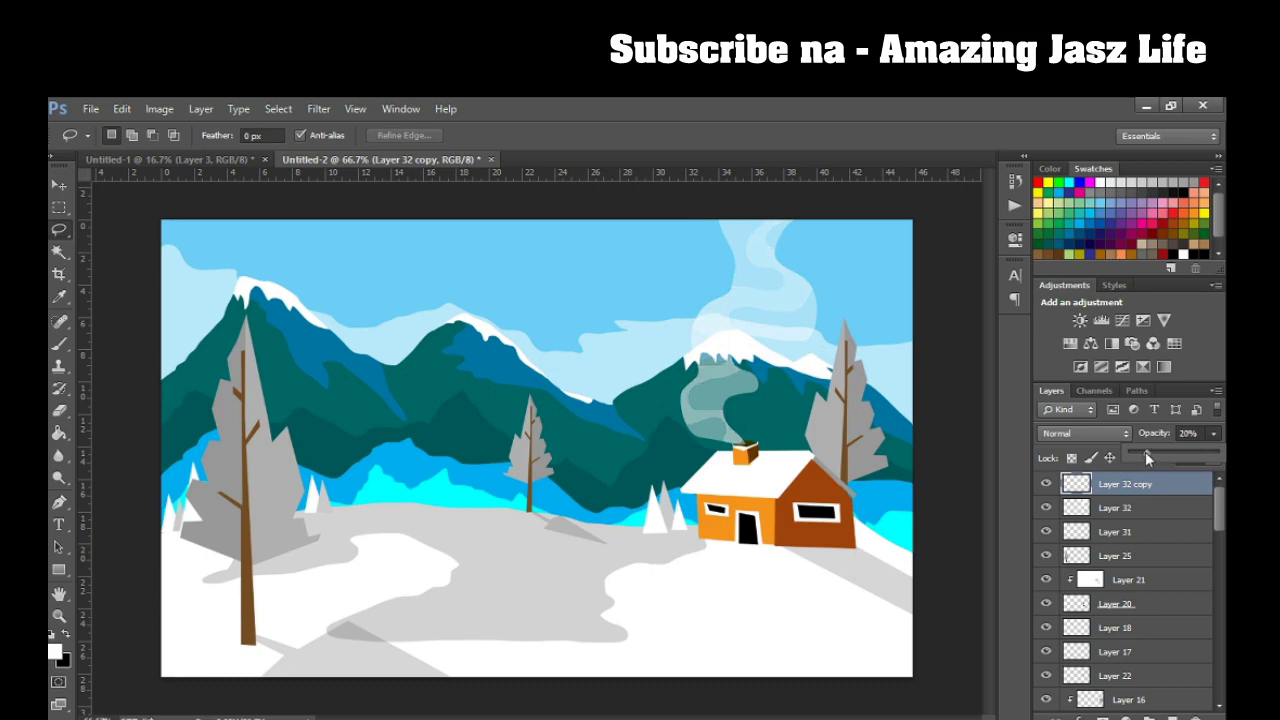
key(ctrl+t)
drag(776, 379, 763, 385)
drag(836, 330, 837, 320)
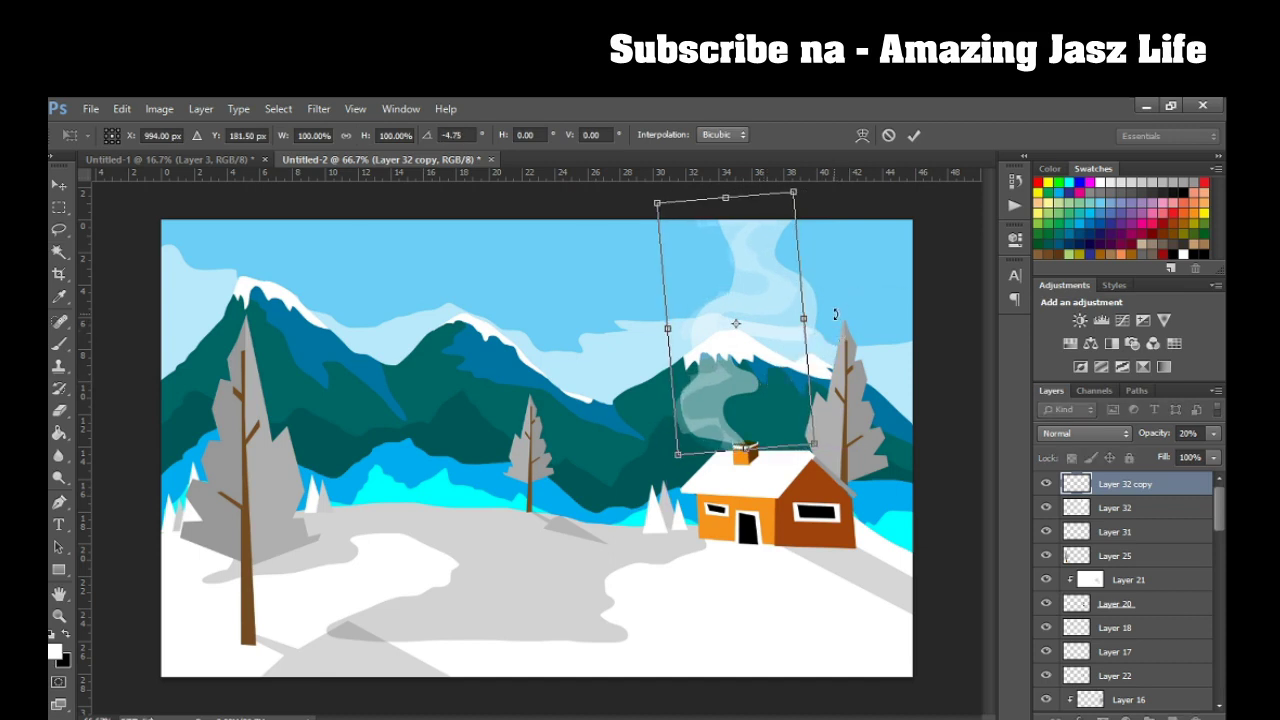
key(Return)
key(l)
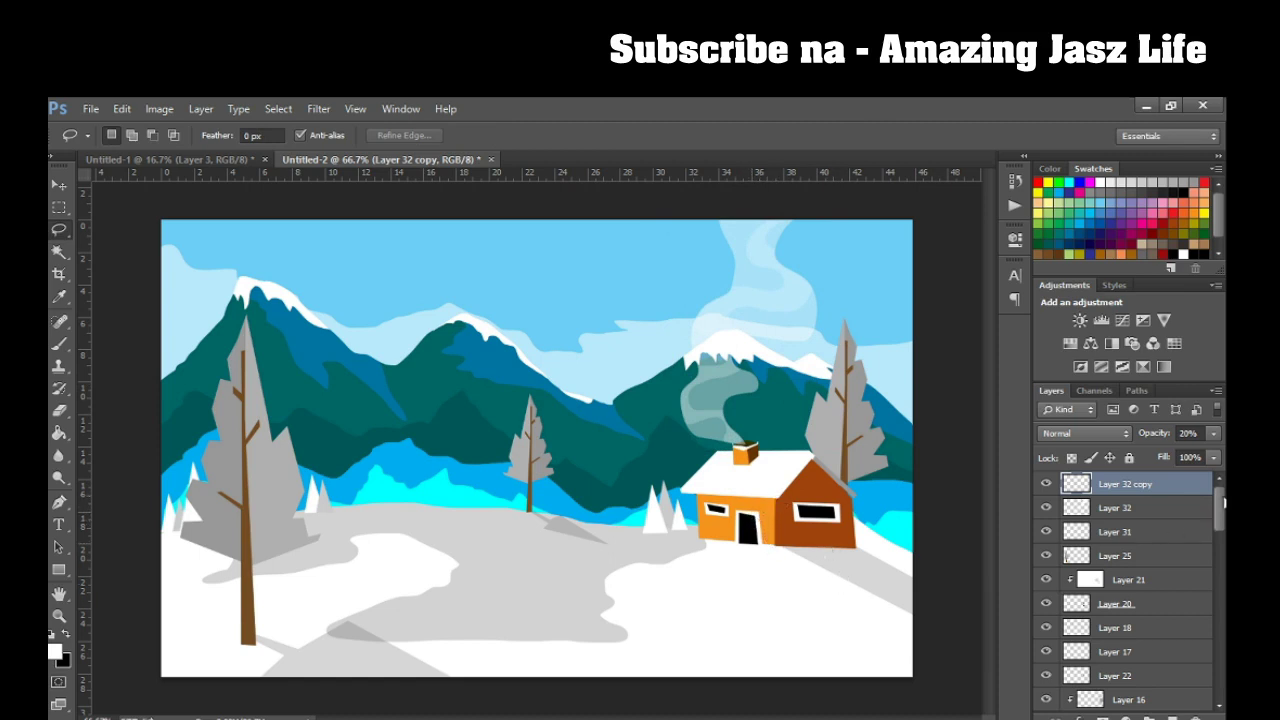
key(ctrl+shift+alt+n)
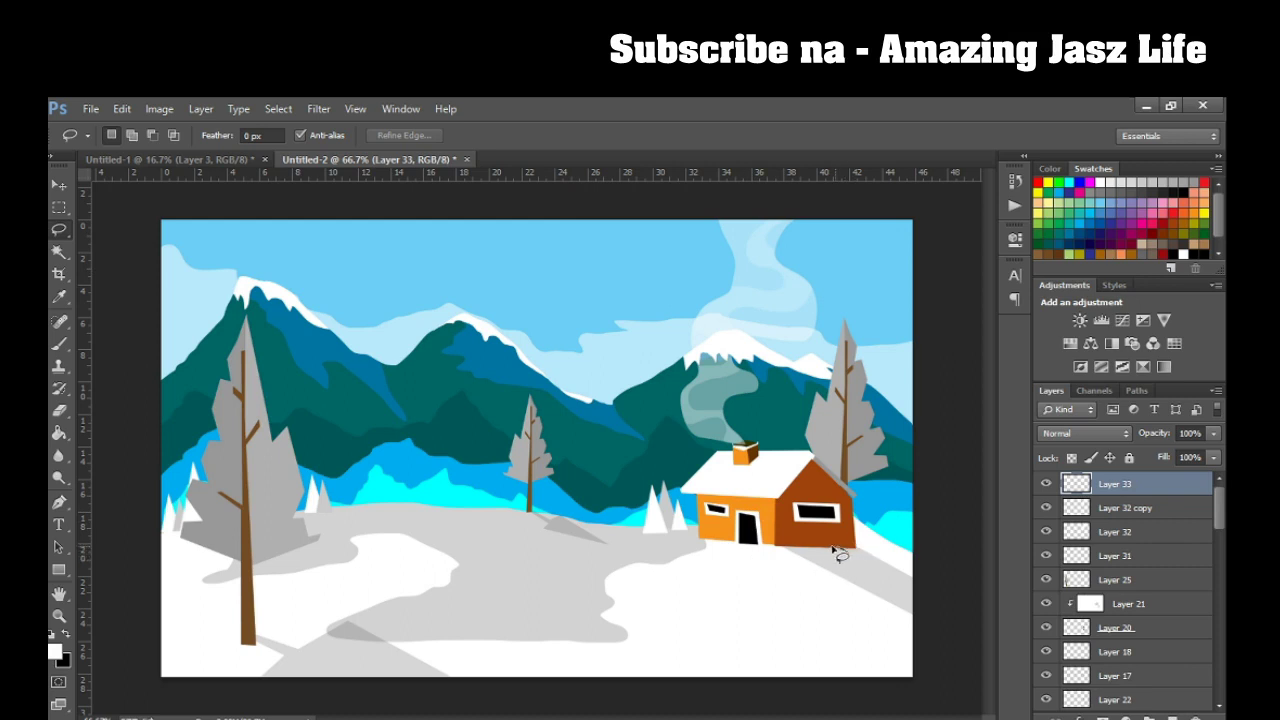
Fill a small patch at the cabin's base with white.
mouse_move(770, 560)
mouse_down()
mouse_move(808, 577)
mouse_move(850, 555)
mouse_up()
click(59, 432)
click(832, 567)
key(ctrl+d)
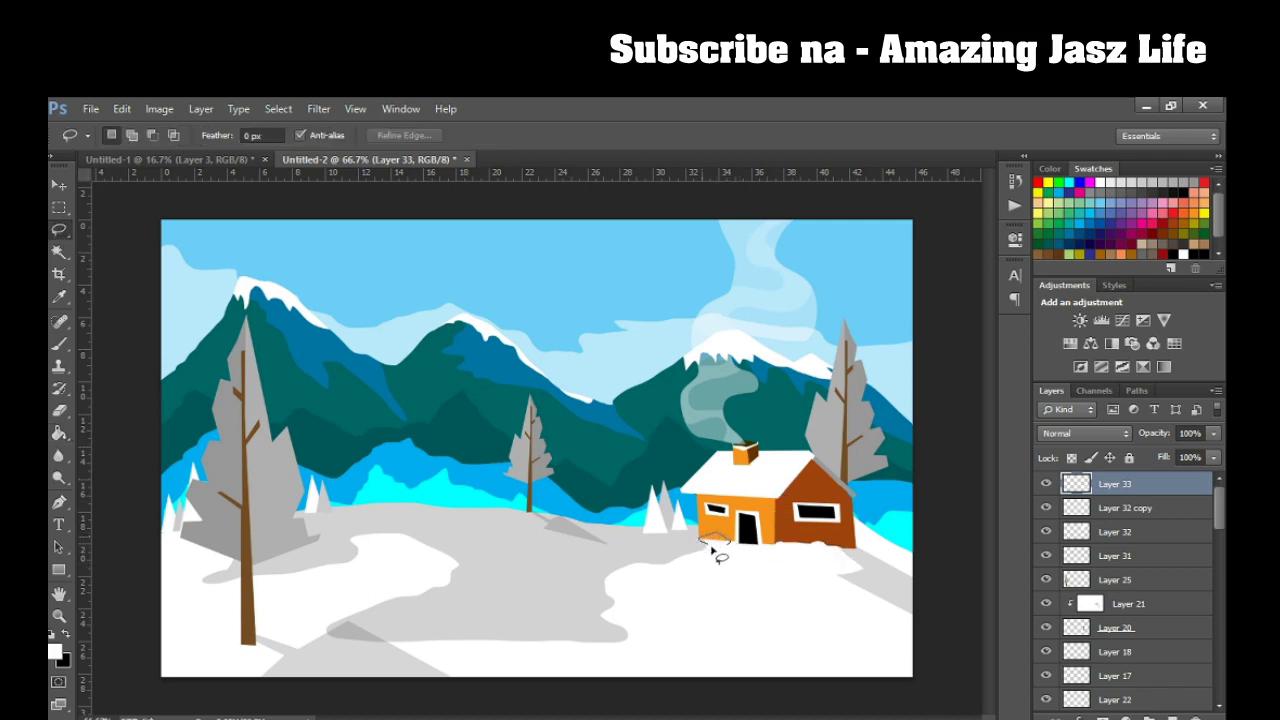
Select and fill a small area beside the cabin's gable window.
key(g)
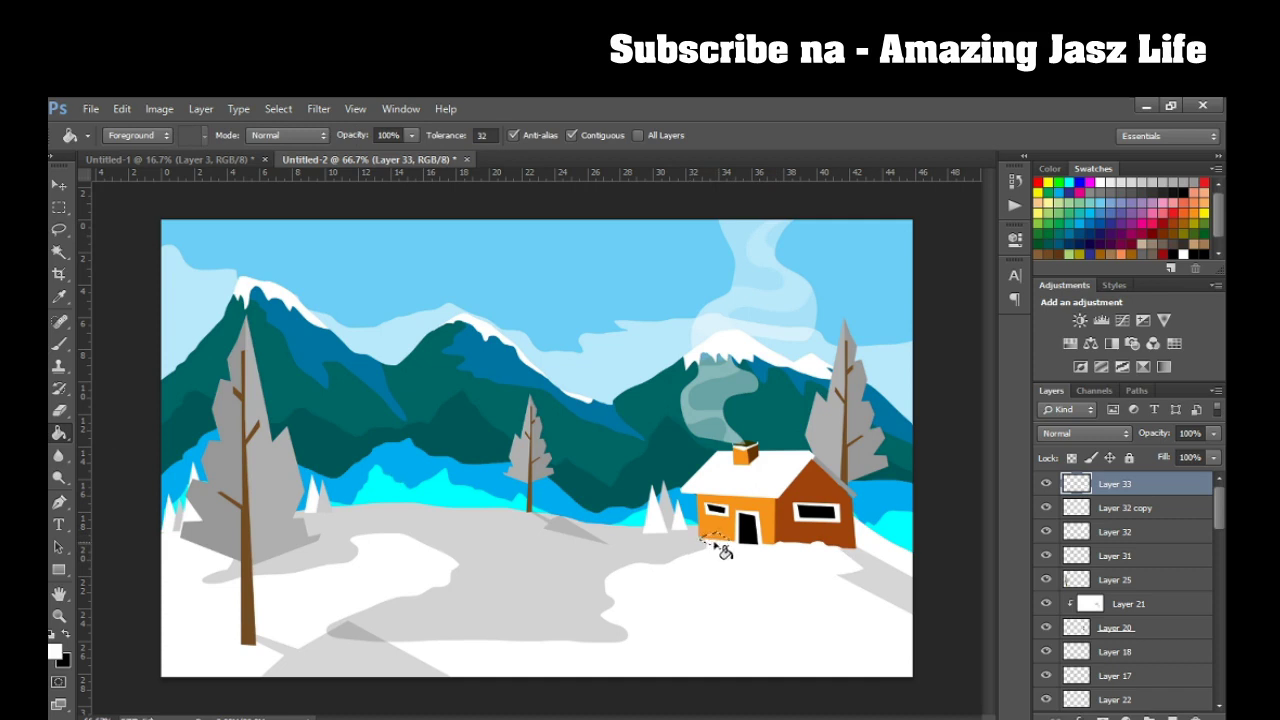
click(59, 229)
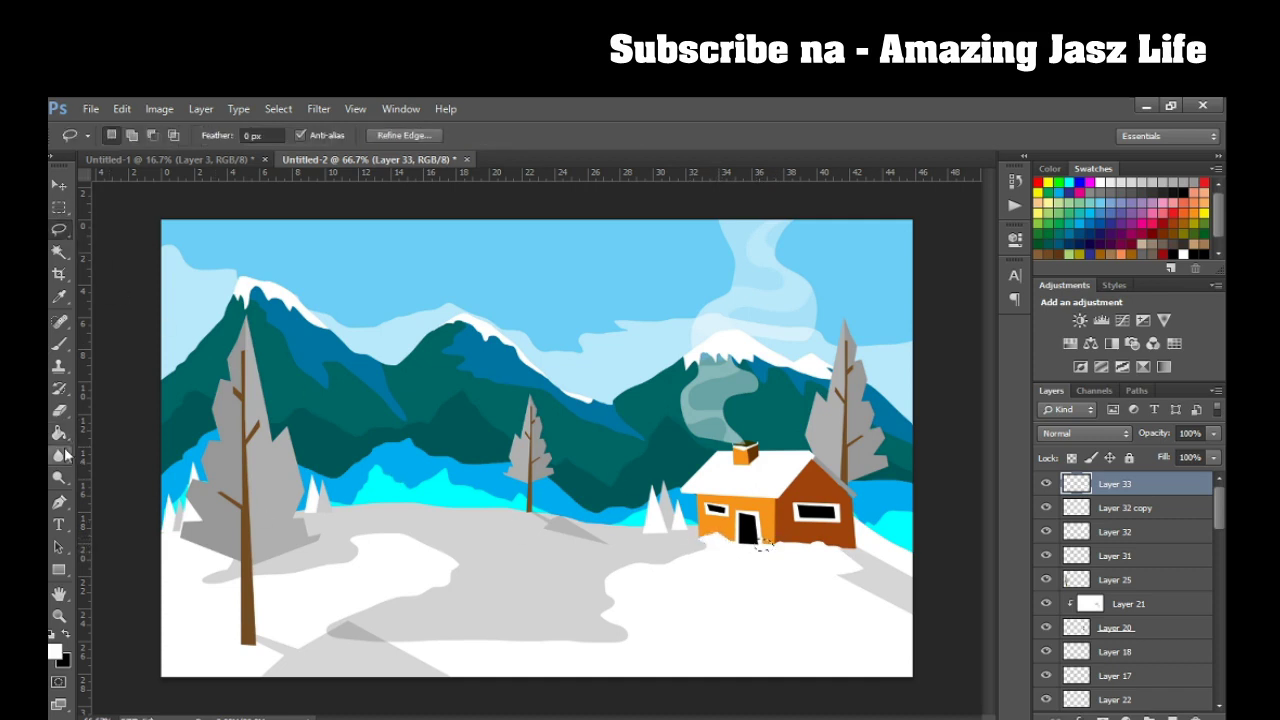
key(g)
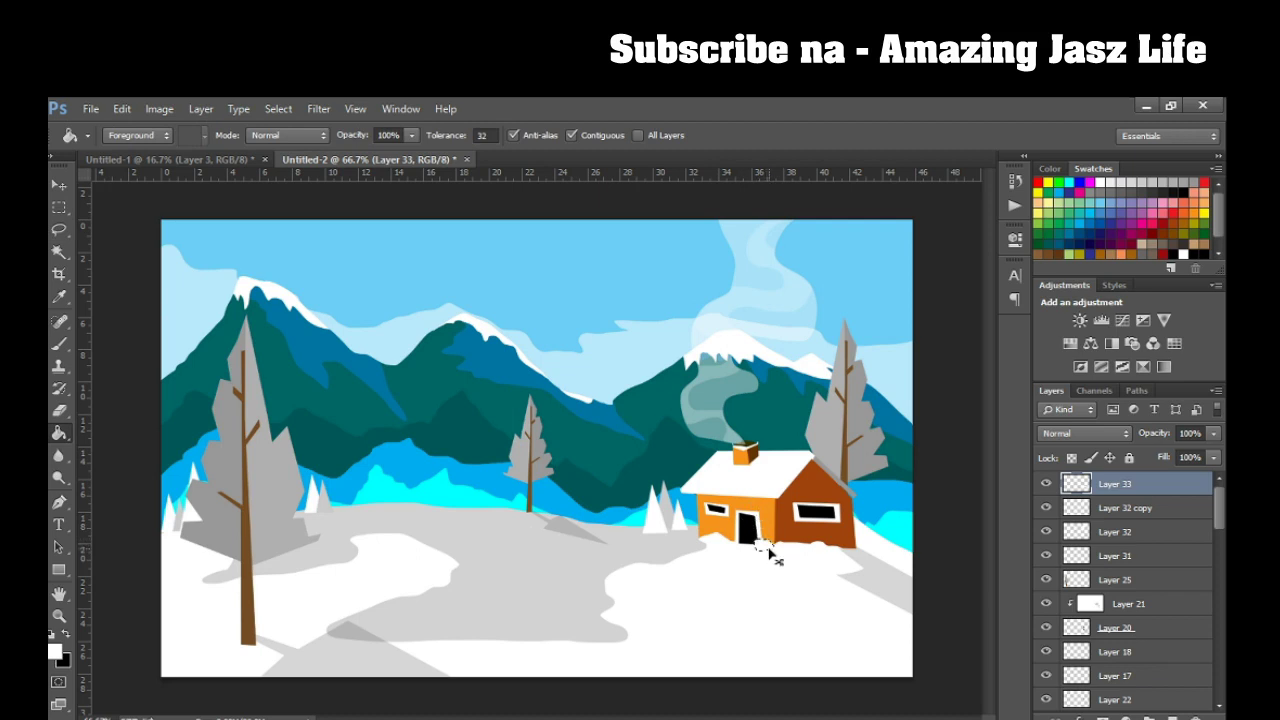
click(69, 236)
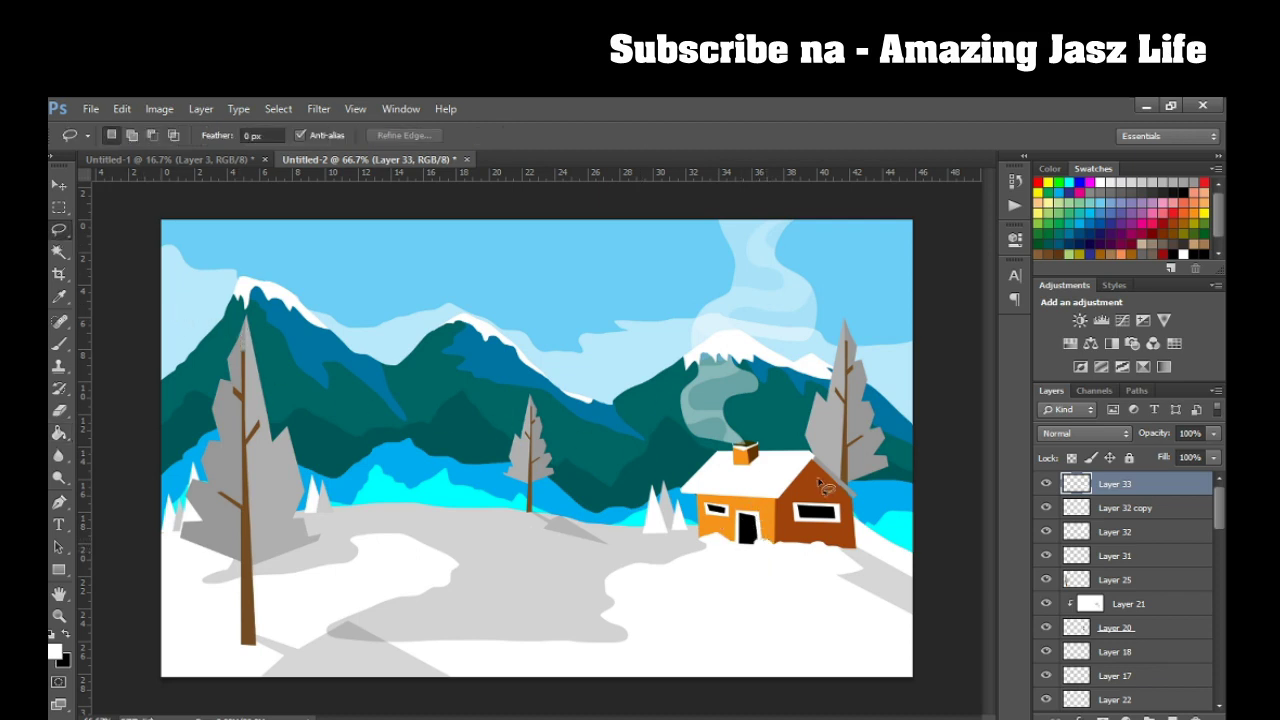
drag(813, 490, 840, 505)
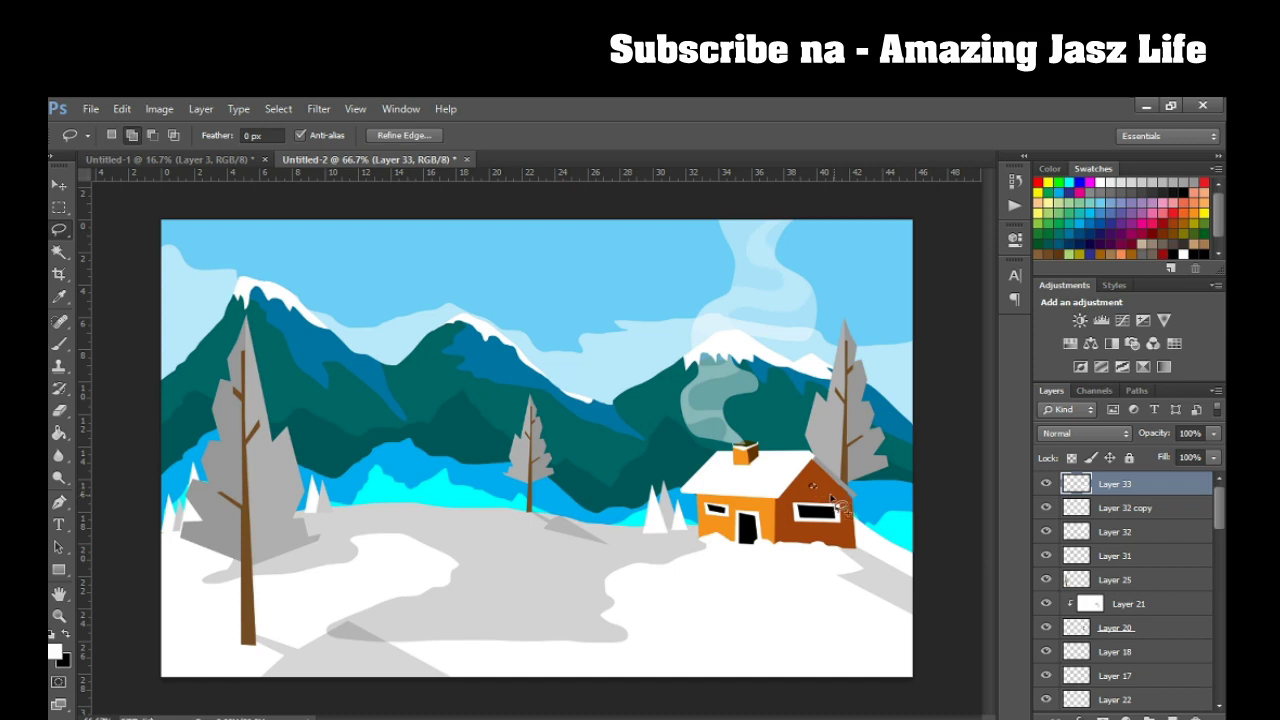
click(59, 433)
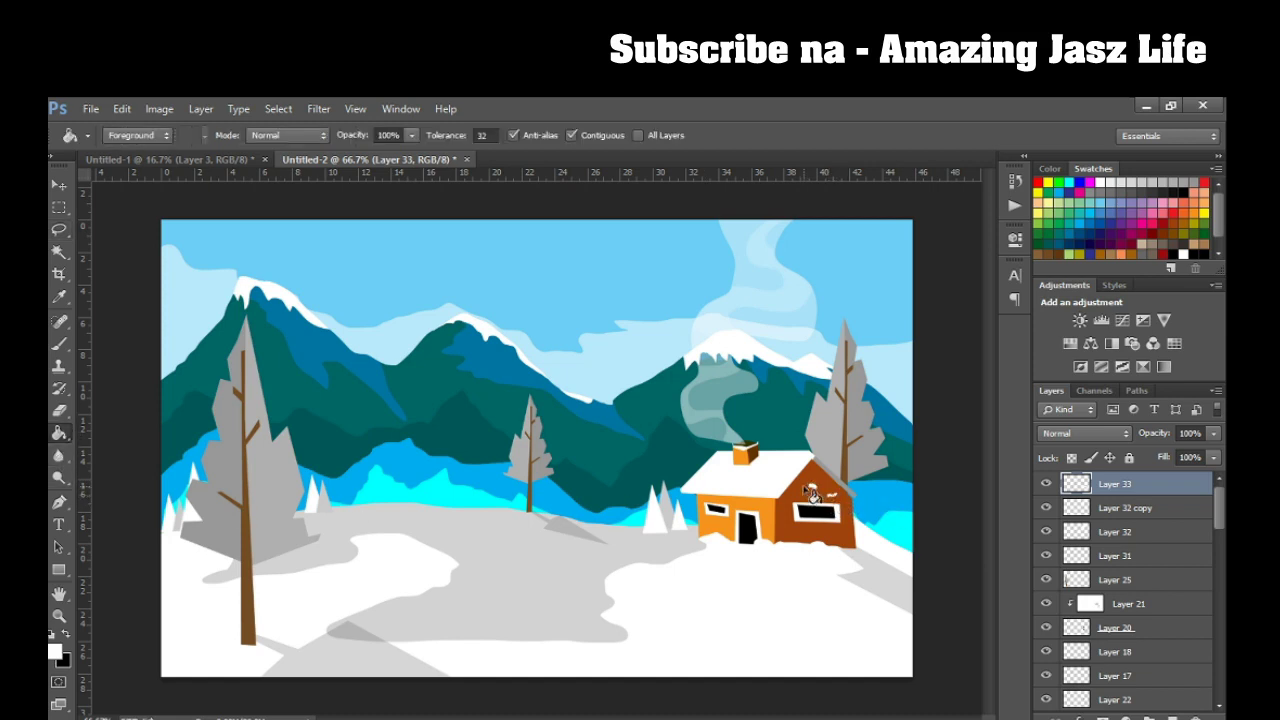
click(59, 234)
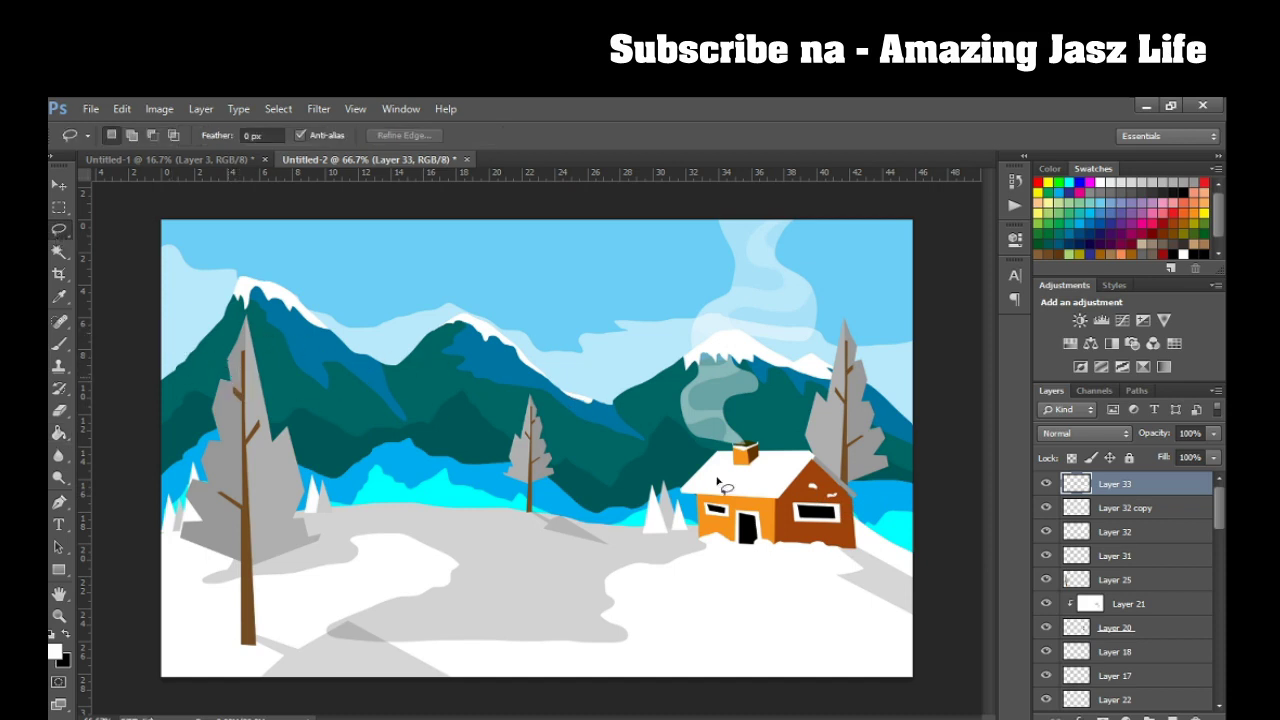
click(59, 185)
click(243, 382)
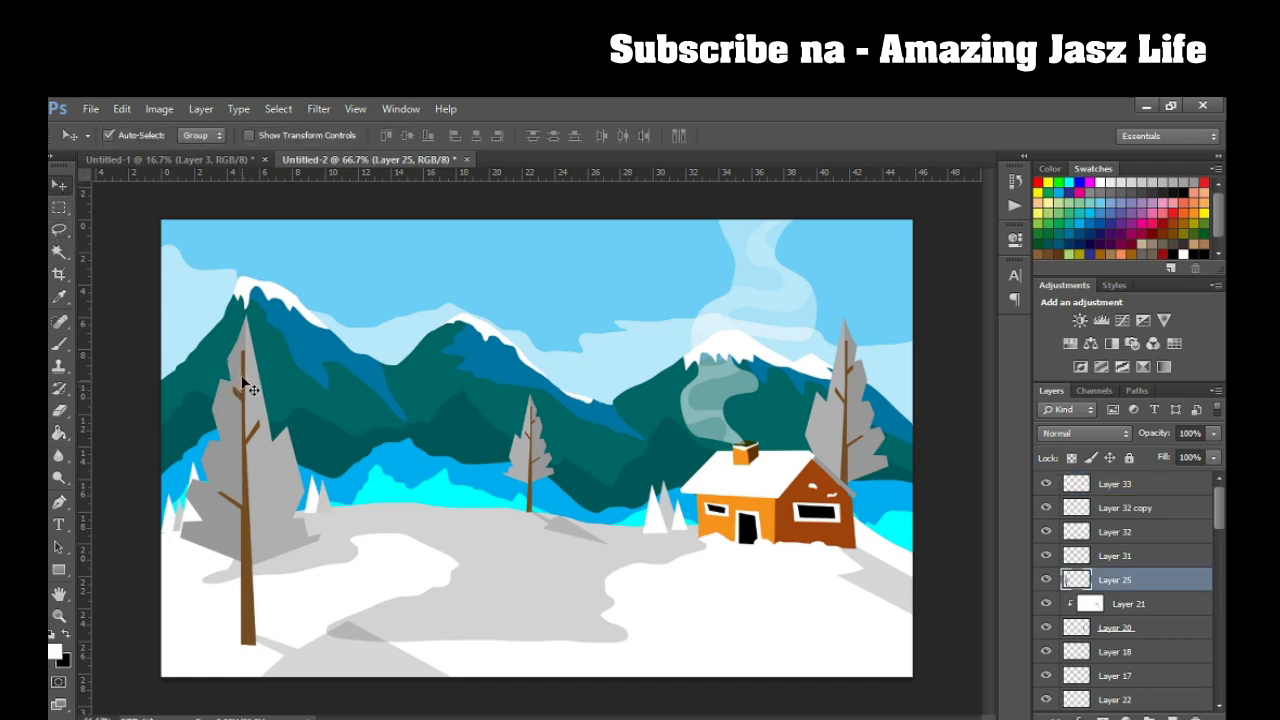
Add Layer 34 as a clipping mask over the left tree's layer.
click(58, 230)
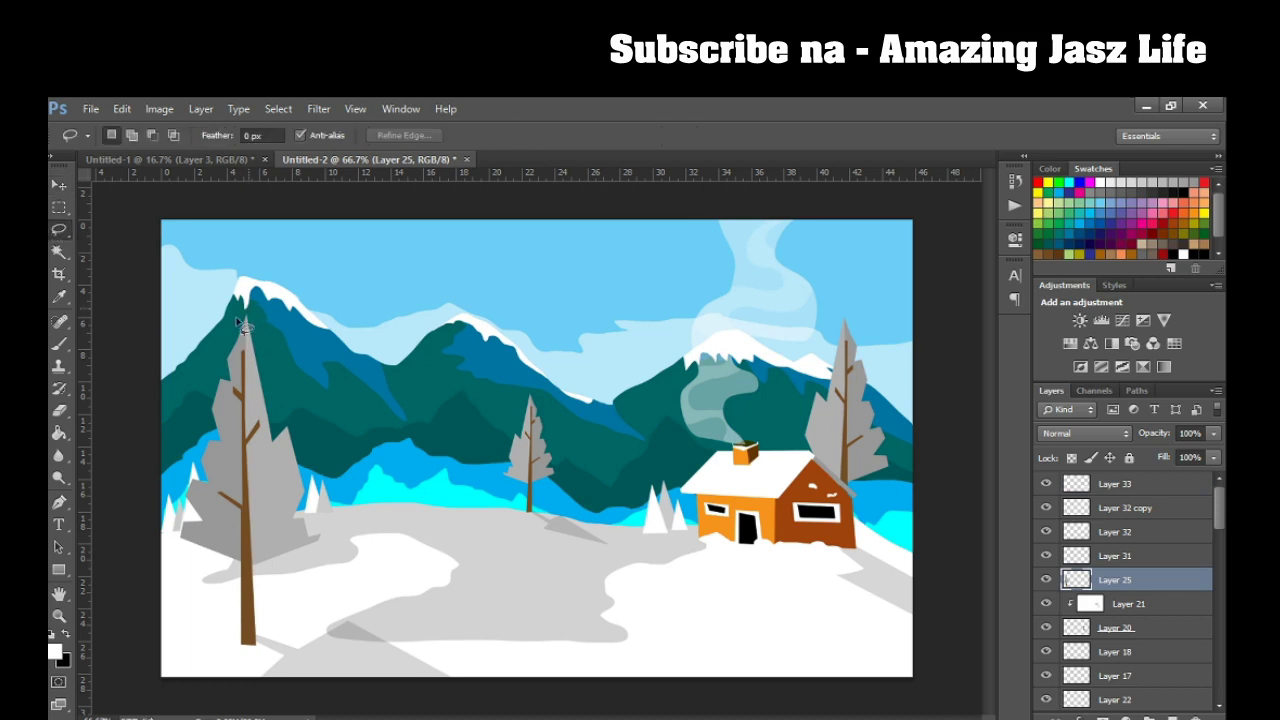
drag(266, 402, 272, 420)
click(59, 433)
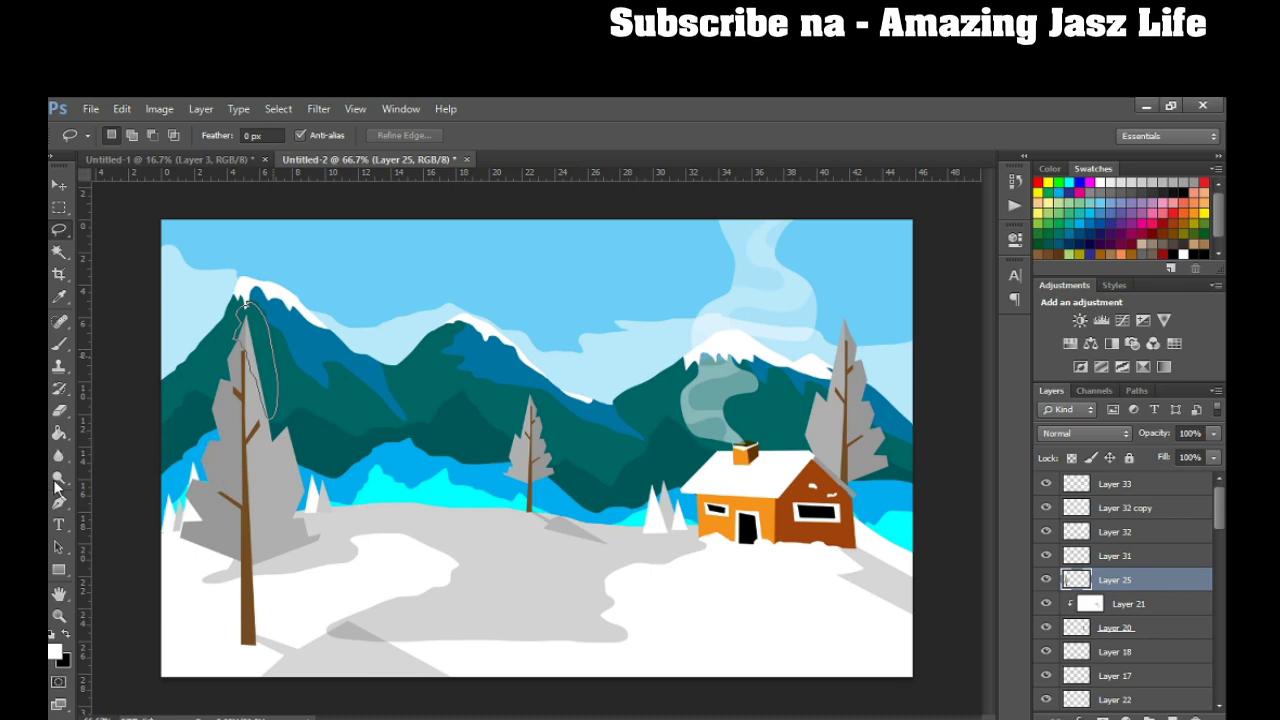
click(1172, 713)
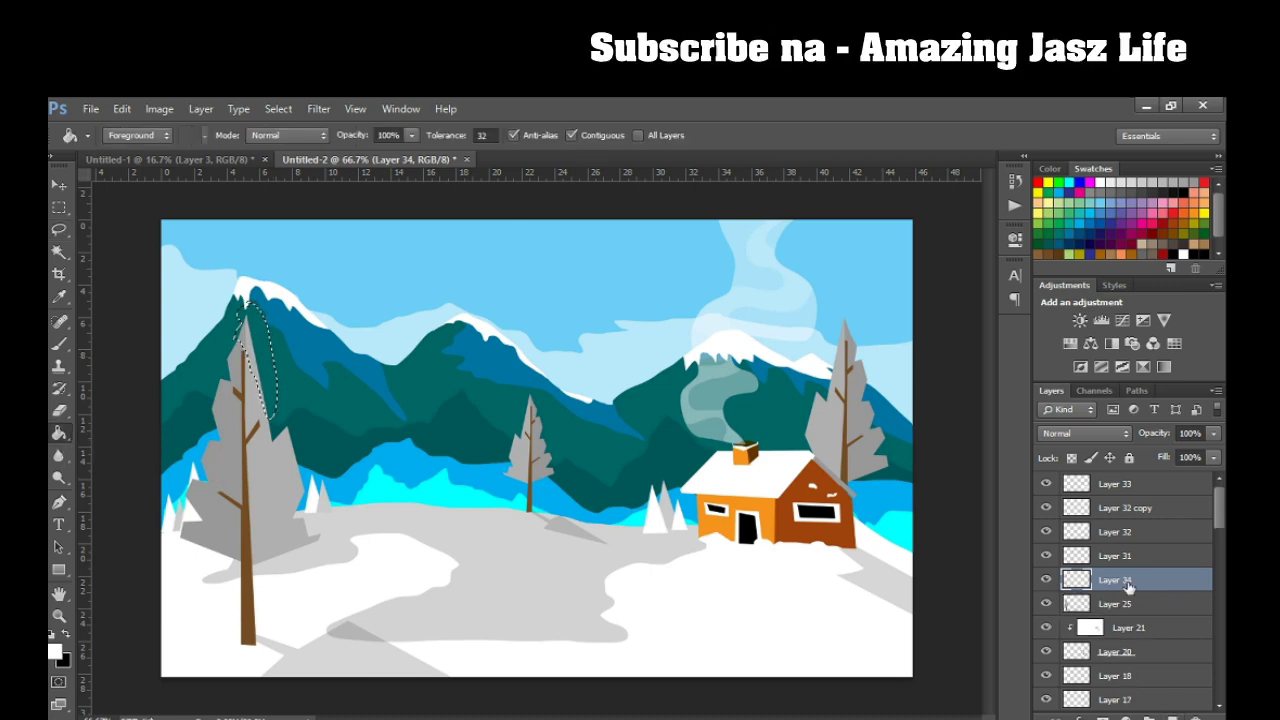
right_click(1127, 587)
click(1016, 409)
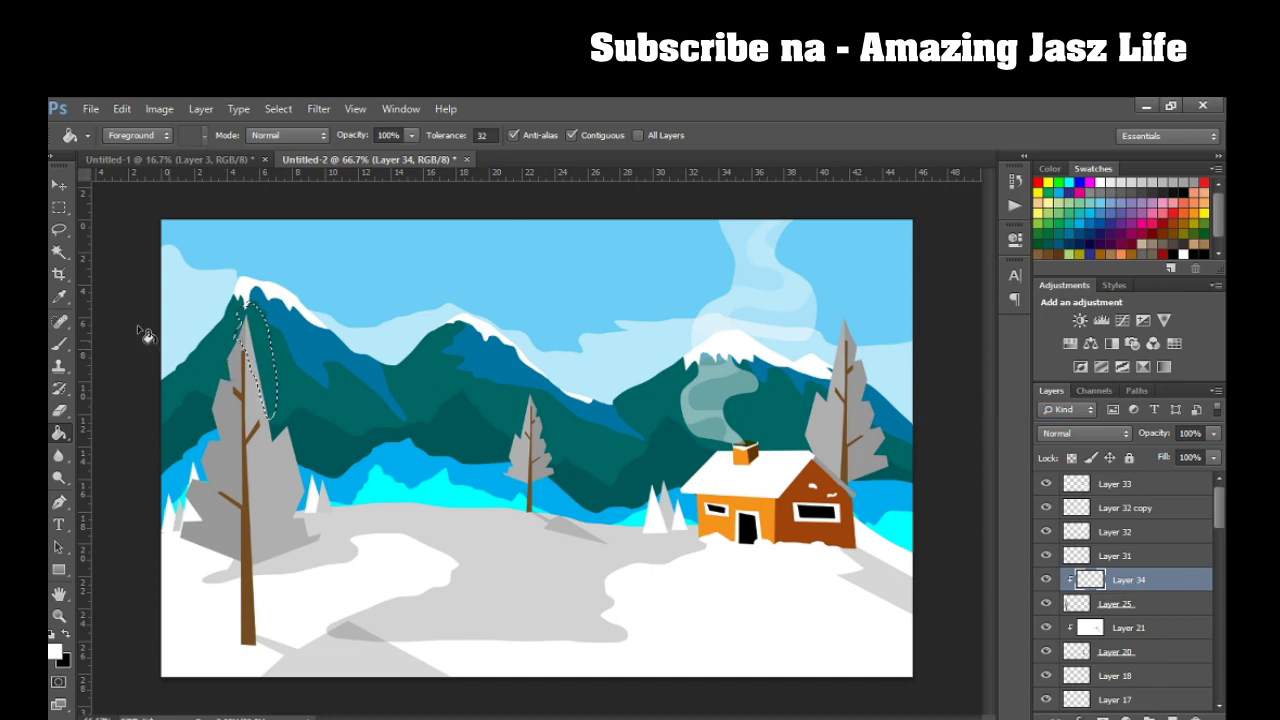
Fill snow patches on the left tree's top and branch edges with white.
click(59, 207)
drag(297, 437, 290, 424)
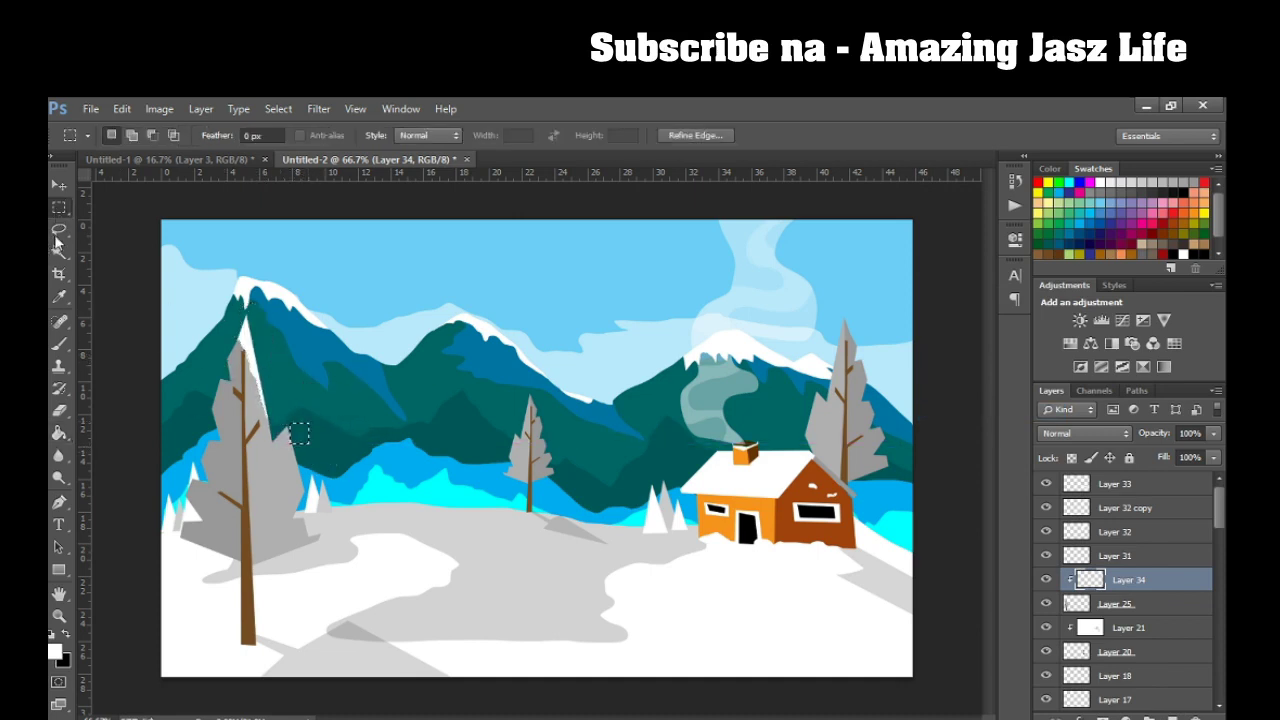
click(59, 229)
click(299, 448)
drag(289, 444, 296, 450)
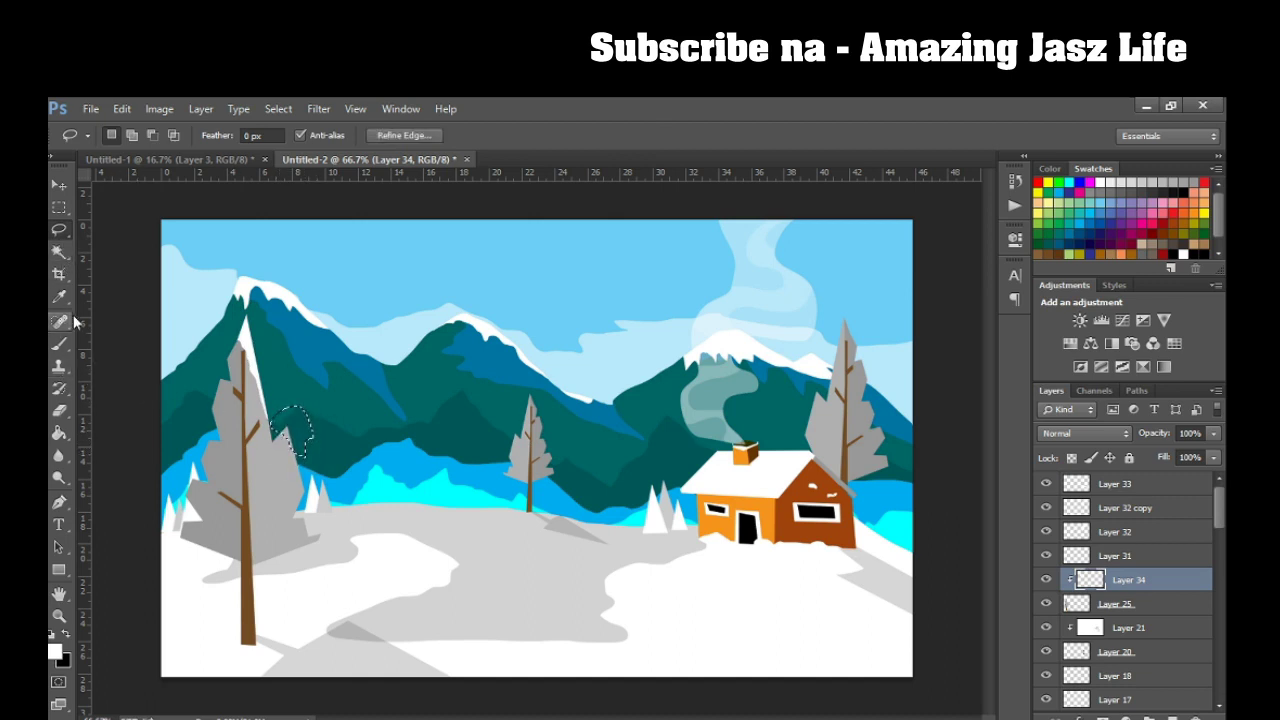
drag(201, 425, 208, 440)
drag(207, 488, 206, 455)
key(g)
key(shift+g)
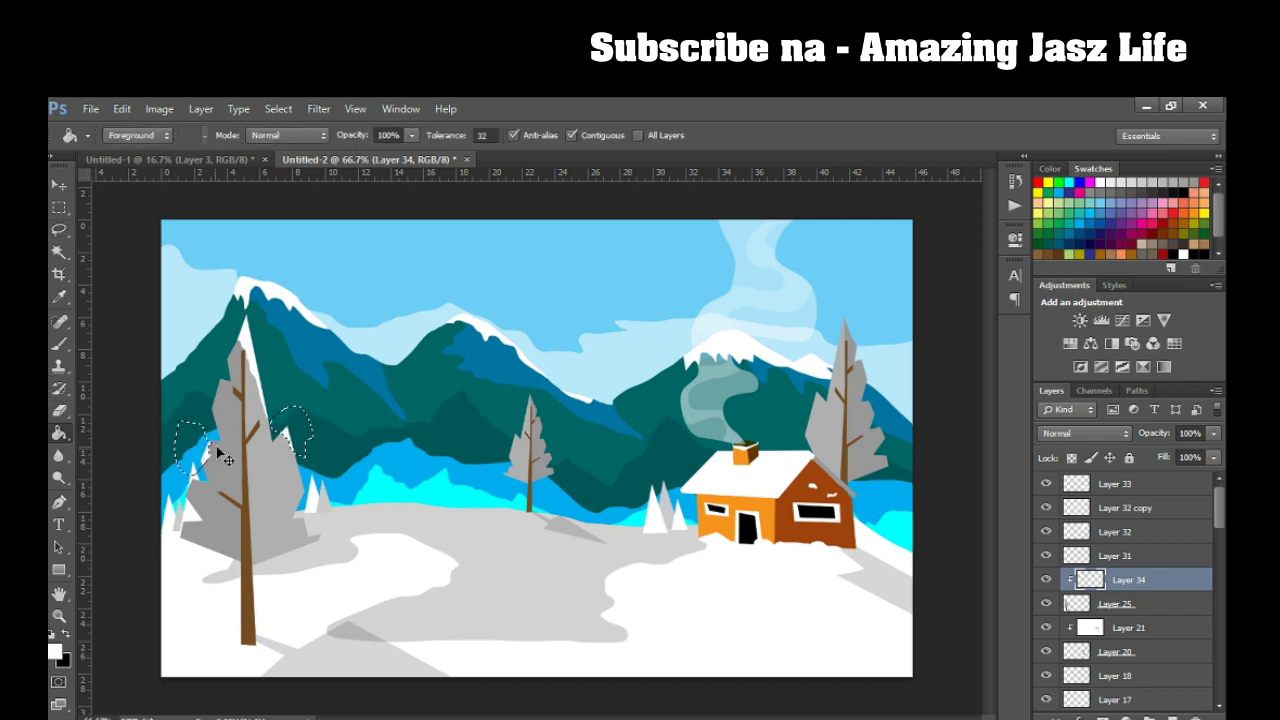
click(59, 229)
key(ctrl+d)
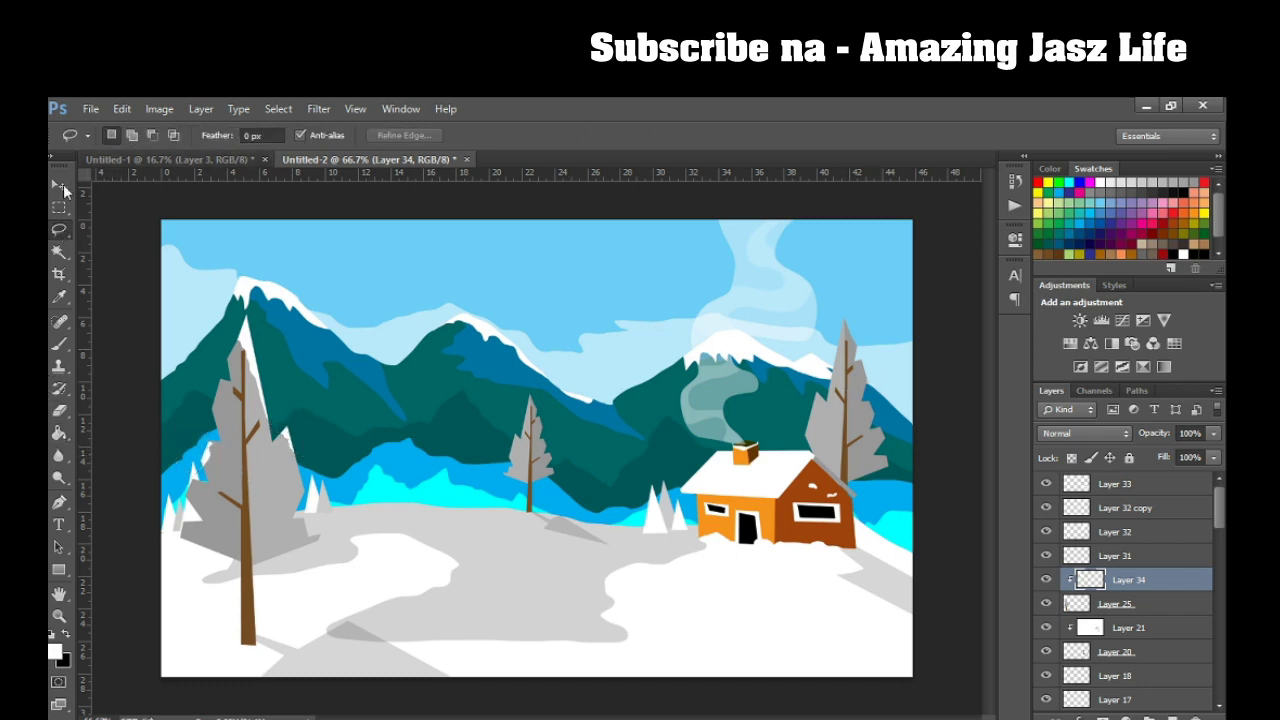
Add Layer 35 clipped to the right tree's layer, Layer 25 copy.
key(v)
click(838, 448)
click(1173, 716)
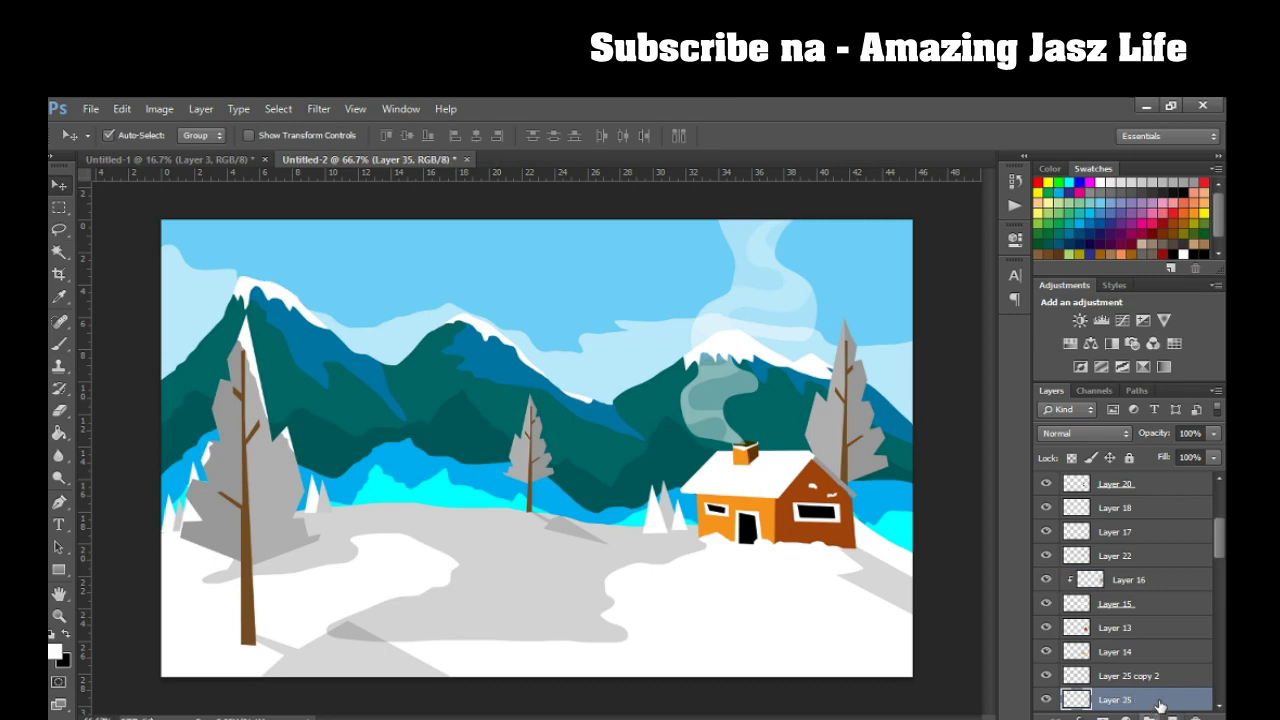
right_click(1150, 700)
click(1060, 378)
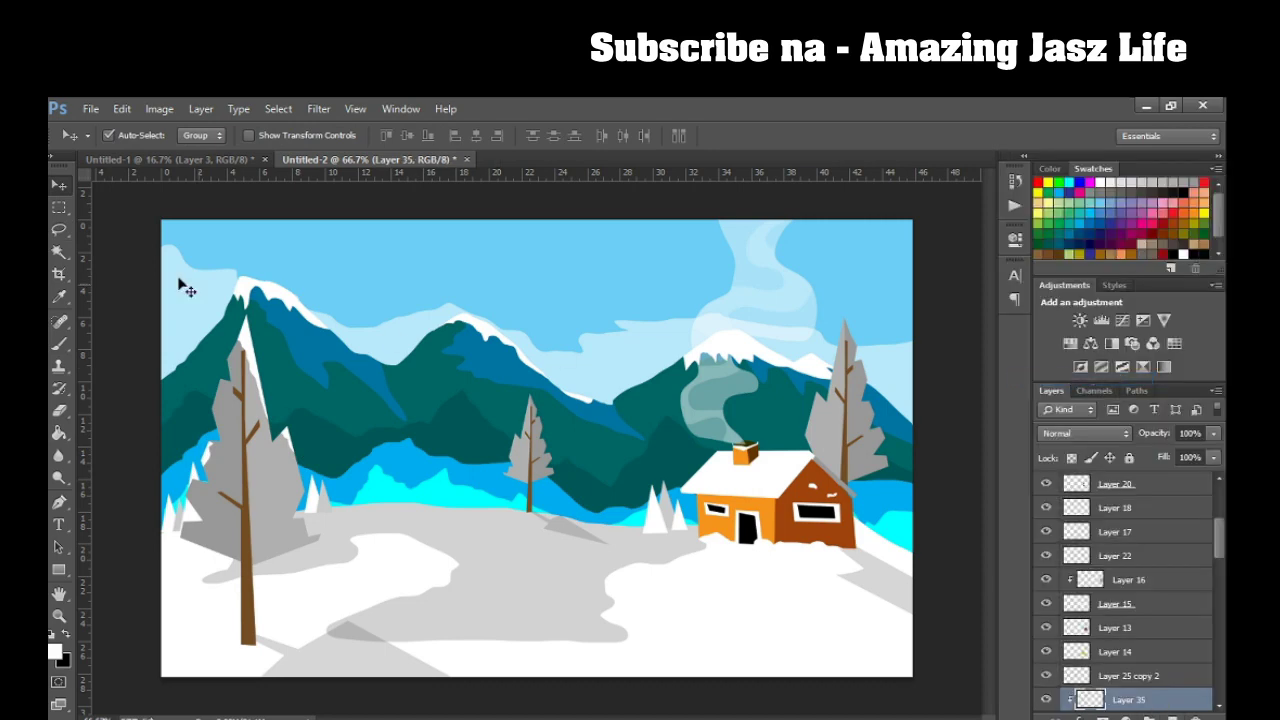
Fill the top of the right pine with white snow.
click(59, 229)
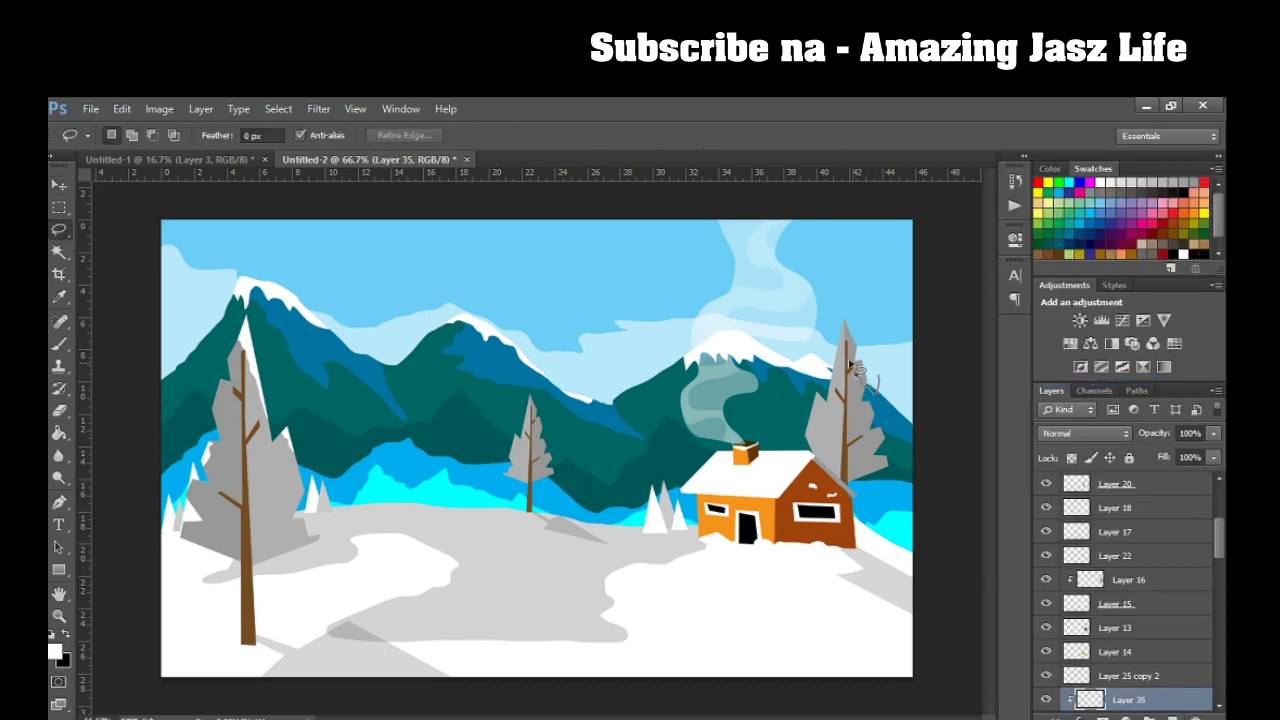
drag(826, 405, 858, 292)
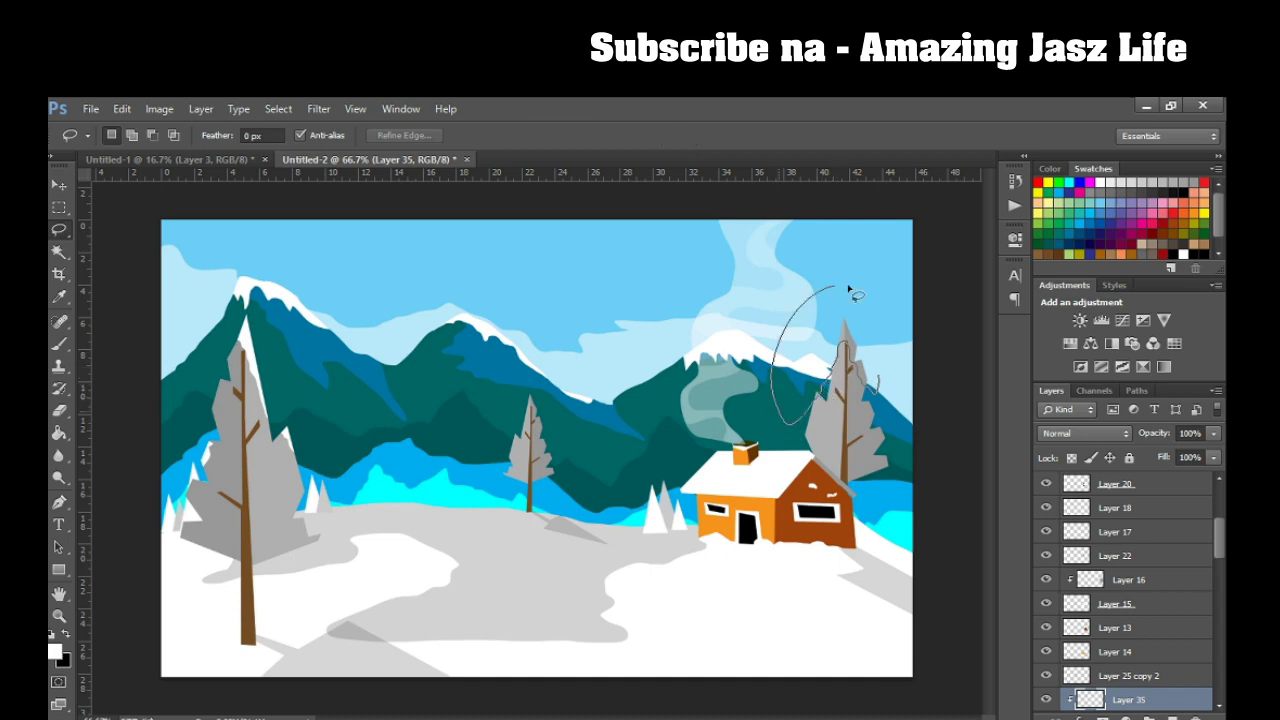
click(59, 432)
click(848, 358)
key(ctrl+d)
click(59, 185)
click(515, 454)
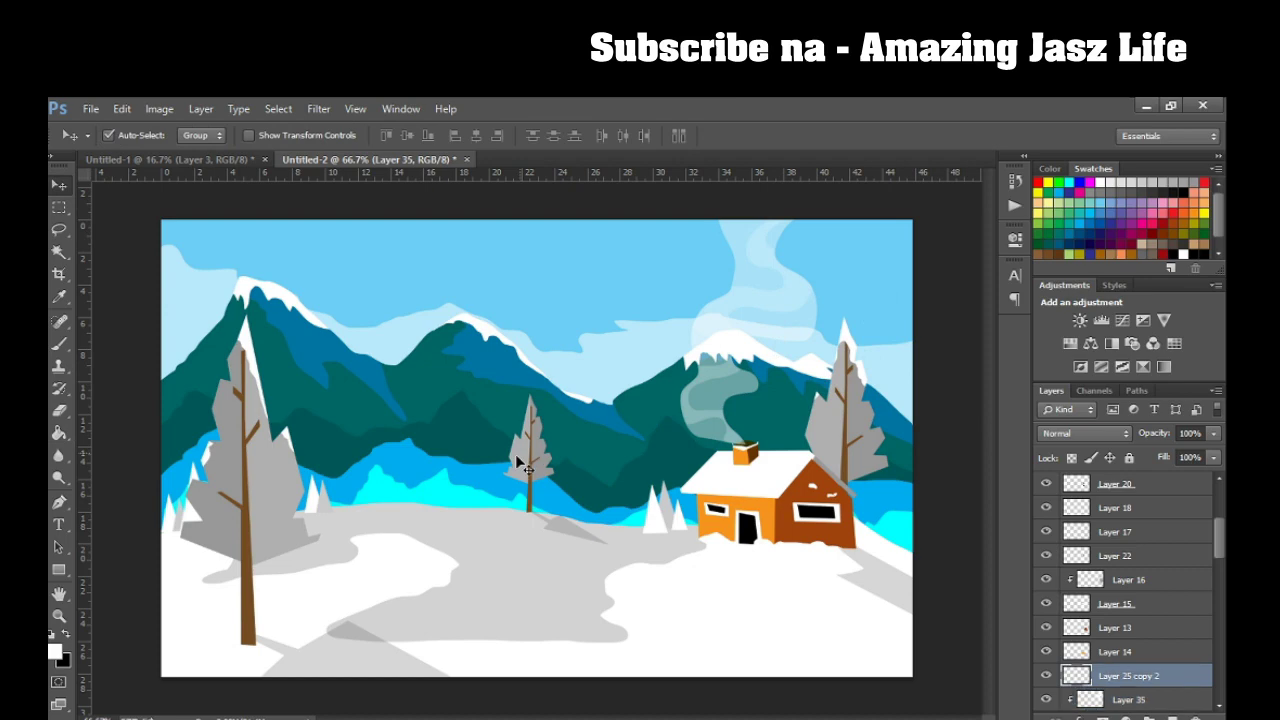
Add Layer 36 clipped to the middle tree and fill its left side with white snow.
click(1172, 716)
right_click(1150, 675)
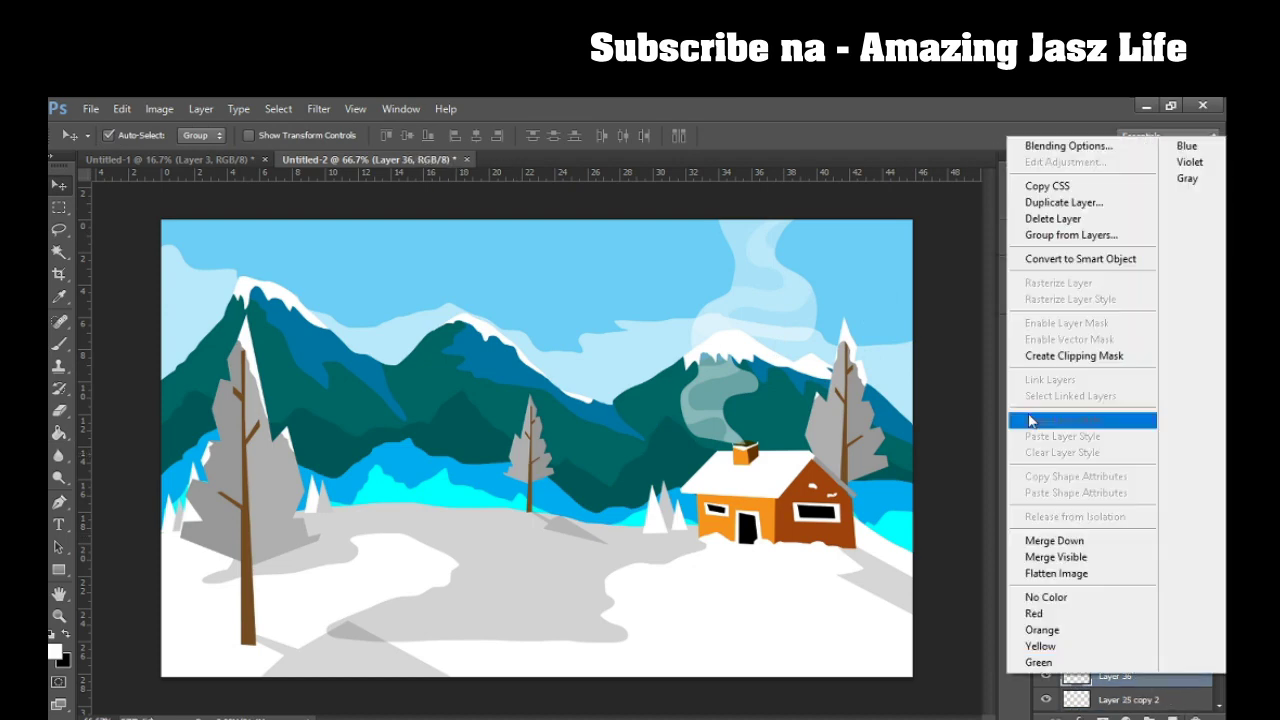
click(1072, 356)
click(59, 229)
drag(548, 380, 560, 457)
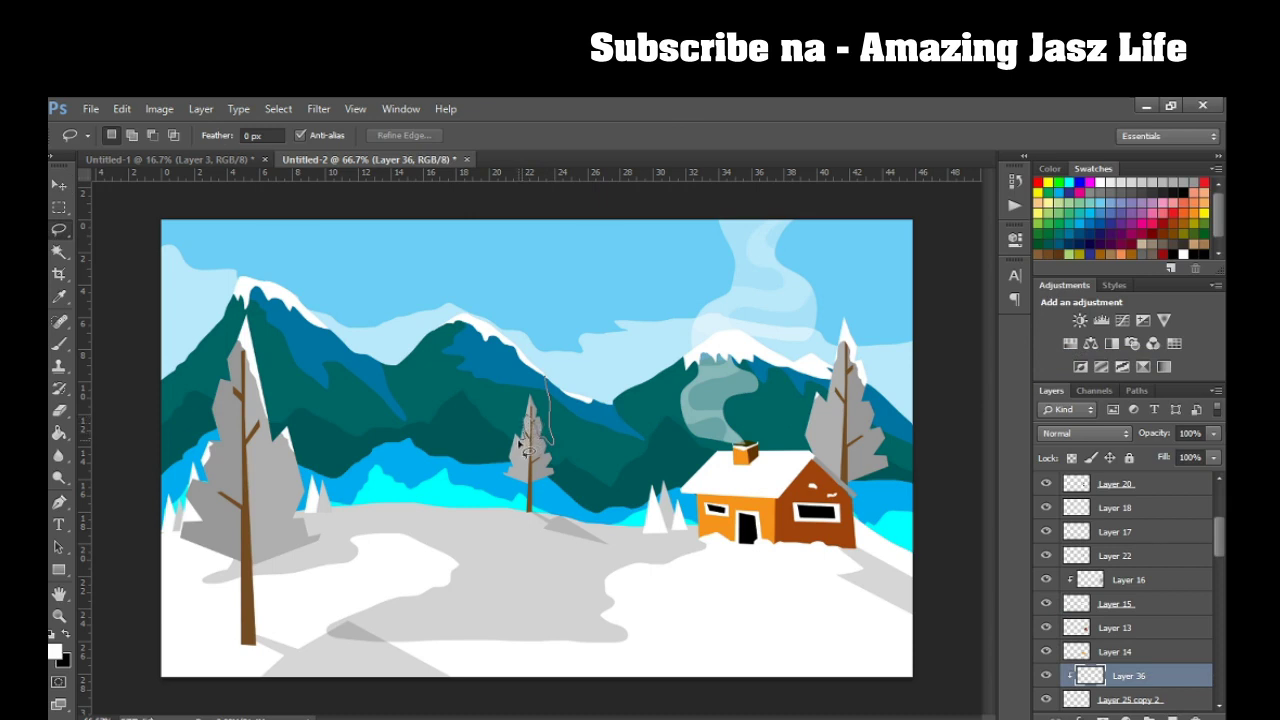
drag(505, 495, 510, 365)
click(59, 433)
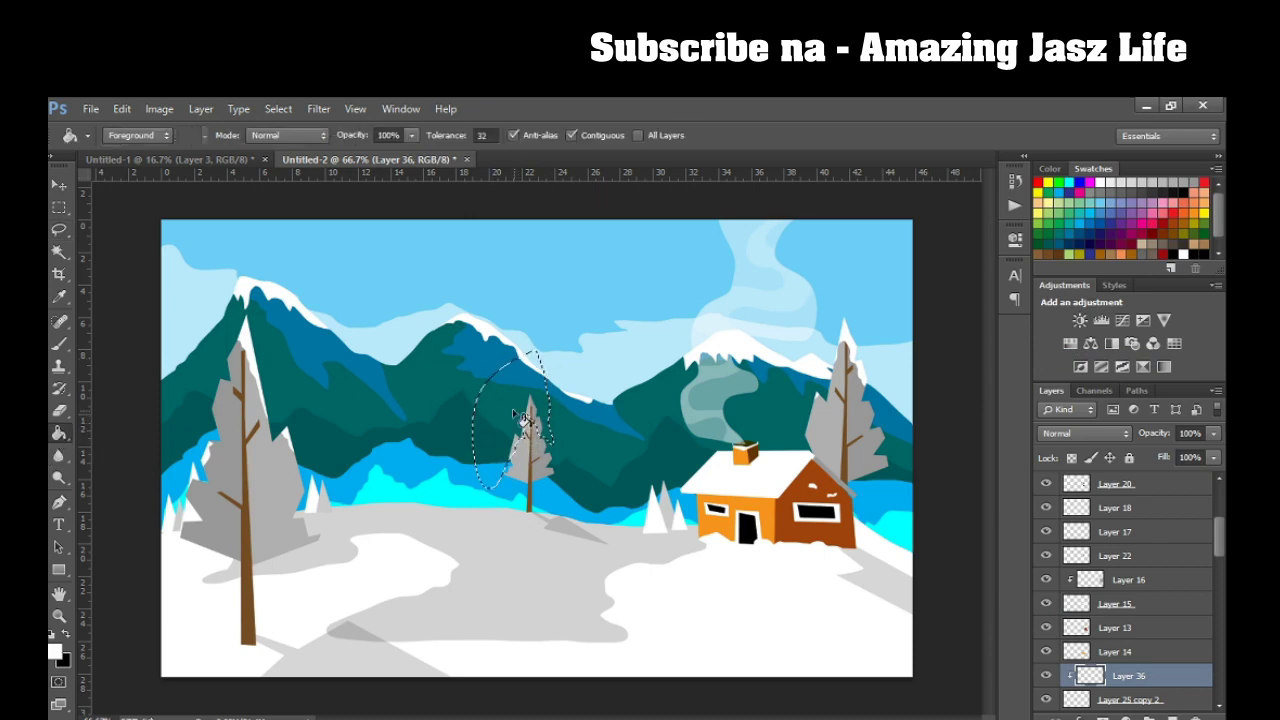
click(522, 440)
key(ctrl+d)
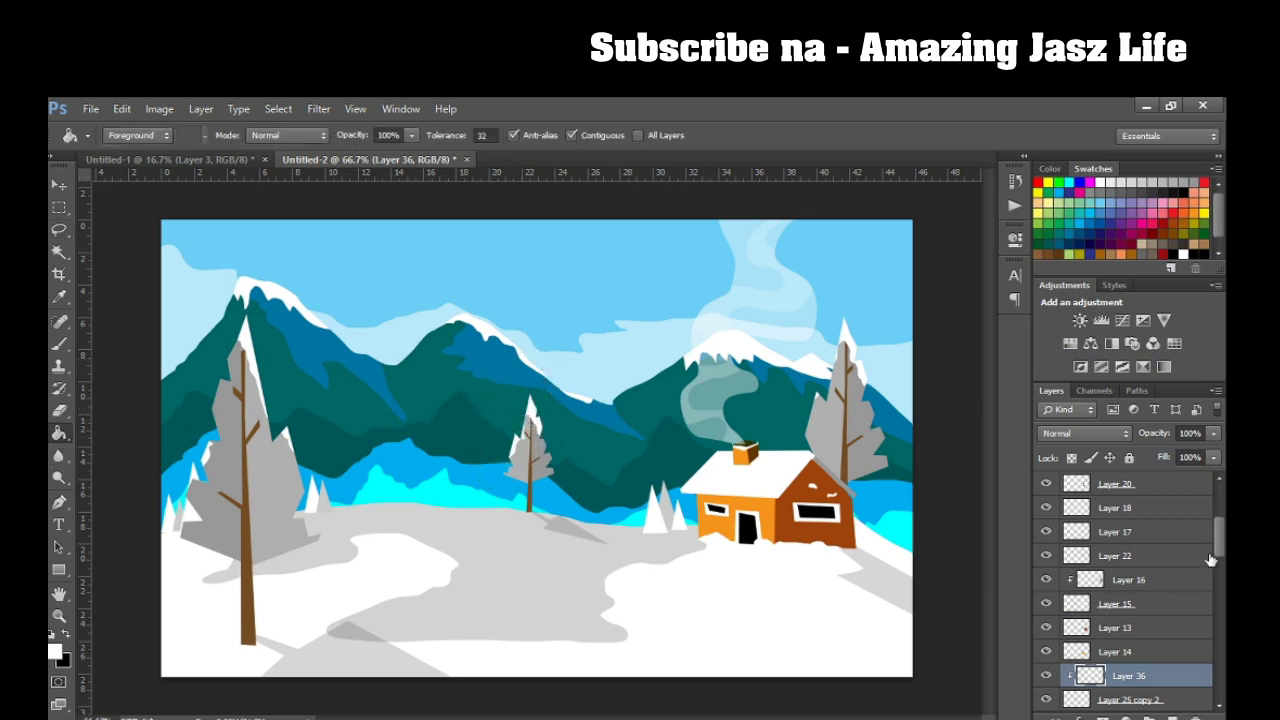
Add an empty Layer 37 at the top of the layer stack.
drag(1220, 547, 1213, 489)
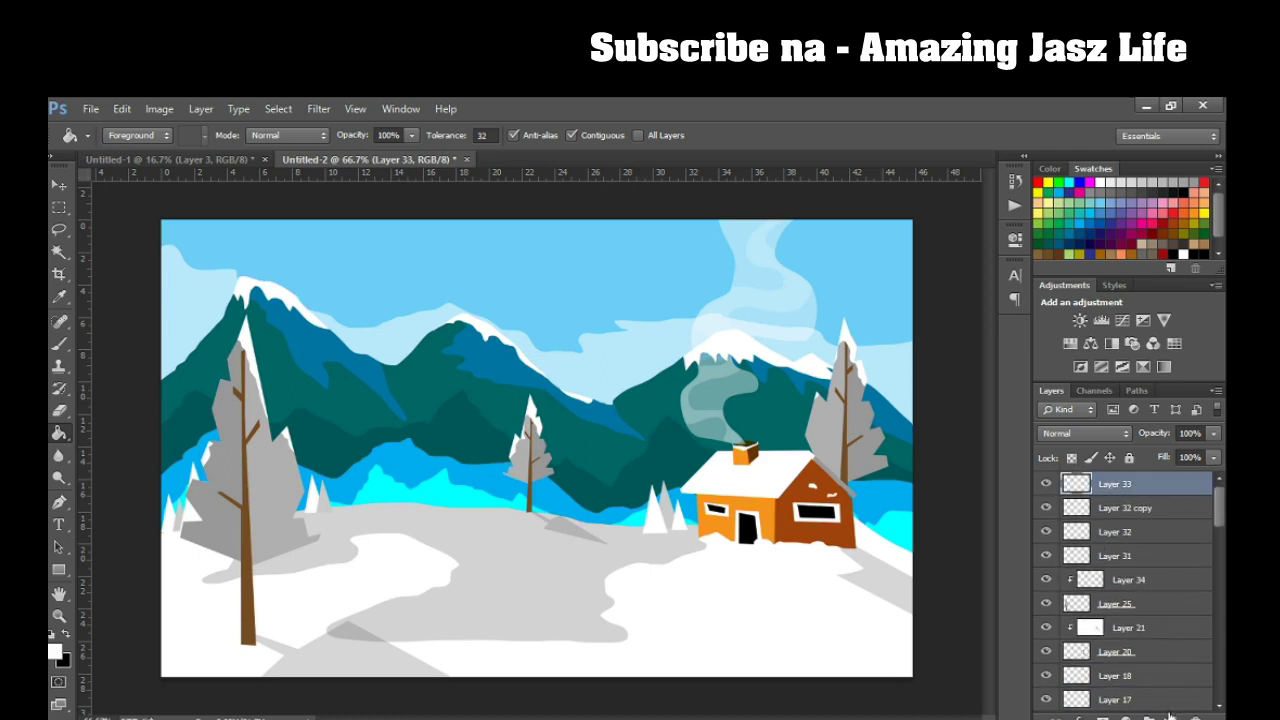
click(1172, 716)
click(59, 232)
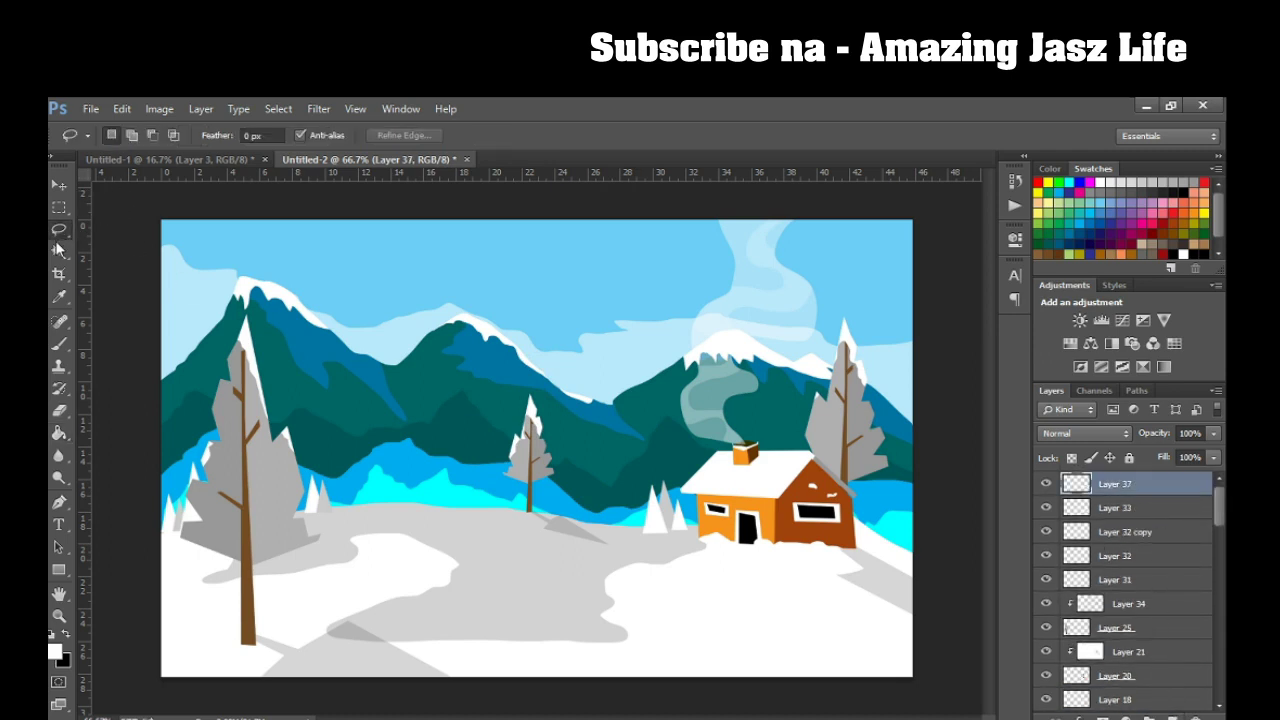
Select the chimney top with the Polygonal Lasso and fill it white on Layer 37.
right_click(60, 231)
click(104, 241)
click(59, 433)
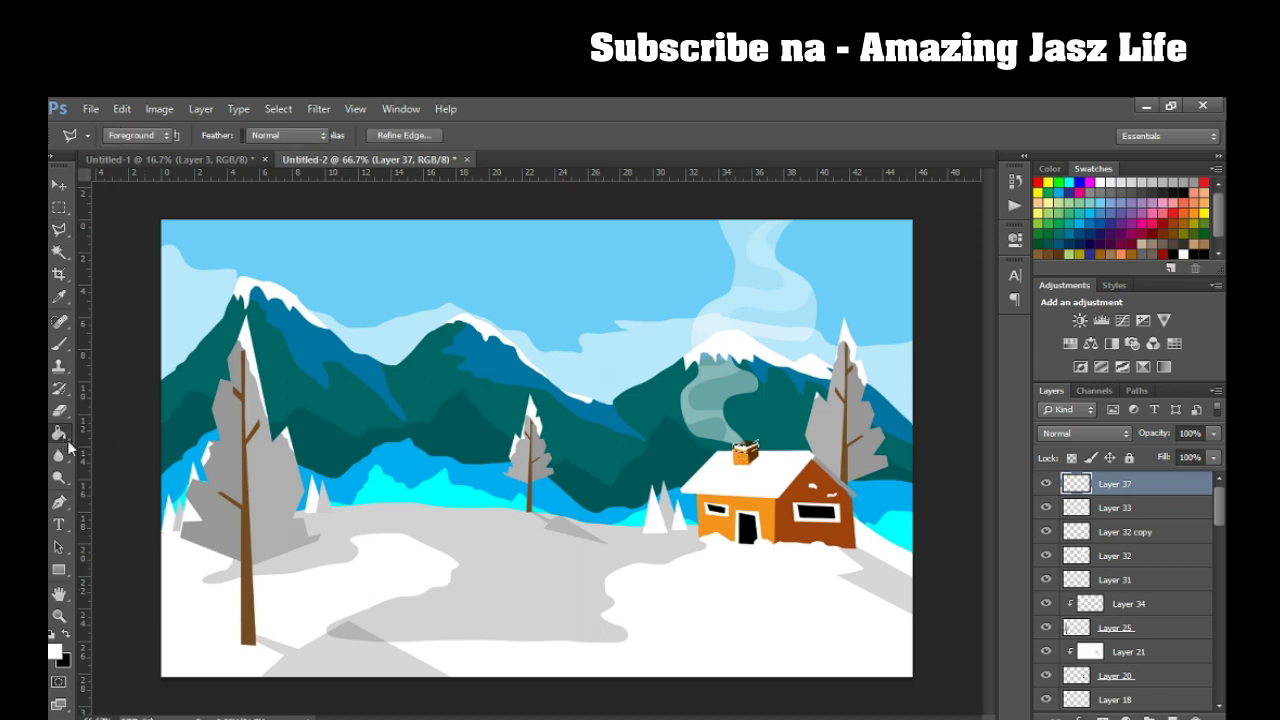
click(748, 450)
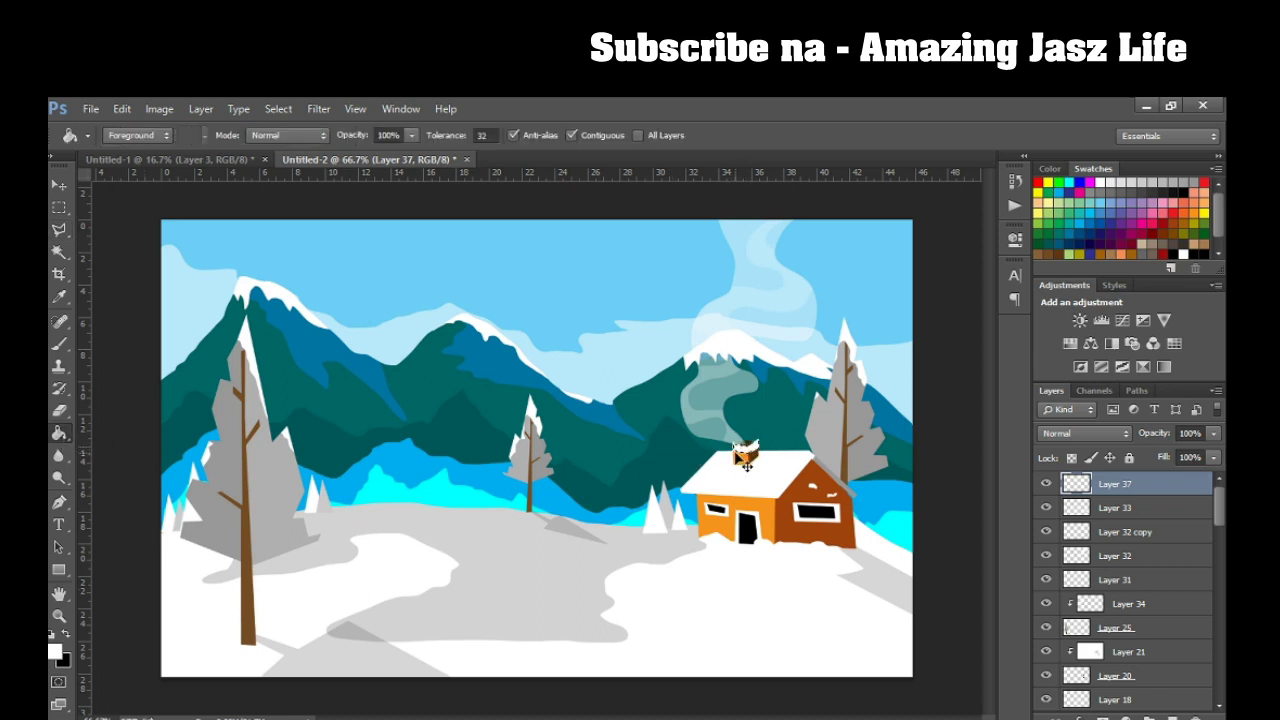
click(59, 186)
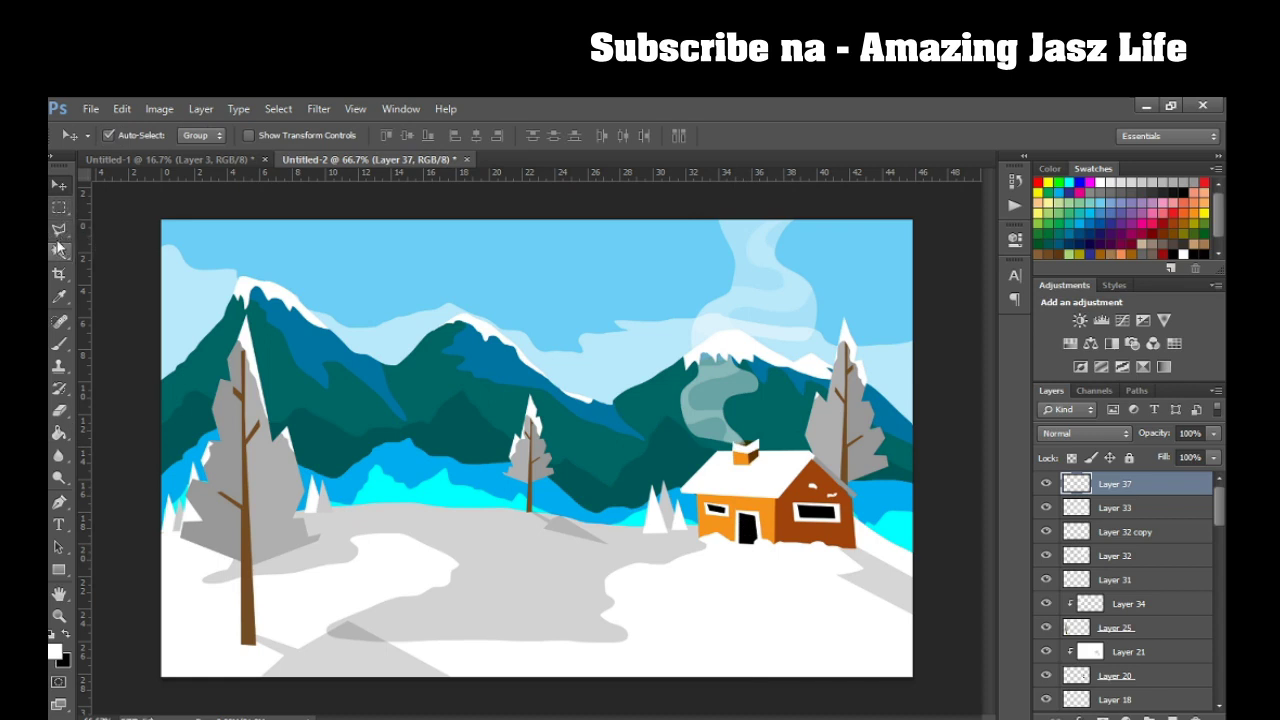
click(59, 230)
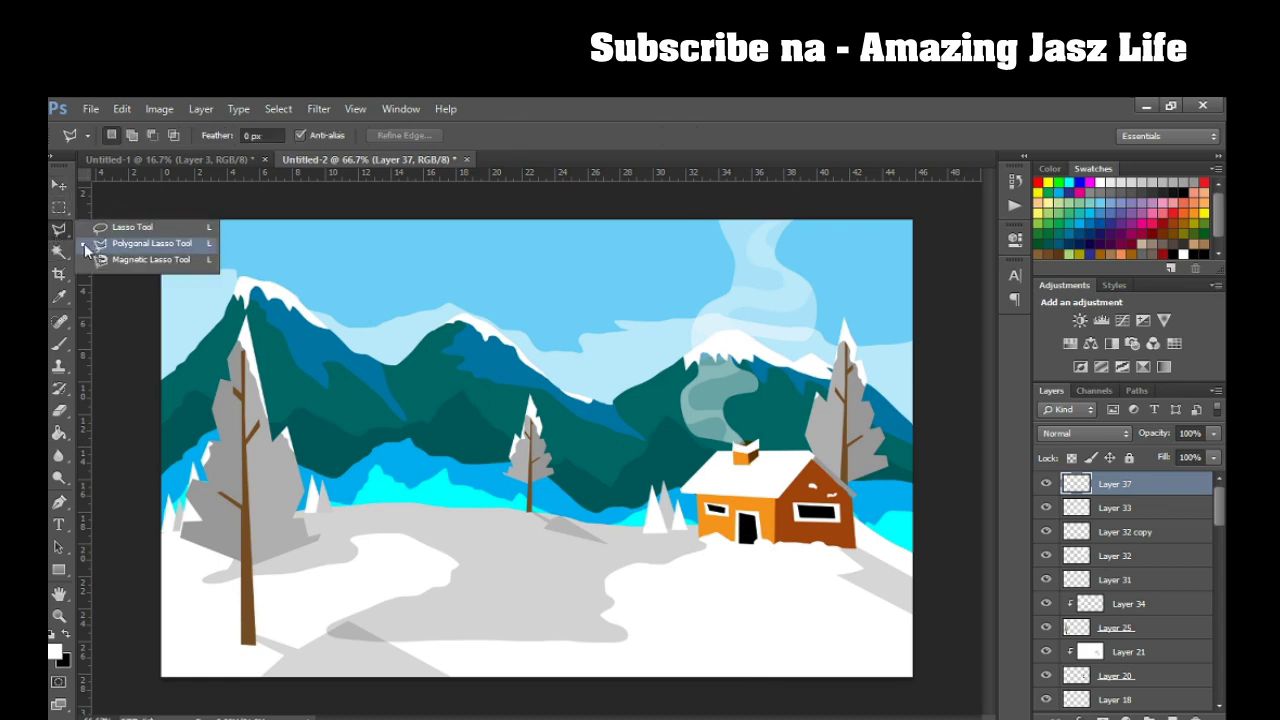
Fill a thin vertical white bar in the sky on new Layer 38.
click(100, 244)
click(59, 207)
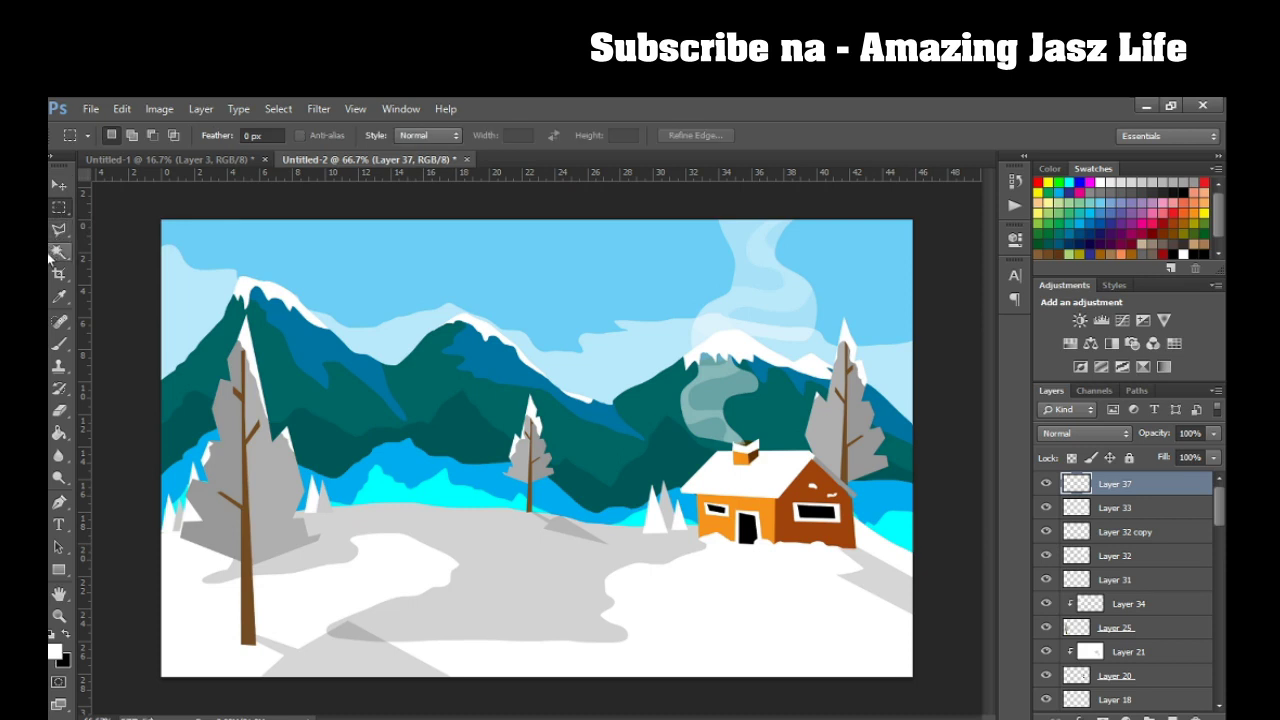
drag(551, 250, 553, 289)
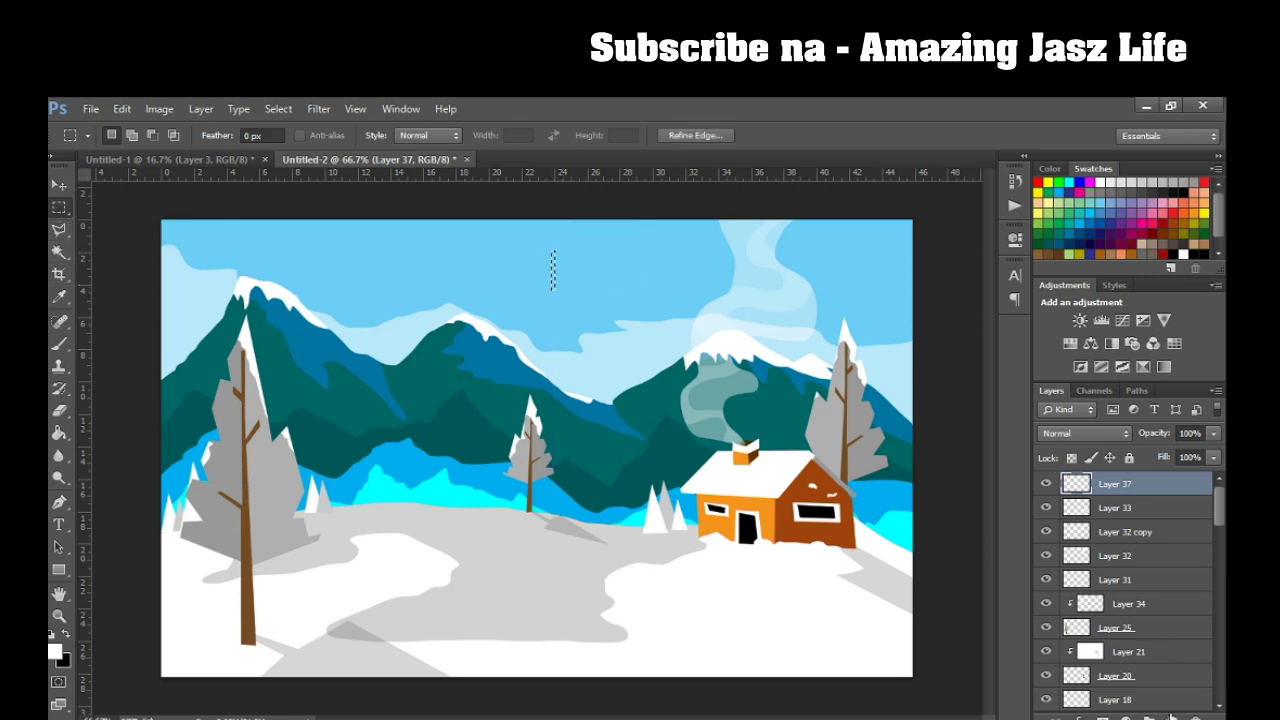
click(1173, 717)
click(59, 433)
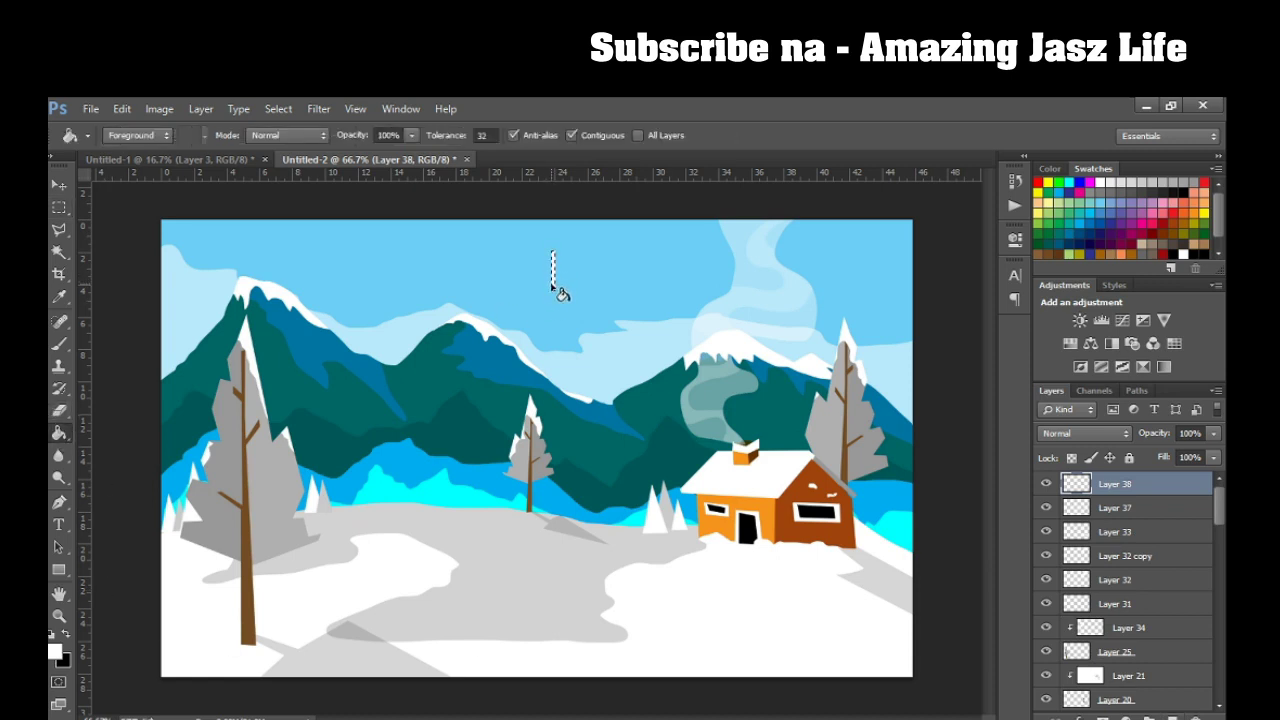
Duplicate the bar twice, rotating one copy horizontal and the other diagonal.
key(ctrl+j)
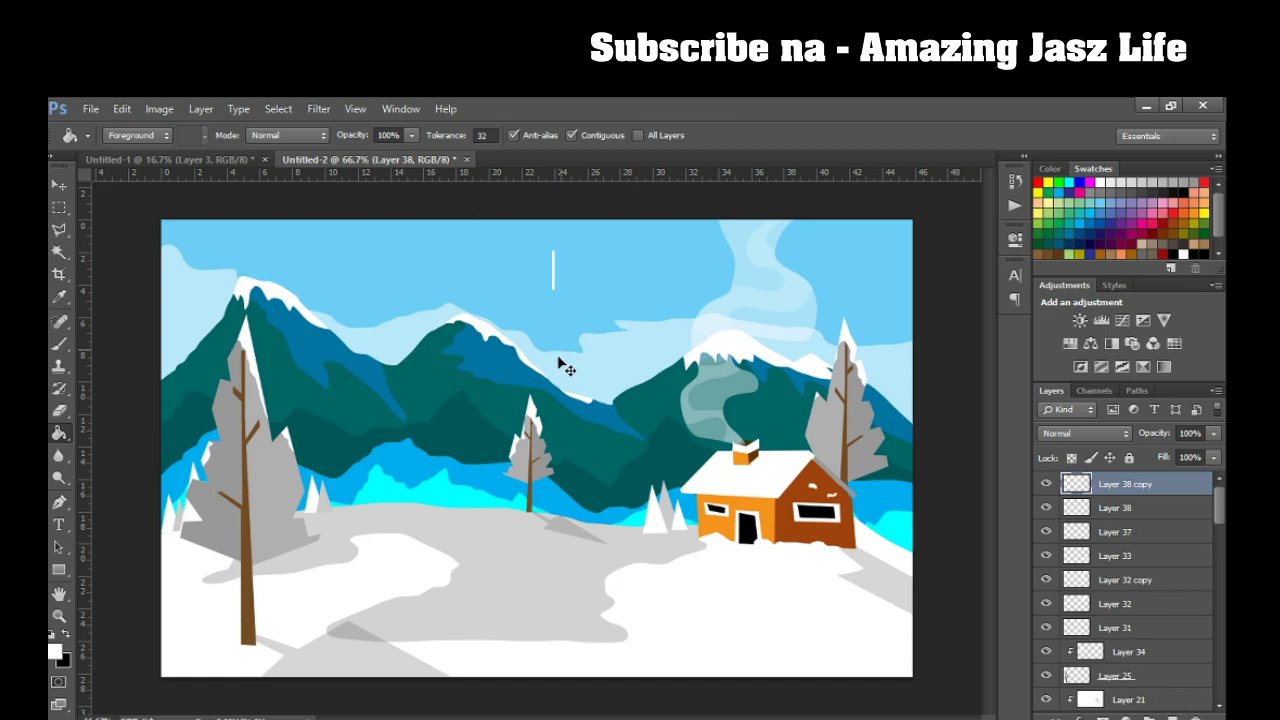
key(ctrl+t)
drag(620, 262, 551, 234)
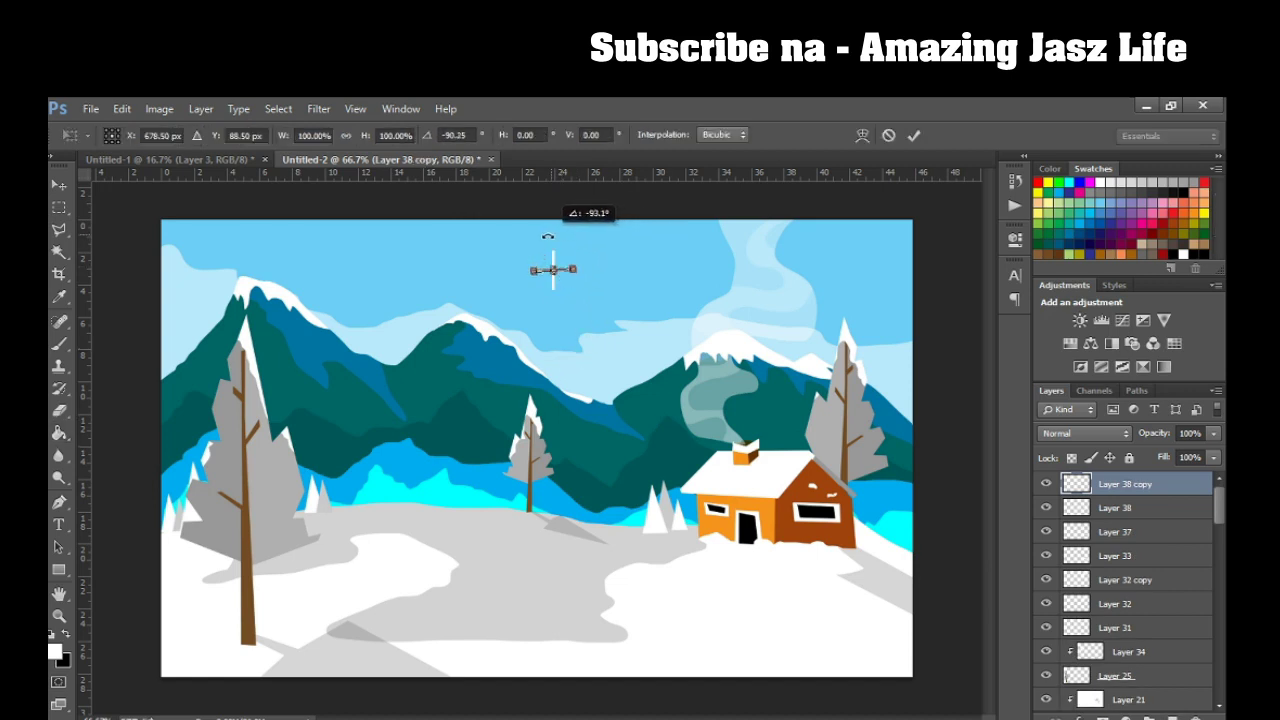
key(Return)
key(g)
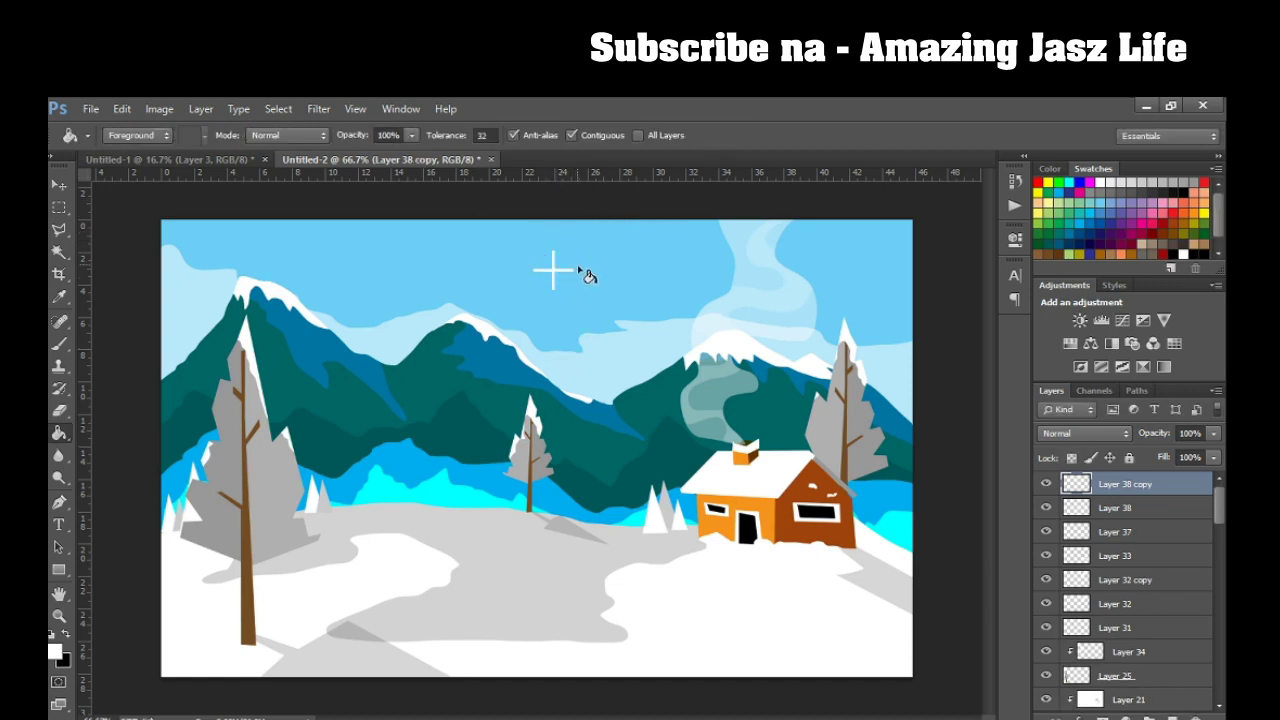
key(ctrl+j)
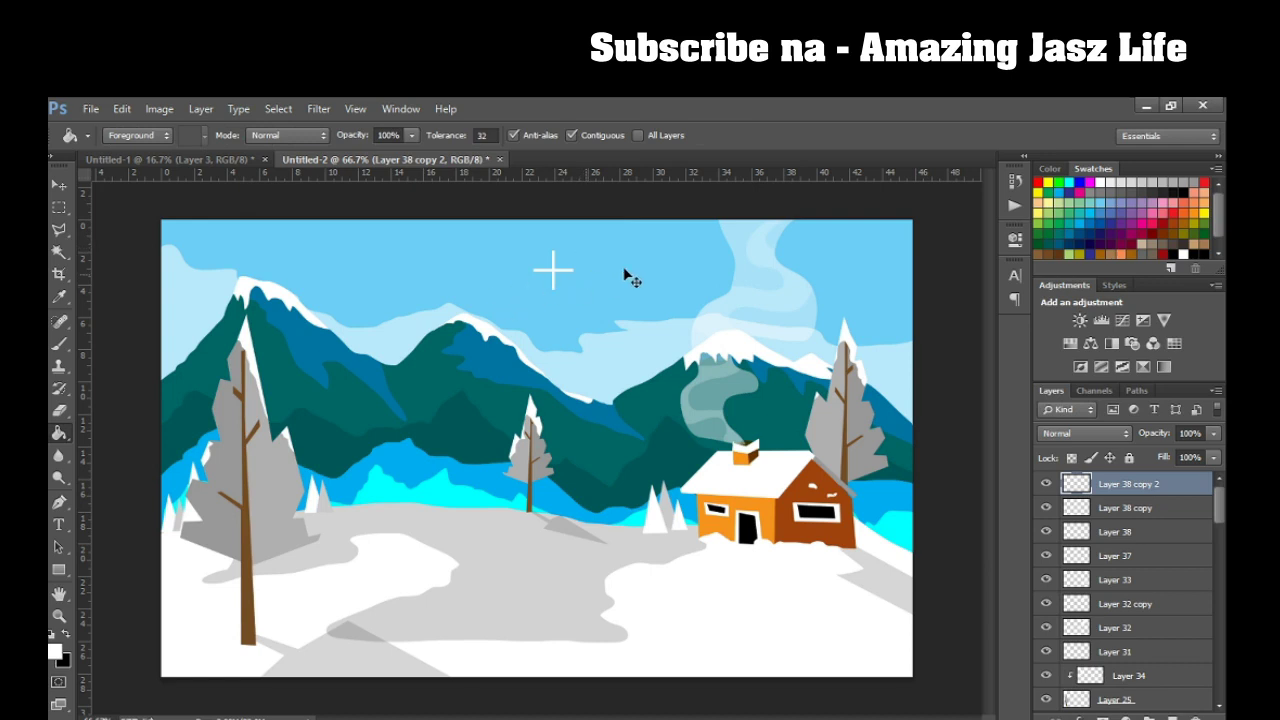
key(ctrl+t)
drag(591, 240, 610, 266)
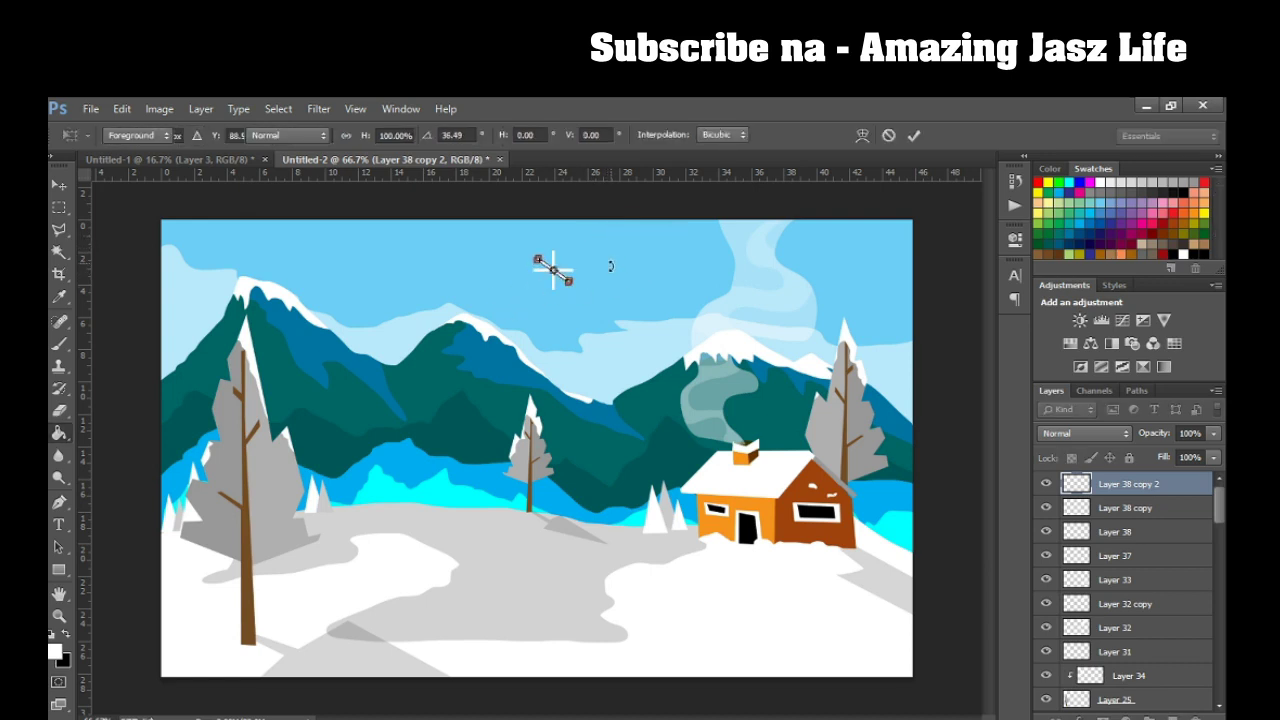
key(Return)
Duplicate the bar once more and rotate it into the opposite diagonal.
key(ctrl+j)
key(t)
click(59, 185)
key(ctrl+t)
drag(603, 257, 584, 219)
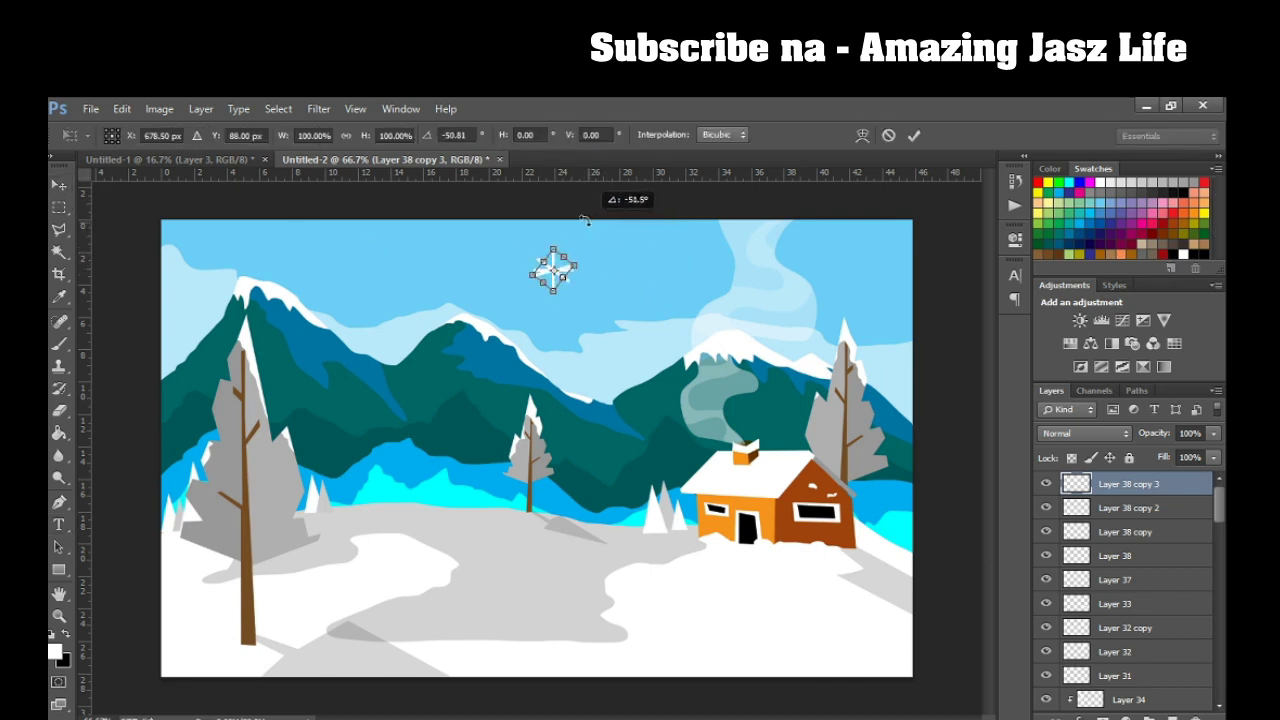
key(Return)
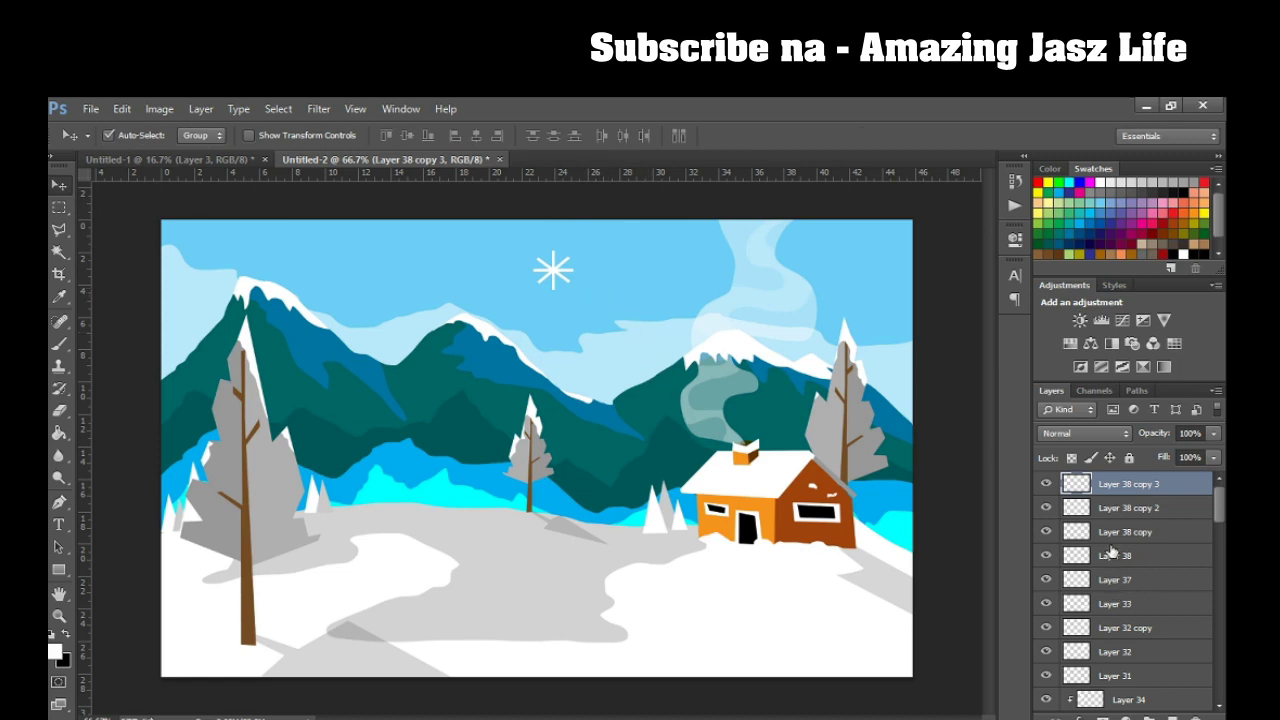
Check the smoke wisps and Layer 33 visibility, then select all four snowflake bar layers.
click(1046, 627)
click(1050, 627)
click(1047, 604)
shift+click(1110, 560)
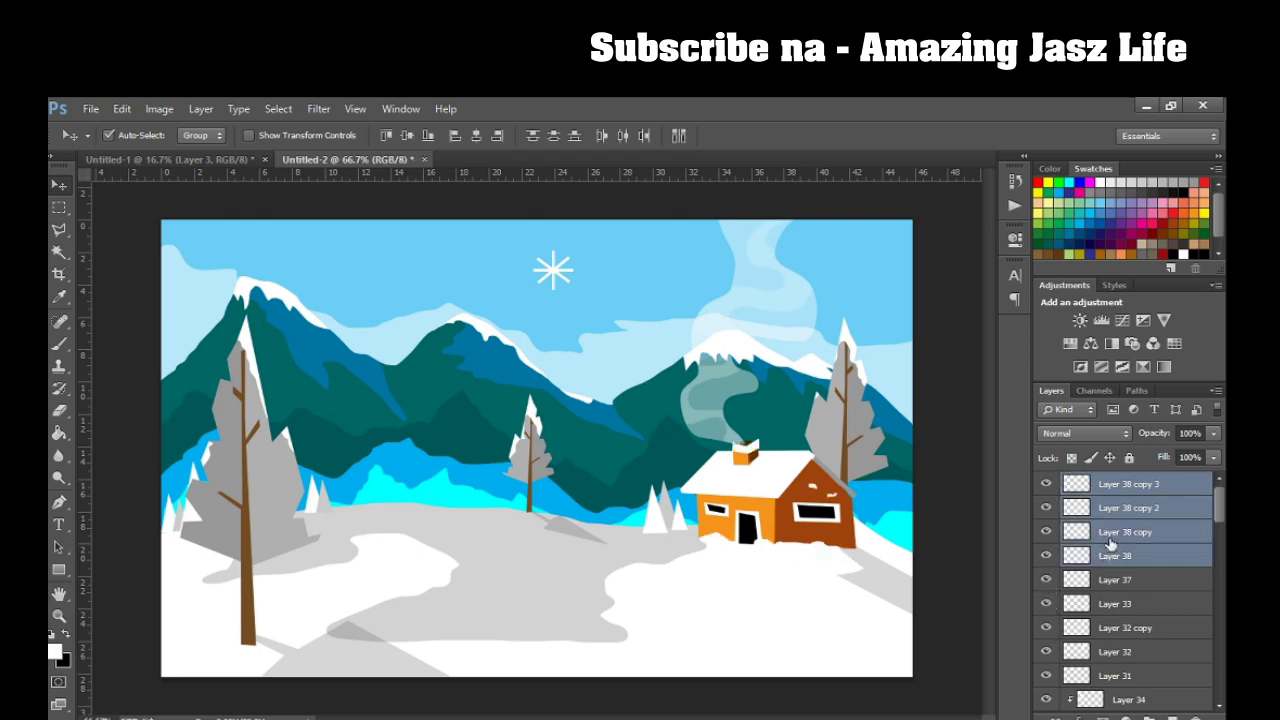
Merge the bar layers into one snowflake and shrink it to about half size.
right_click(1108, 556)
click(974, 596)
click(1046, 488)
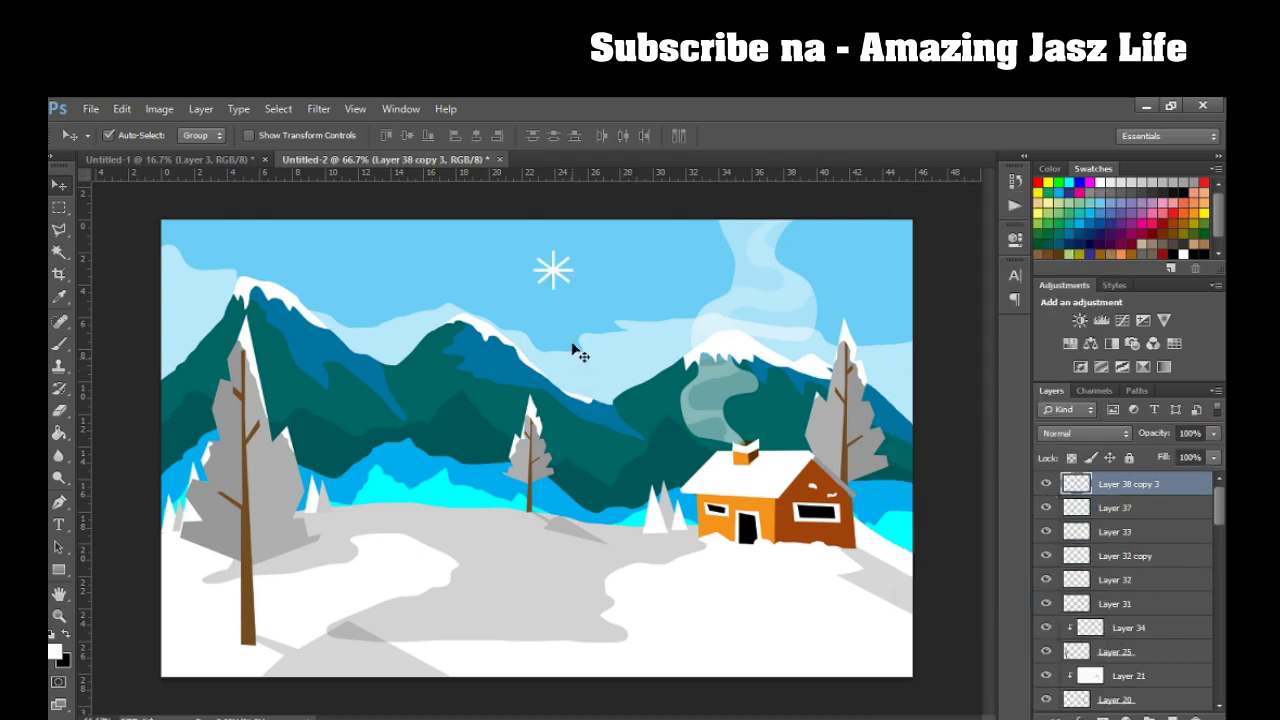
key(ctrl+t)
drag(573, 250, 554, 269)
key(Return)
Duplicate the snowflake, then rotate, reposition and shrink the copy further.
key(ctrl+j)
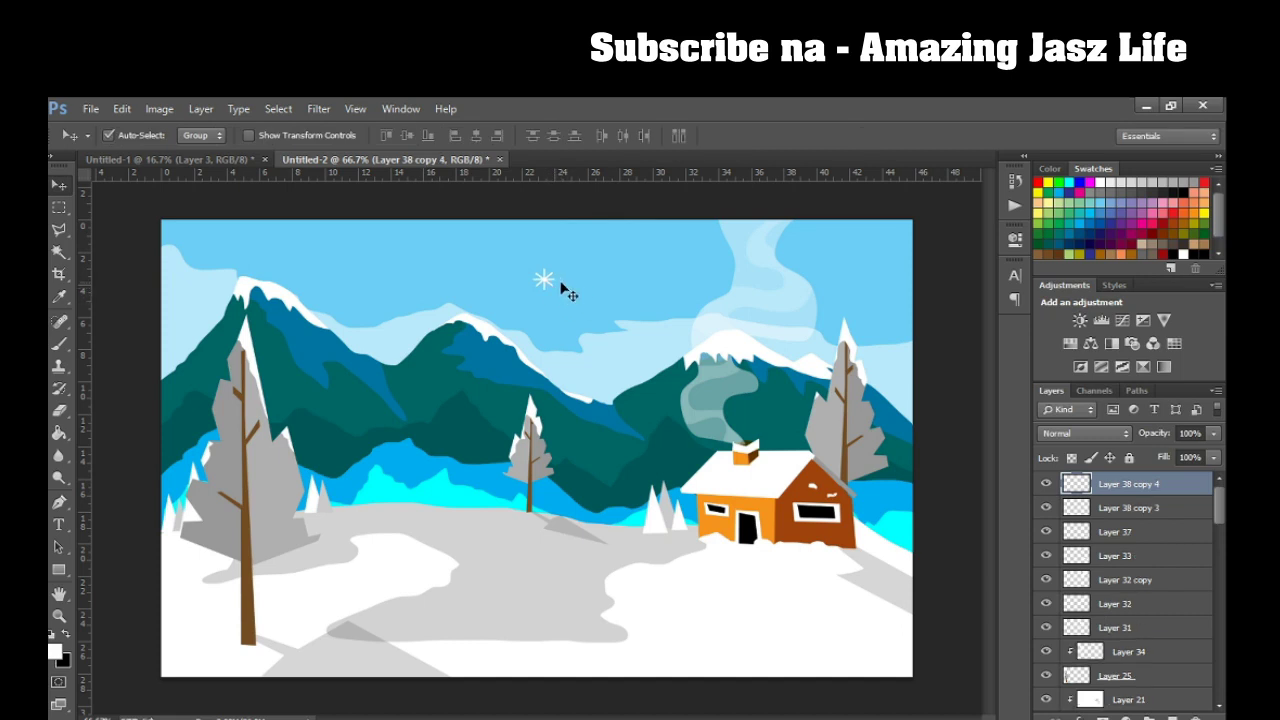
key(ctrl+t)
mouse_move(594, 272)
mouse_down()
mouse_move(546, 289)
mouse_move(615, 335)
mouse_move(590, 348)
mouse_up()
key(Return)
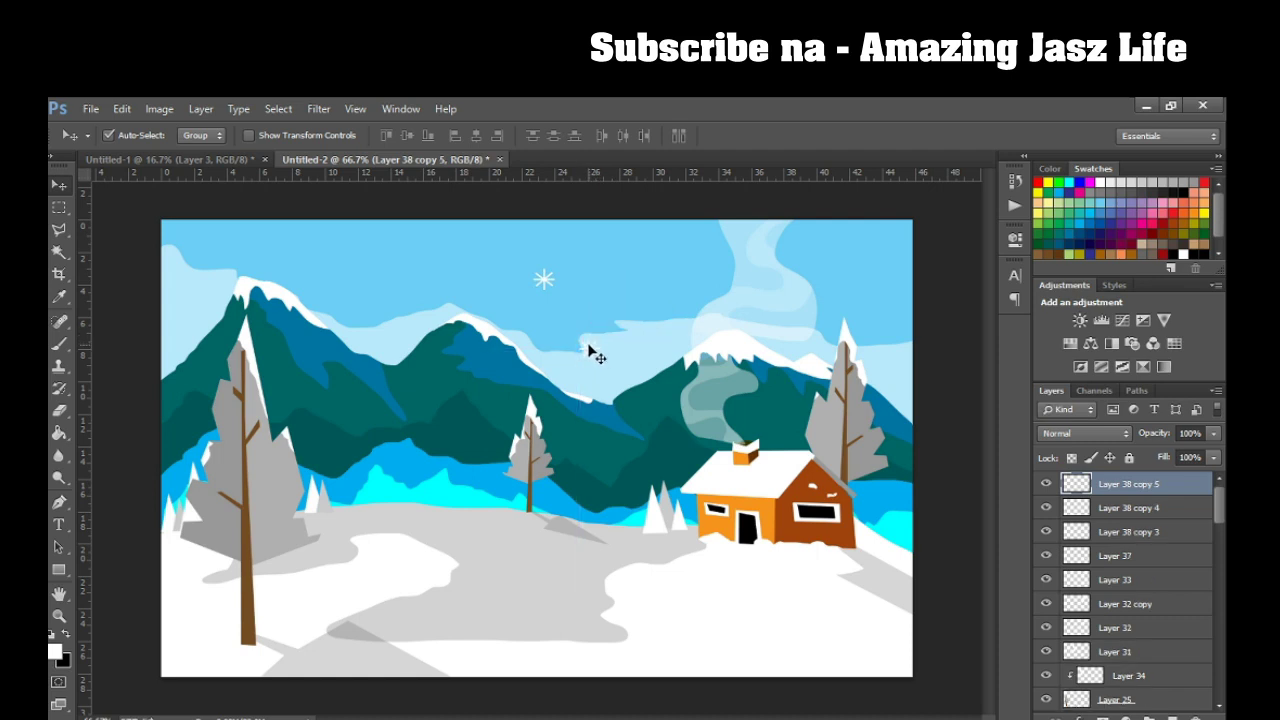
drag(590, 348, 550, 319)
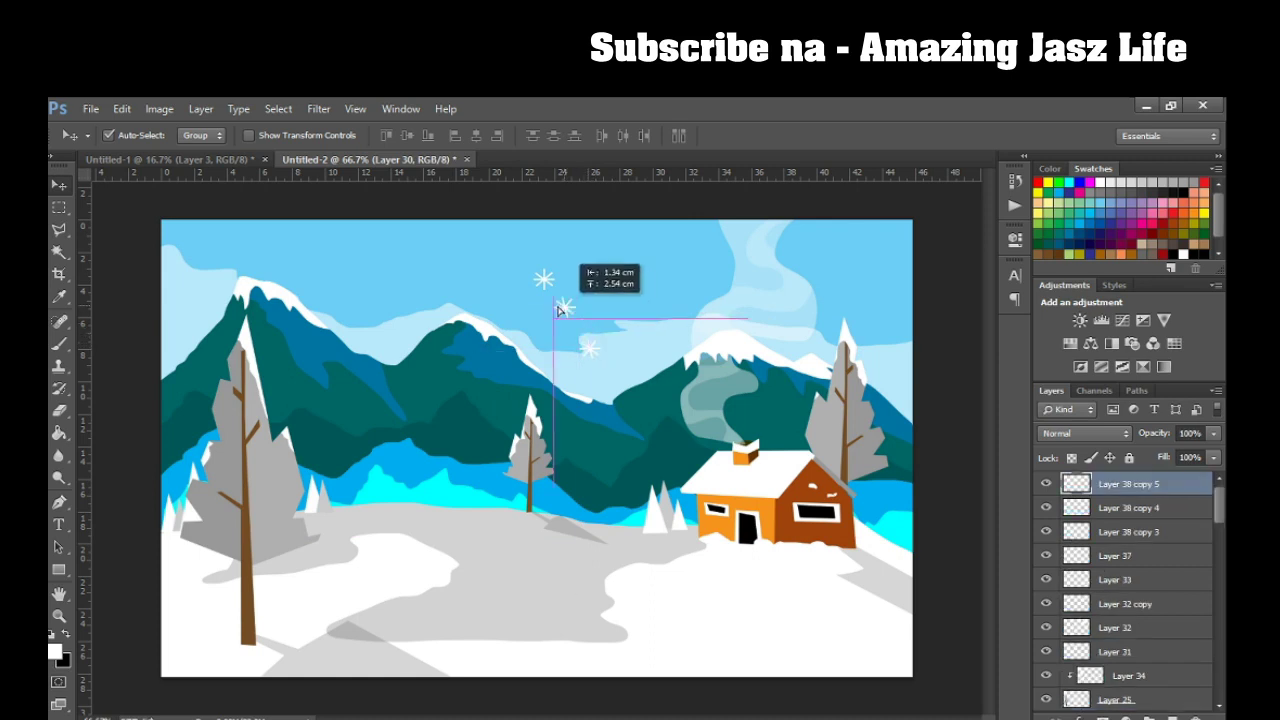
key(ctrl+t)
drag(558, 307, 552, 314)
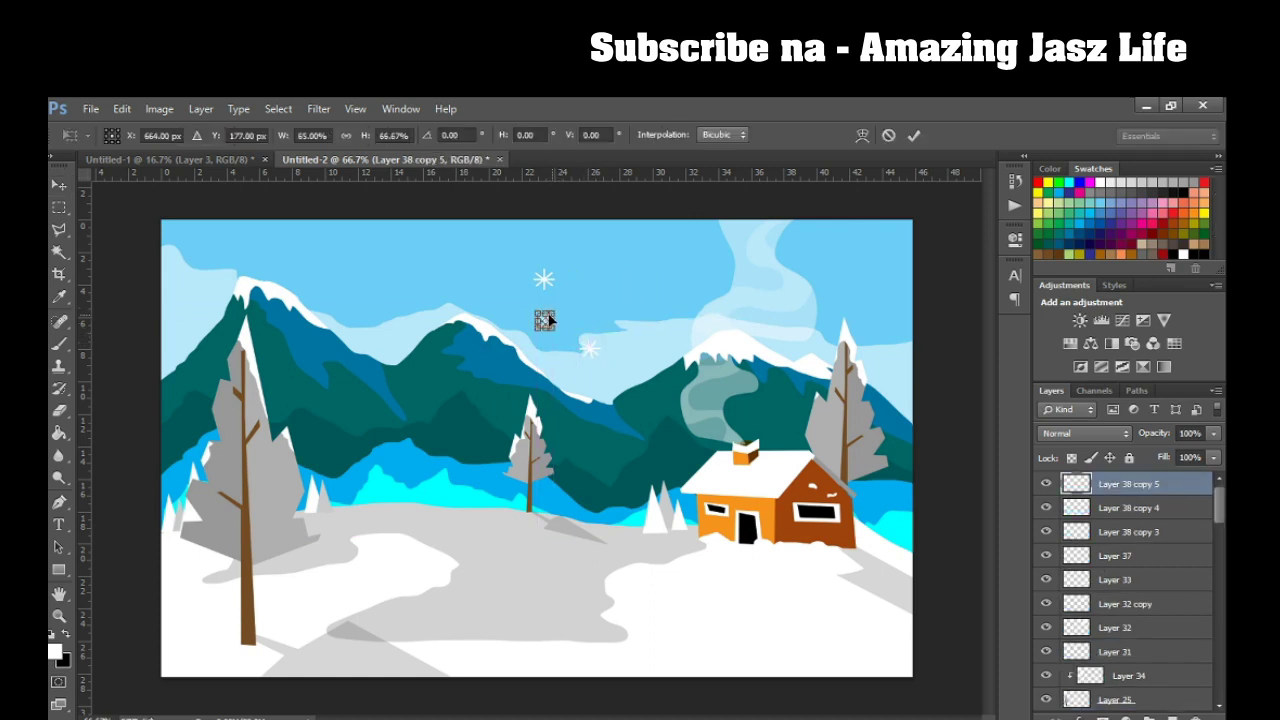
key(Return)
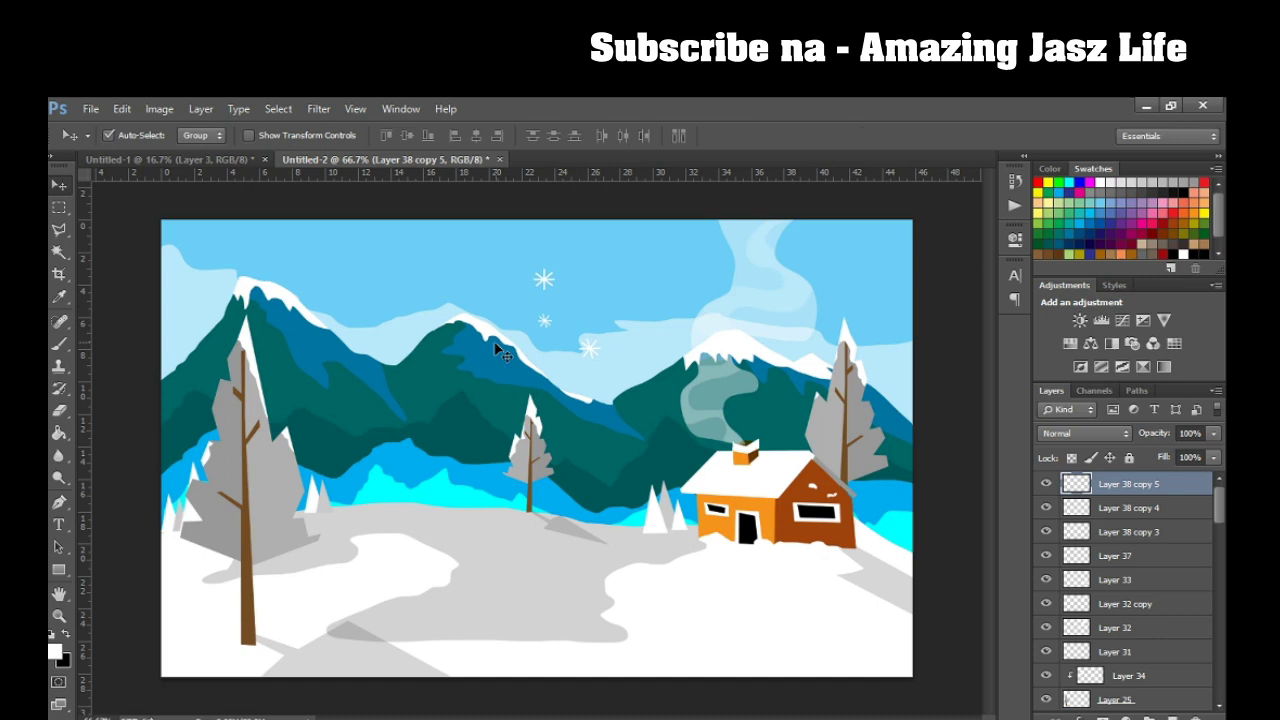
Add more copies, one higher in the sky and one rotated, then select copies 4–7.
key(ctrl+j)
drag(531, 319, 582, 258)
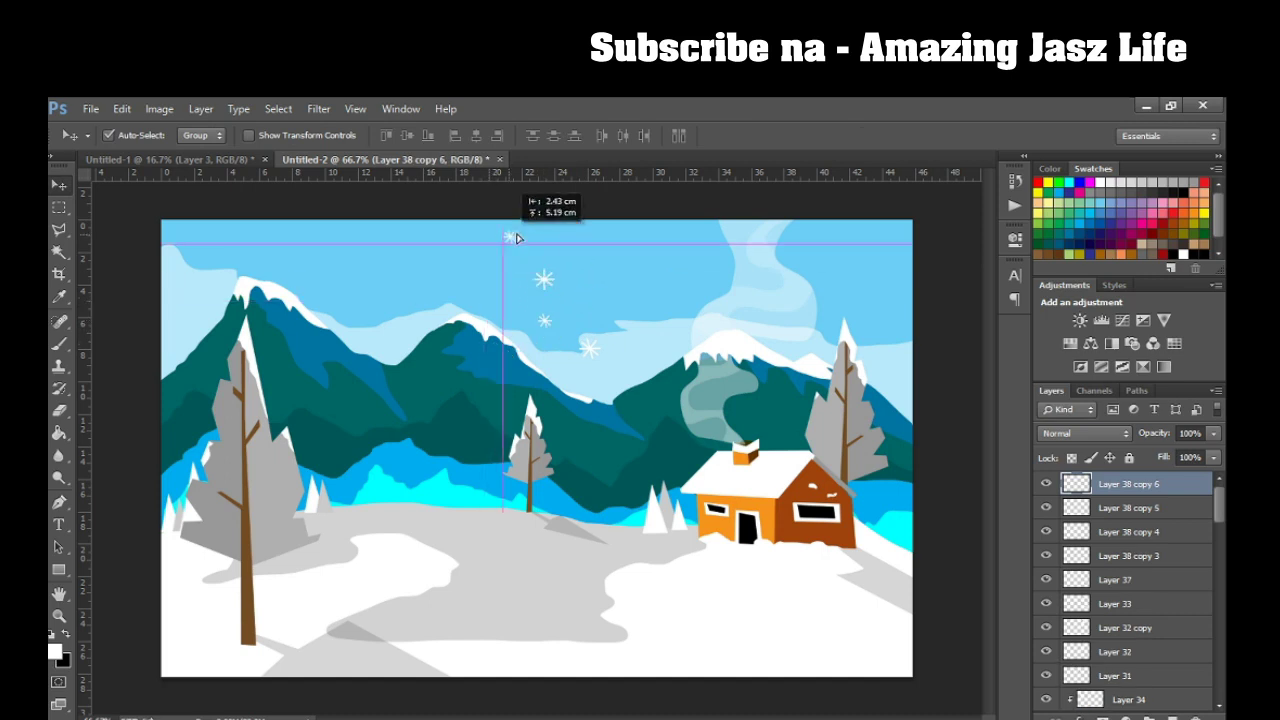
key(ctrl+j)
key(ctrl+t)
mouse_move(600, 261)
mouse_down()
mouse_move(597, 245)
mouse_move(523, 282)
mouse_up()
key(Return)
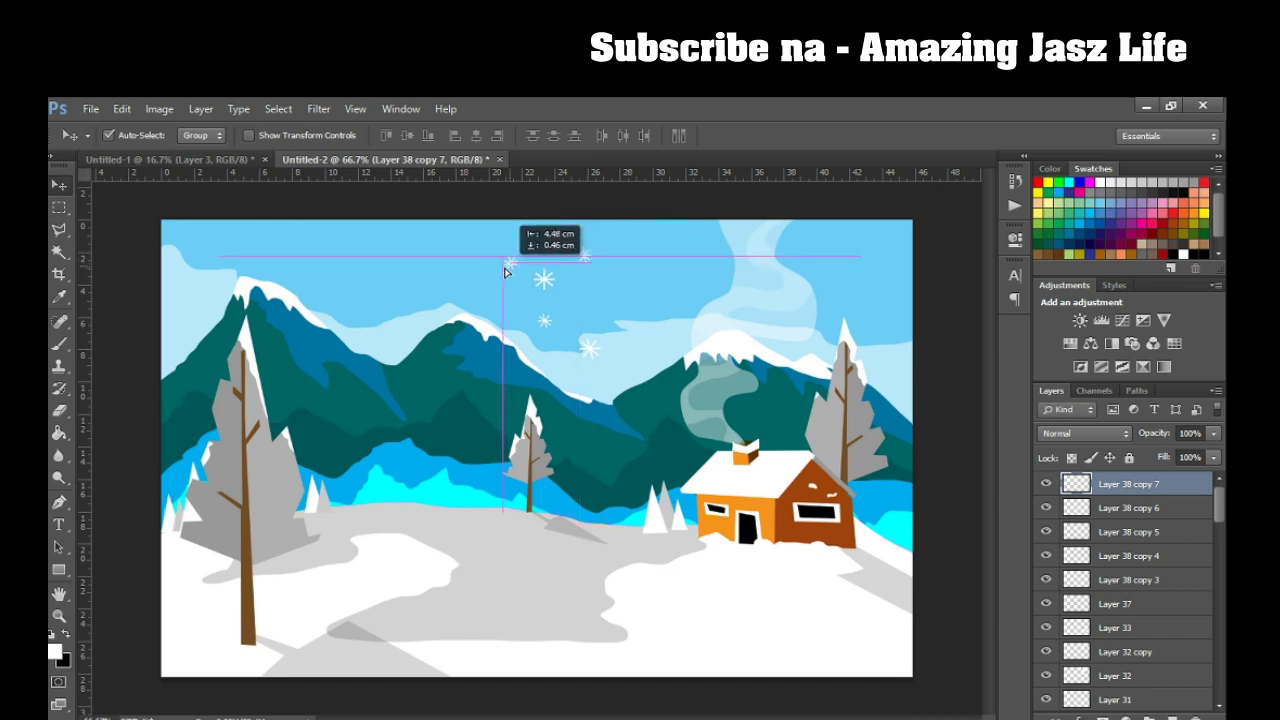
key(ctrl+t)
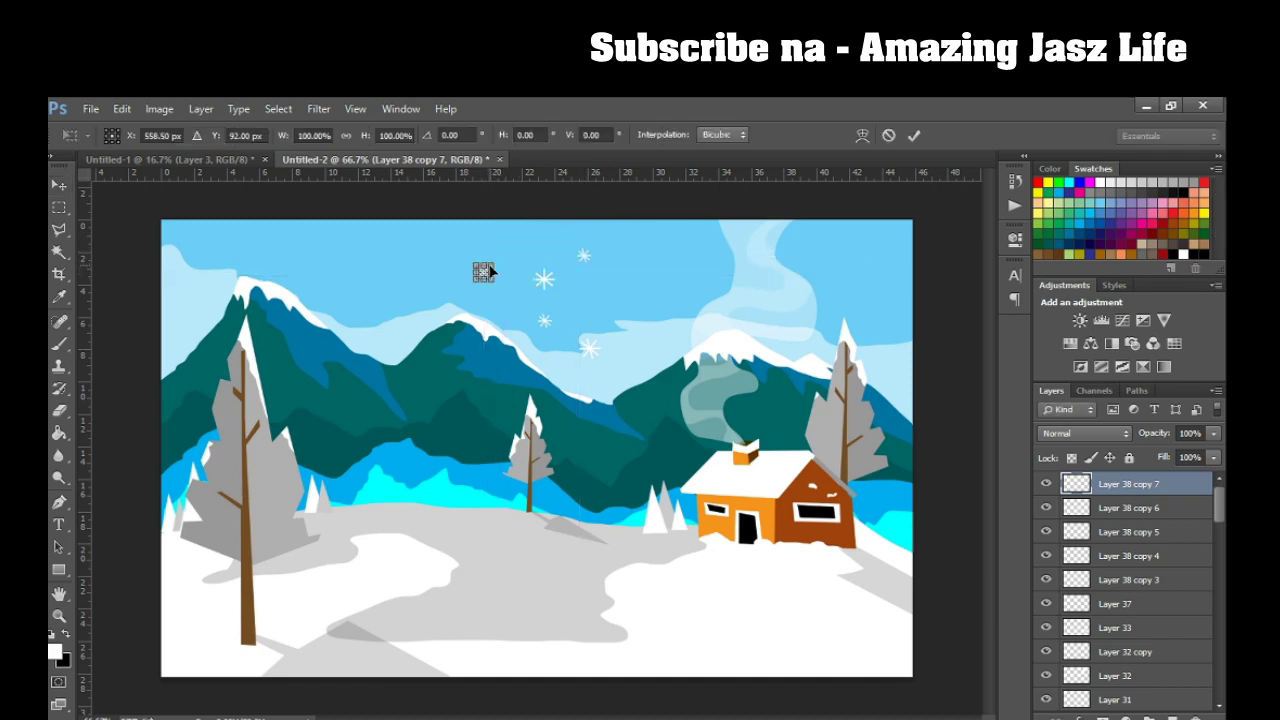
key(Return)
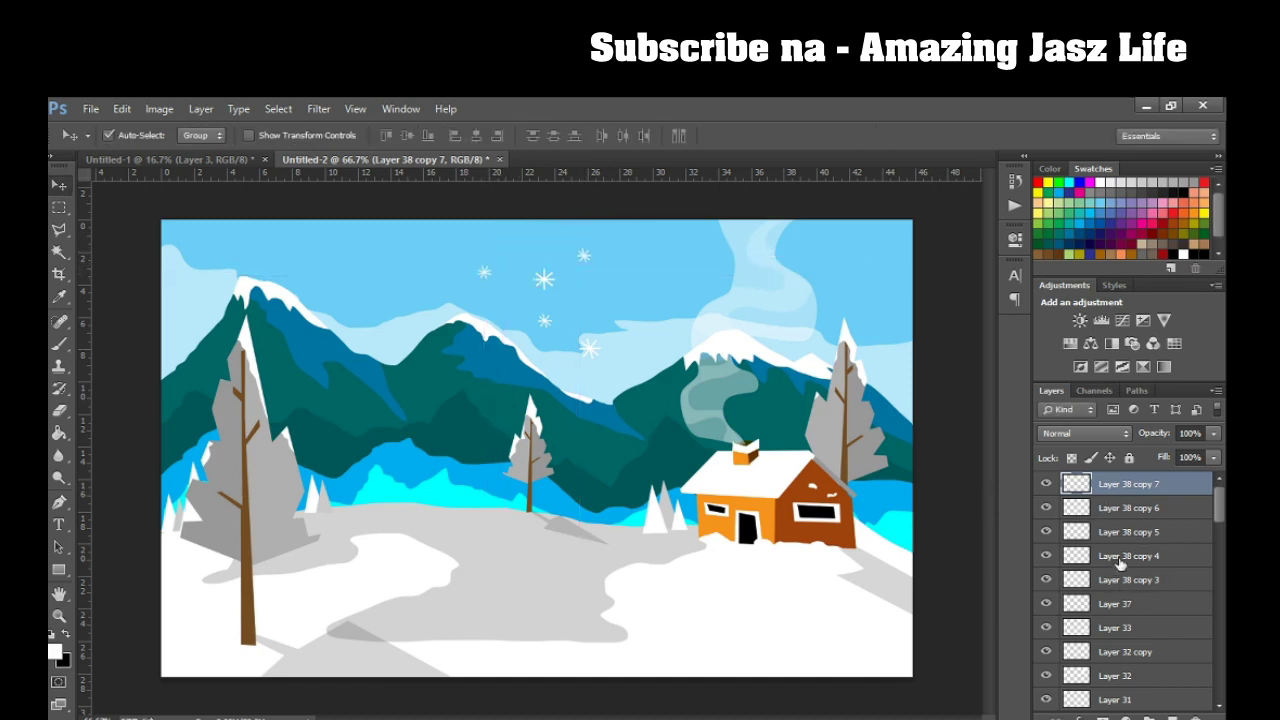
shift+click(1105, 556)
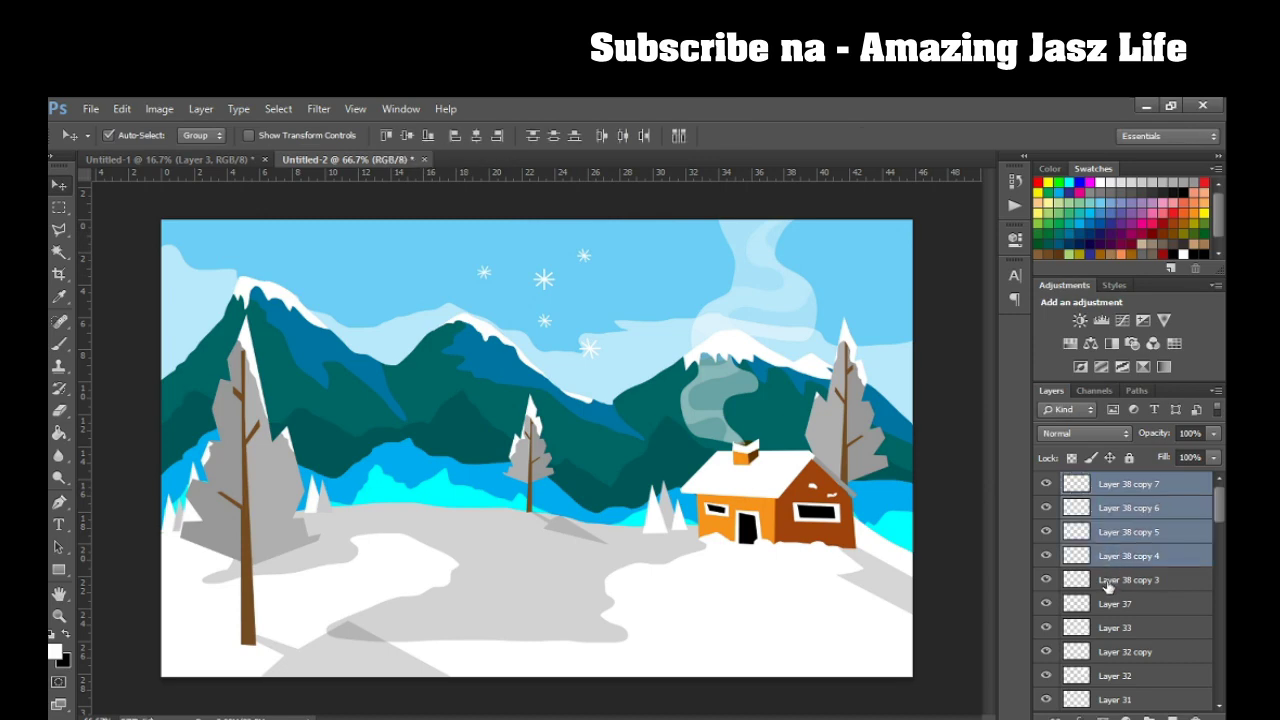
Merge the snowflakes into one cluster layer and move a copy over the left tree.
shift+click(1108, 582)
right_click(1105, 578)
click(925, 596)
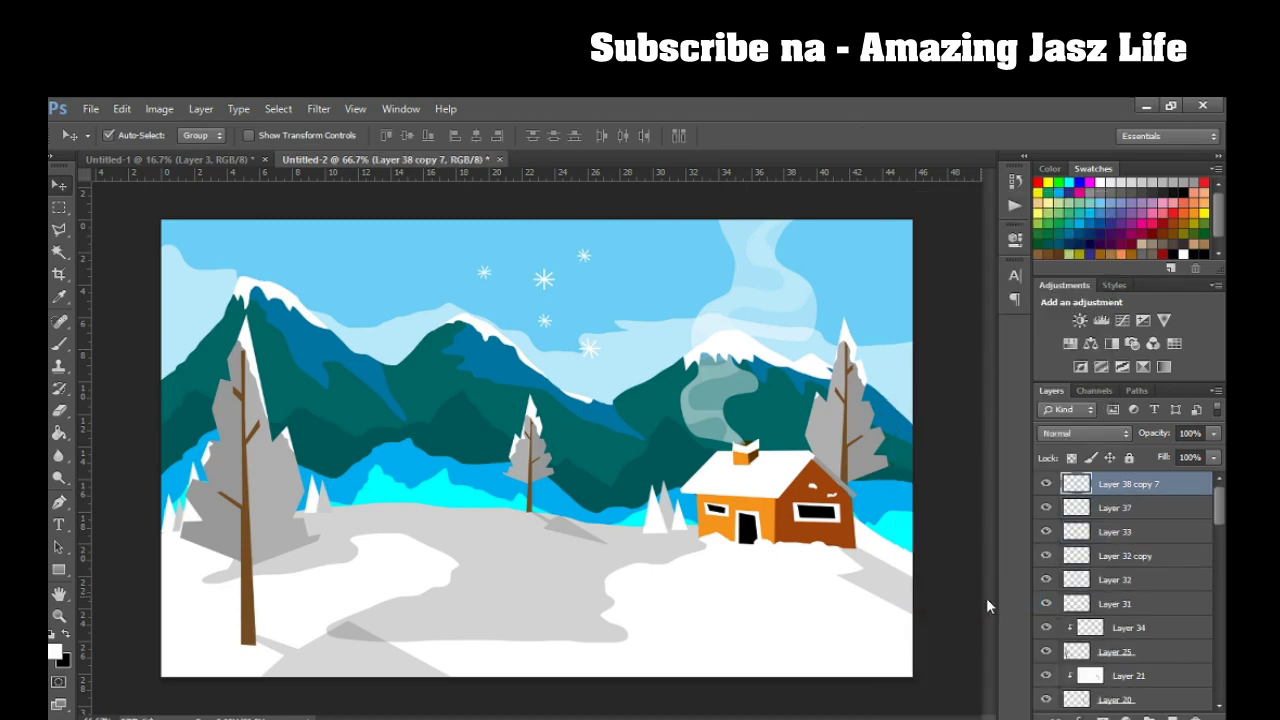
key(ctrl+j)
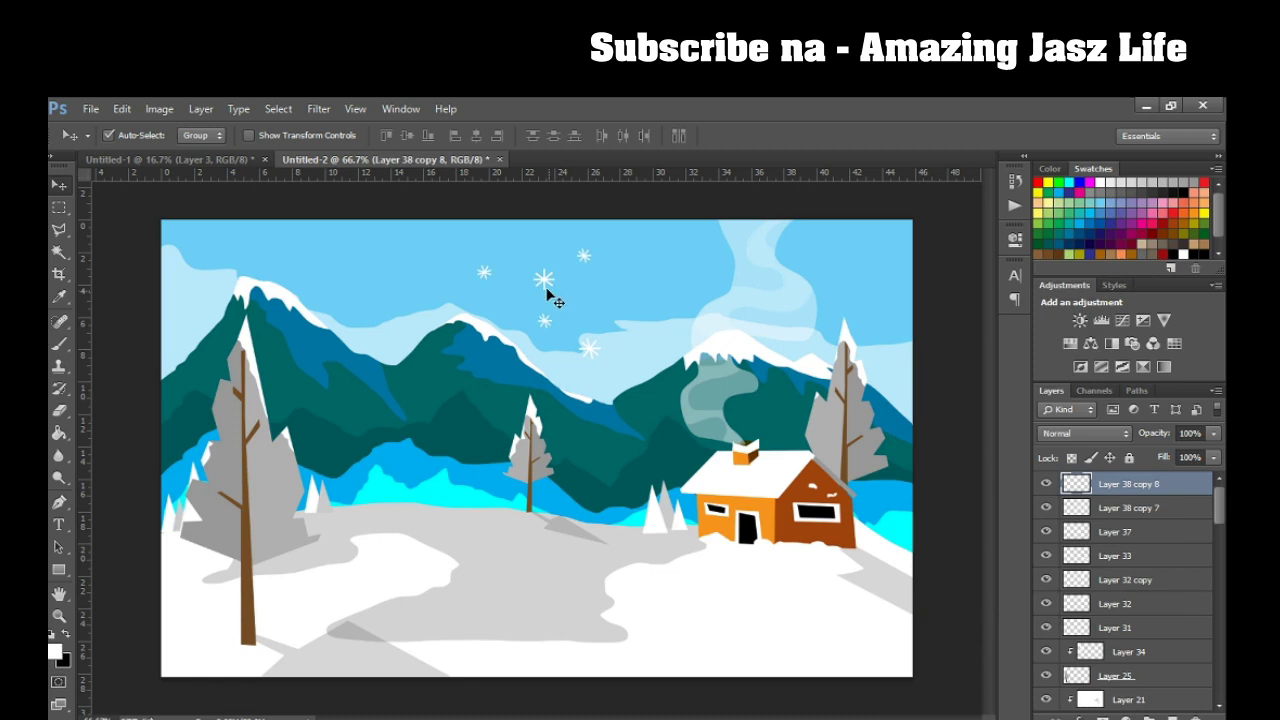
drag(558, 302, 522, 290)
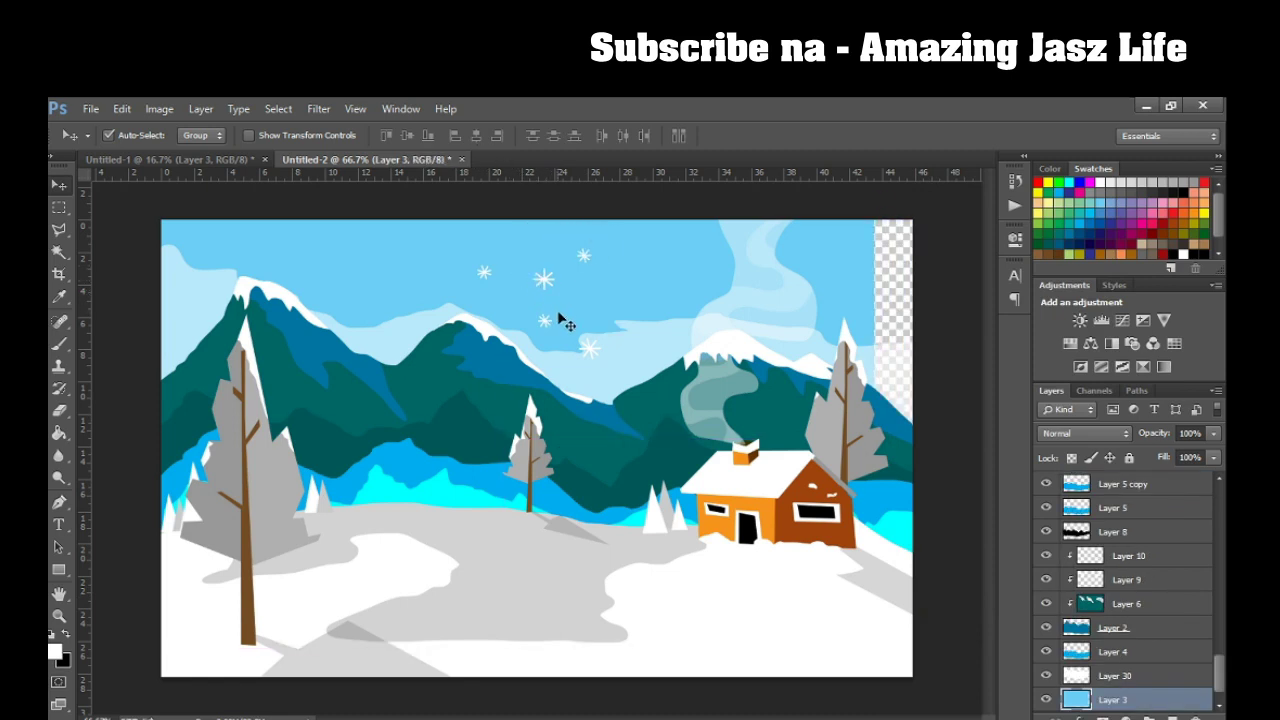
key(ctrl+z)
mouse_move(534, 303)
mouse_down()
mouse_move(255, 340)
mouse_move(238, 408)
mouse_up()
Rotate and halve the cluster copy, then add another copy shifted down and right.
key(ctrl+t)
drag(400, 330, 292, 376)
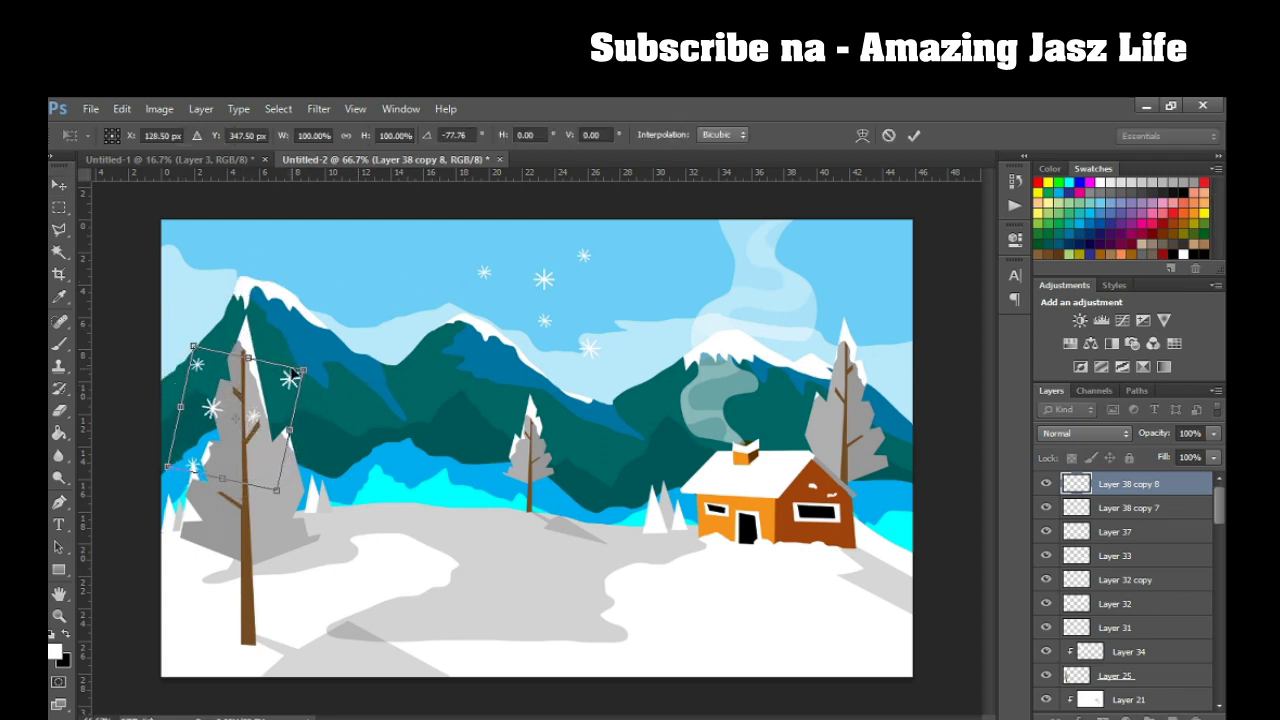
mouse_move(293, 374)
mouse_down()
mouse_move(231, 420)
mouse_move(280, 322)
mouse_up()
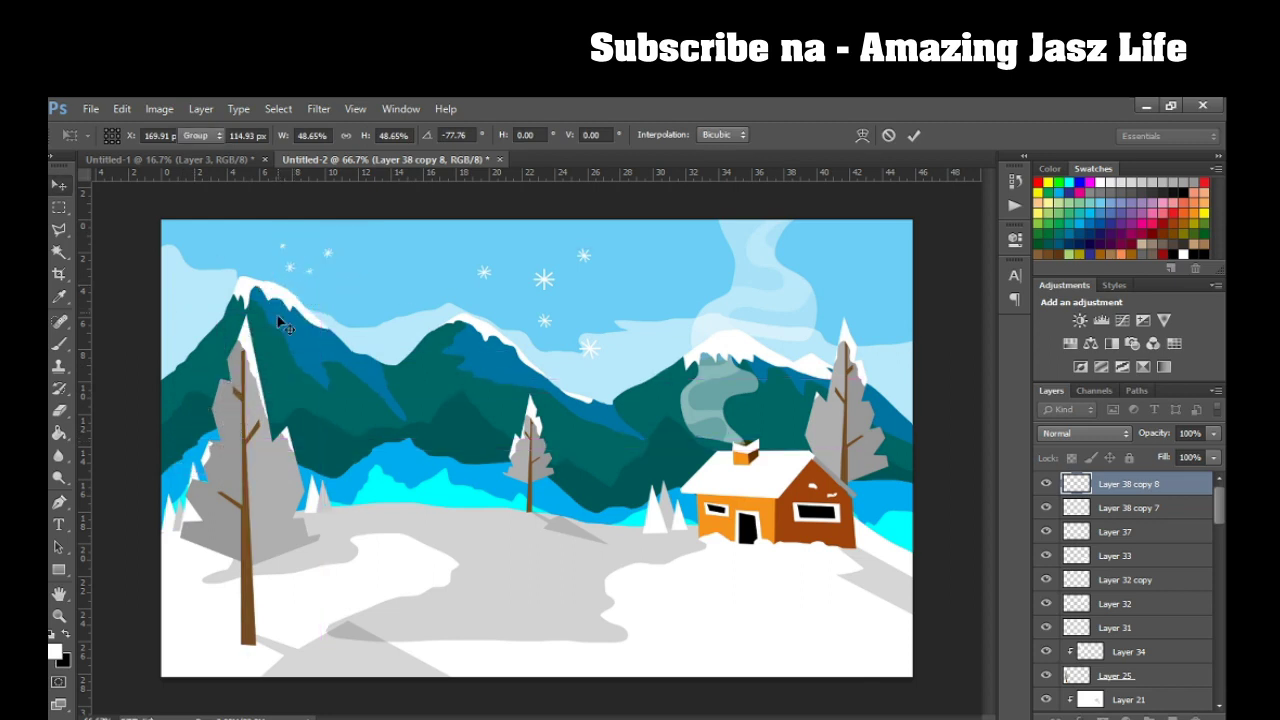
key(Return)
key(ctrl+j)
key(ctrl+t)
drag(306, 256, 343, 292)
key(Return)
Add a further cluster copy positioned toward the top-left sky.
key(ctrl+j)
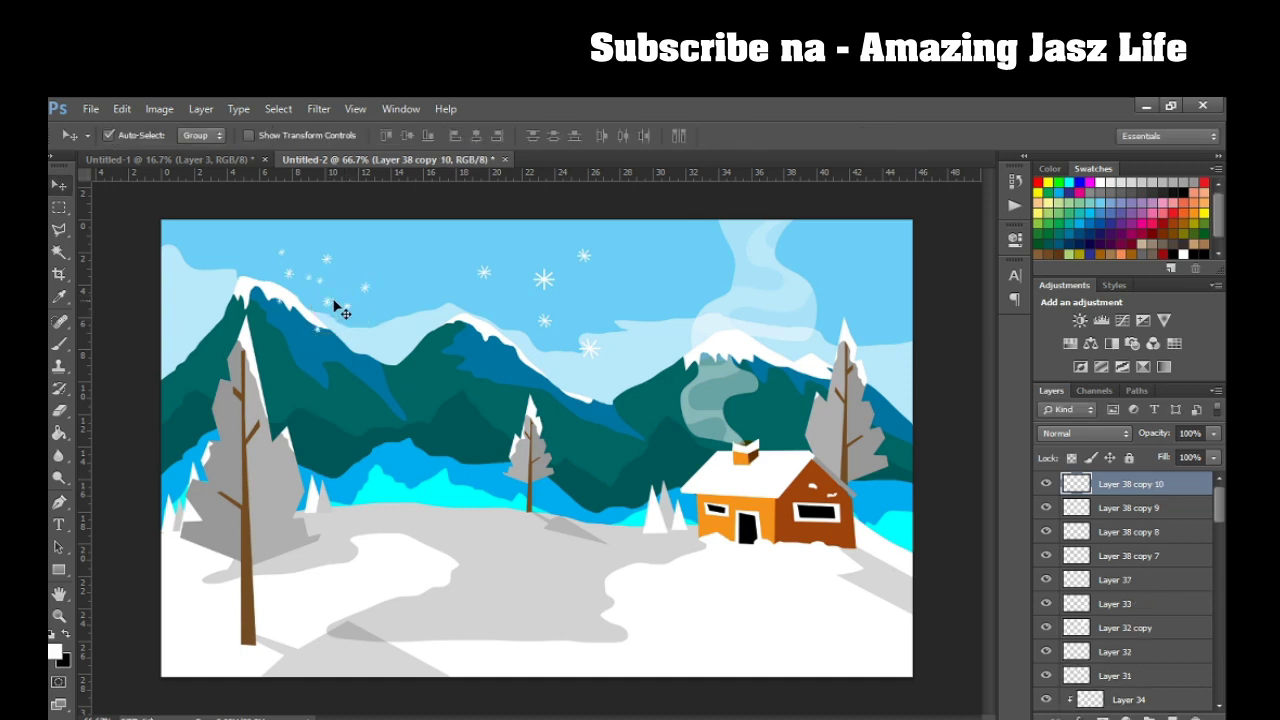
key(ctrl+t)
mouse_move(342, 298)
mouse_down()
mouse_move(241, 240)
mouse_move(305, 347)
mouse_up()
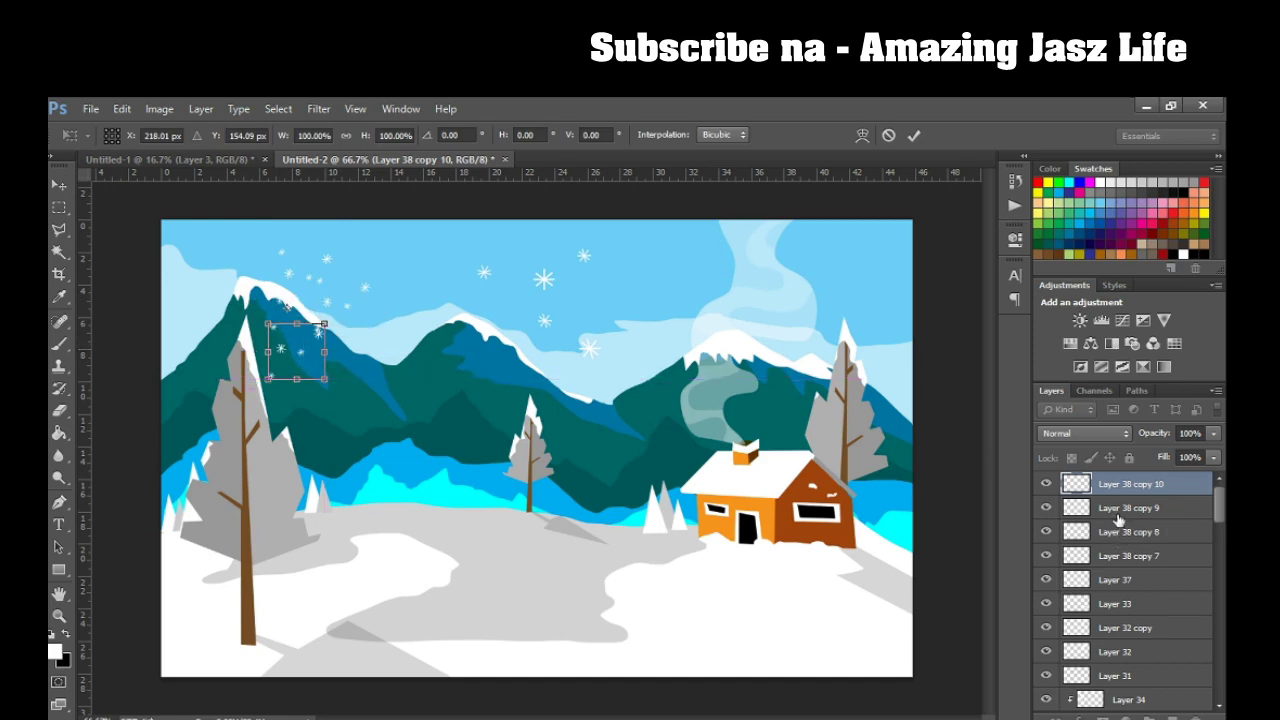
key(Return)
Merge copies 8 and 9 into Layer 38 copy 10 and enlarge it to about 118% over the left mountain.
shift+click(1120, 538)
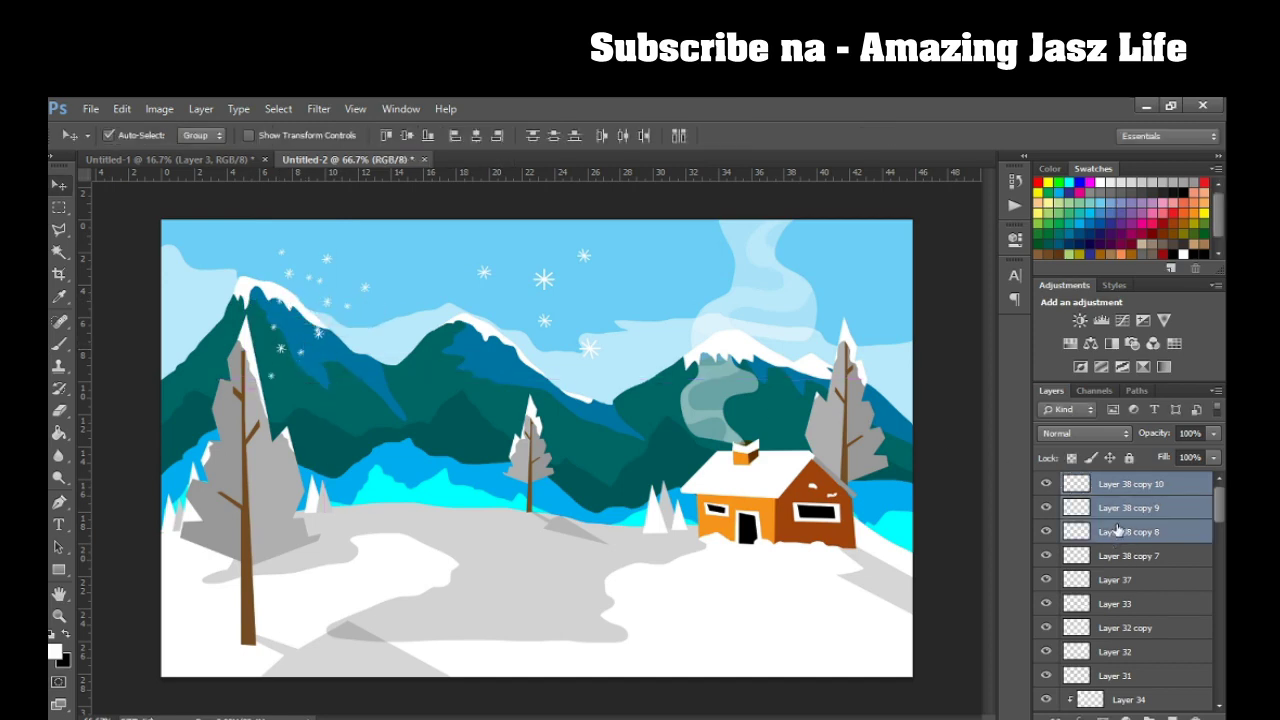
right_click(1120, 538)
click(970, 595)
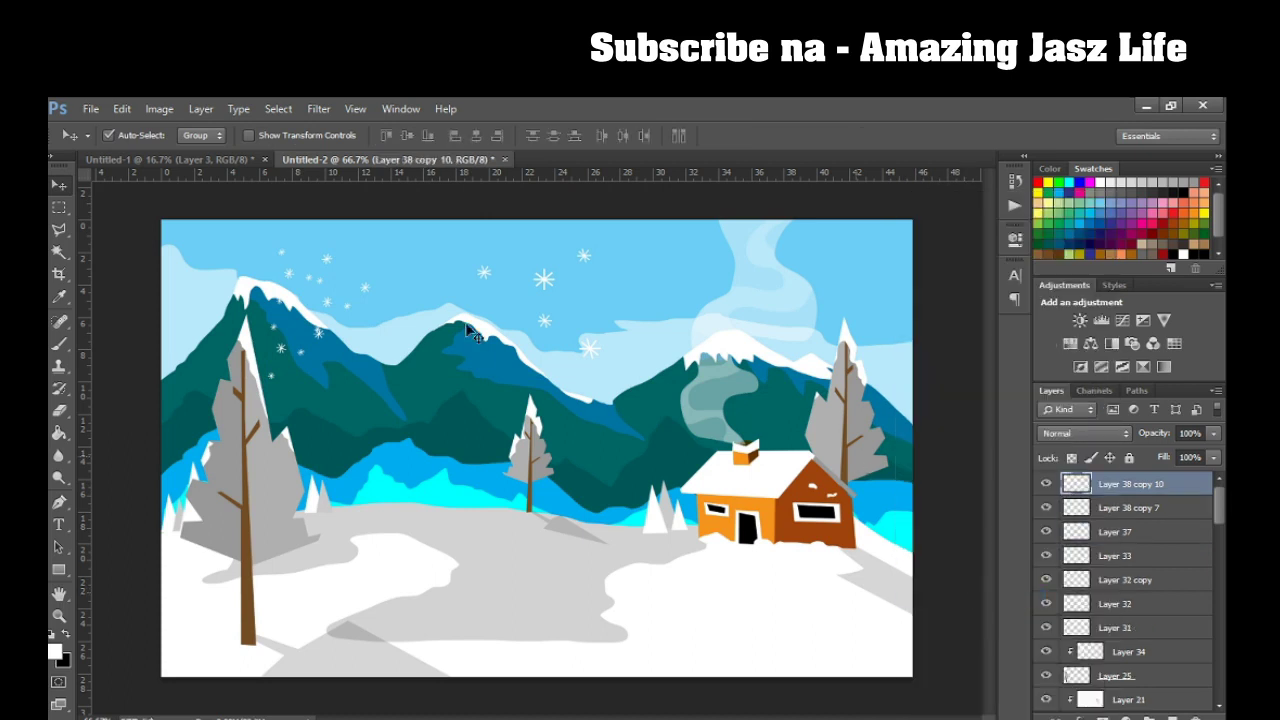
key(ctrl+t)
mouse_move(339, 312)
mouse_down()
mouse_move(218, 275)
mouse_move(278, 344)
mouse_up()
drag(303, 273, 320, 250)
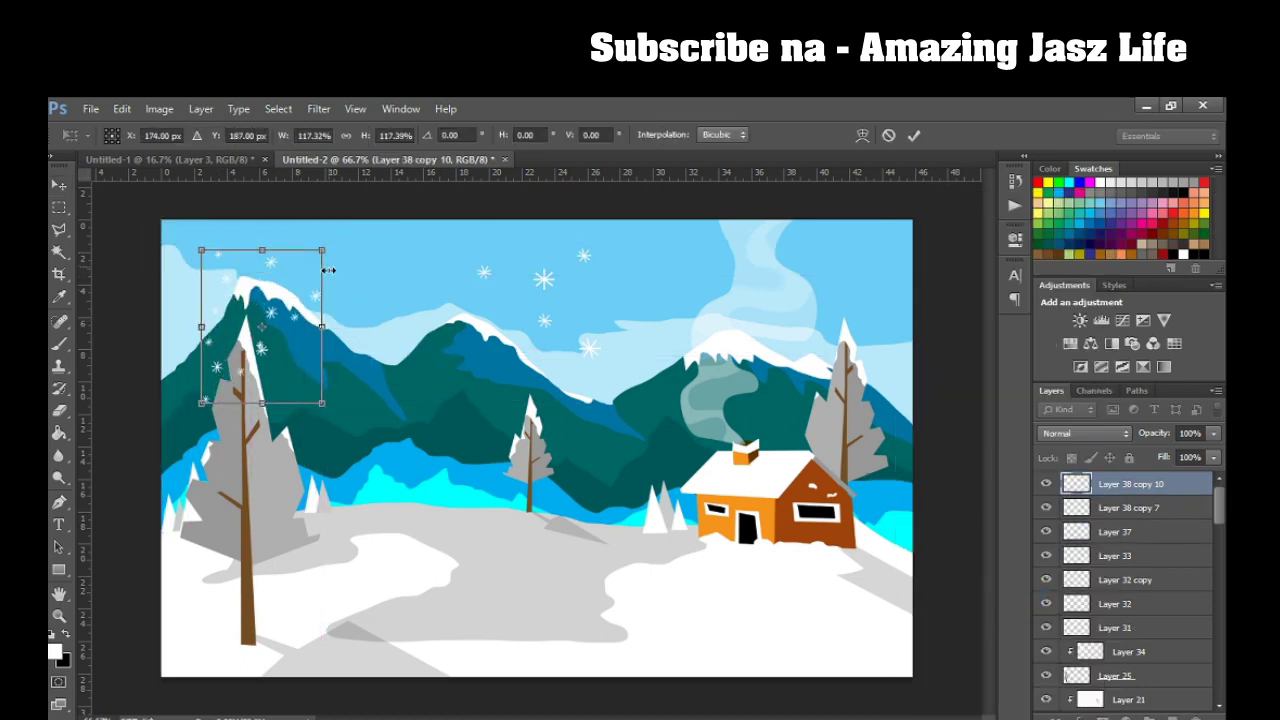
key(Return)
Place Layer 38 copy 11 over the right tree, enlarged about 113% and flipped horizontally.
key(ctrl+j)
key(ctrl+t)
drag(277, 295, 815, 392)
drag(857, 314, 892, 289)
right_click(780, 367)
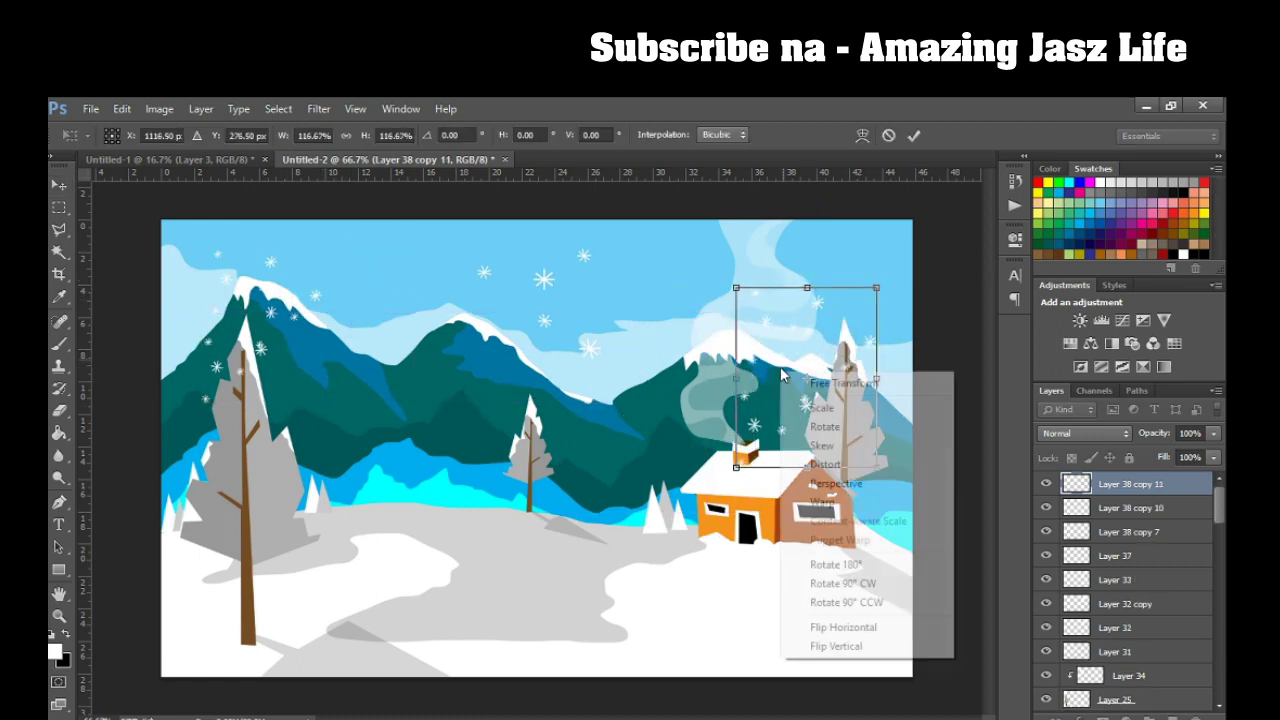
click(850, 630)
drag(837, 362, 884, 340)
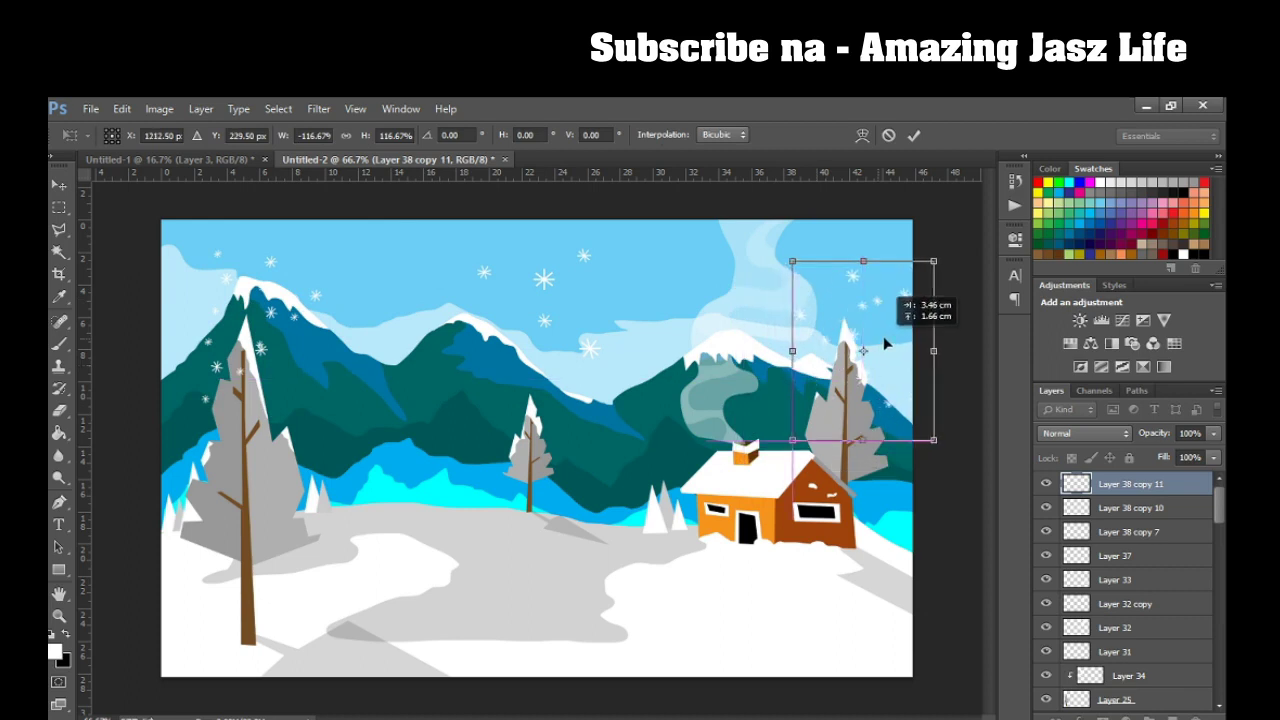
key(Return)
Add enlarged snowflakes over the small middle tree and another copy in the upper-left sky.
mouse_move(852, 393)
mouse_down()
mouse_move(860, 338)
mouse_move(611, 516)
mouse_up()
key(ctrl+t)
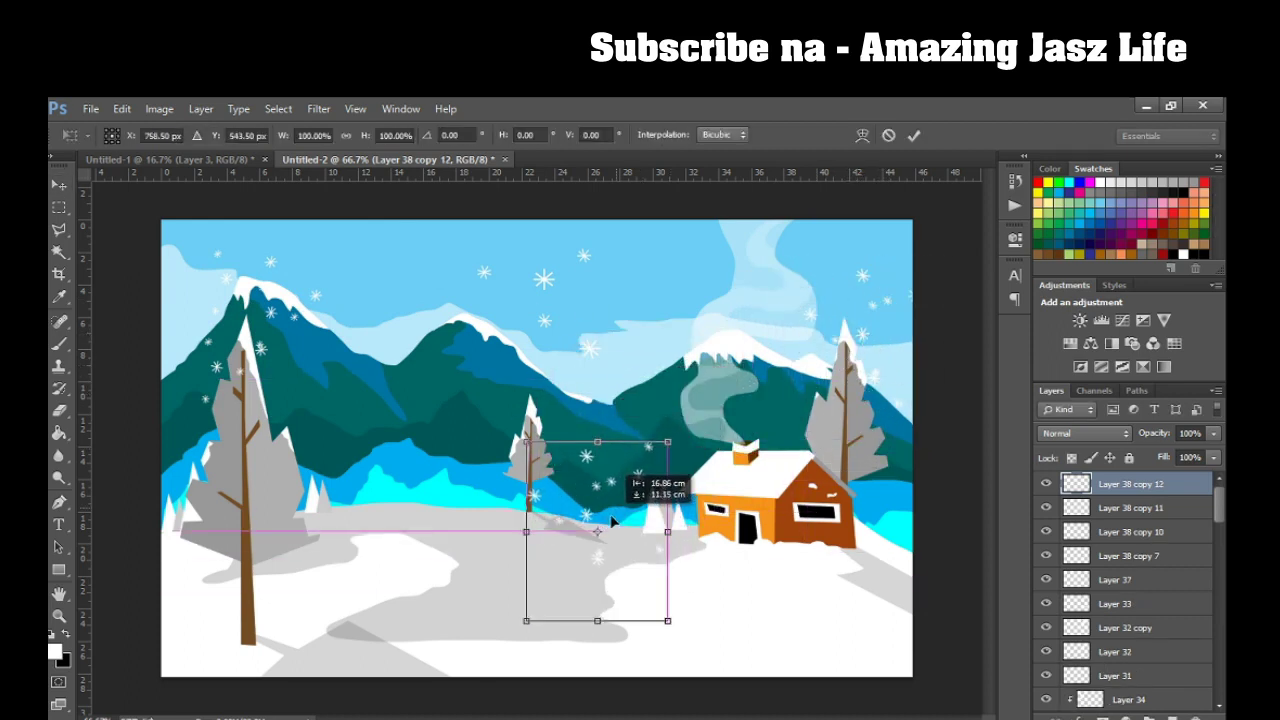
mouse_move(667, 441)
mouse_down()
mouse_move(708, 394)
mouse_move(740, 420)
mouse_move(435, 225)
mouse_up()
key(Return)
key(ctrl+t)
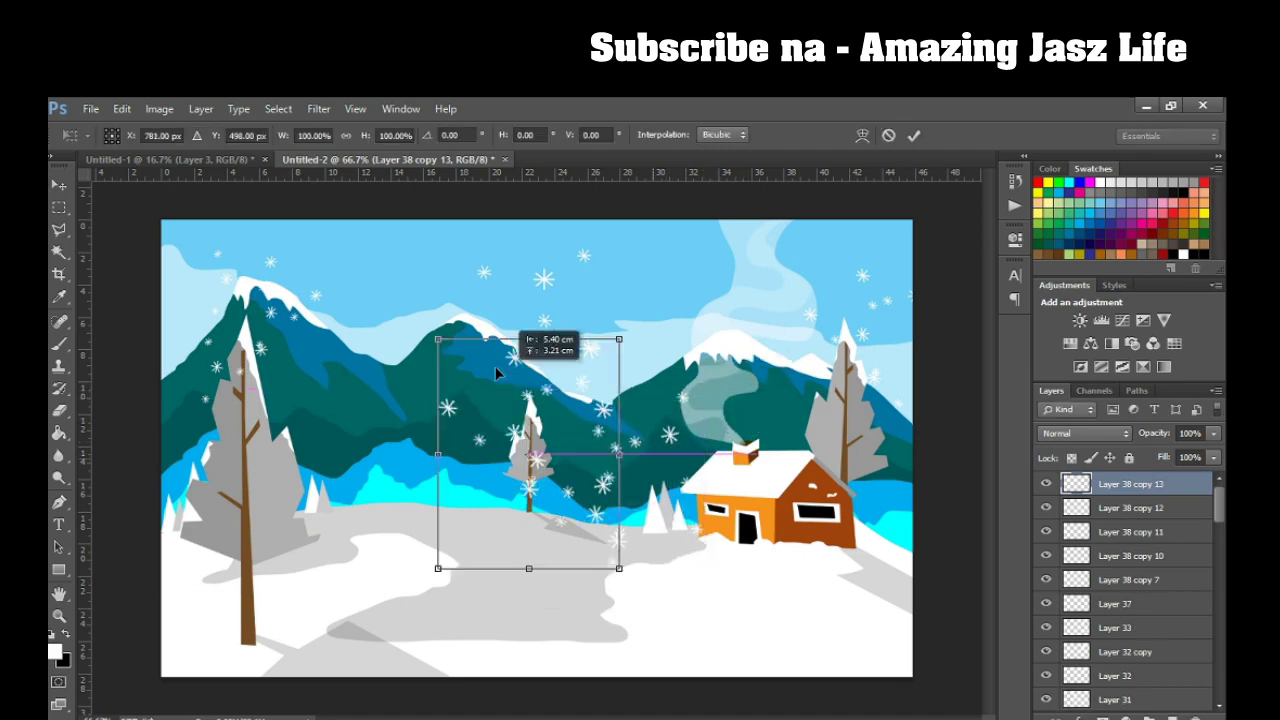
drag(445, 348, 414, 291)
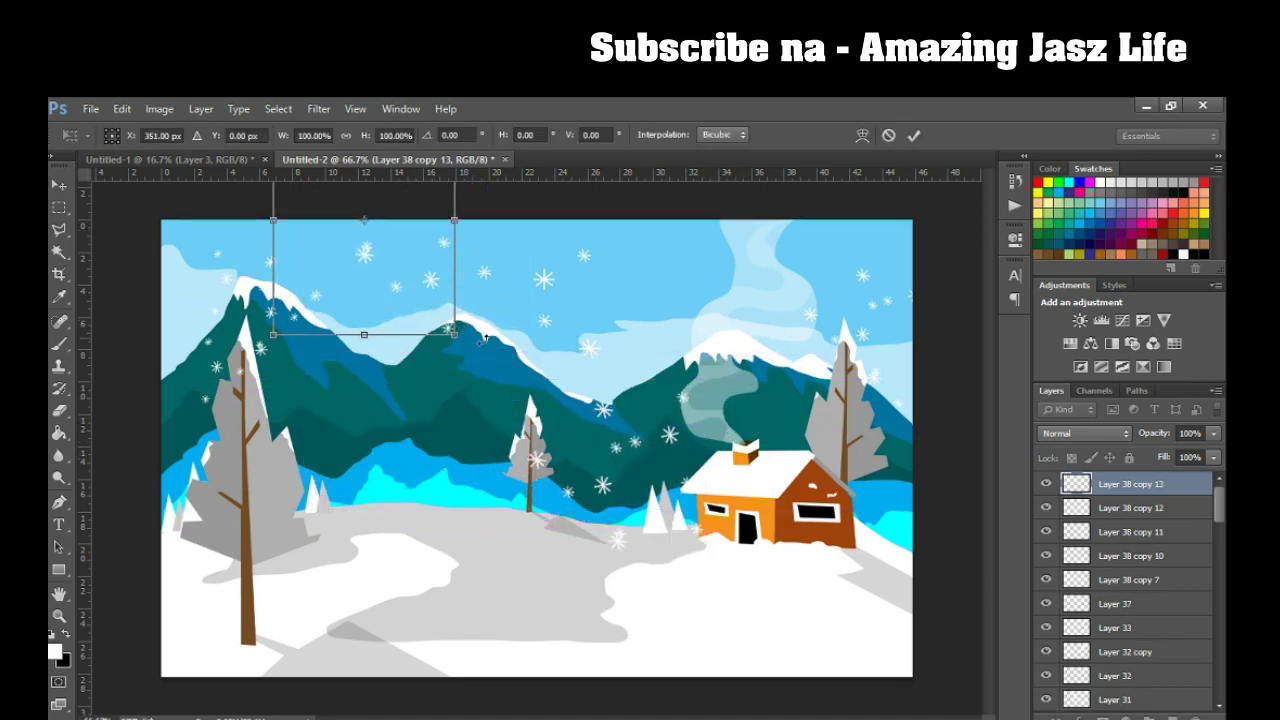
key(Return)
Place Layer 38 copy 14 on the snowy ground, flipped horizontally.
drag(492, 365, 513, 356)
key(ctrl+t)
mouse_move(437, 263)
mouse_down()
mouse_move(505, 400)
mouse_move(465, 555)
mouse_up()
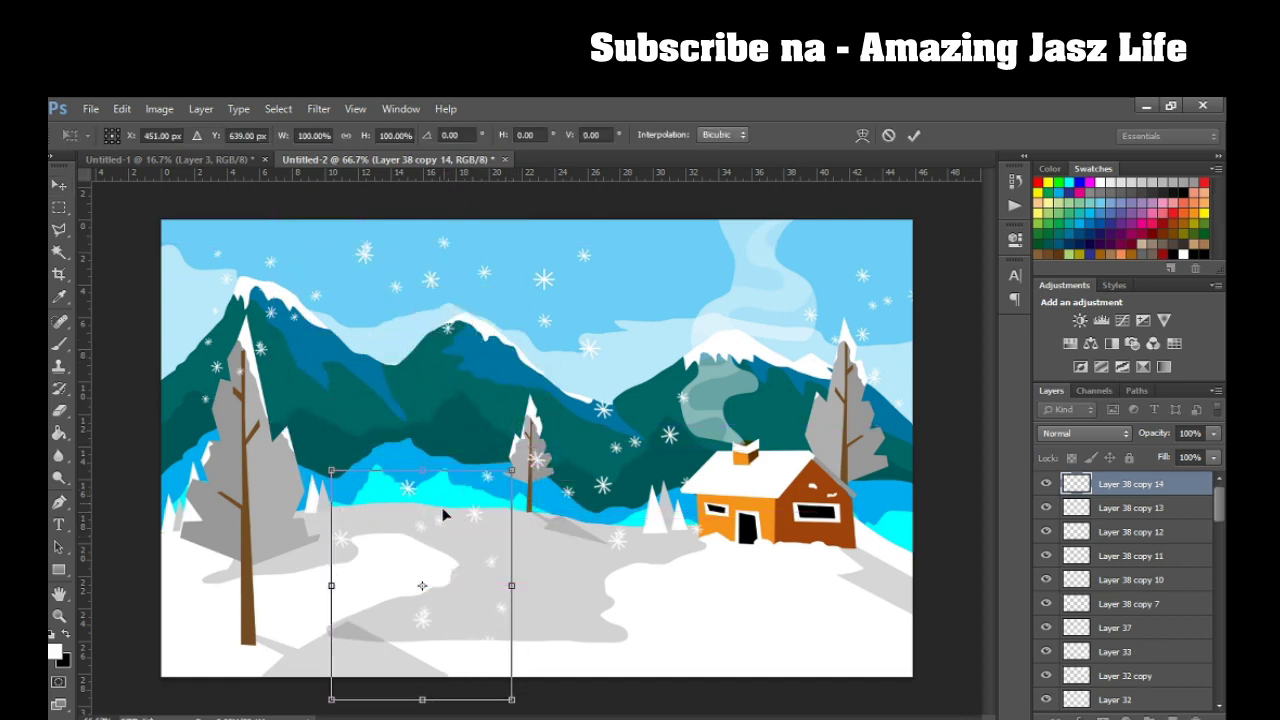
right_click(448, 524)
click(511, 488)
key(Return)
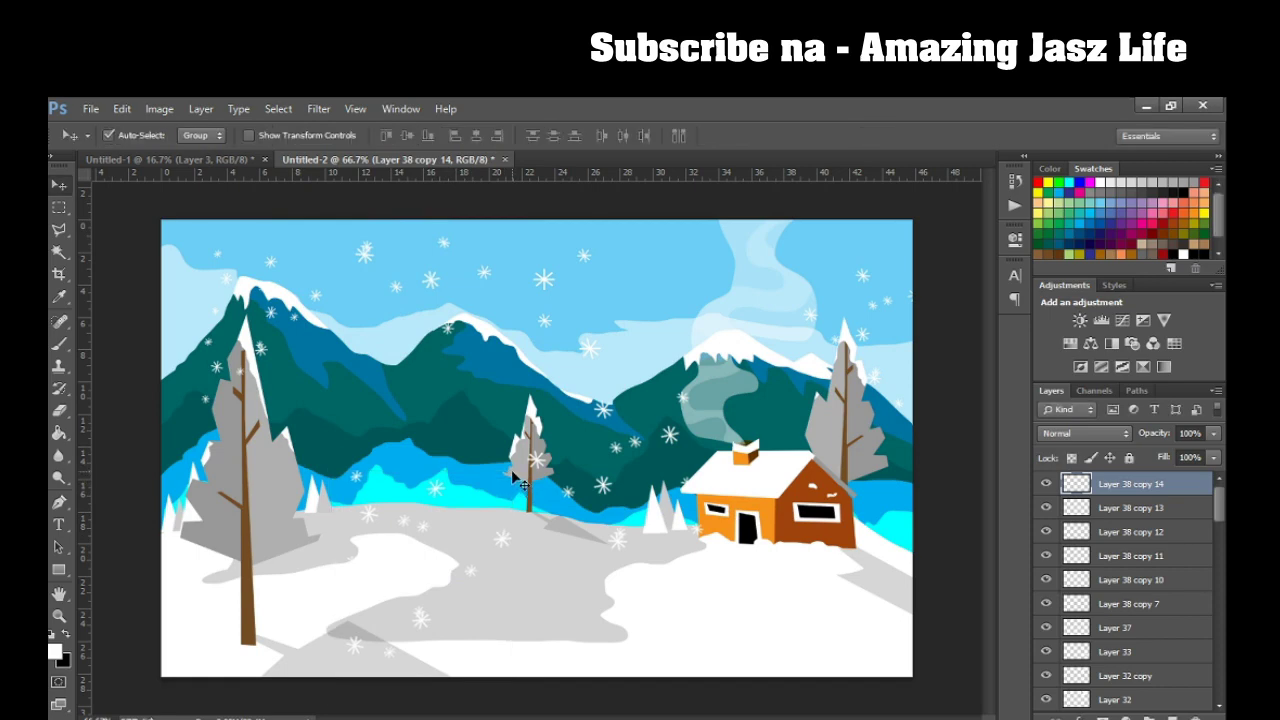
Put copy 15 beside the left tree and copy 16, enlarged about 121%, in the upper-right sky.
key(ctrl+j)
key(ctrl+t)
mouse_move(375, 584)
mouse_down()
mouse_move(160, 520)
mouse_move(166, 509)
mouse_move(173, 530)
mouse_up()
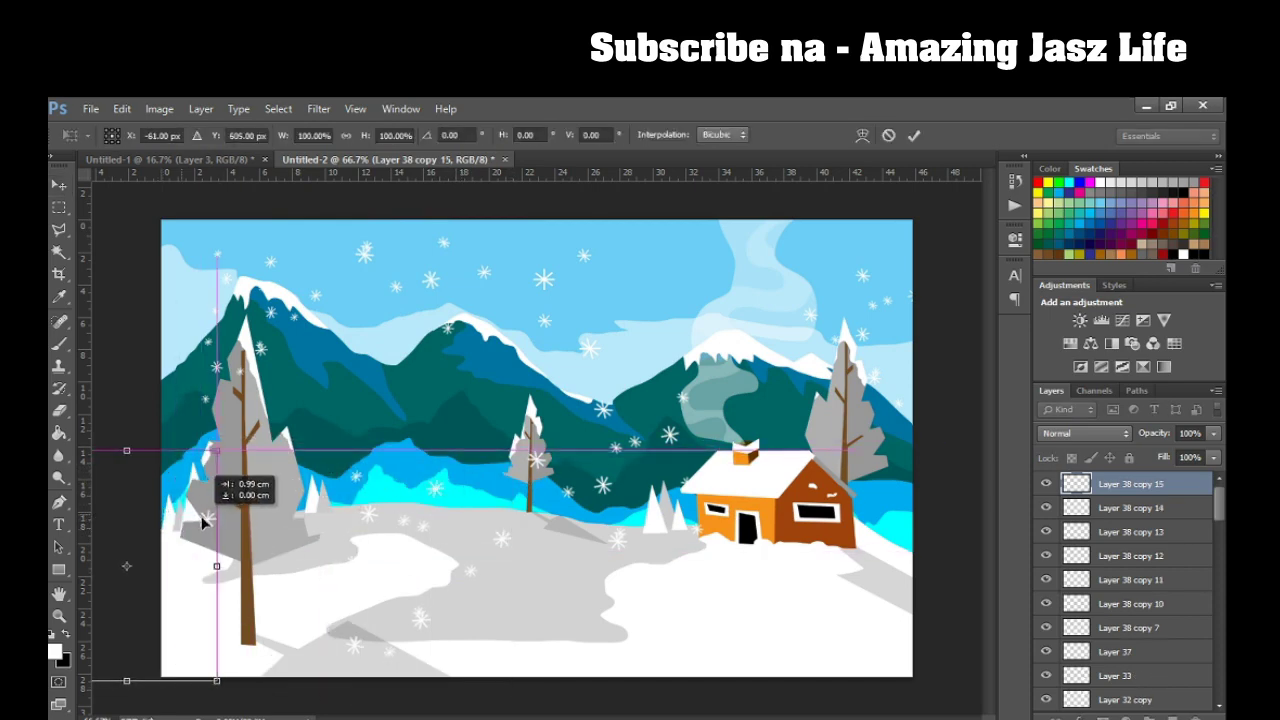
key(Return)
key(ctrl+j)
key(ctrl+t)
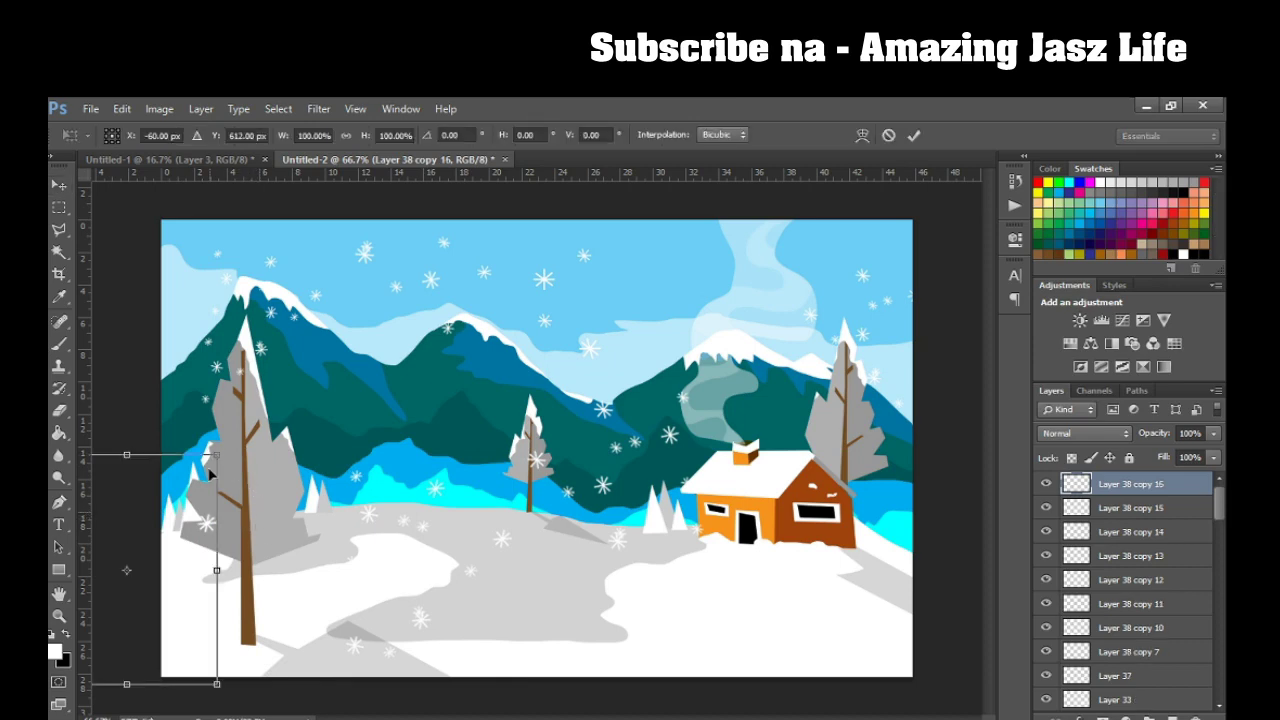
drag(268, 524, 656, 310)
drag(787, 370, 825, 409)
drag(744, 341, 797, 226)
key(Return)
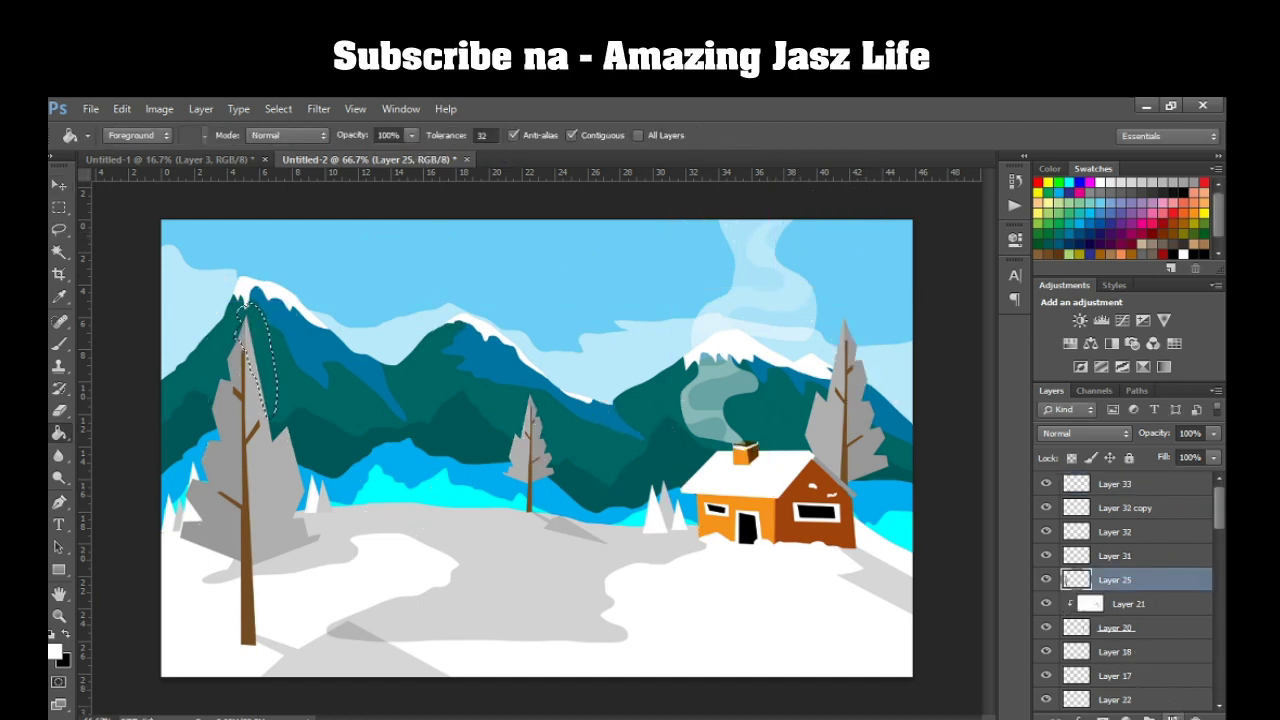
Clip new Layer 34 to the left tree and draw a small rectangular selection on it.
click(1172, 716)
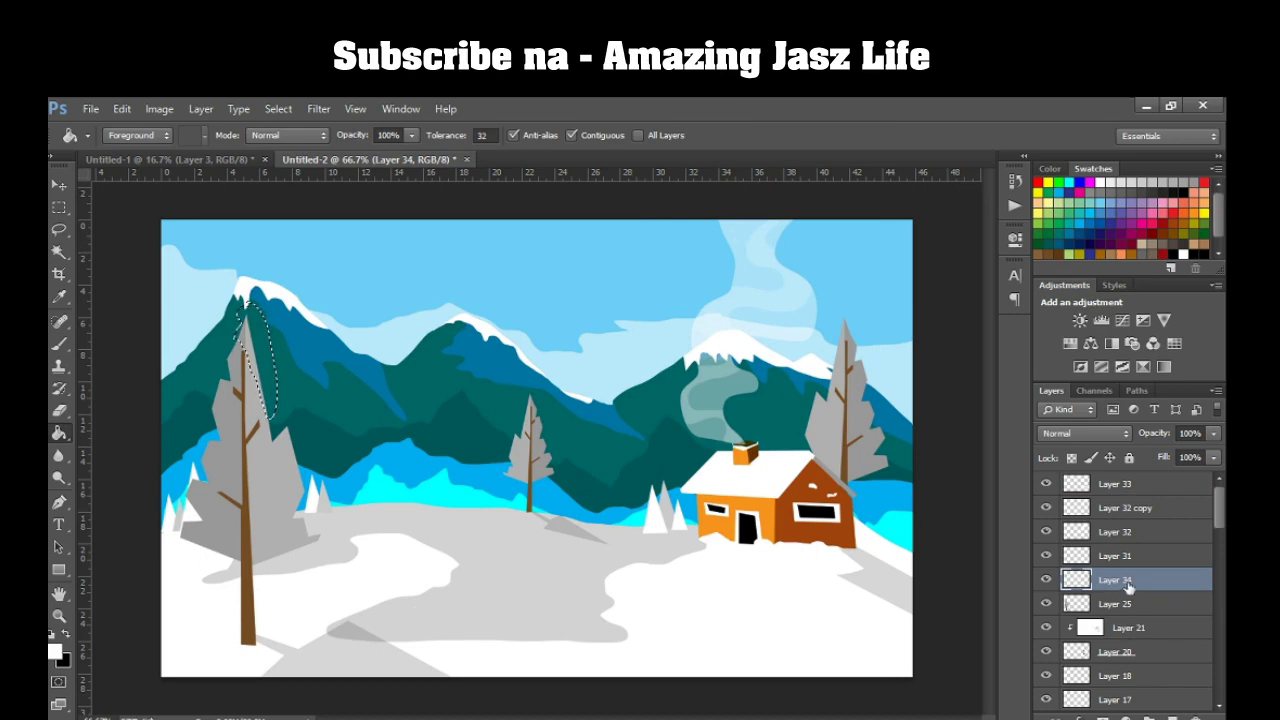
right_click(1130, 585)
click(1016, 411)
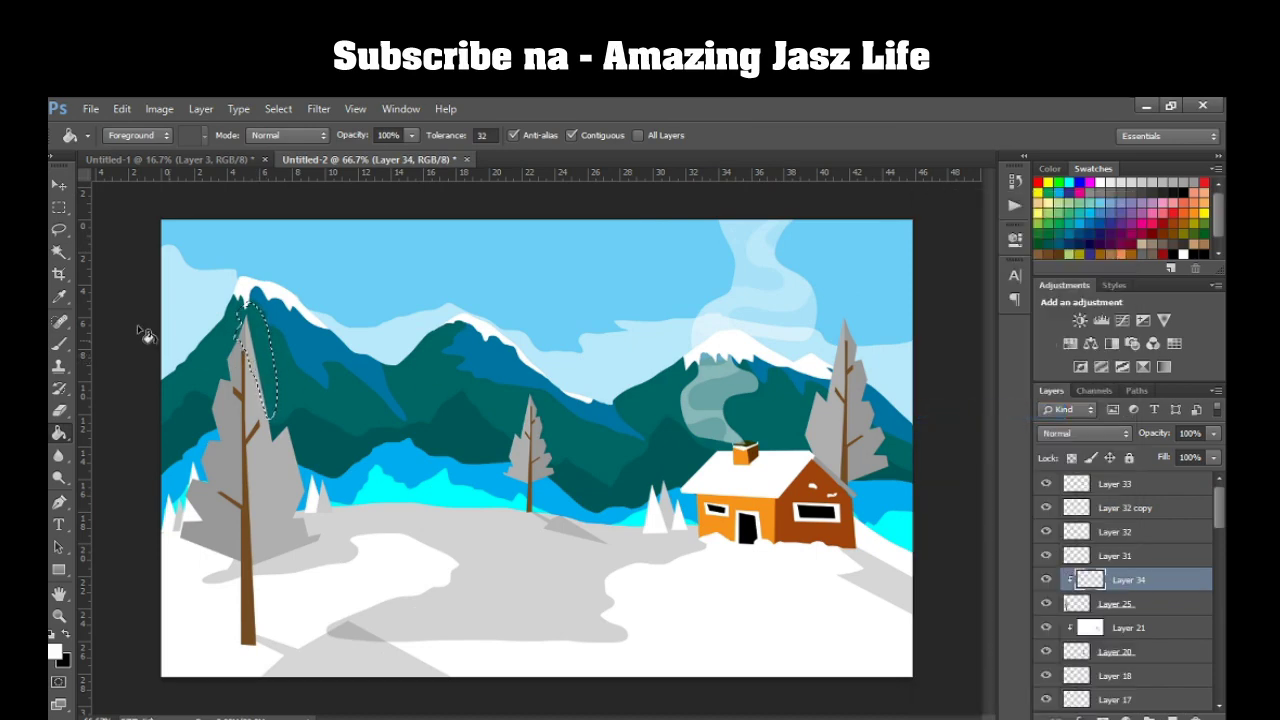
key(m)
drag(296, 437, 300, 442)
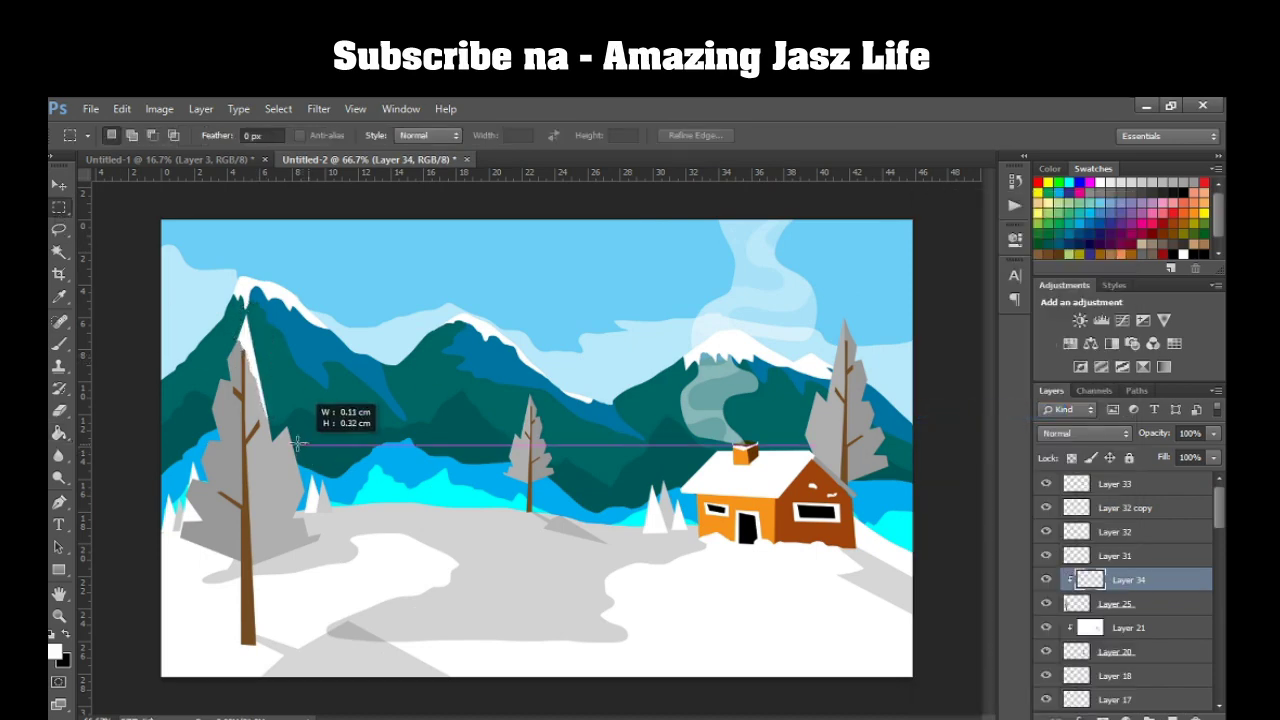
drag(300, 442, 290, 424)
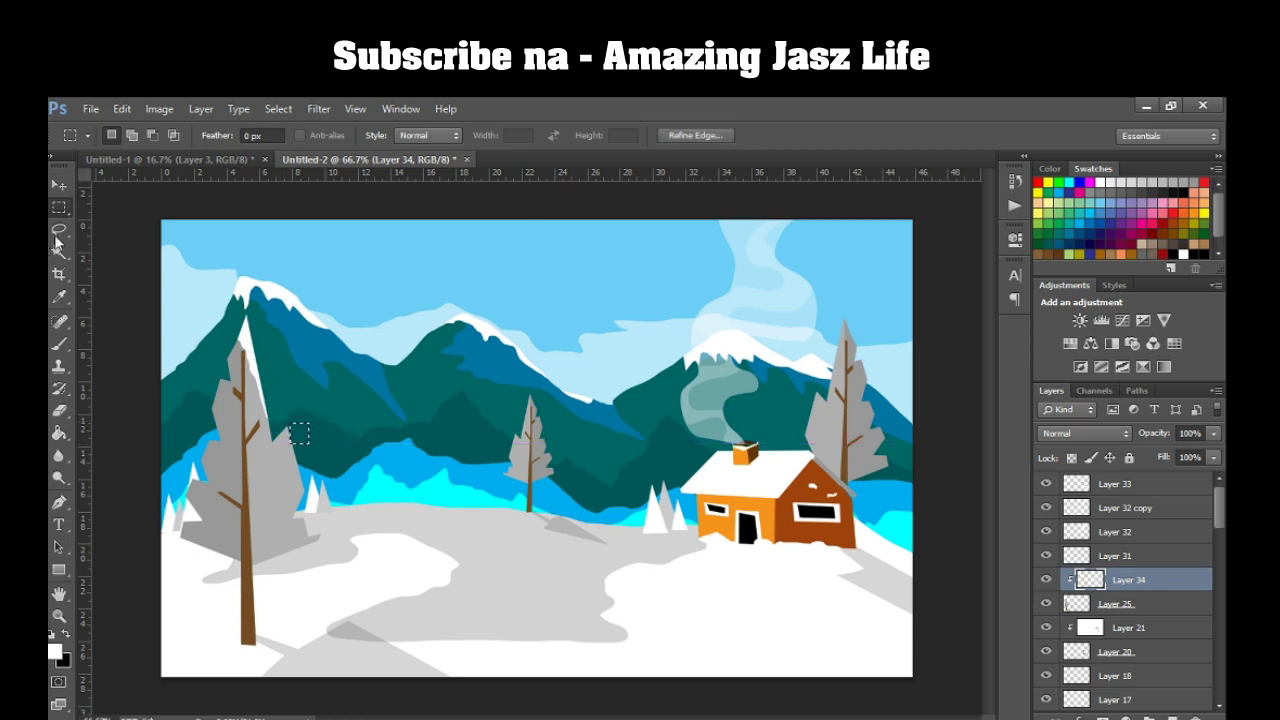
Lasso snow patches on the left tree and fill them with white.
click(57, 230)
click(298, 447)
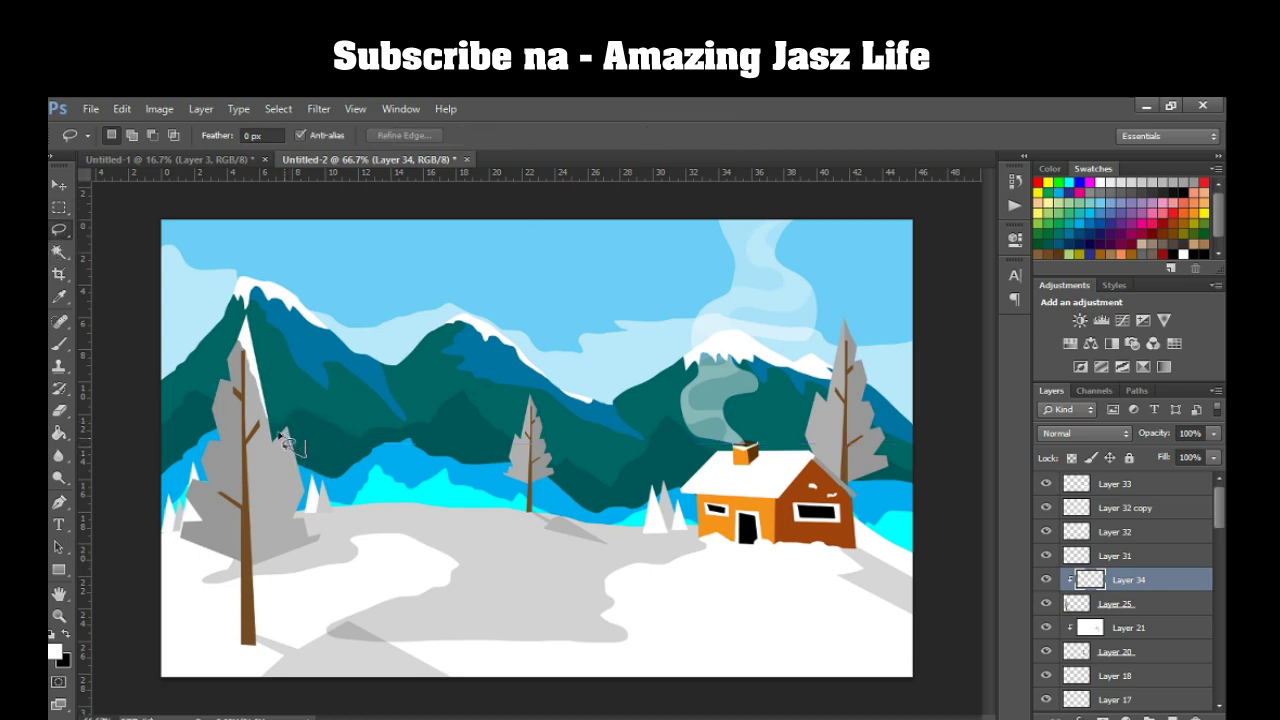
drag(266, 410, 268, 412)
key(shift)
drag(207, 487, 195, 470)
key(g)
key(shift+g)
click(218, 462)
key(ctrl+d)
key(l)
key(v)
Paint white snow on the right tree using new Layer 35 clipped to Layer 25 copy.
click(835, 450)
click(1172, 716)
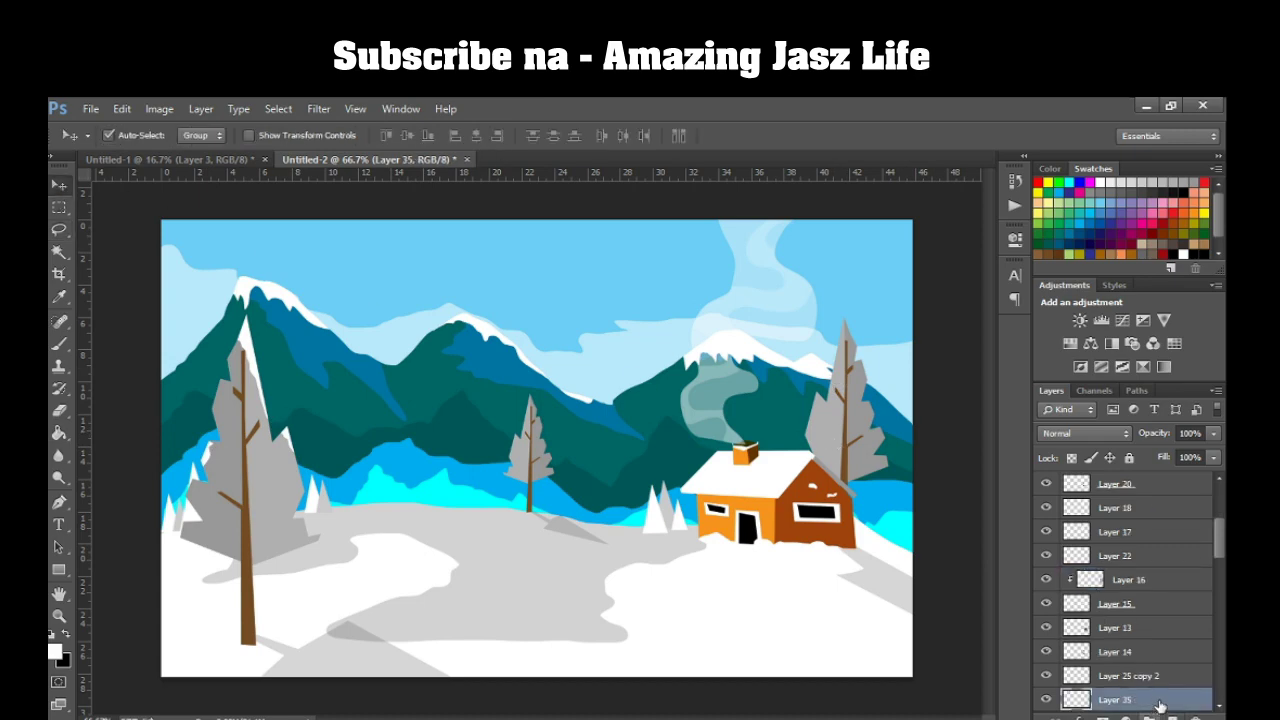
right_click(1130, 700)
click(1060, 380)
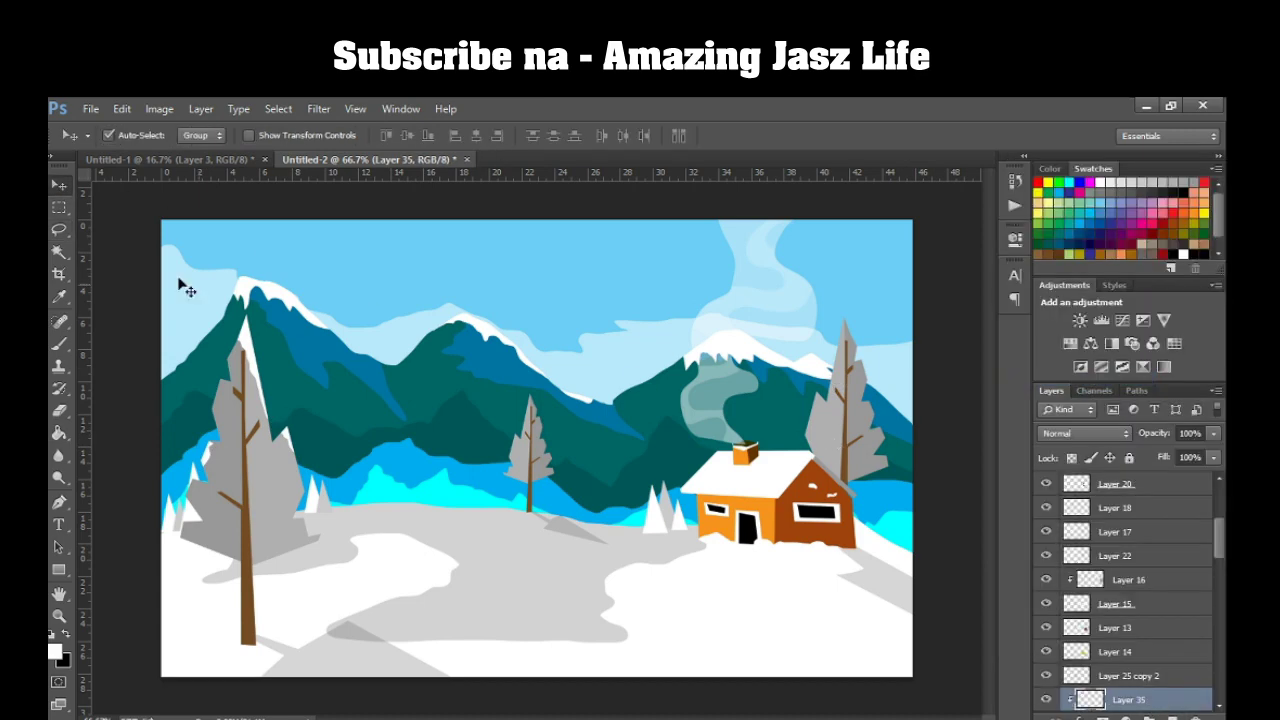
click(60, 231)
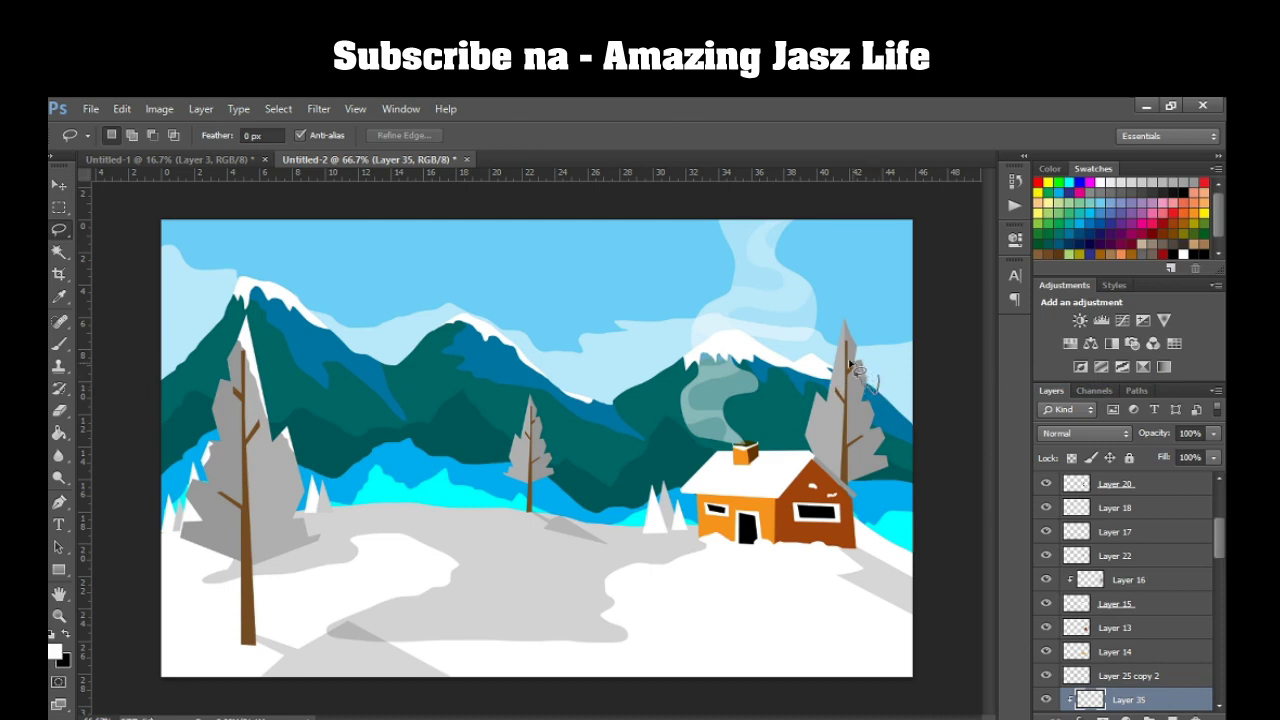
drag(830, 290, 856, 288)
key(g)
key(ctrl+d)
key(v)
Paint a white snow tip on the small middle tree using Layer 36 clipped to Layer 25 copy 2.
click(1140, 676)
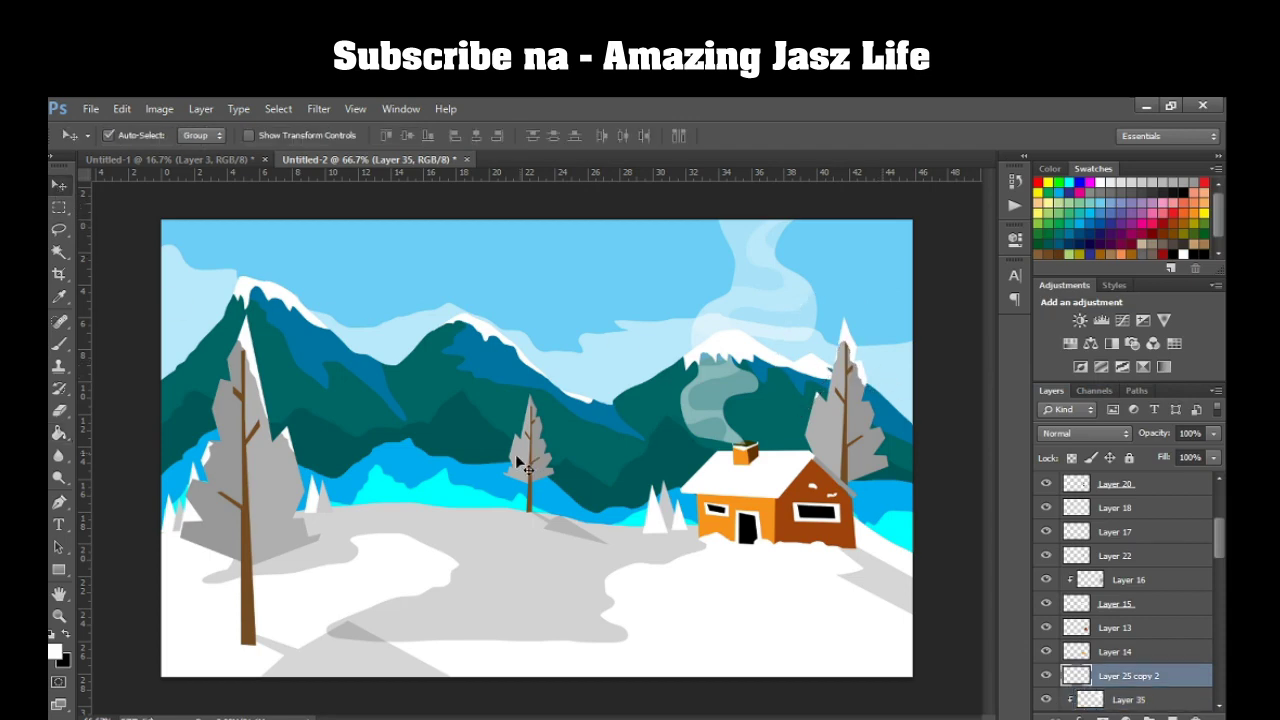
click(1173, 716)
right_click(1150, 676)
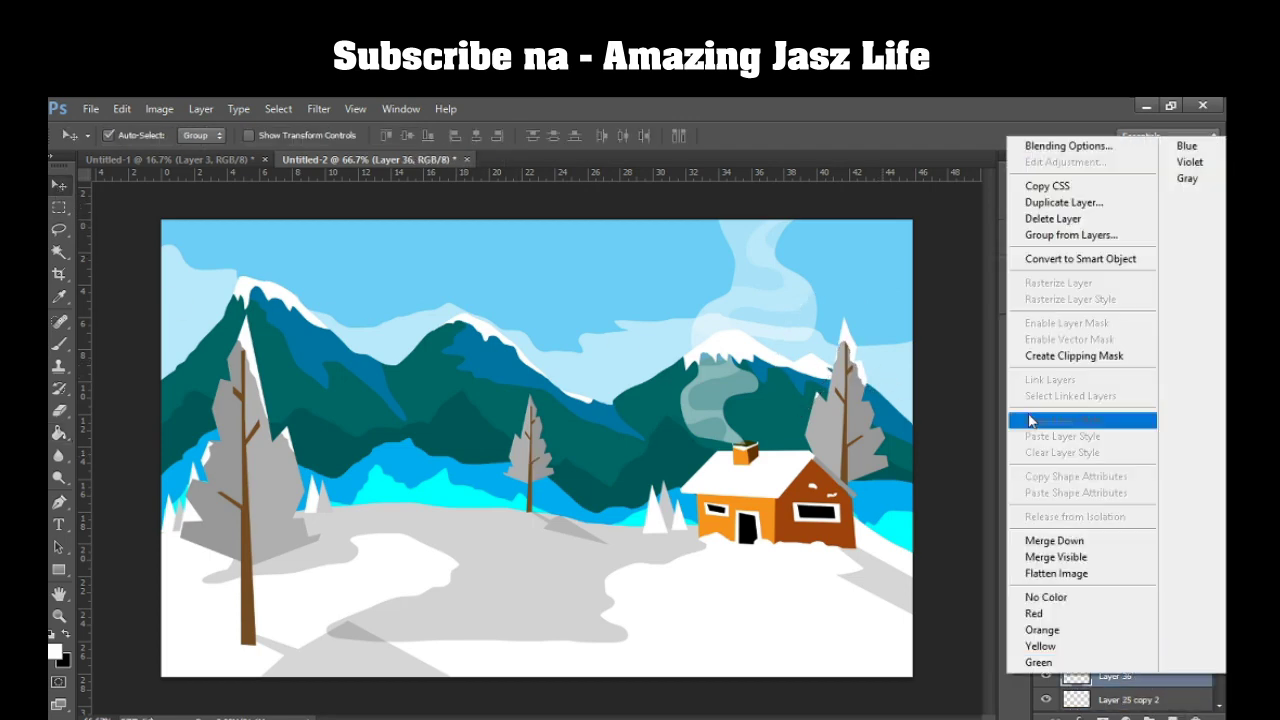
click(1070, 364)
click(60, 229)
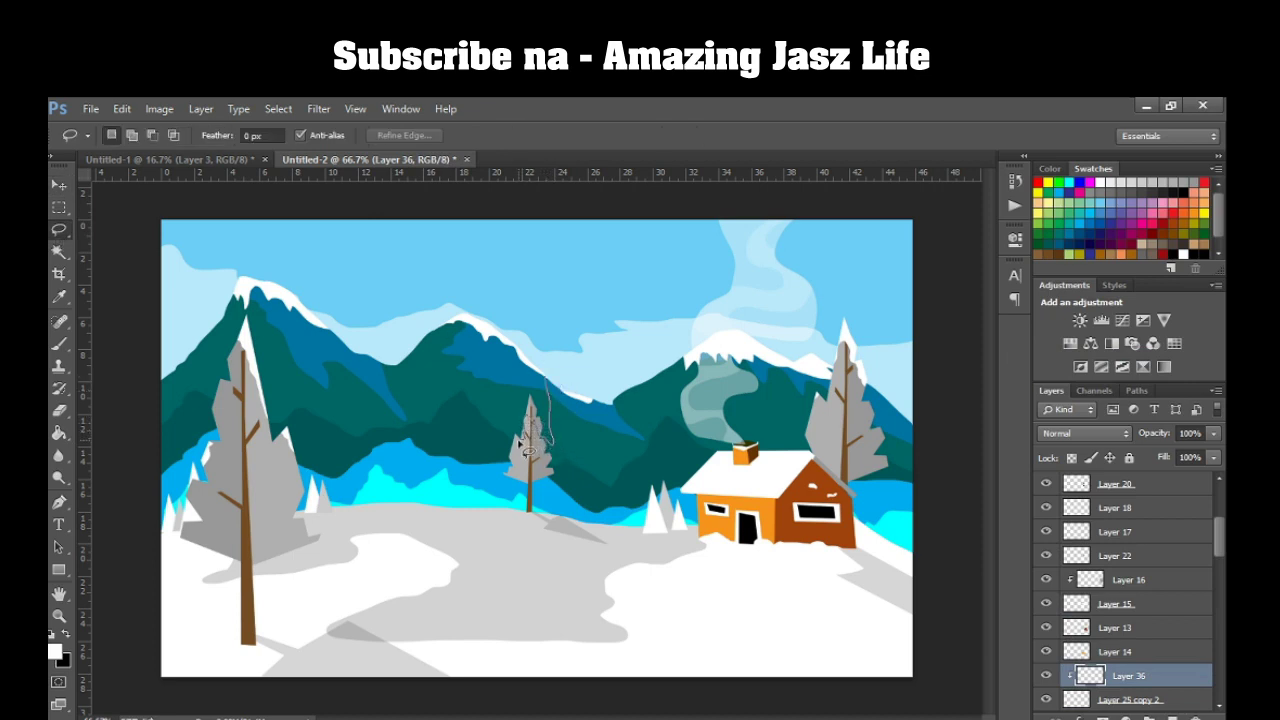
drag(497, 490, 500, 385)
key(g)
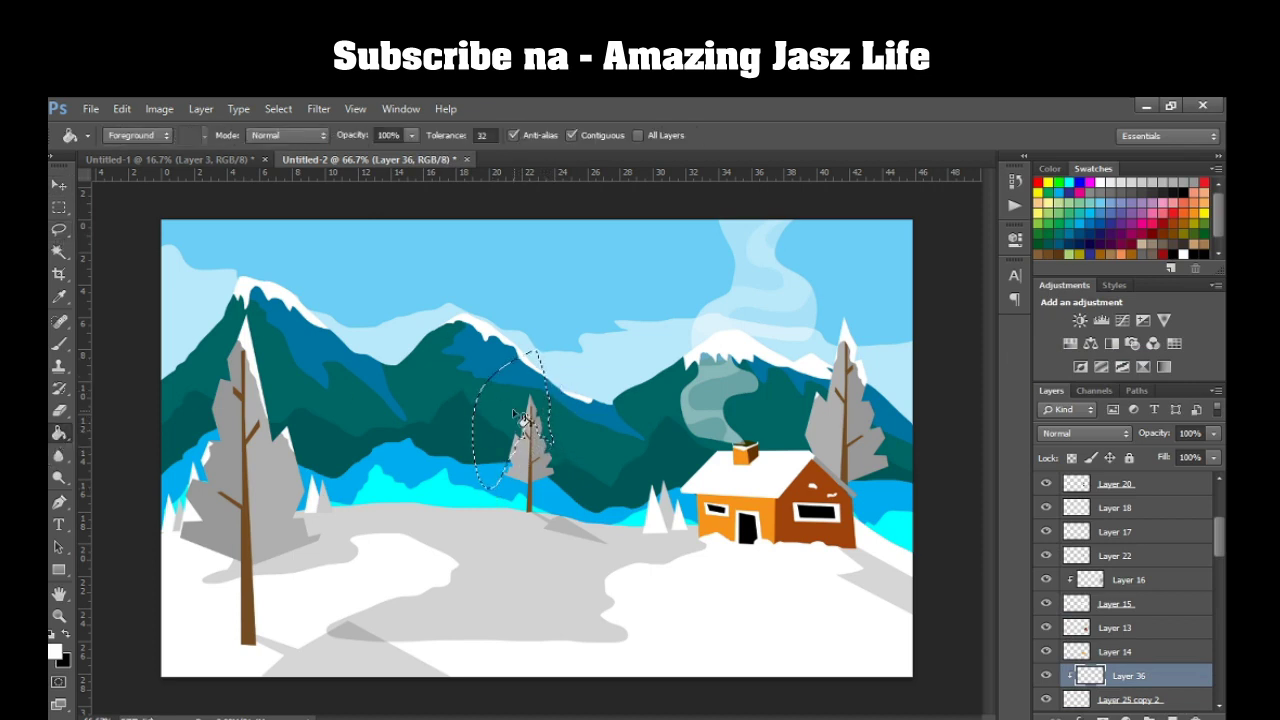
key(ctrl+d)
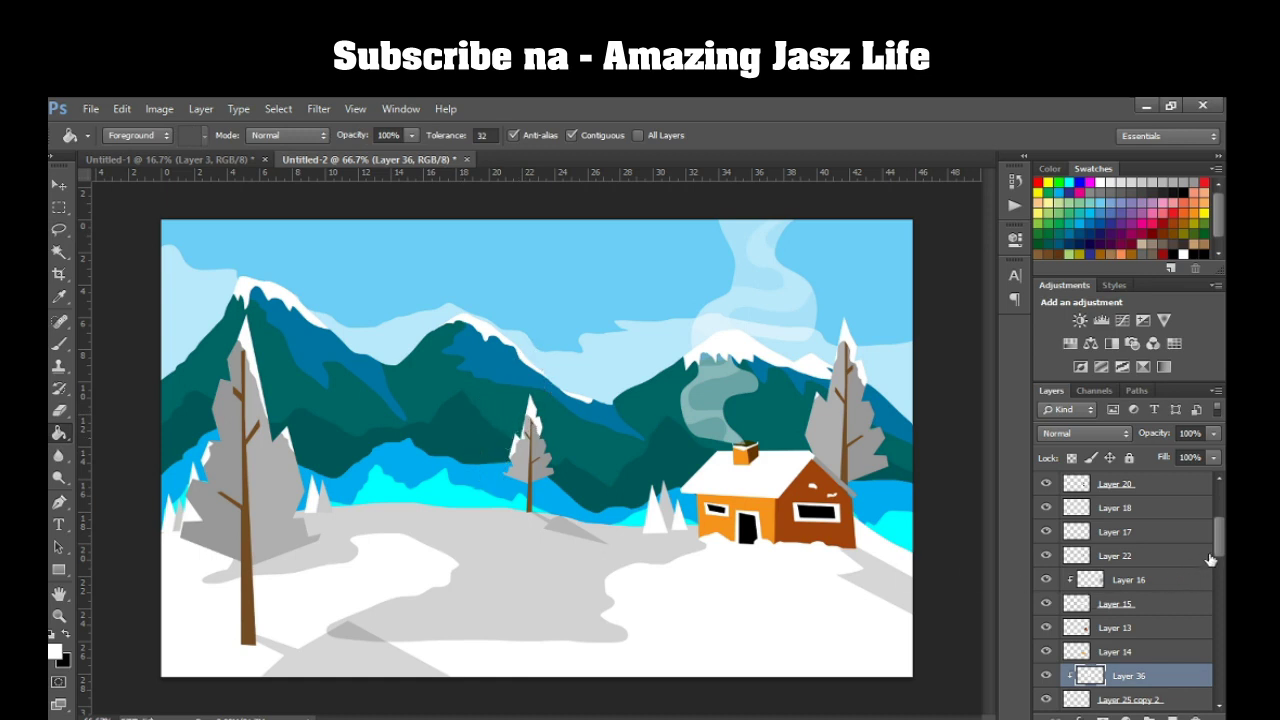
Add new empty Layer 37 directly above Layer 33.
drag(1220, 546, 1212, 488)
click(1155, 486)
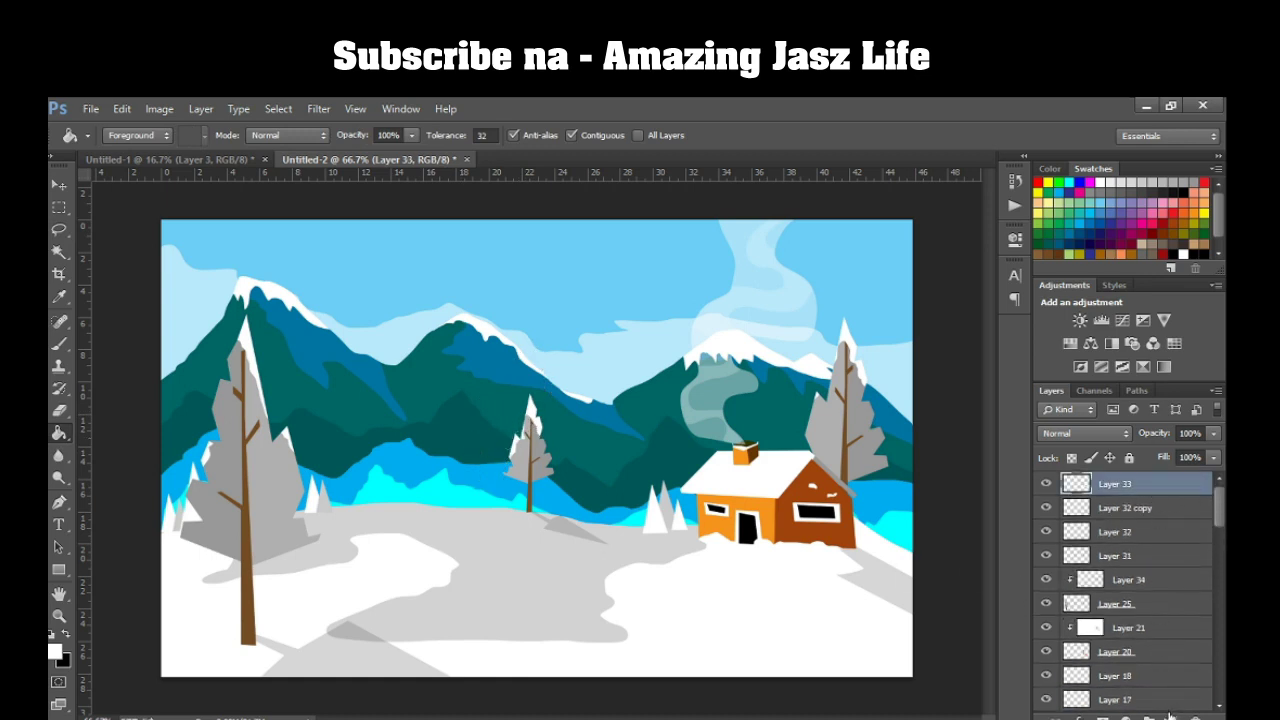
click(1173, 716)
click(60, 230)
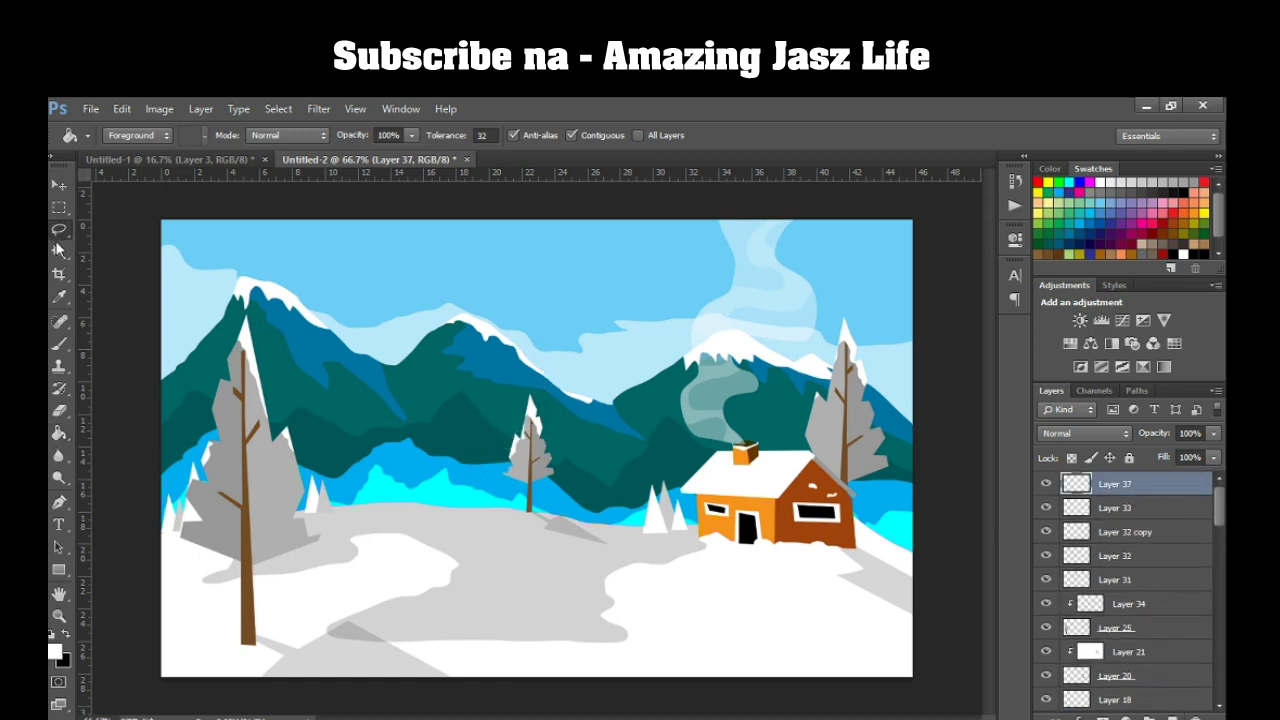
Fill a polygon-lasso patch on the chimney top with colour.
right_click(62, 230)
click(125, 238)
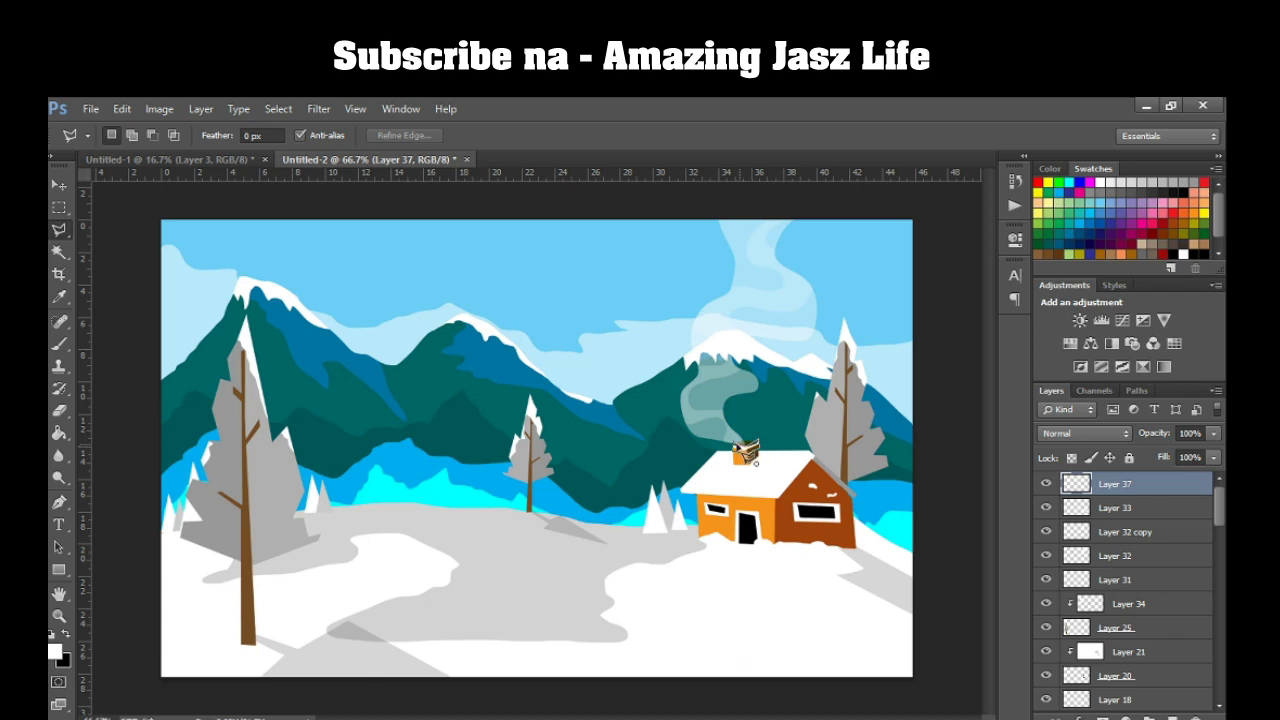
click(730, 450)
key(g)
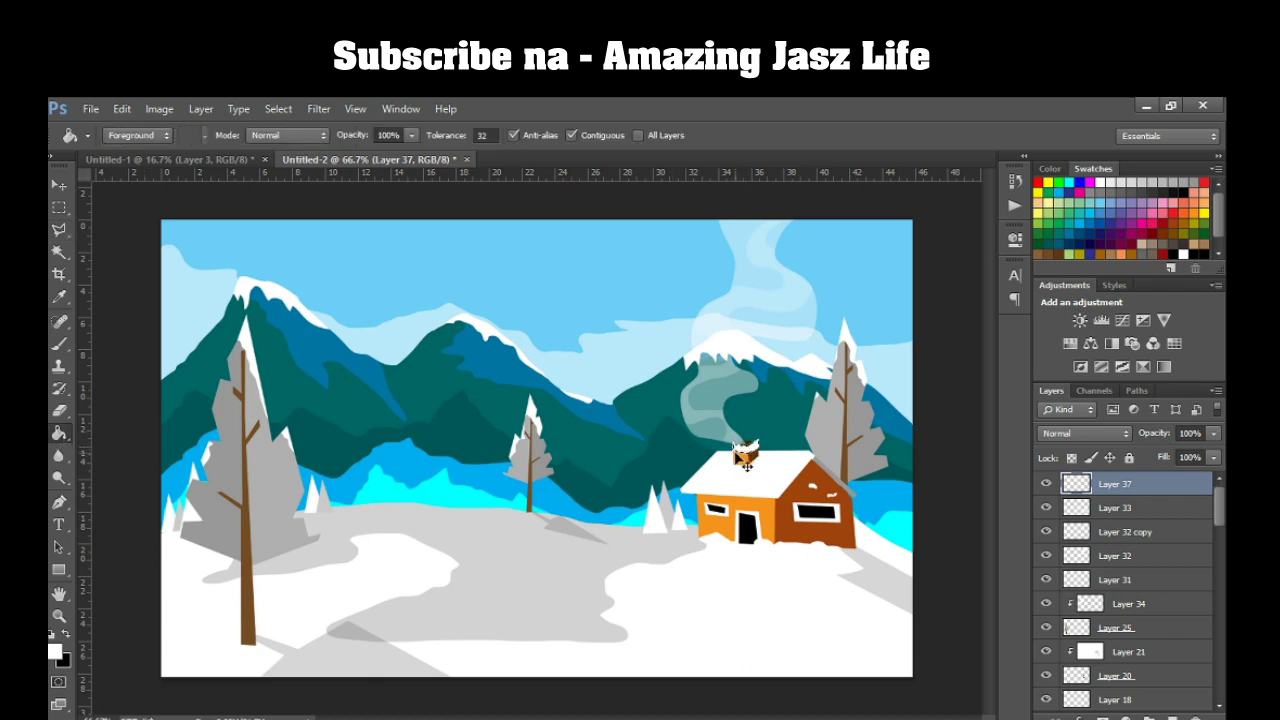
key(v)
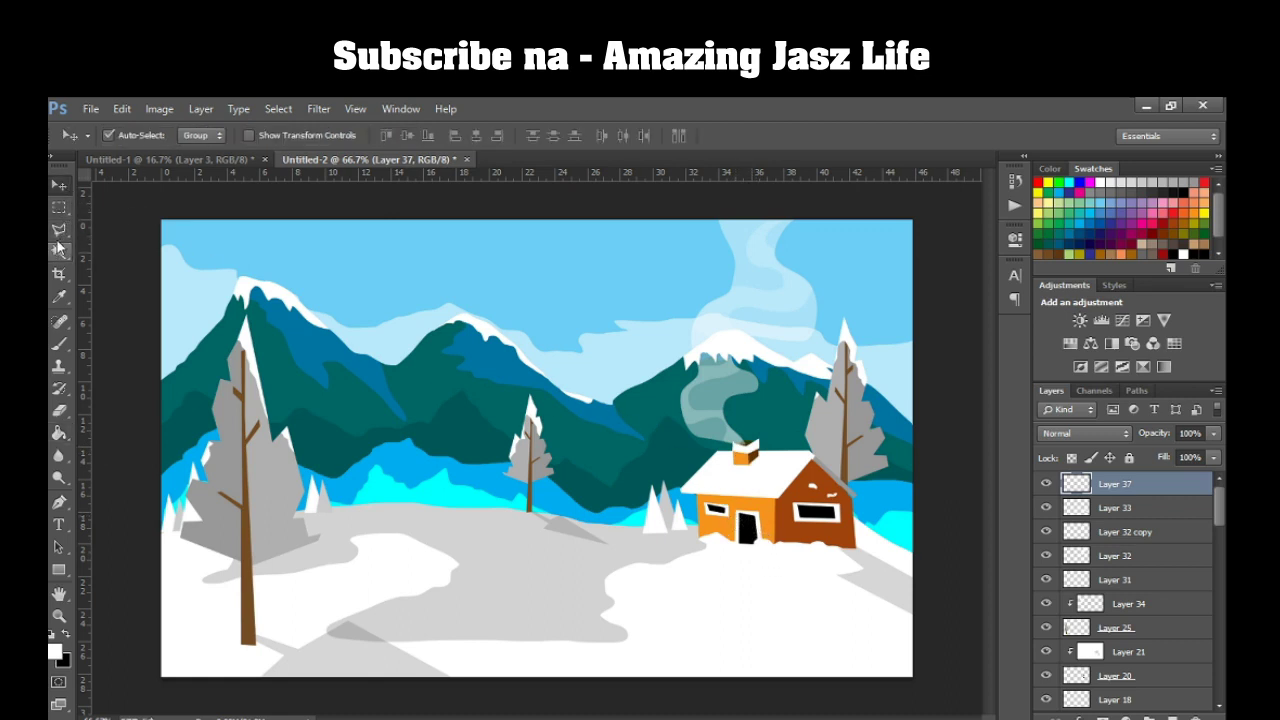
Mark a thin vertical rectangular strip in the sky and add new empty Layer 38.
drag(55, 236, 84, 243)
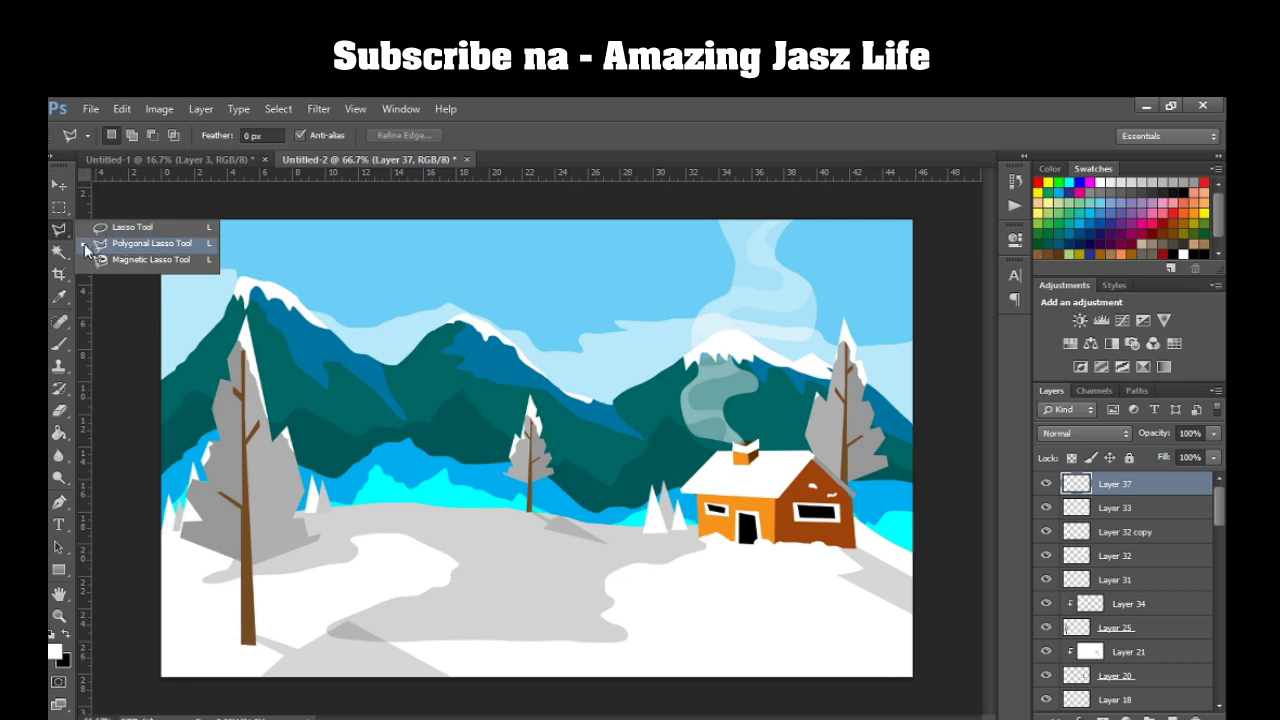
click(57, 209)
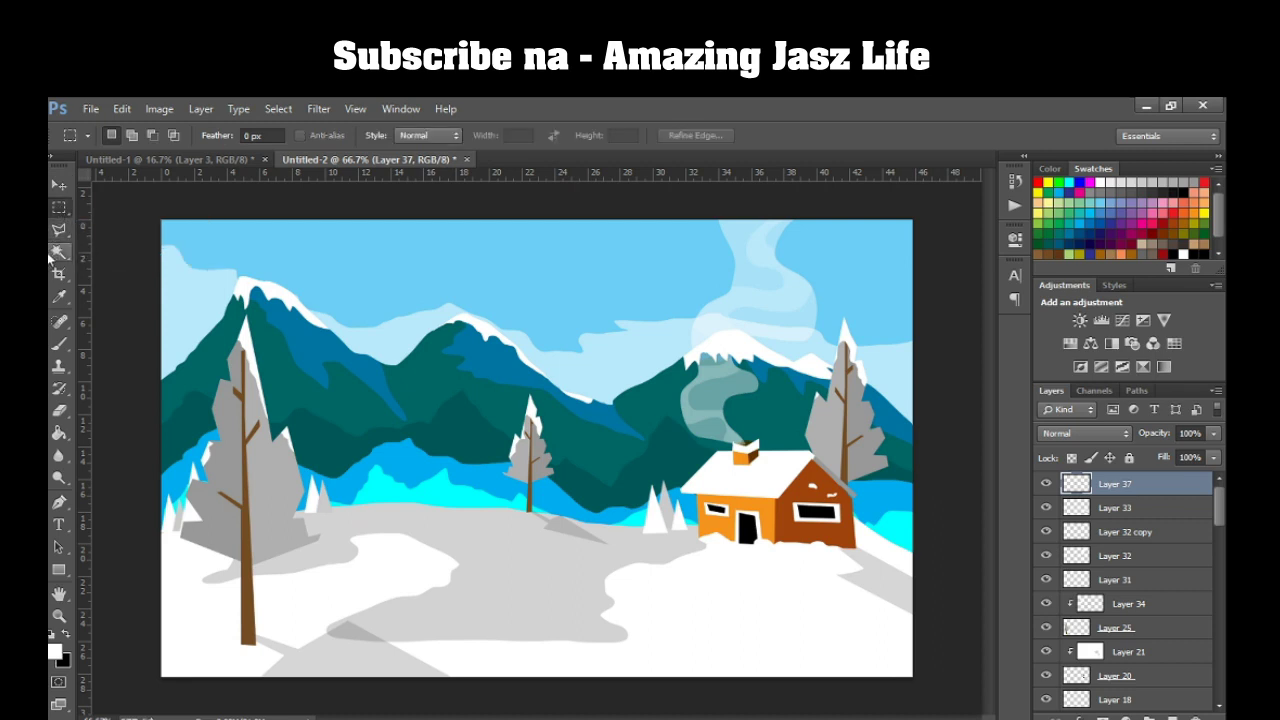
drag(556, 270, 553, 290)
click(1173, 716)
click(59, 432)
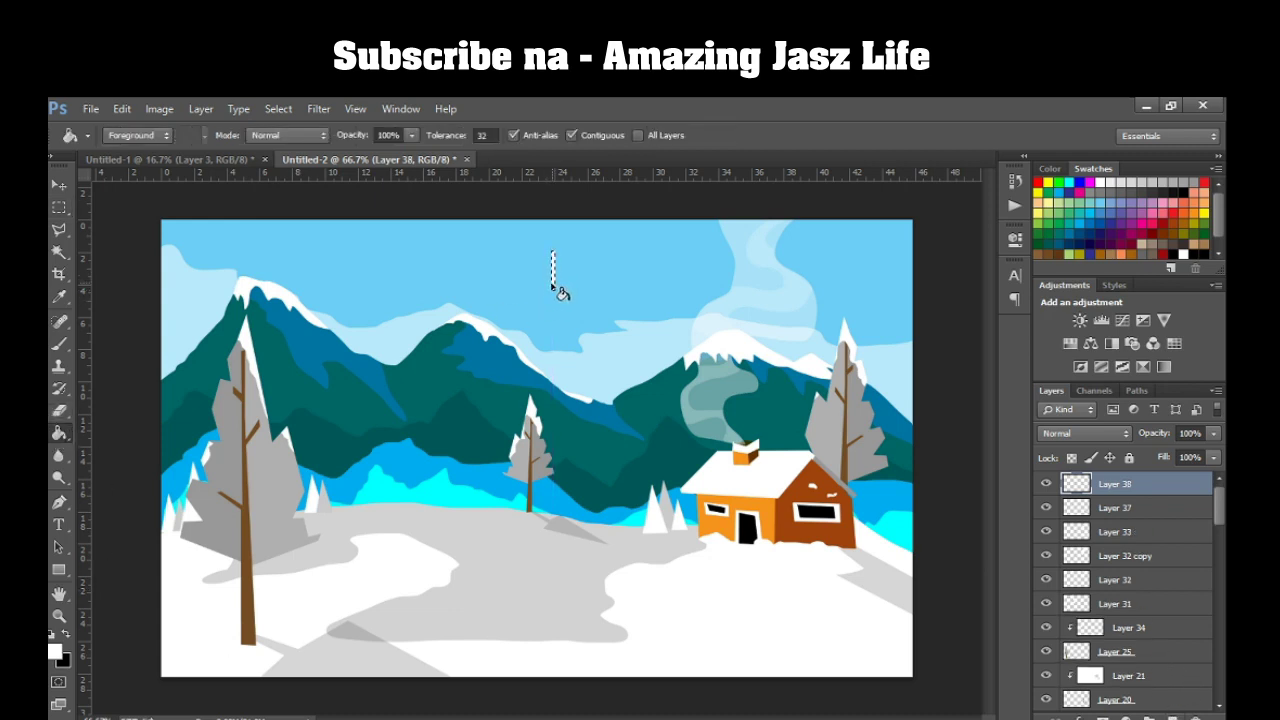
Duplicate the white line twice, rotating the copies to -90° and 36°.
key(ctrl+j)
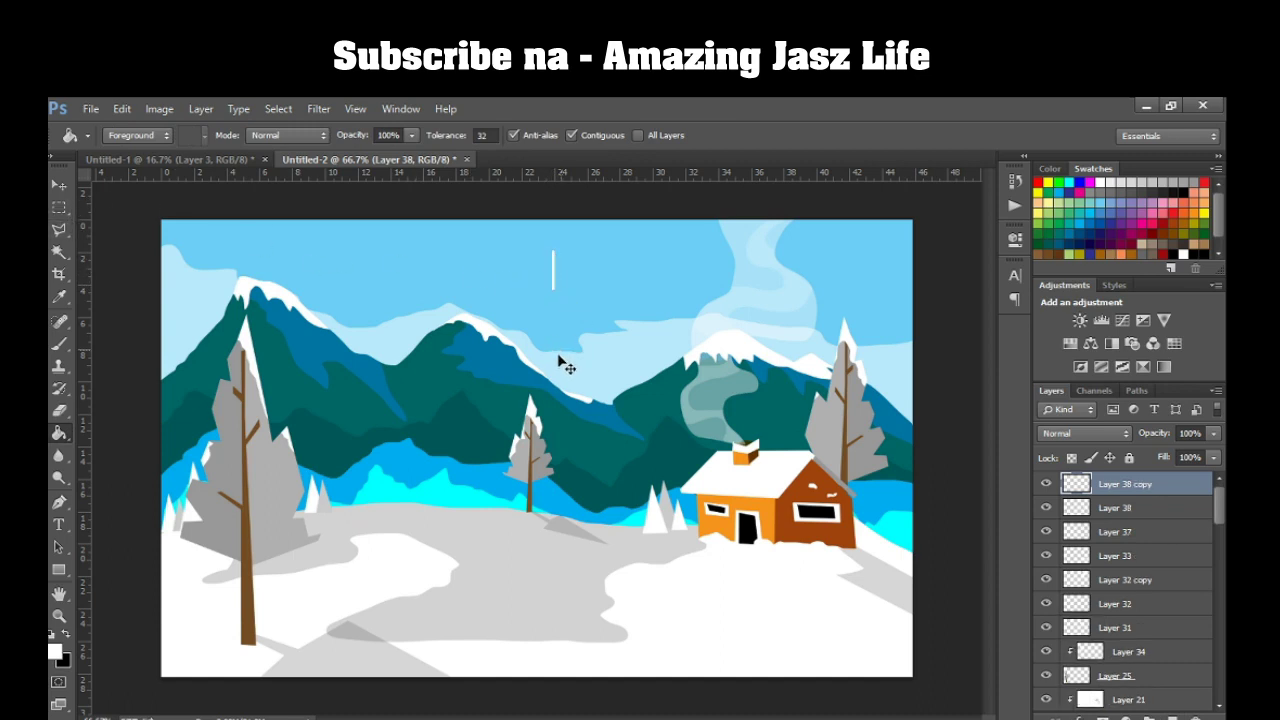
key(ctrl+t)
drag(610, 264, 553, 232)
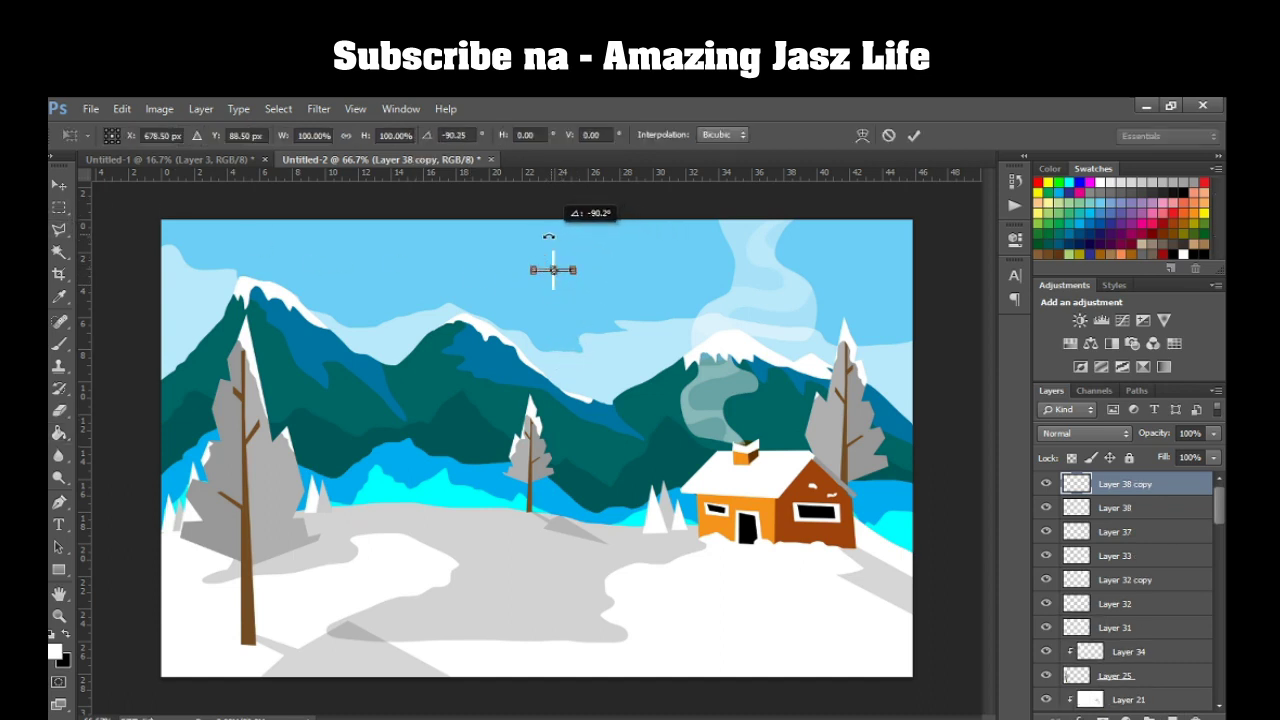
key(Return)
key(Return)
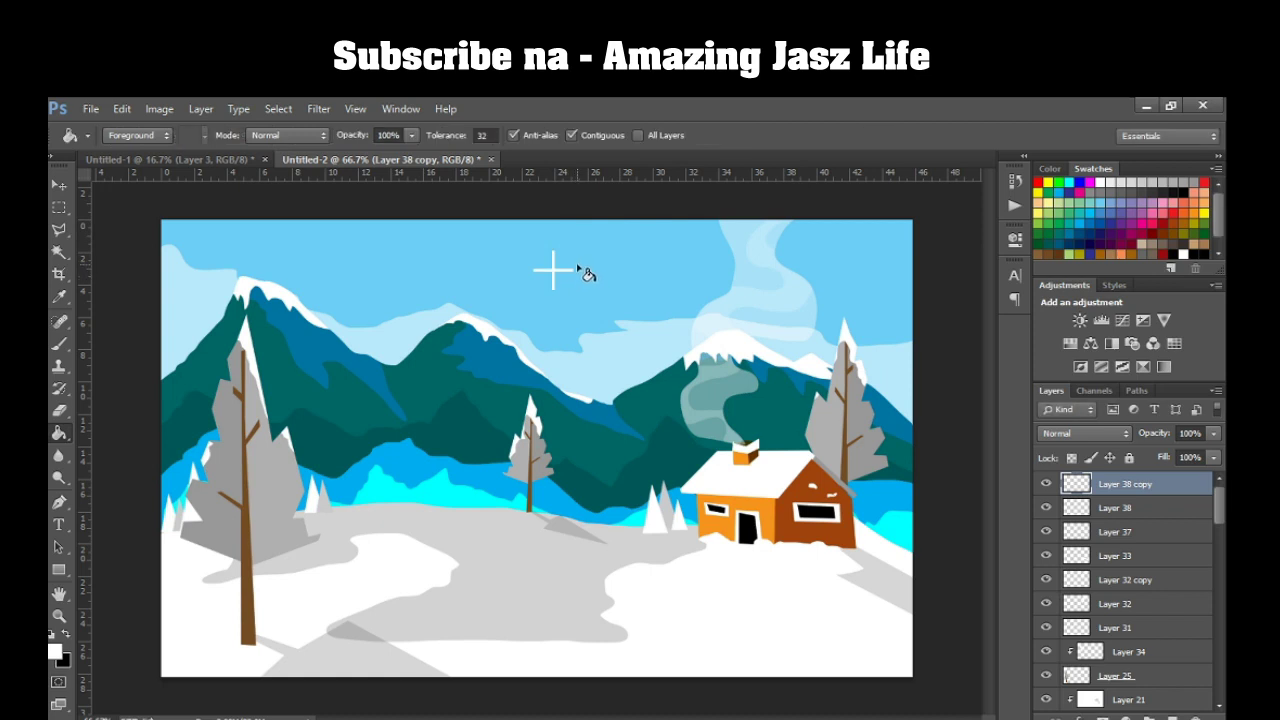
key(ctrl+j)
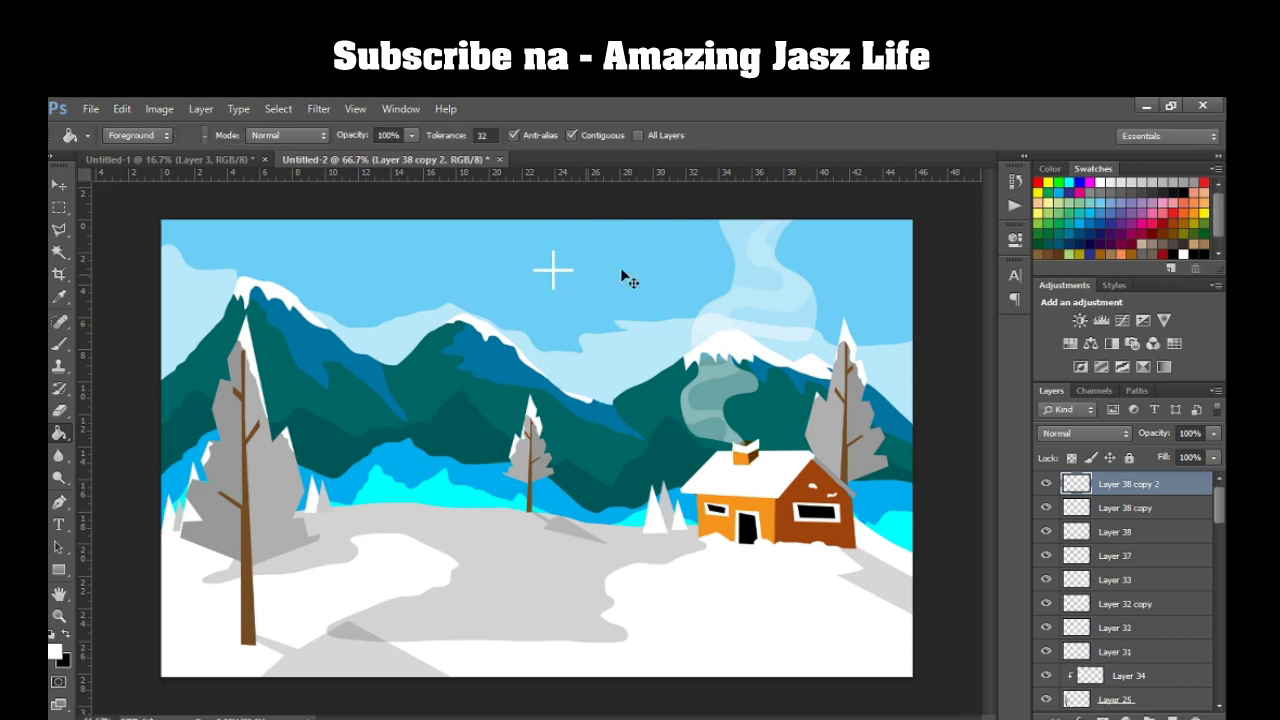
key(ctrl+t)
drag(595, 240, 610, 266)
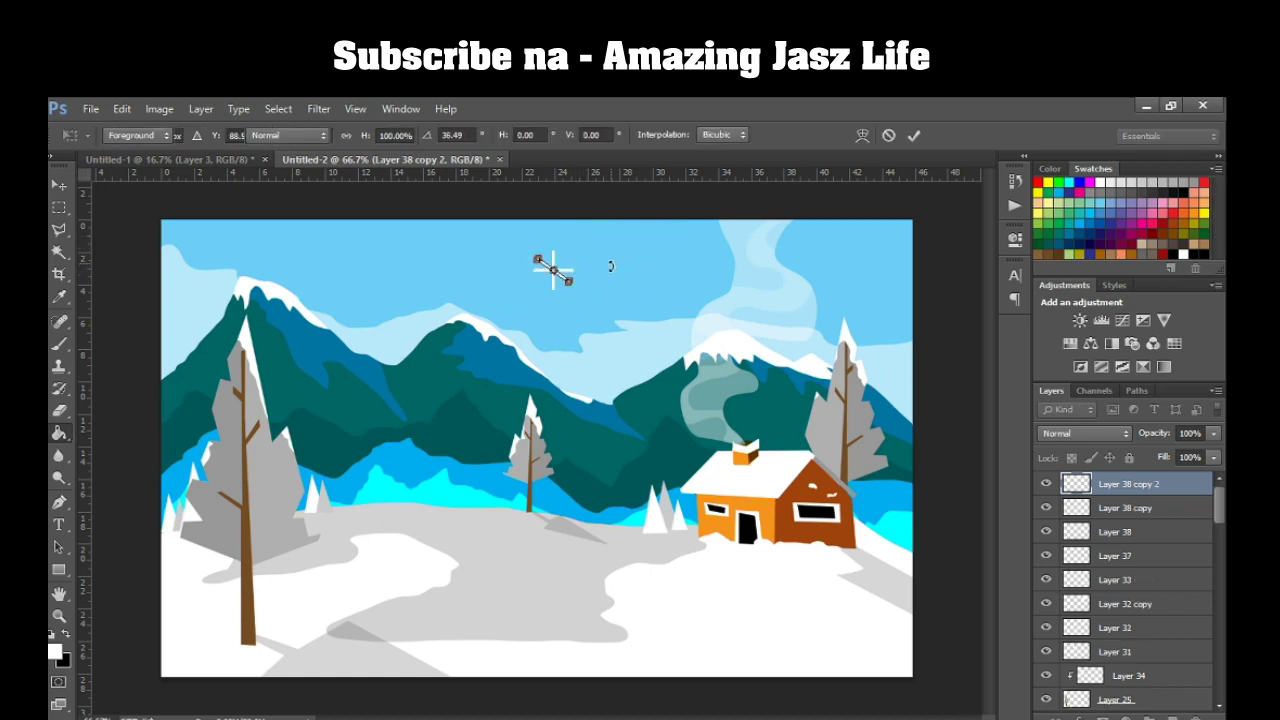
key(Return)
Add a third line copy rotated to -51° to complete the snowflake arms.
key(ctrl+j)
key(t)
click(59, 186)
key(ctrl+t)
drag(603, 257, 585, 220)
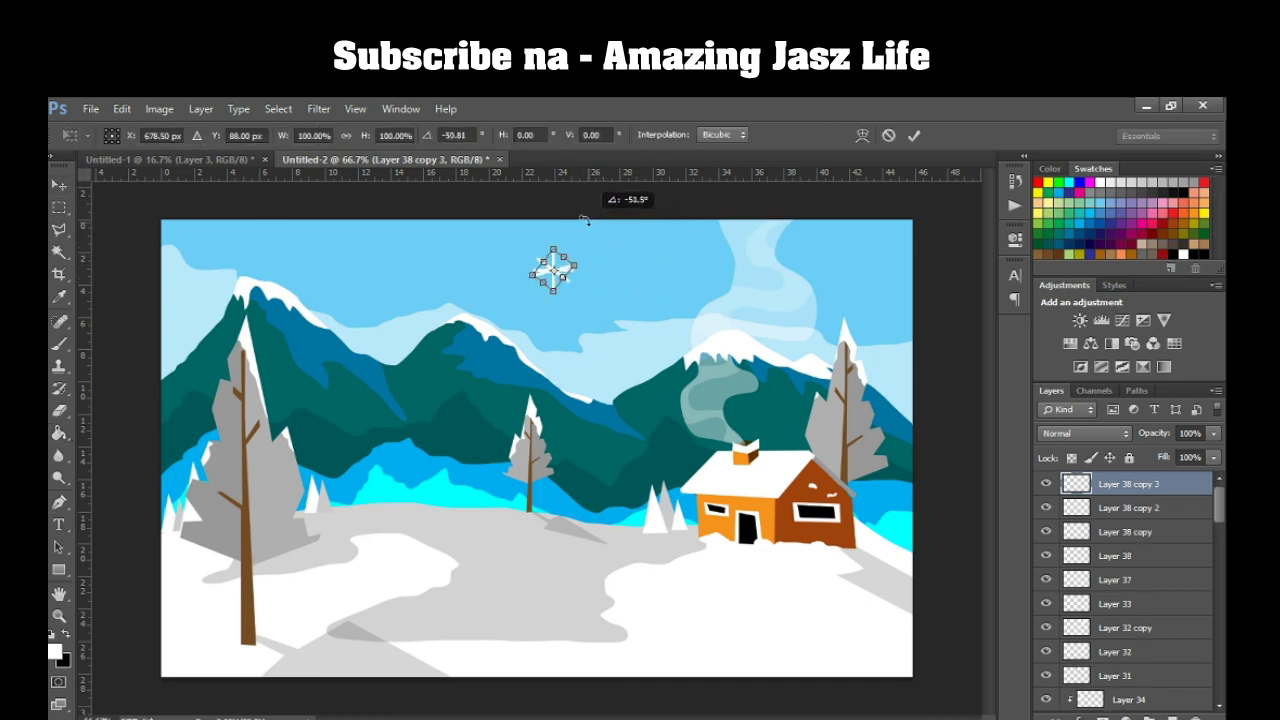
key(Return)
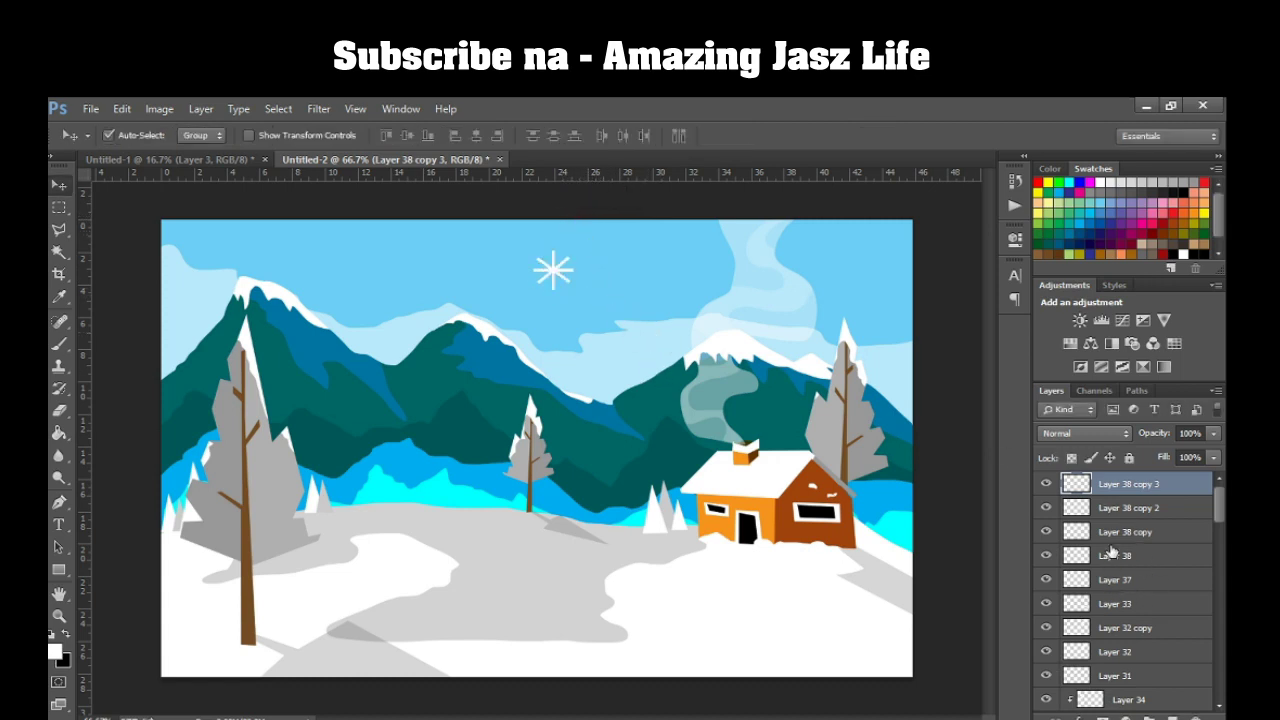
Merge the separate snowflake line layers into one snowflake layer.
click(1047, 627)
click(1047, 627)
click(1047, 604)
shift+click(1110, 557)
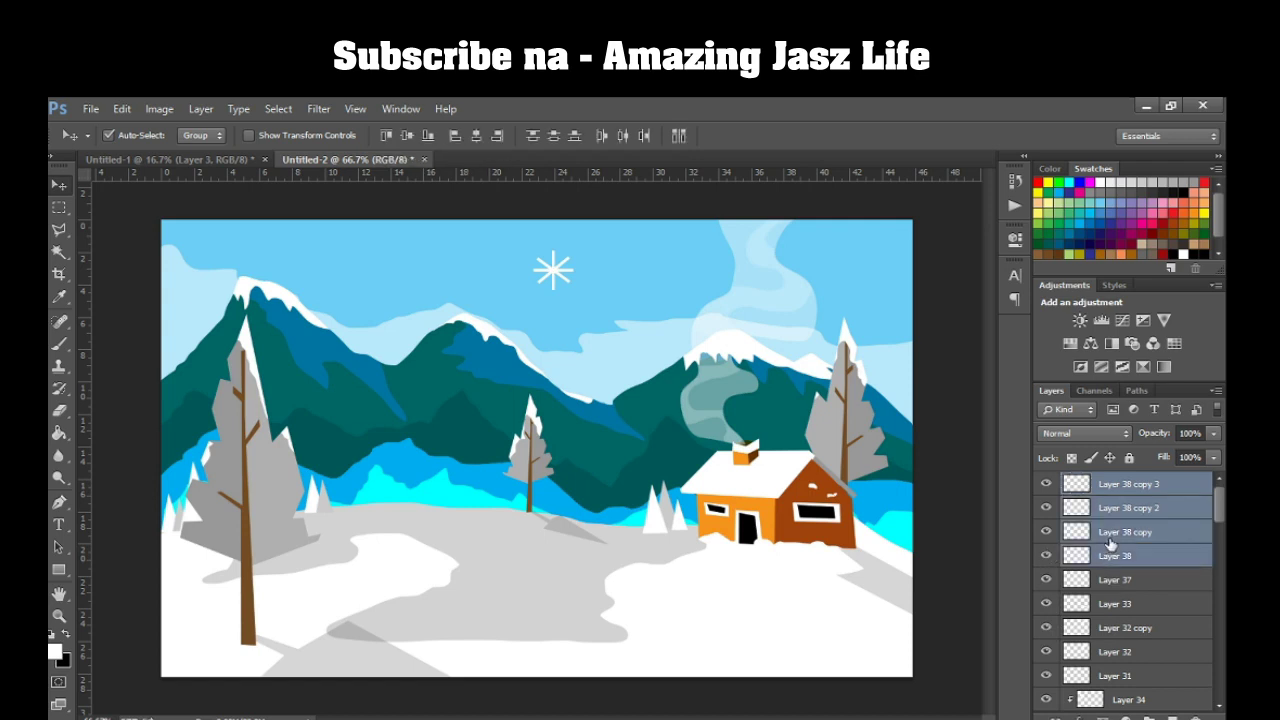
right_click(1110, 558)
click(974, 600)
Shrink the merged snowflake to about 54%.
click(1046, 486)
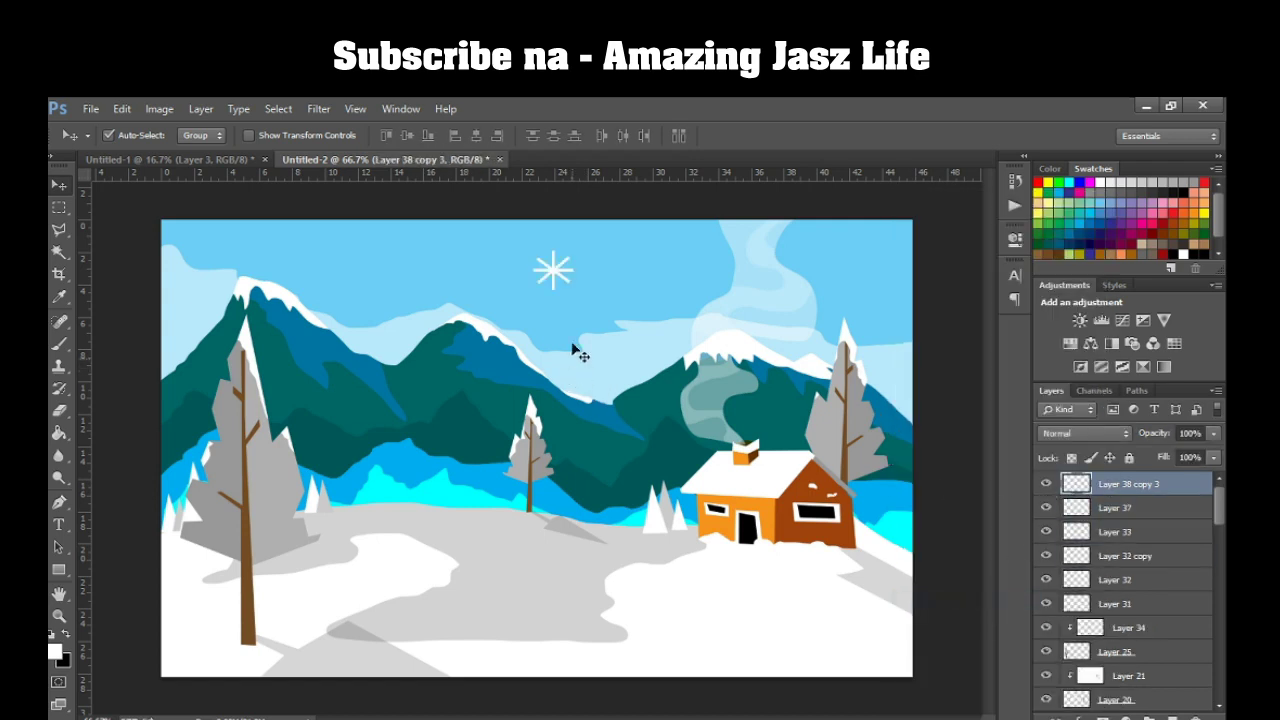
key(ctrl+t)
drag(573, 250, 558, 262)
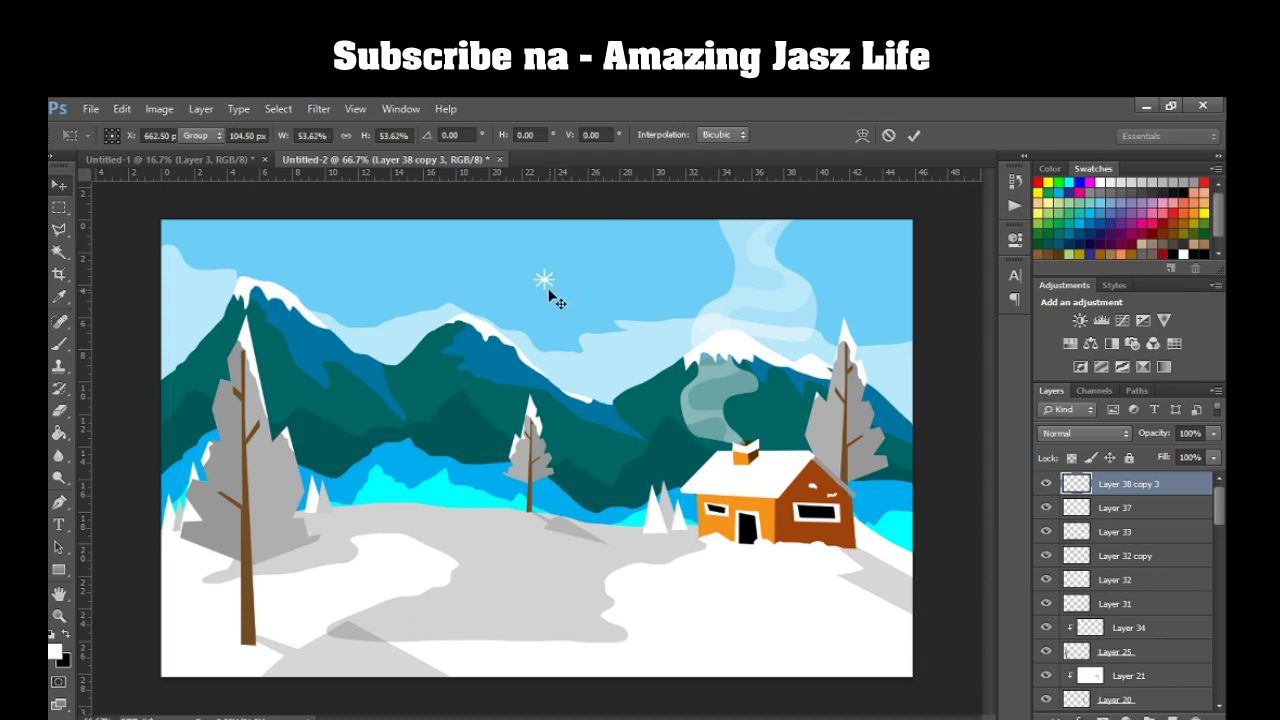
key(Return)
Add a snowflake copy rotated about 38°, placed just below the original.
key(ctrl+j)
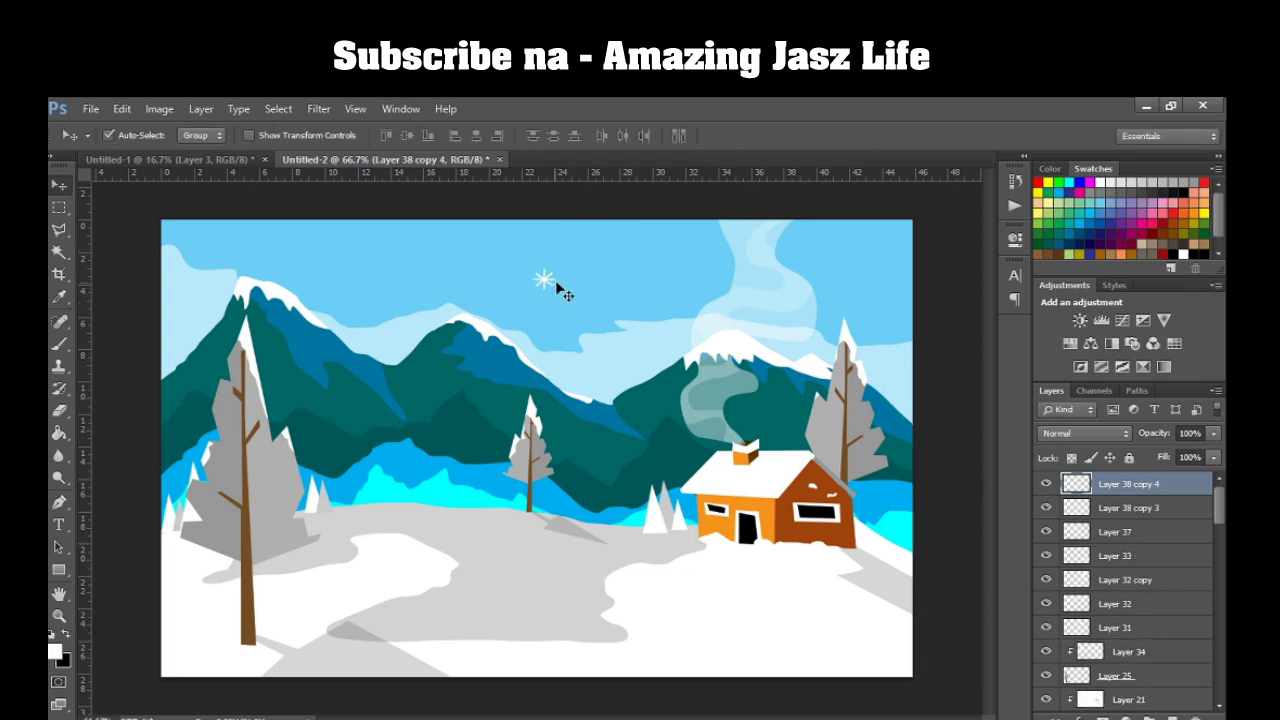
key(ctrl+t)
mouse_move(594, 271)
mouse_down()
mouse_move(588, 304)
mouse_move(609, 327)
mouse_up()
key(Return)
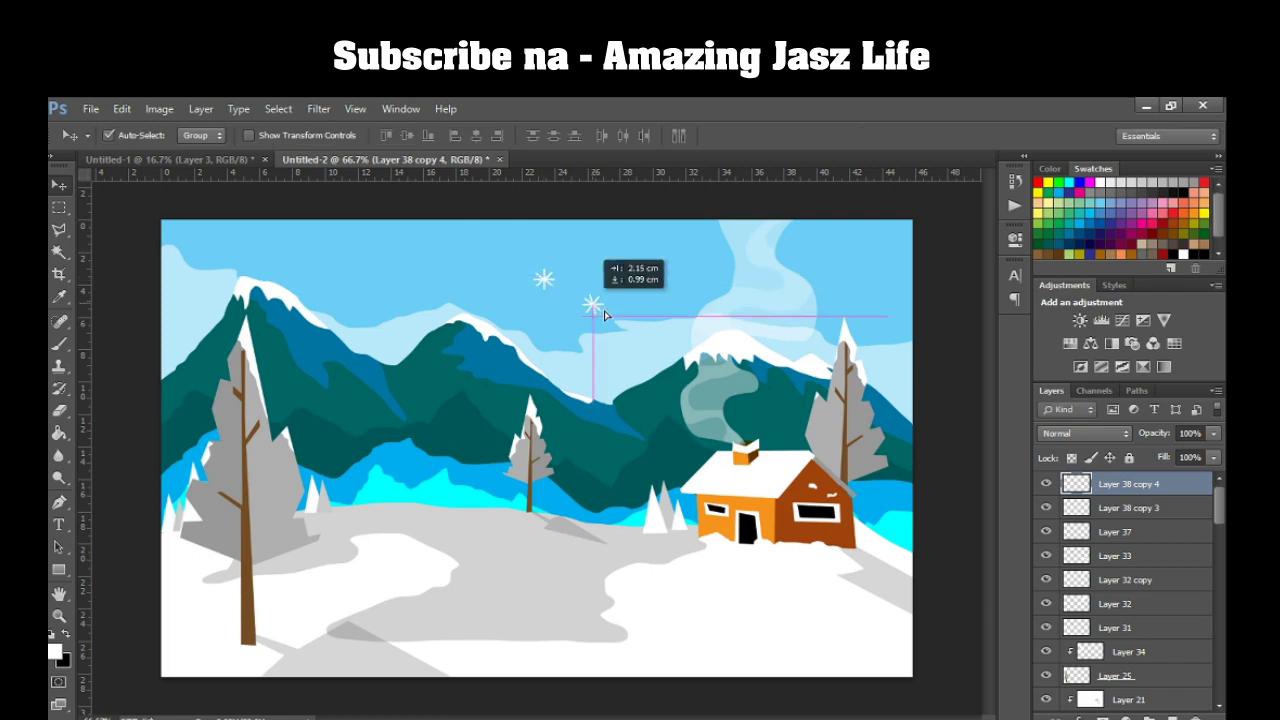
mouse_move(608, 330)
mouse_down()
mouse_move(592, 355)
mouse_move(577, 320)
mouse_up()
Make the middle snowflake copy slightly smaller.
key(ctrl+j)
key(ctrl+z)
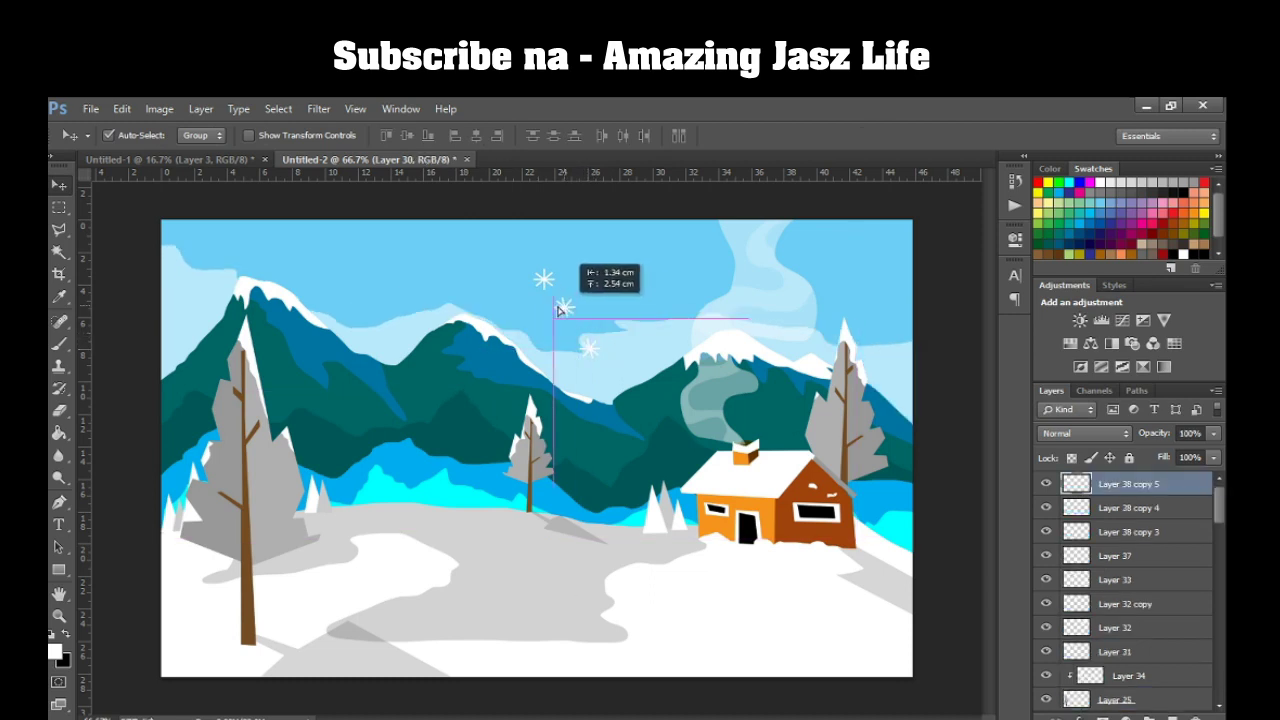
key(ctrl+t)
drag(560, 326, 552, 326)
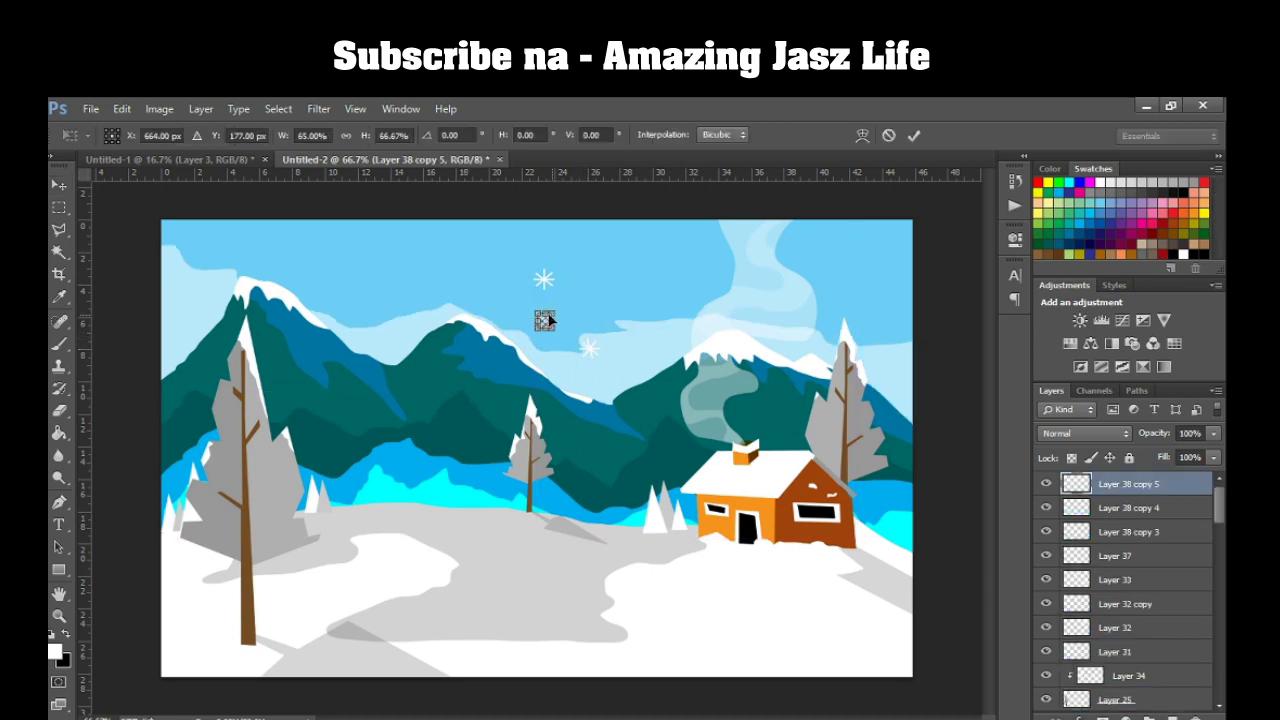
key(Return)
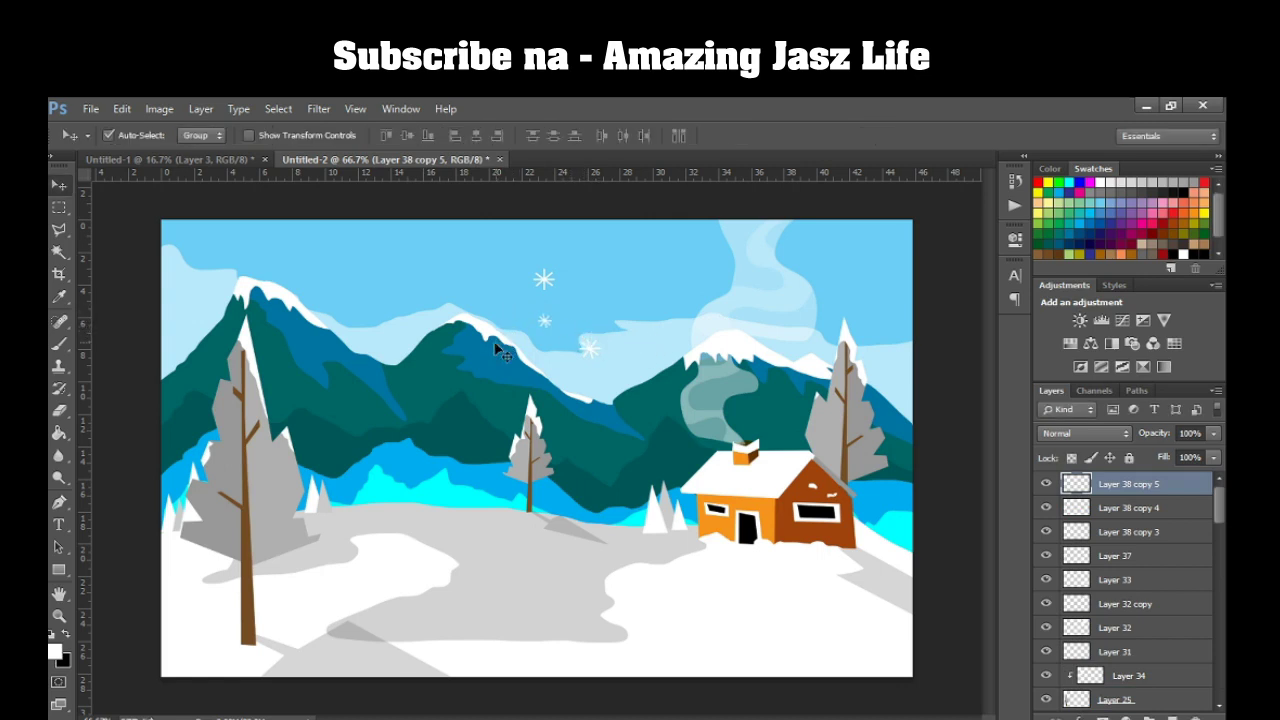
Add two more snowflake copies higher in the sky, one rotated about -56°.
key(ctrl+j)
drag(538, 322, 582, 258)
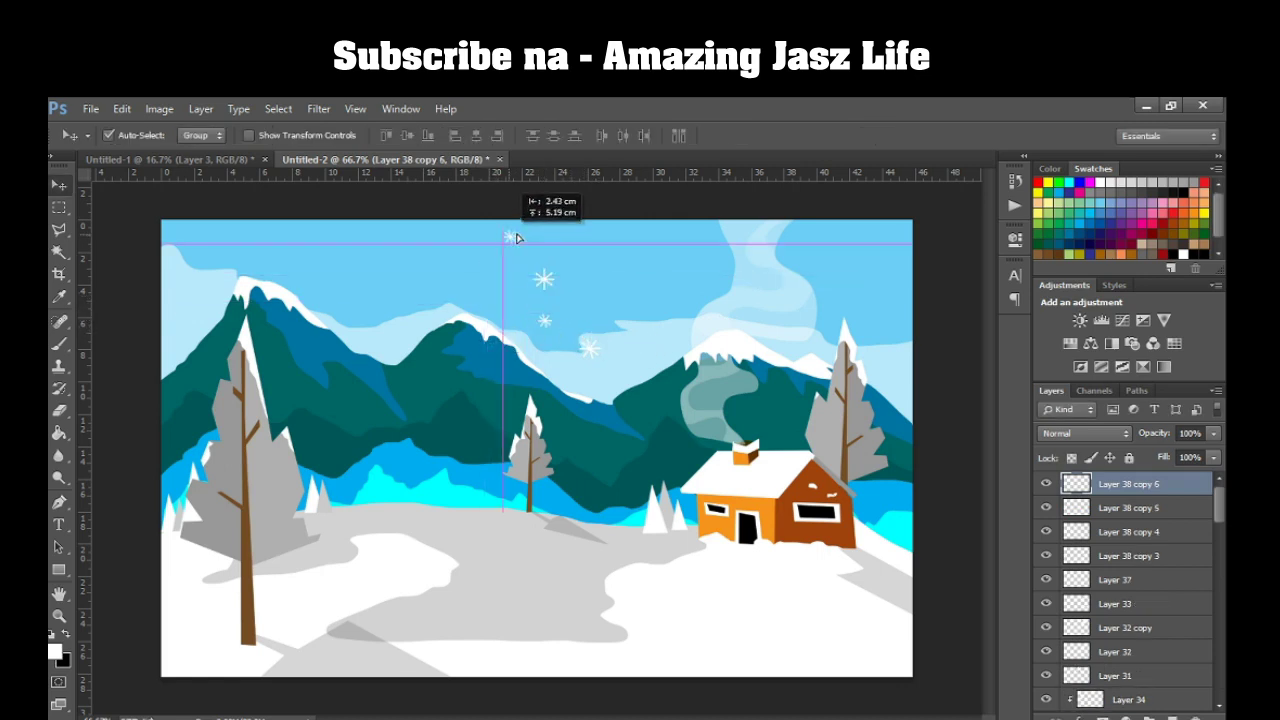
key(ctrl+j)
key(ctrl+t)
mouse_move(600, 262)
mouse_down()
mouse_move(598, 243)
mouse_move(486, 272)
mouse_up()
key(Return)
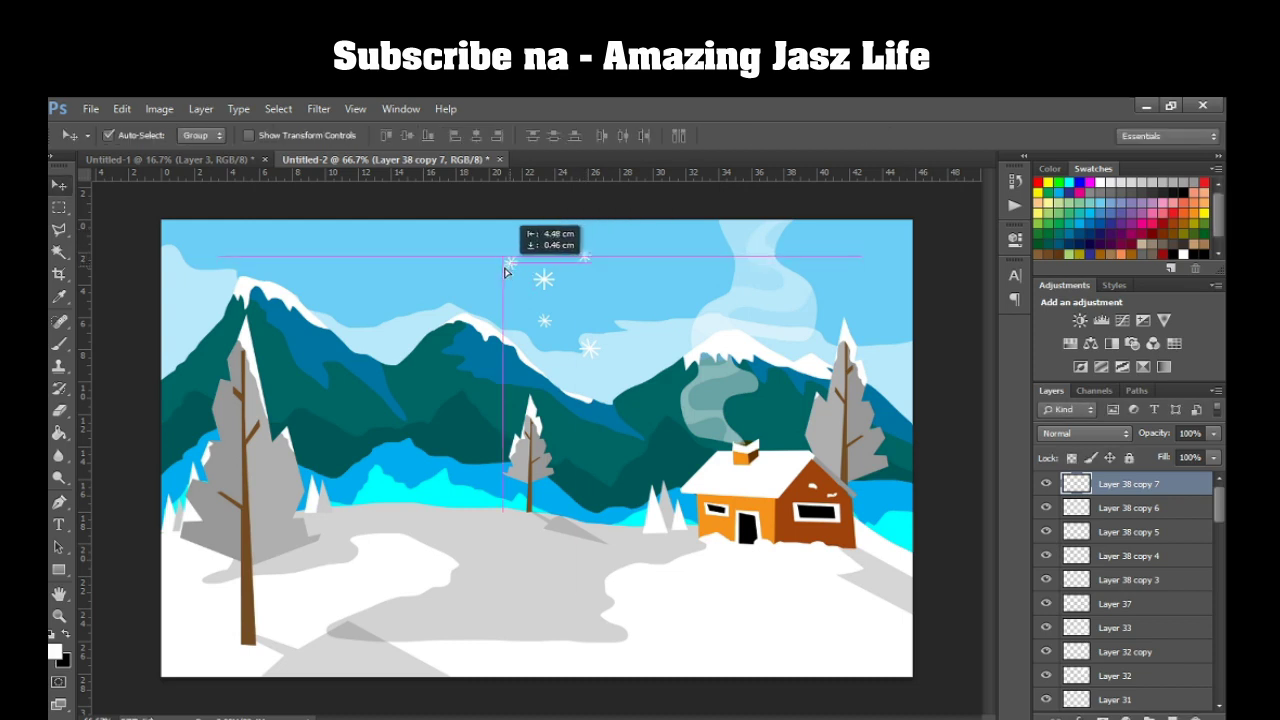
key(ctrl+t)
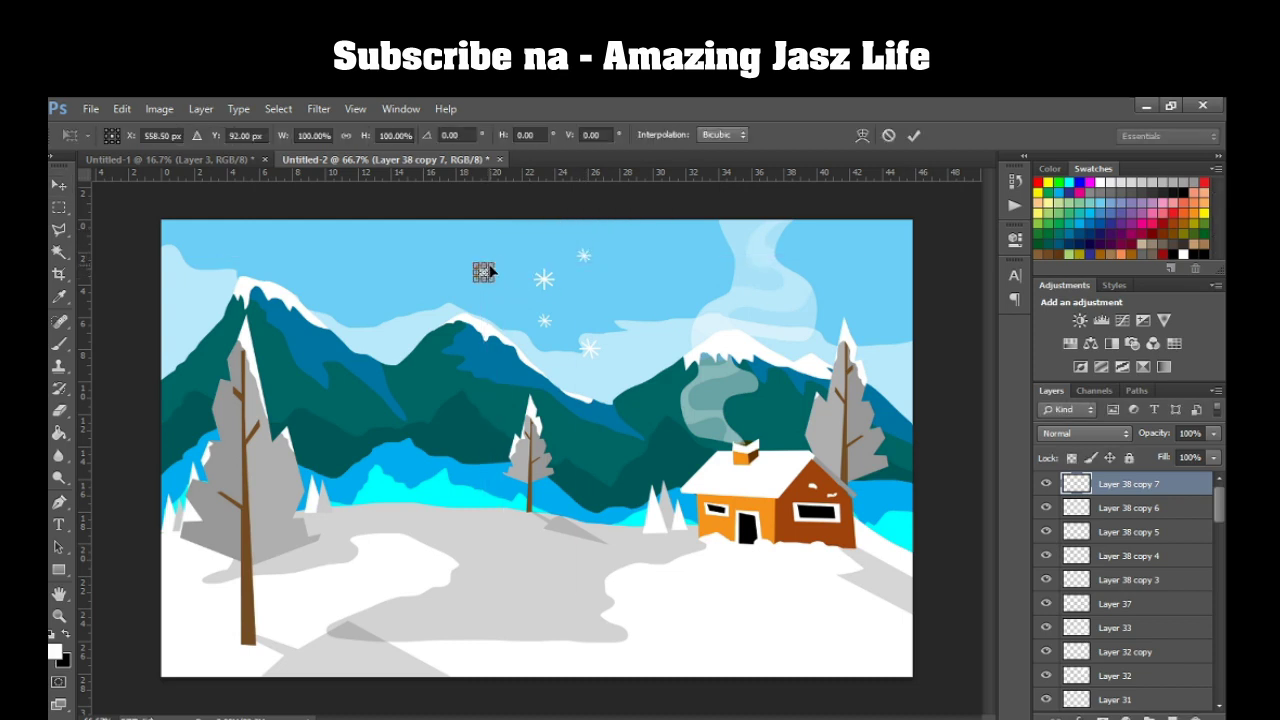
key(Return)
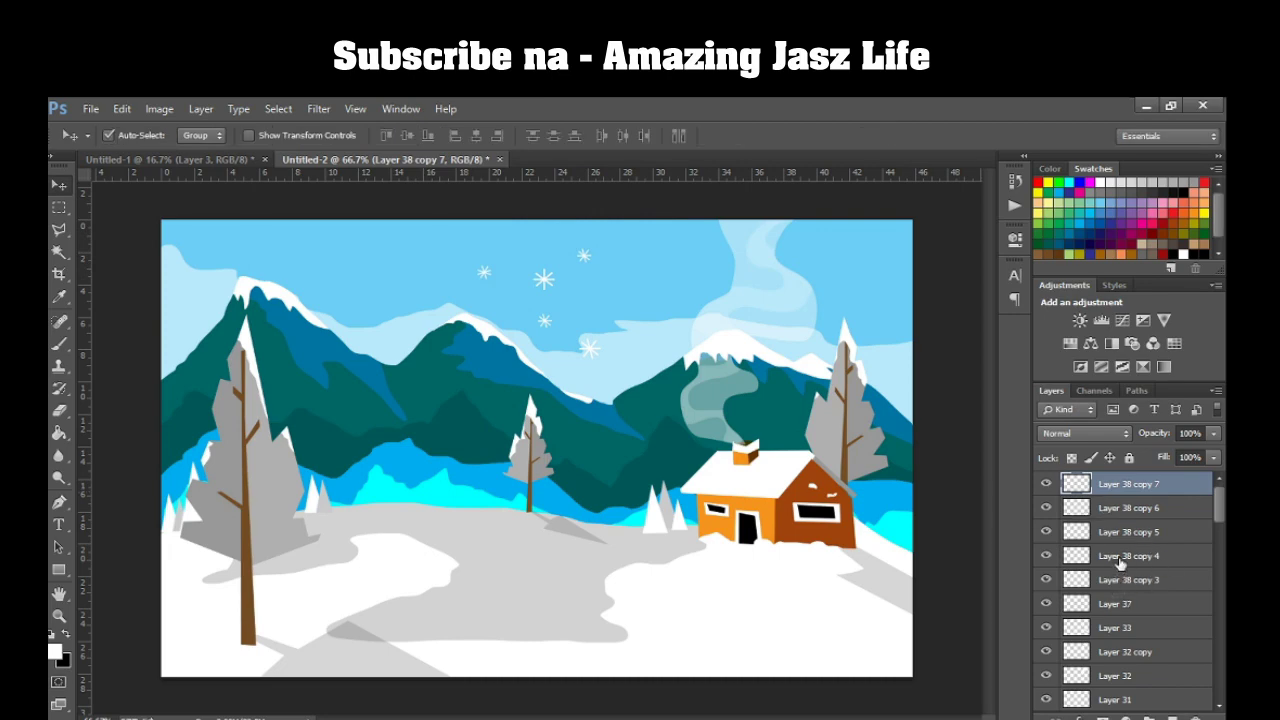
Merge the stacked snowflake copy layers into one and duplicate the merged cluster.
shift+click(1120, 555)
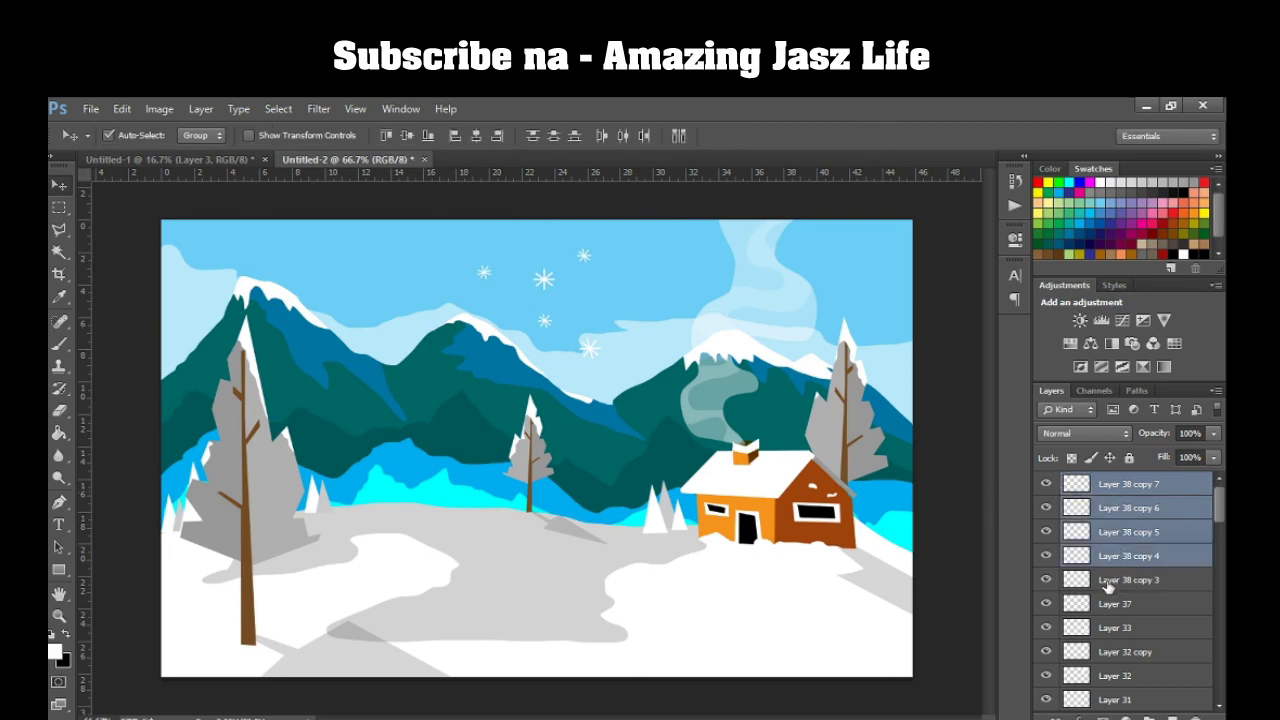
shift+click(1108, 586)
right_click(1110, 582)
click(985, 595)
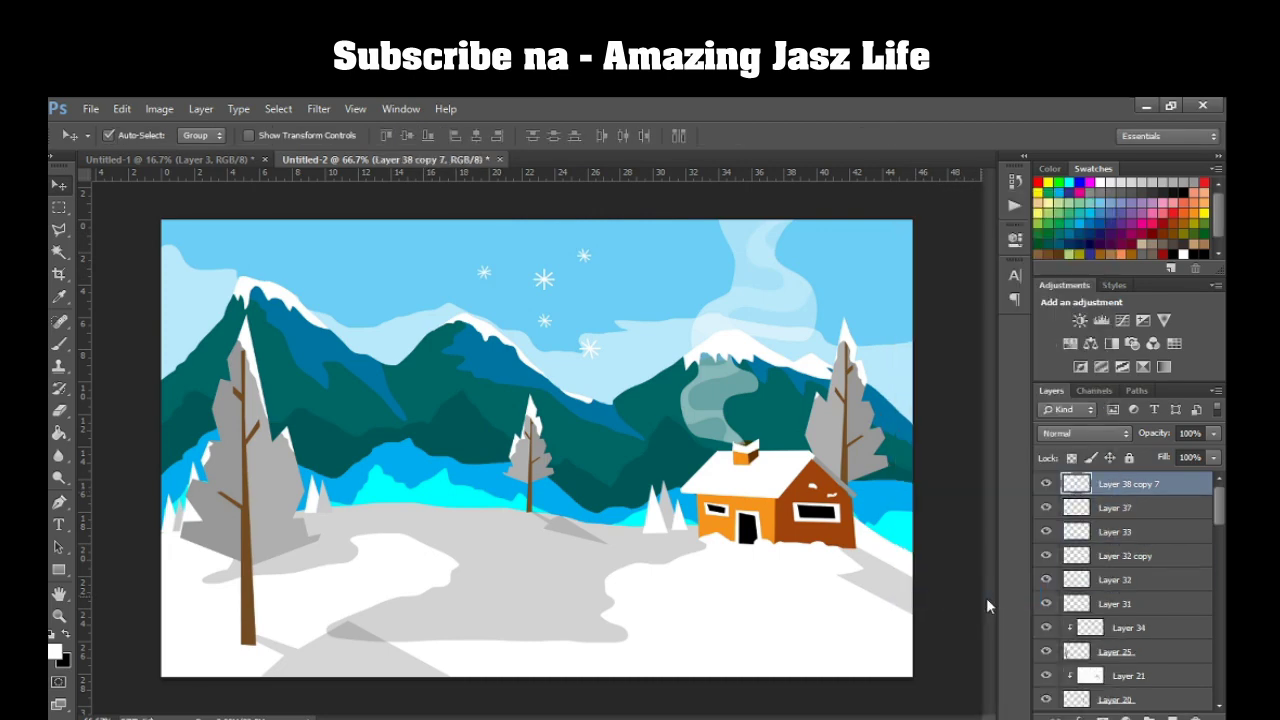
key(ctrl+j)
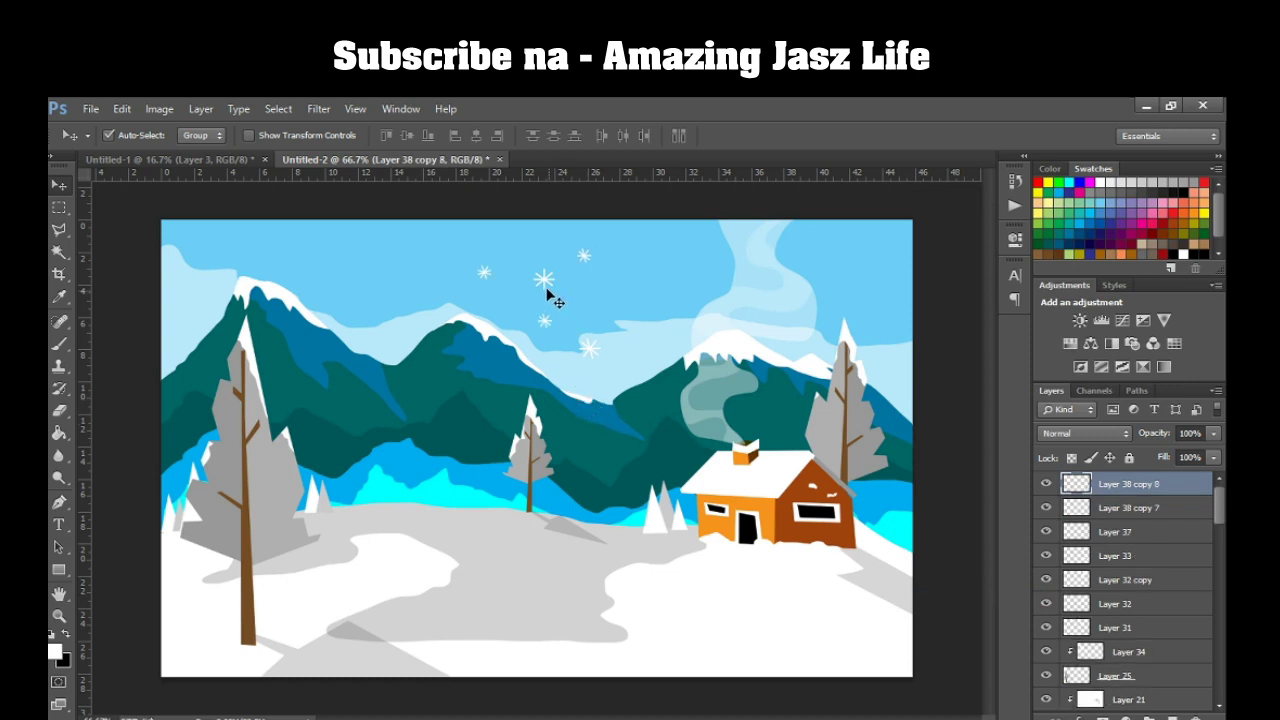
Place a half-size snowflake cluster rotated about -78° on the left mountain peak.
drag(557, 302, 523, 300)
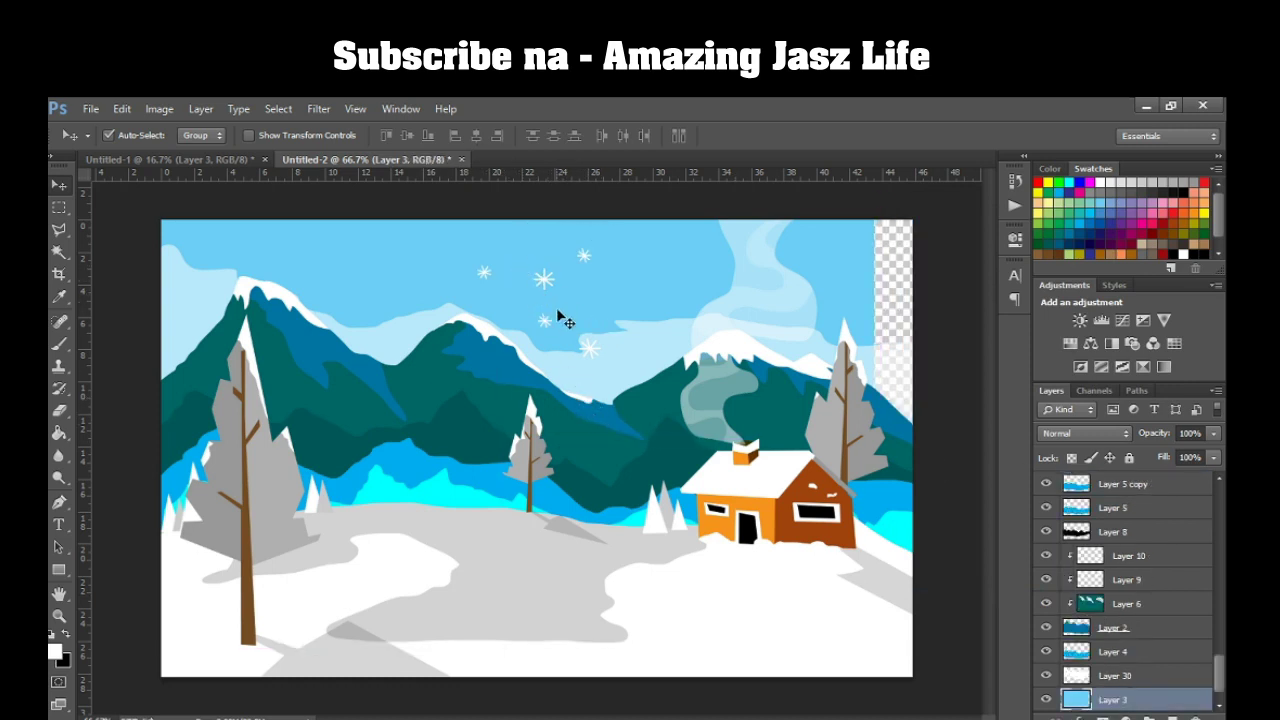
key(ctrl+z)
mouse_move(542, 296)
mouse_down()
mouse_move(254, 341)
mouse_move(240, 410)
mouse_up()
key(ctrl+t)
drag(400, 330, 195, 280)
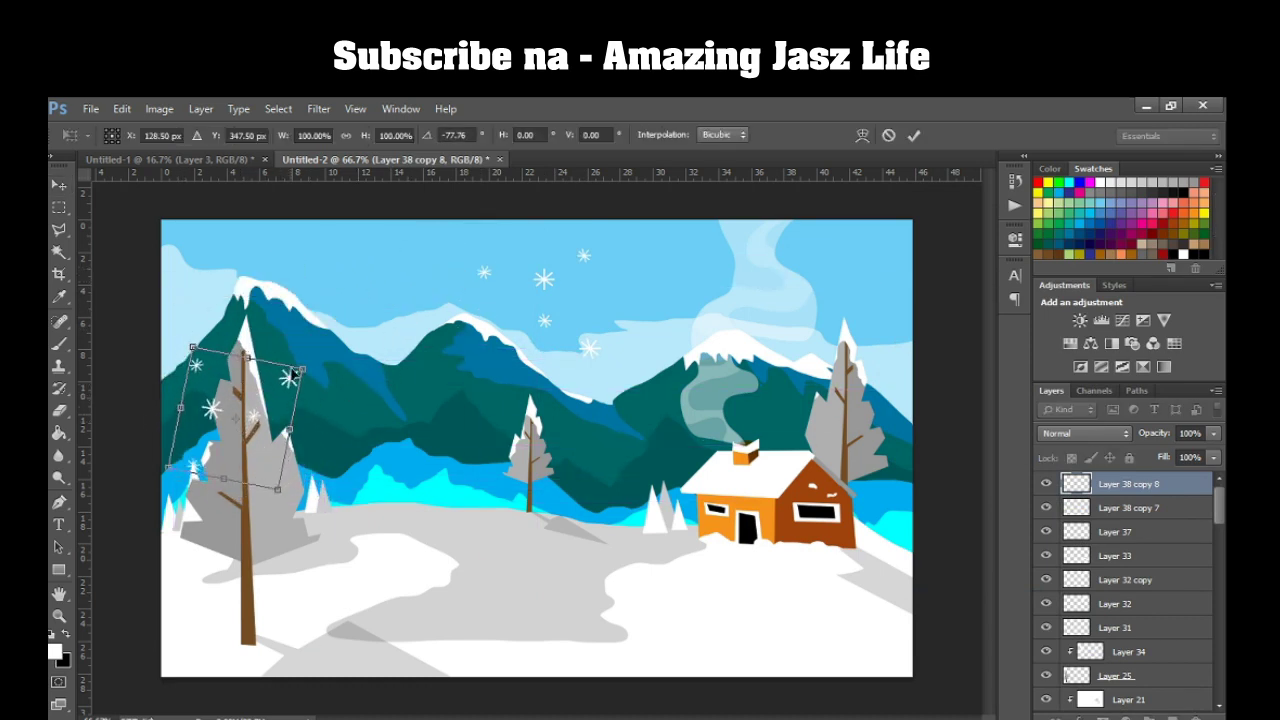
mouse_move(293, 374)
mouse_down()
mouse_move(233, 418)
mouse_move(268, 285)
mouse_up()
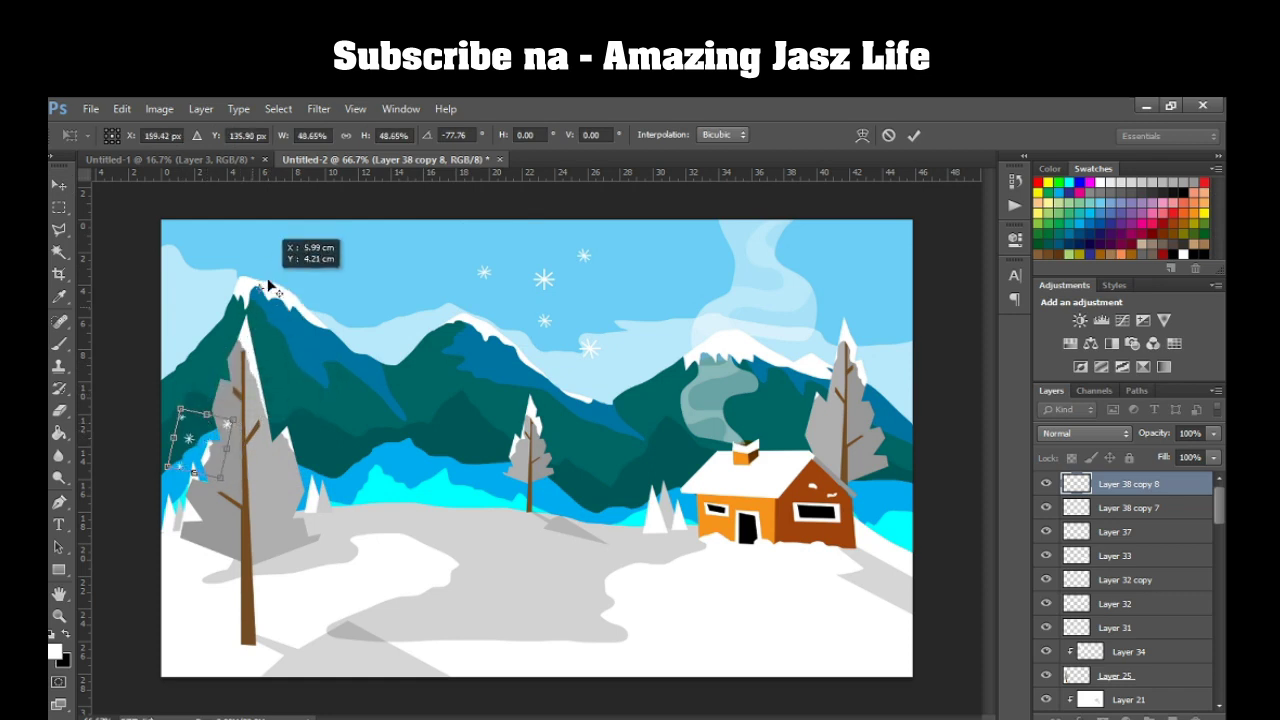
drag(200, 440, 296, 268)
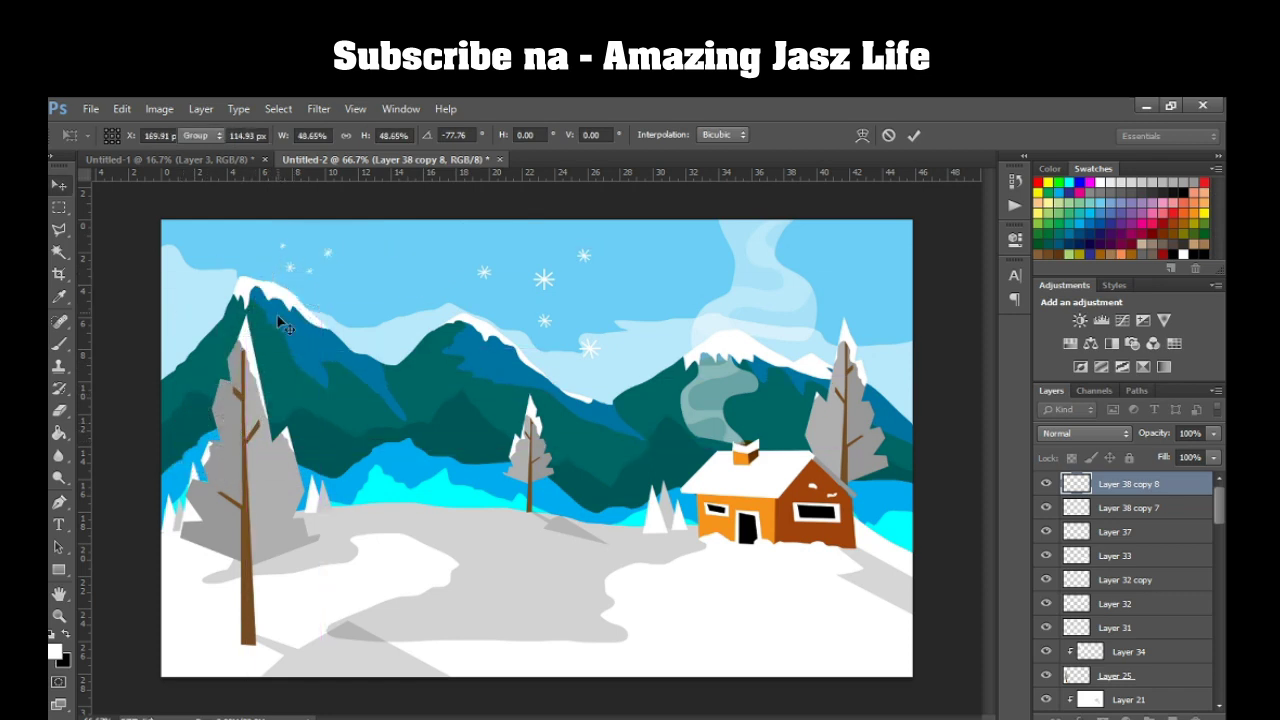
key(Return)
Add two more snowflake copies, one lower on the left mountain.
key(ctrl+j)
key(ctrl+t)
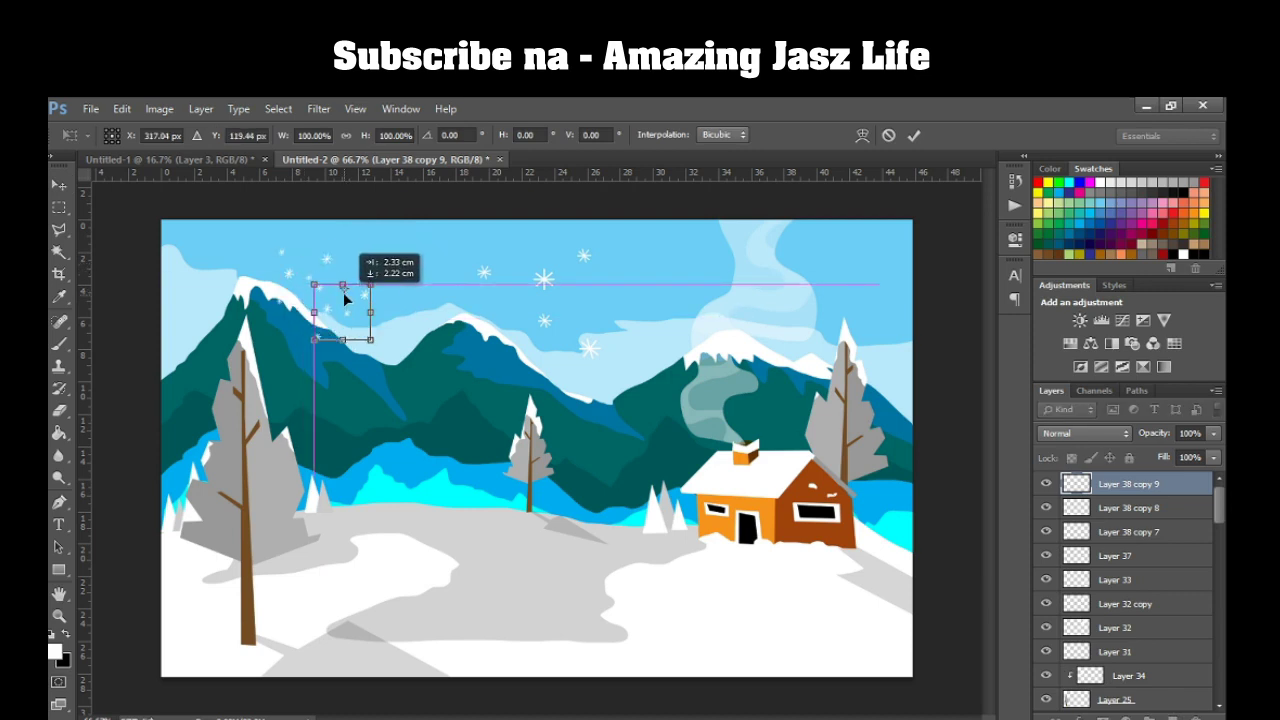
key(Return)
key(ctrl+j)
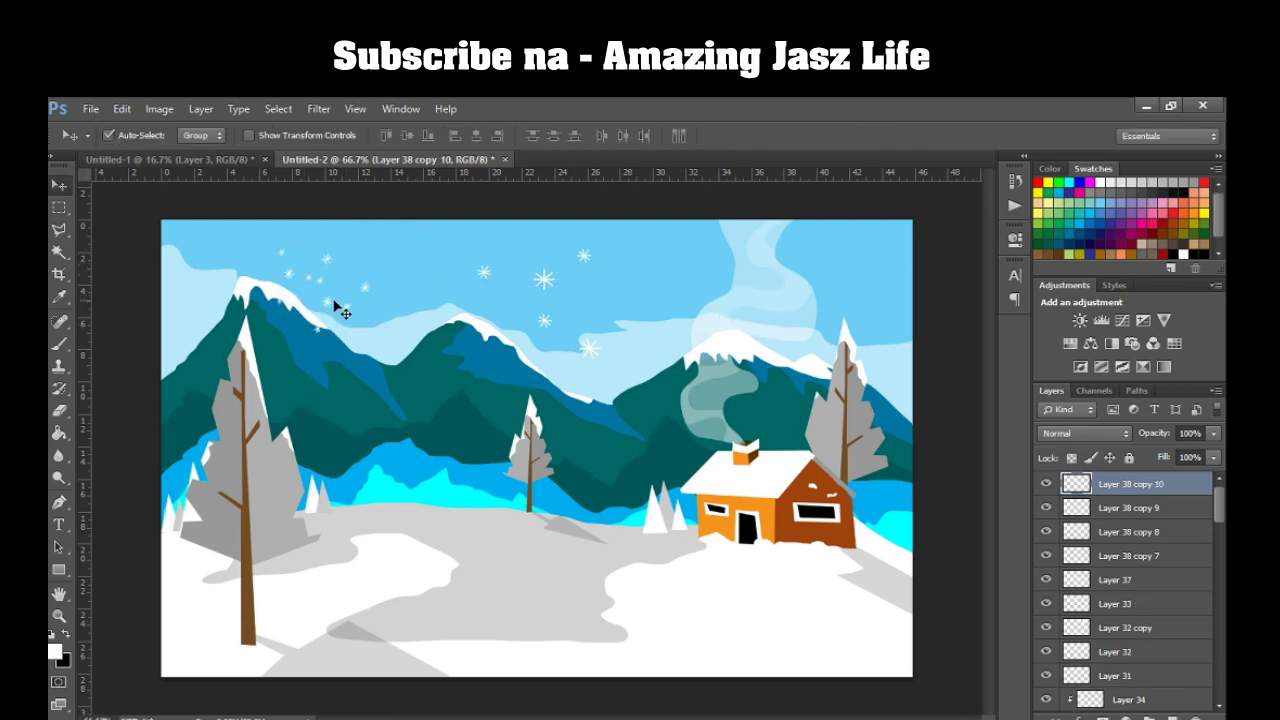
key(ctrl+t)
mouse_move(340, 297)
mouse_down()
mouse_move(241, 244)
mouse_move(305, 346)
mouse_up()
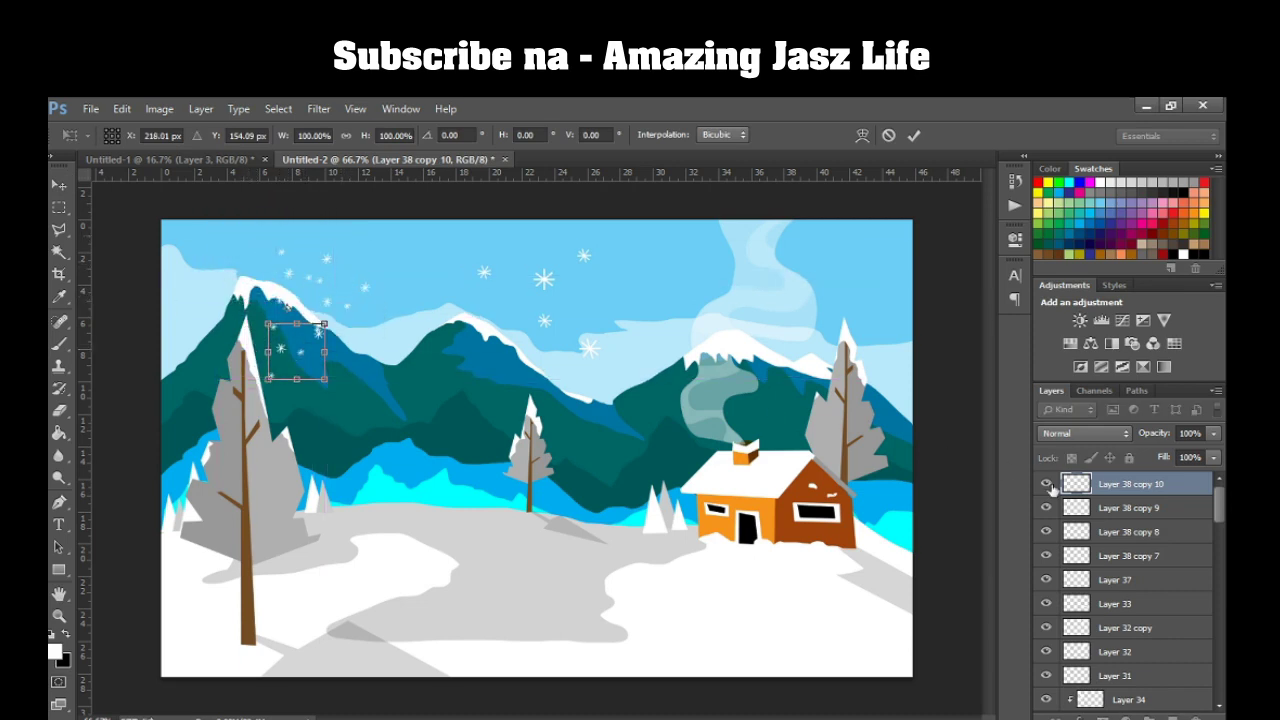
key(Return)
Merge the three small snowflake layers and enlarge them to about 118%, shifted up-left.
shift+click(1121, 538)
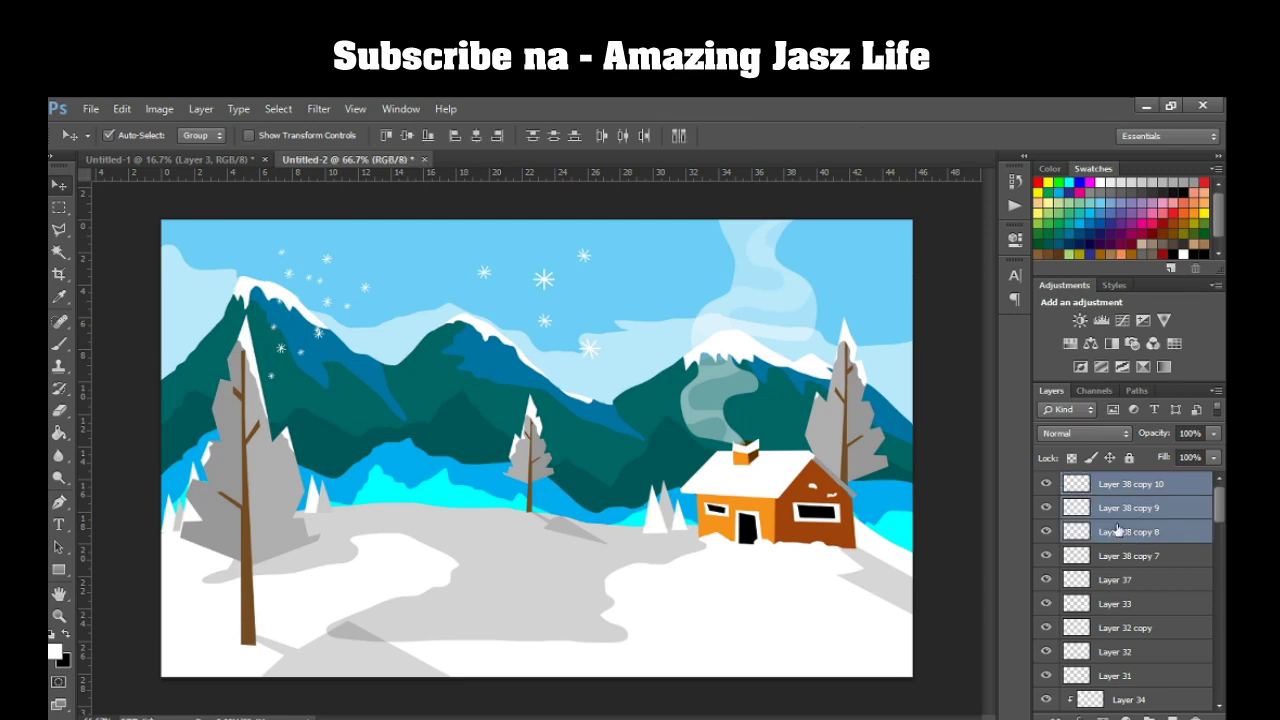
right_click(1120, 535)
click(945, 596)
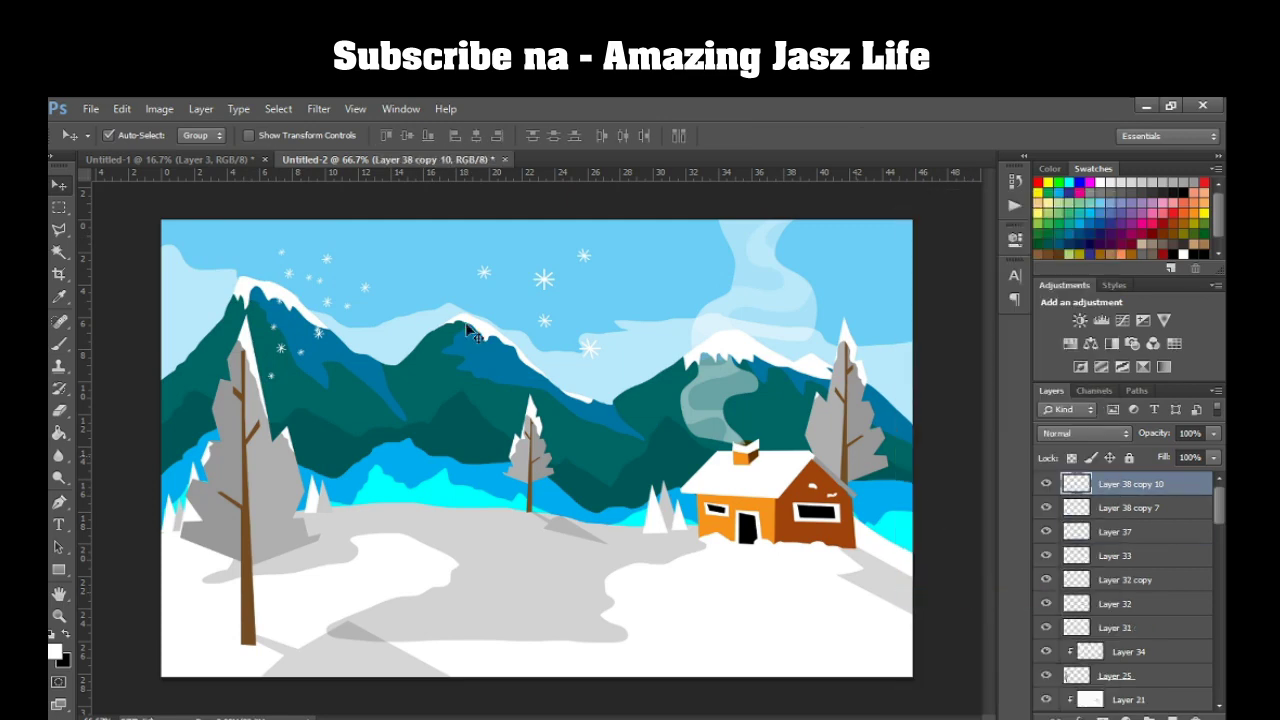
key(ctrl+t)
mouse_move(341, 314)
mouse_down()
mouse_move(222, 276)
mouse_move(277, 339)
mouse_up()
drag(304, 271, 321, 250)
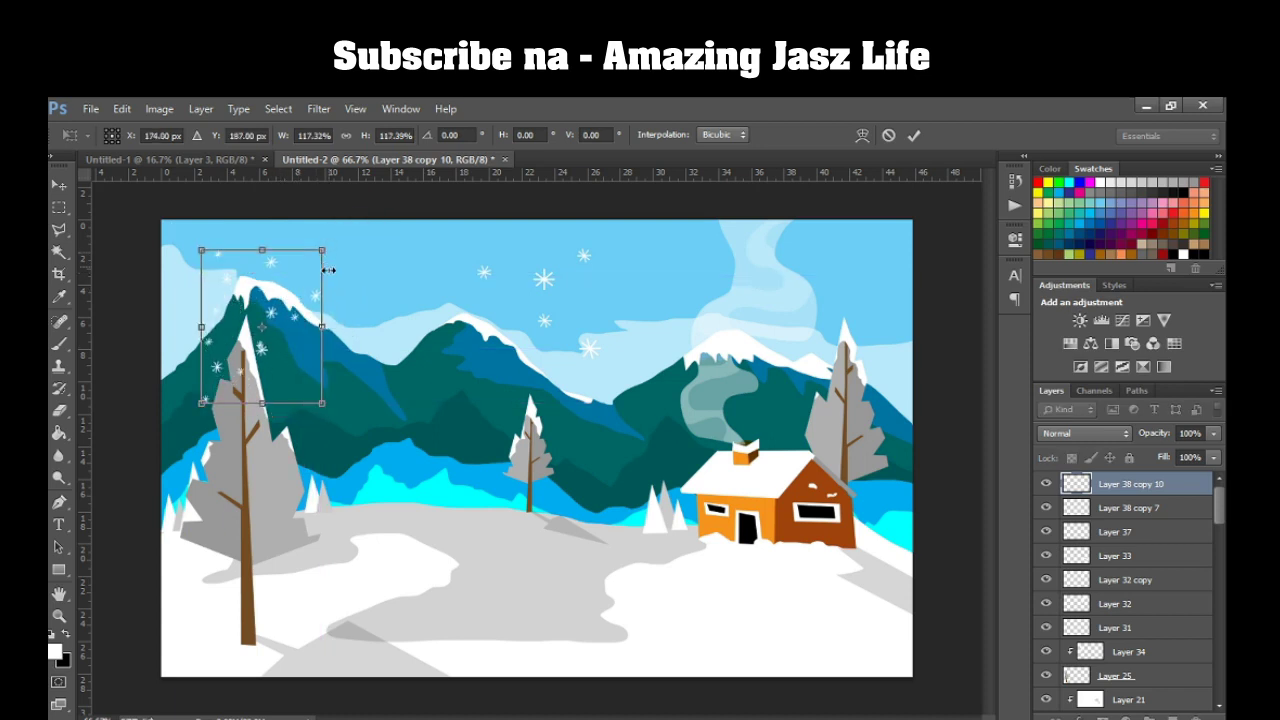
key(Return)
Add a horizontally flipped snowflake copy at about 117% in the upper right sky.
key(ctrl+j)
key(ctrl+t)
mouse_move(273, 299)
mouse_down()
mouse_move(819, 396)
mouse_move(819, 352)
mouse_up()
drag(866, 301, 876, 288)
right_click(780, 367)
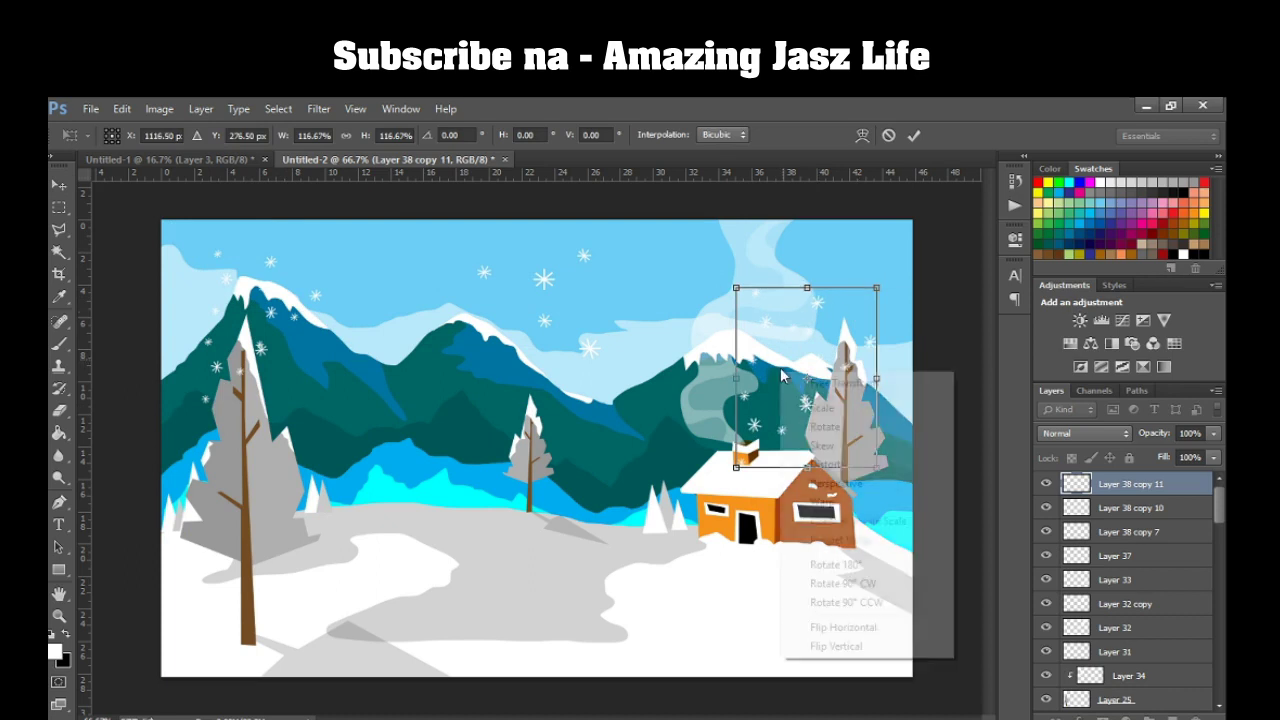
click(843, 627)
drag(825, 370, 880, 343)
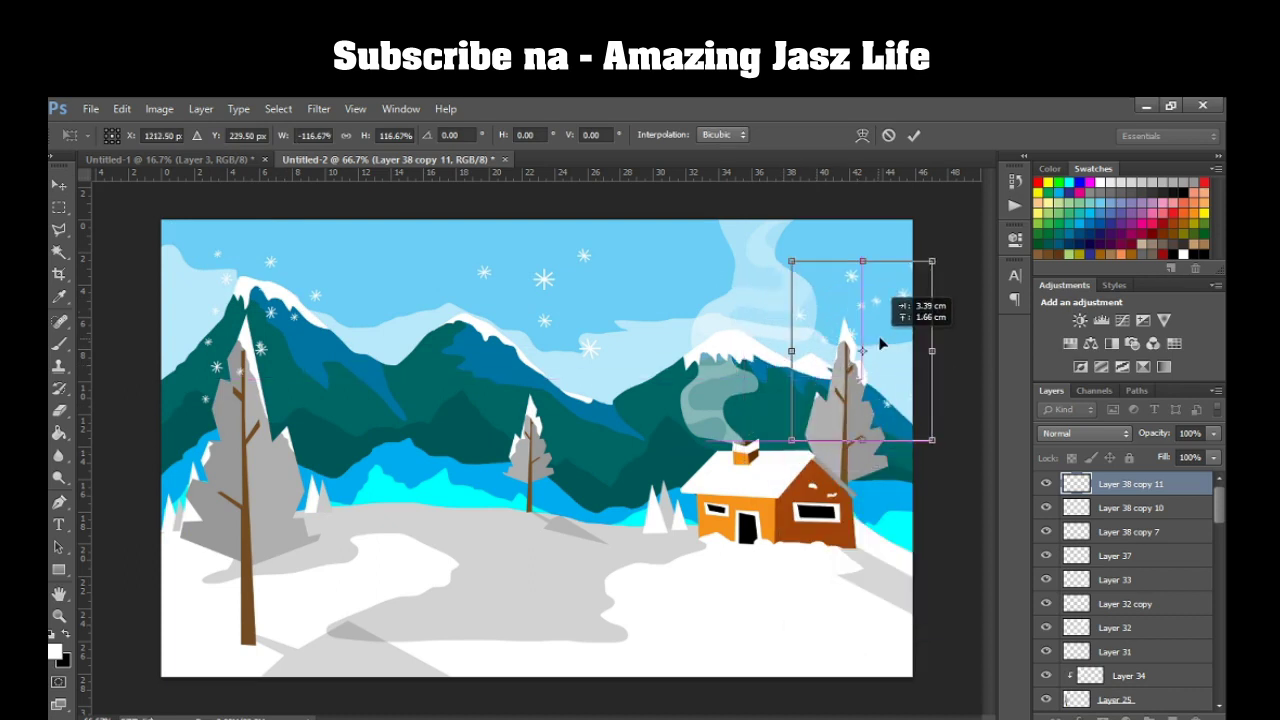
key(Return)
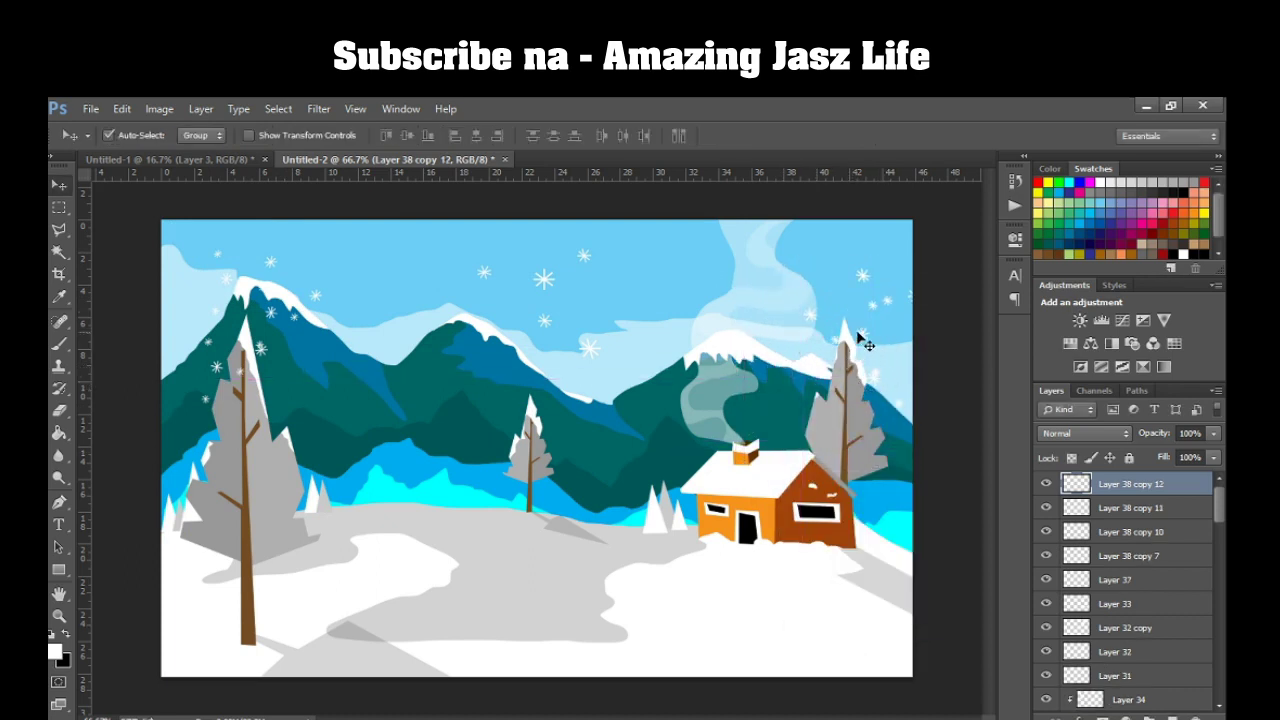
Move snowflake clusters beside the house, enlarged, and up into the top of the sky.
key(ctrl+t)
drag(885, 332, 611, 513)
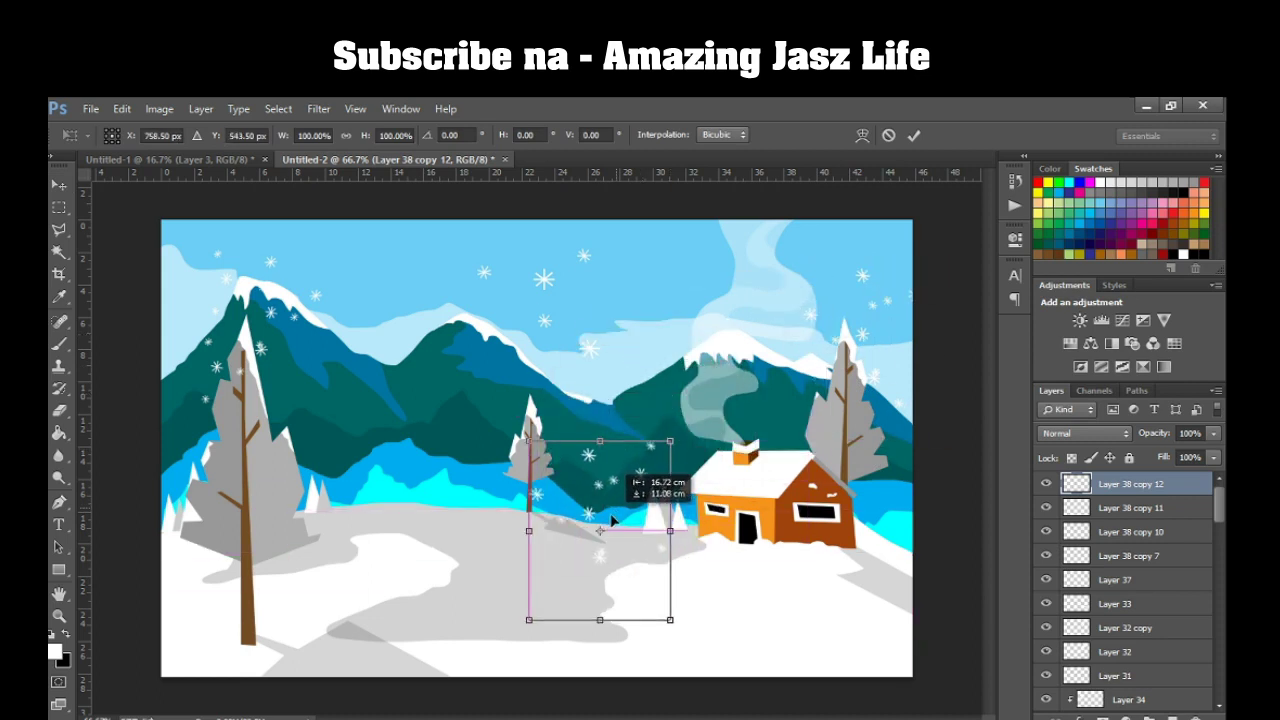
drag(687, 422, 733, 425)
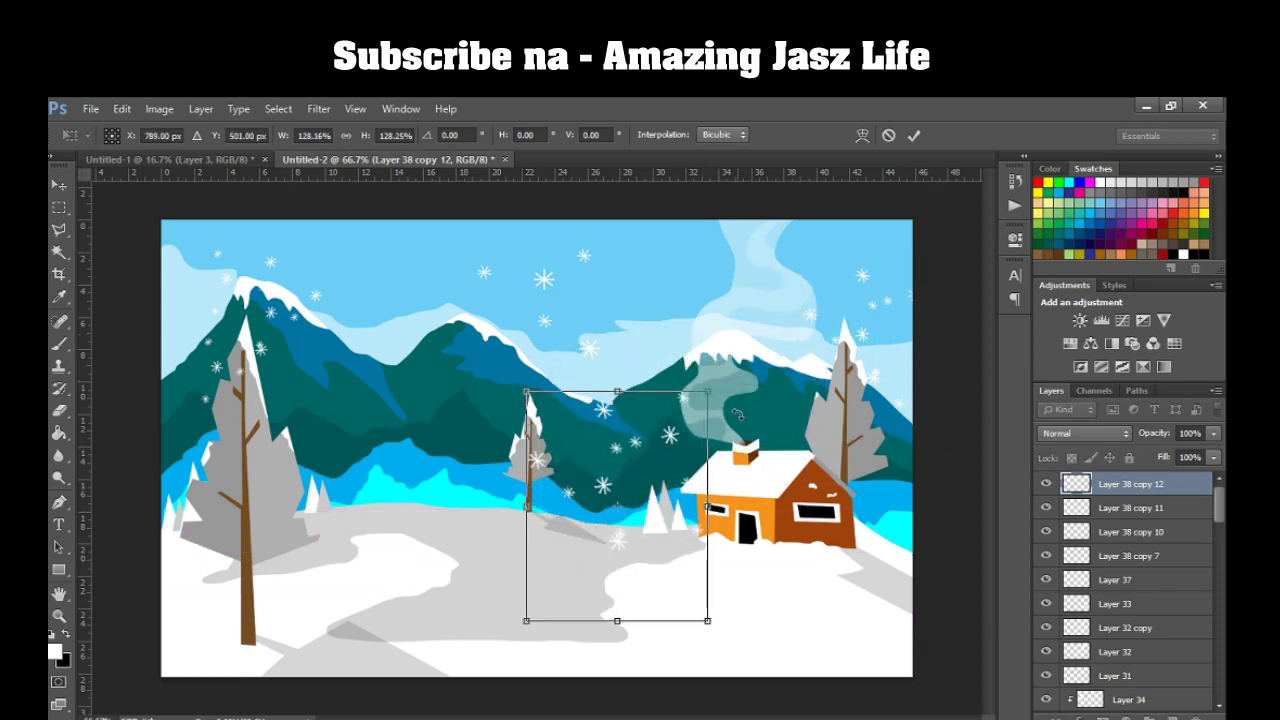
key(Return)
key(ctrl+t)
mouse_move(603, 398)
mouse_down()
mouse_move(445, 348)
mouse_move(414, 291)
mouse_up()
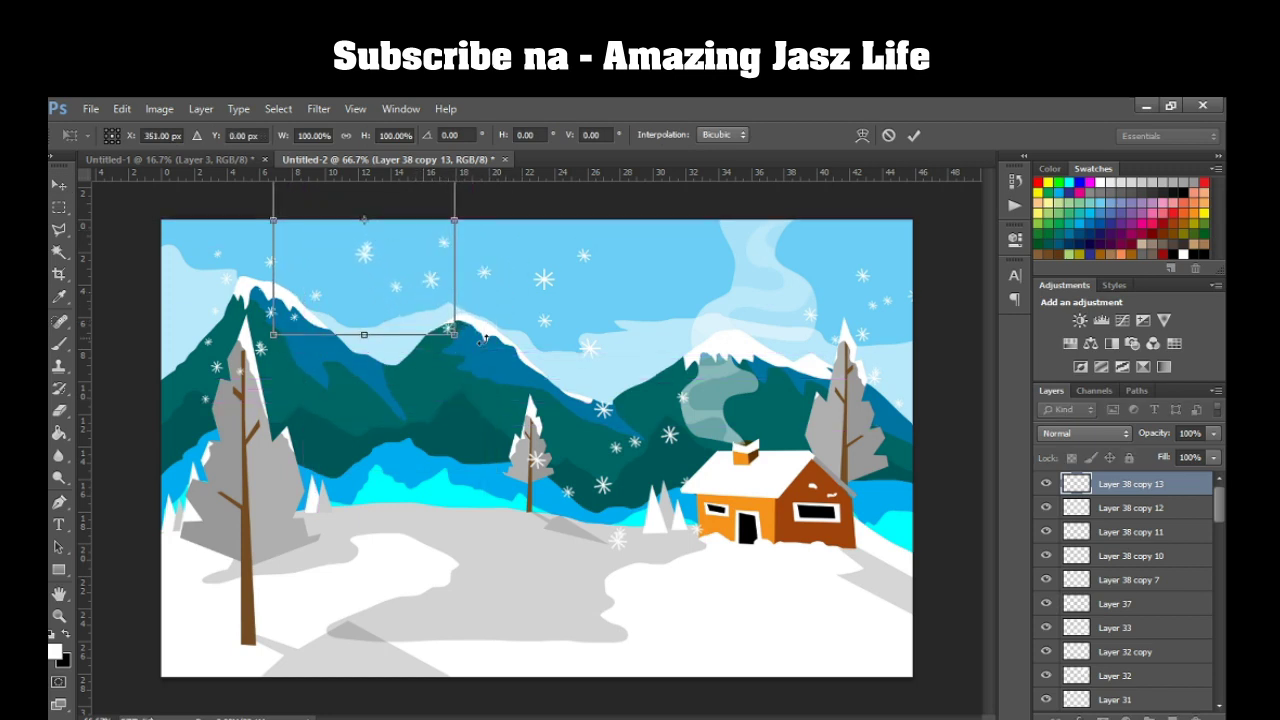
key(Return)
Put horizontally flipped snowflakes on the snowy ground and another copy beside the left tree.
key(ctrl+t)
drag(437, 263, 459, 510)
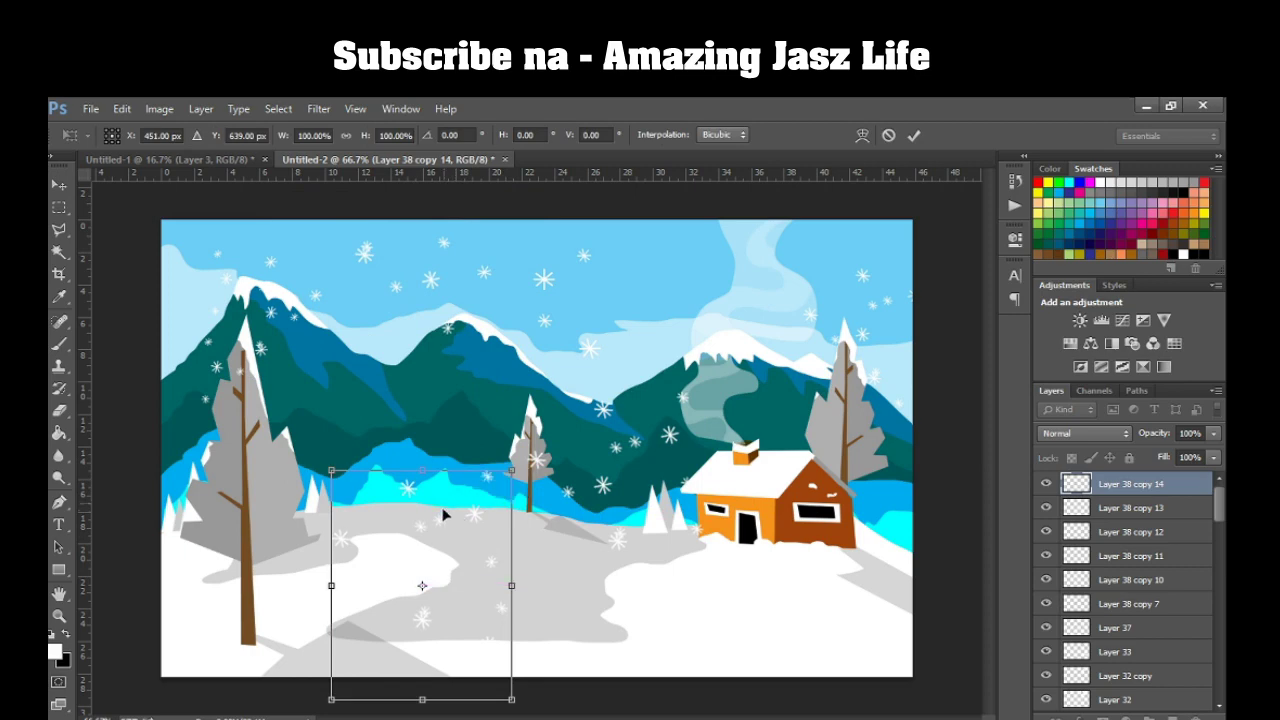
right_click(449, 510)
click(492, 490)
key(Return)
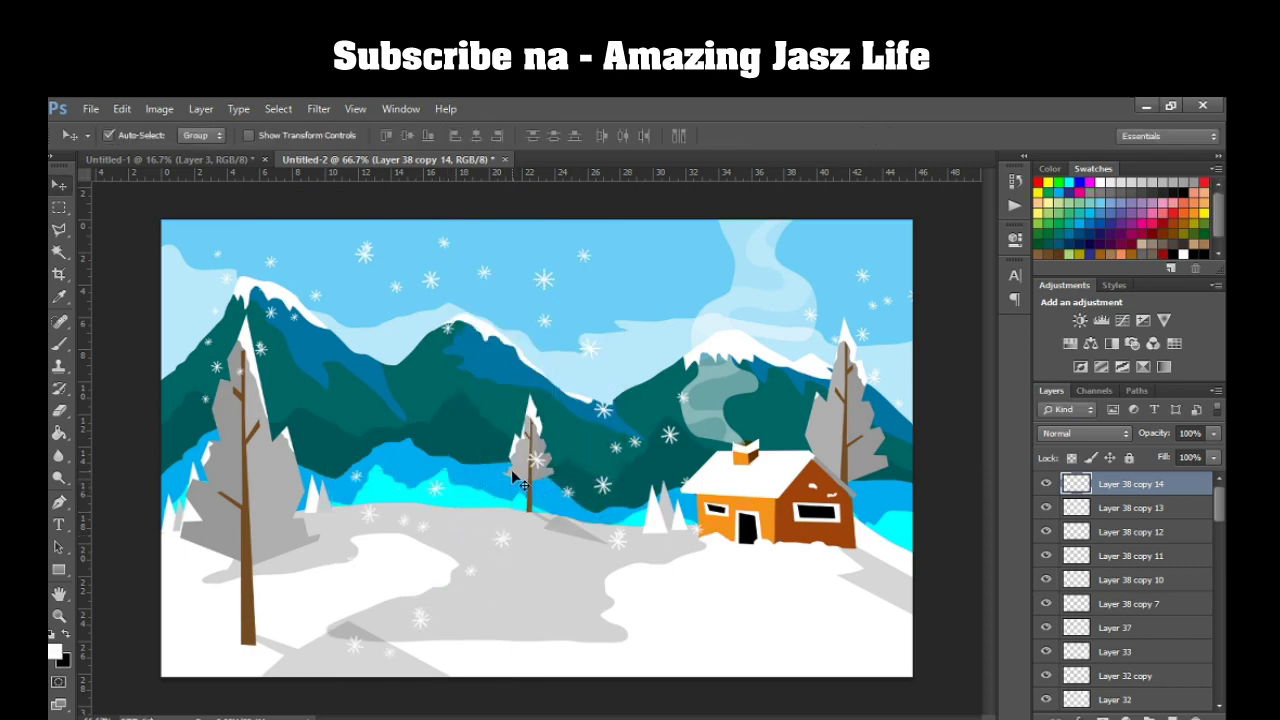
key(ctrl+j)
key(ctrl+t)
drag(423, 523, 160, 522)
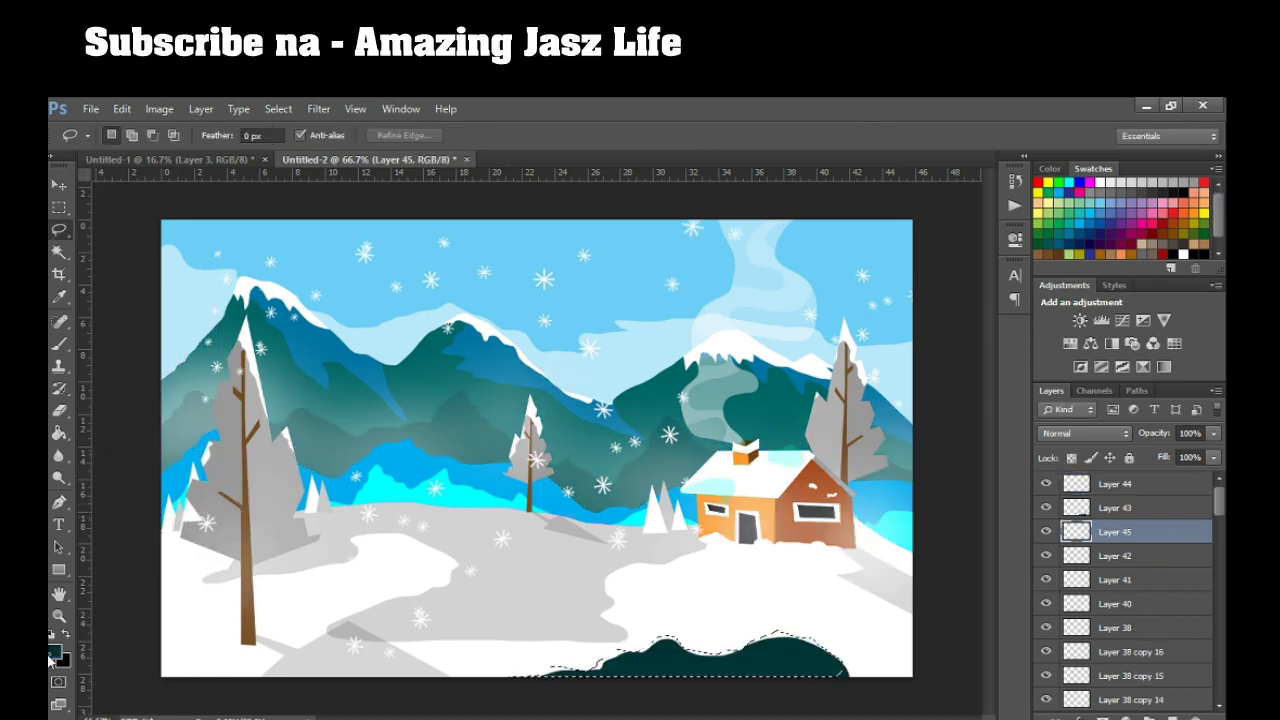
click(53, 654)
Set the foreground colour to grey 666666 and prepare Paint Bucket and Lasso on another layer.
click(768, 558)
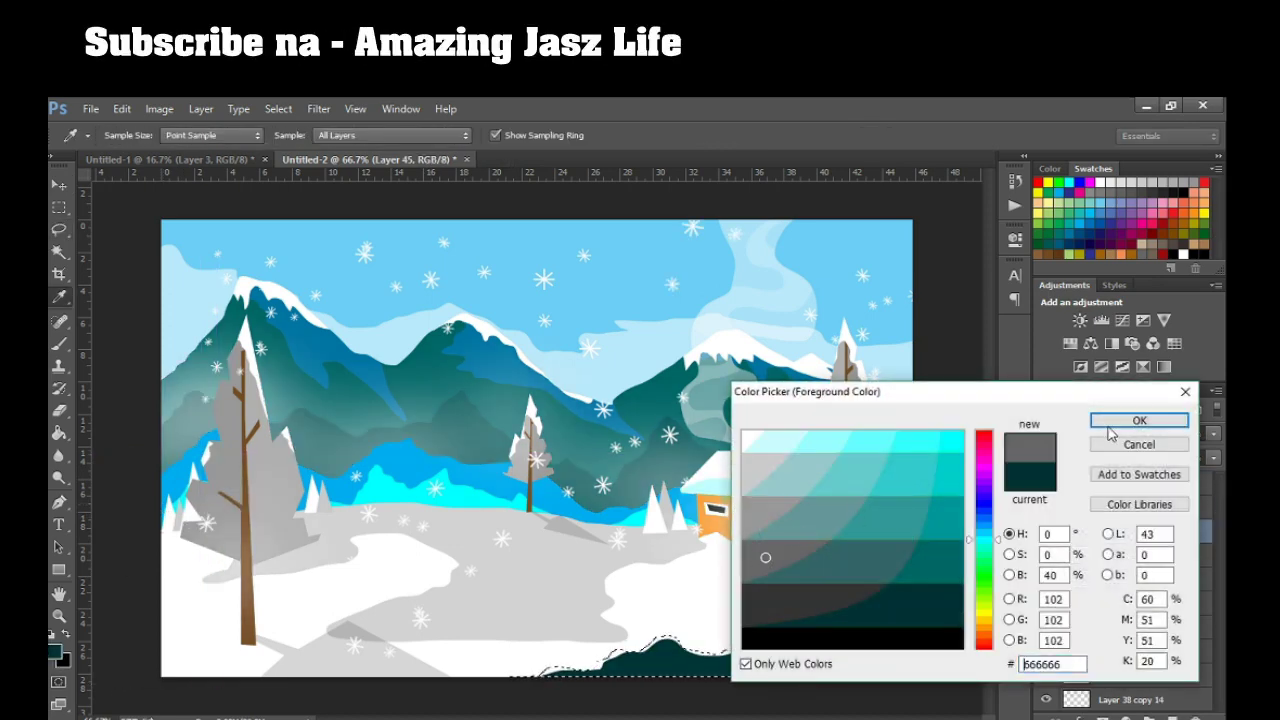
click(1115, 425)
click(79, 433)
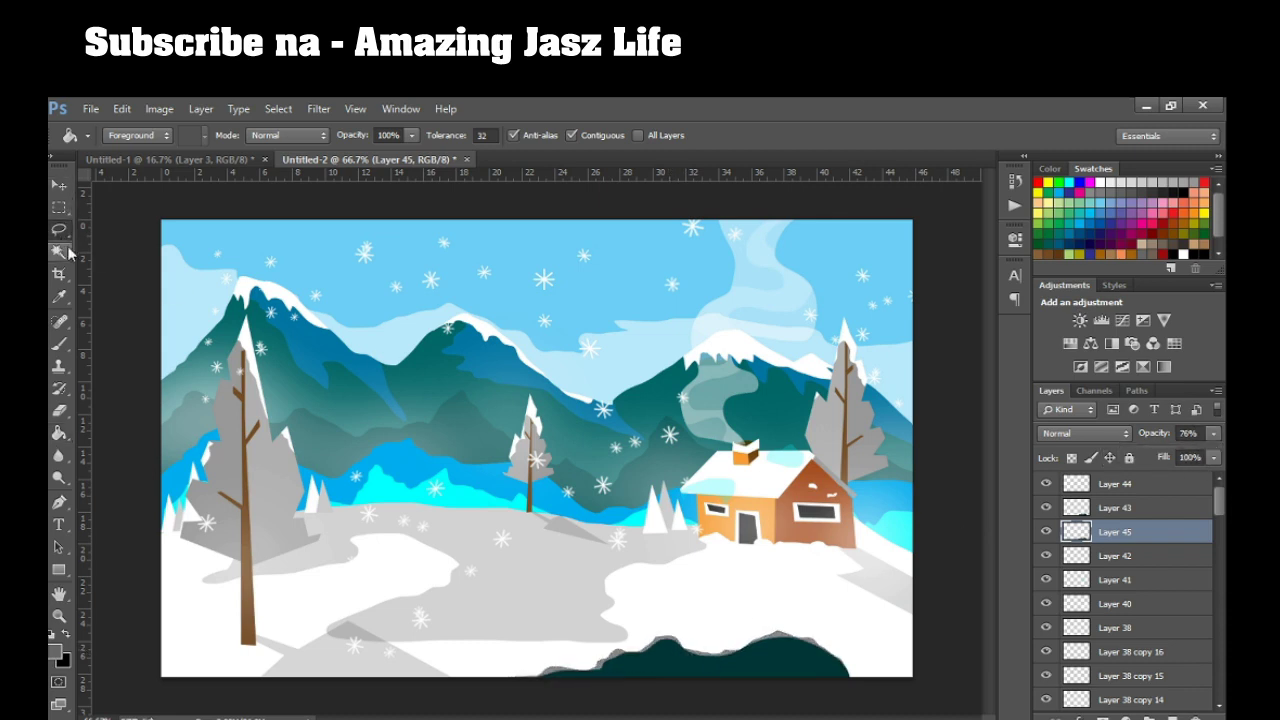
click(59, 229)
click(1150, 483)
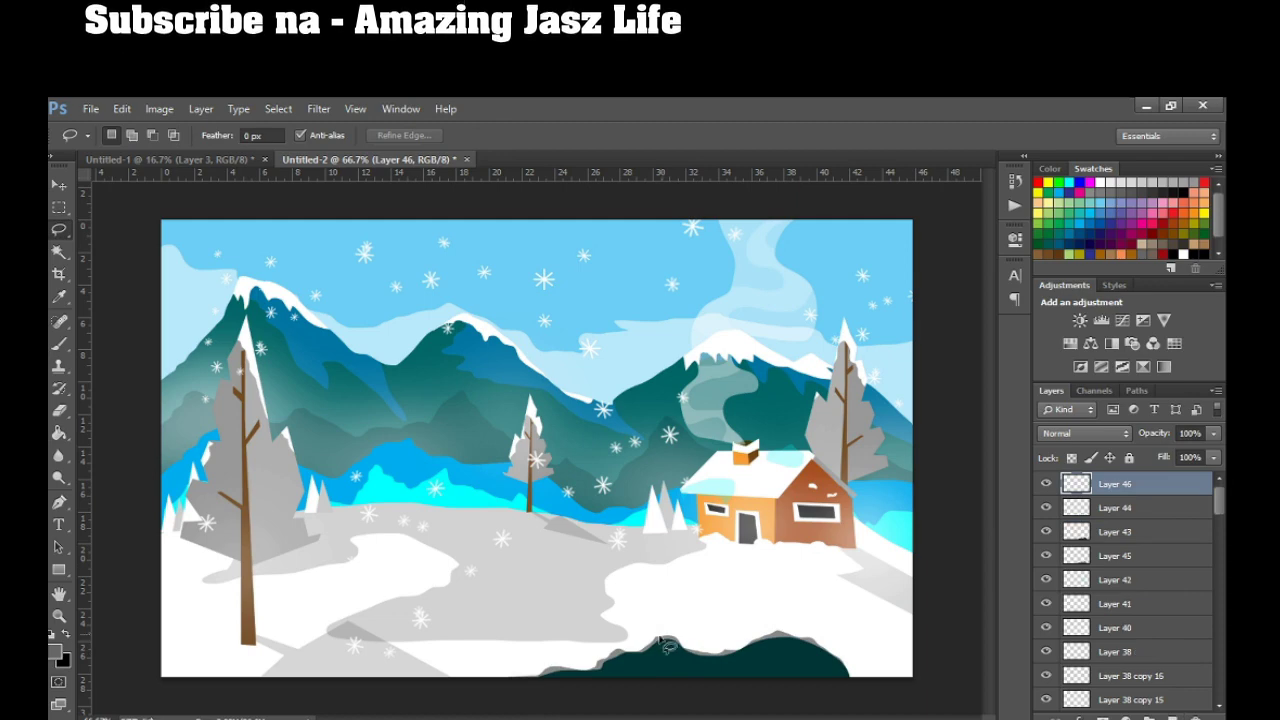